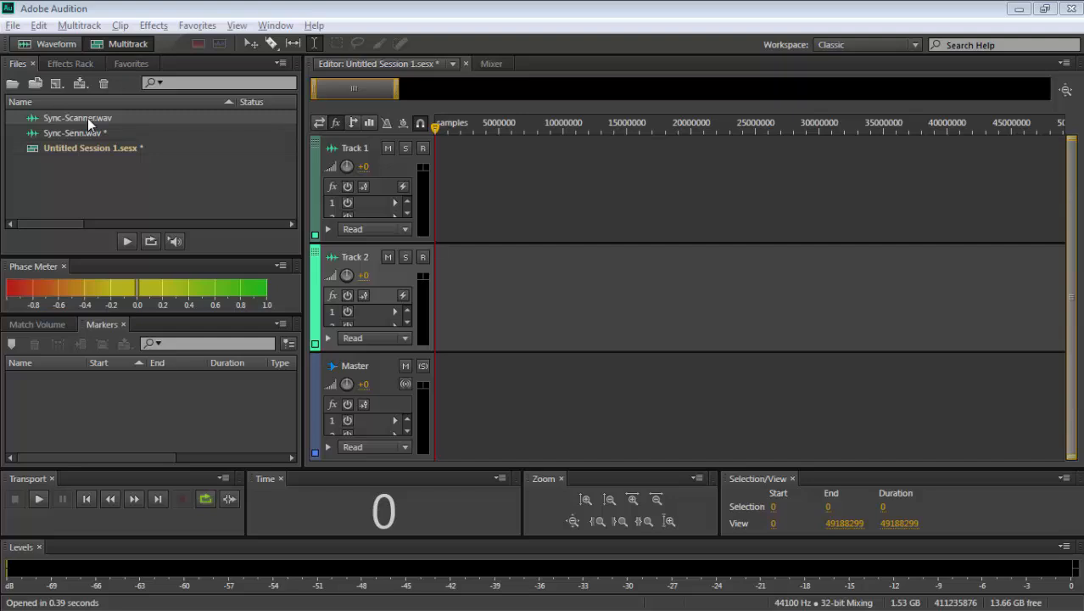
- Place Sync-Scanner.wav on Track 1 and Sync-Senn.wav on Track 2, both at the start of the session
drag(87, 118, 410, 174)
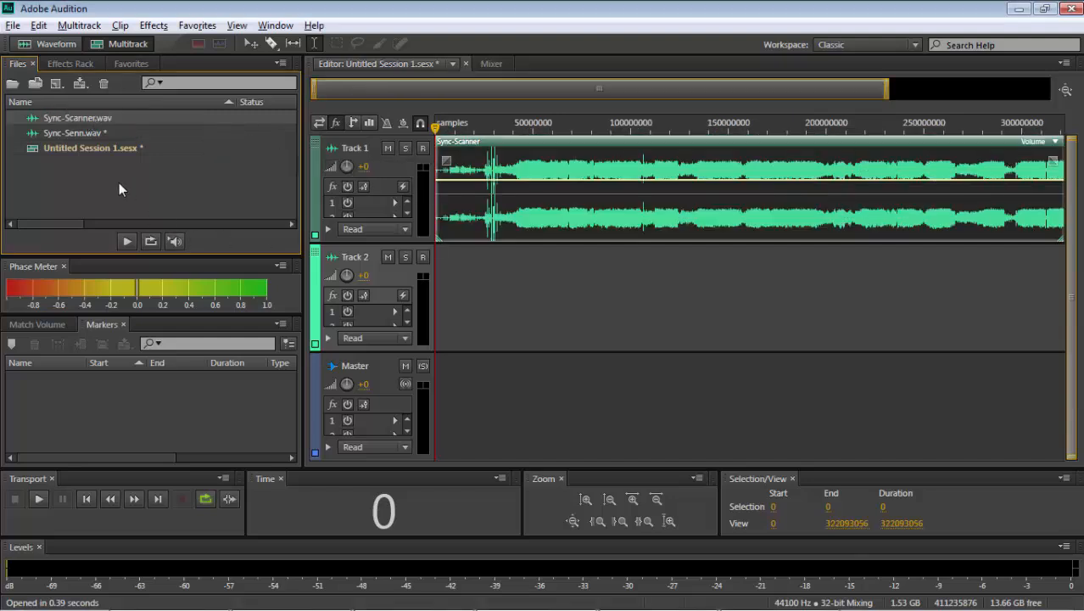
drag(113, 133, 585, 309)
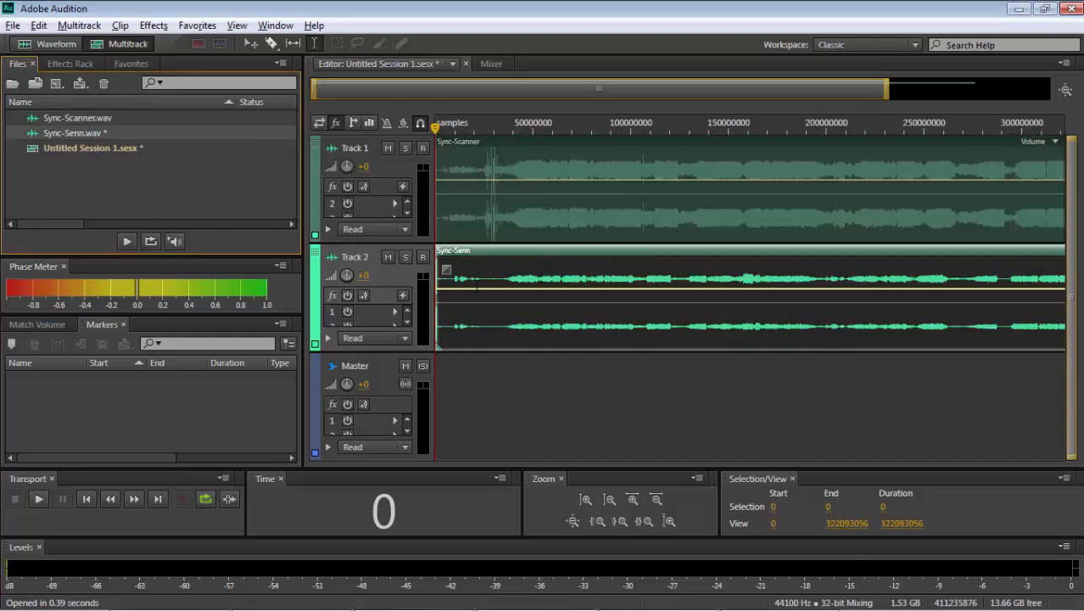
- Shift the Sync-Senn clip later to roughly match the Sync-Scanner waveform, and set the playhead at the pause's end, about sample 68995424
click(533, 331)
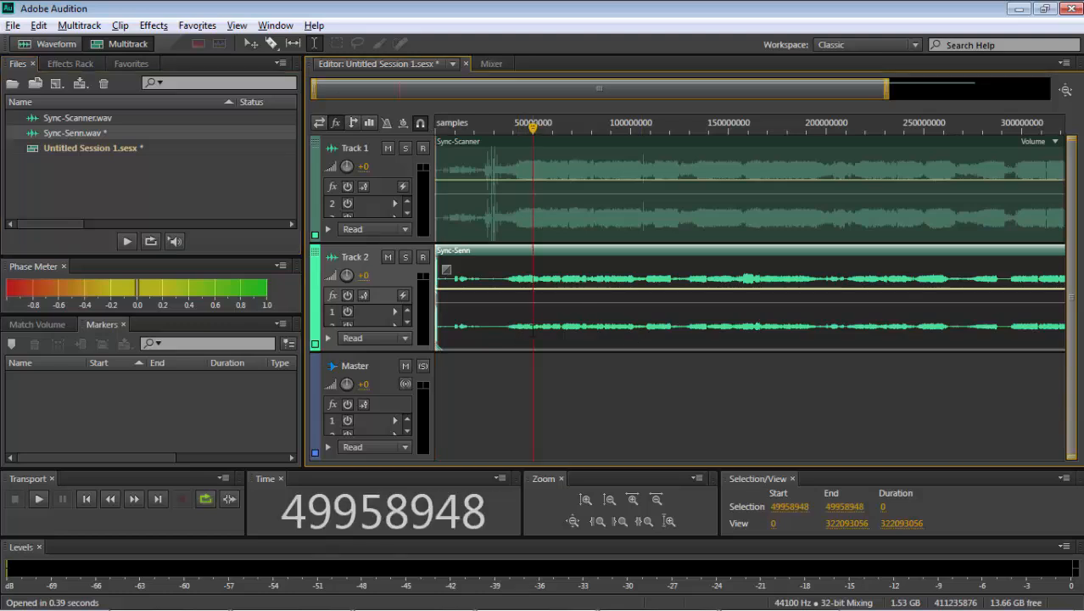
click(563, 338)
scroll(563, 338, up, 3)
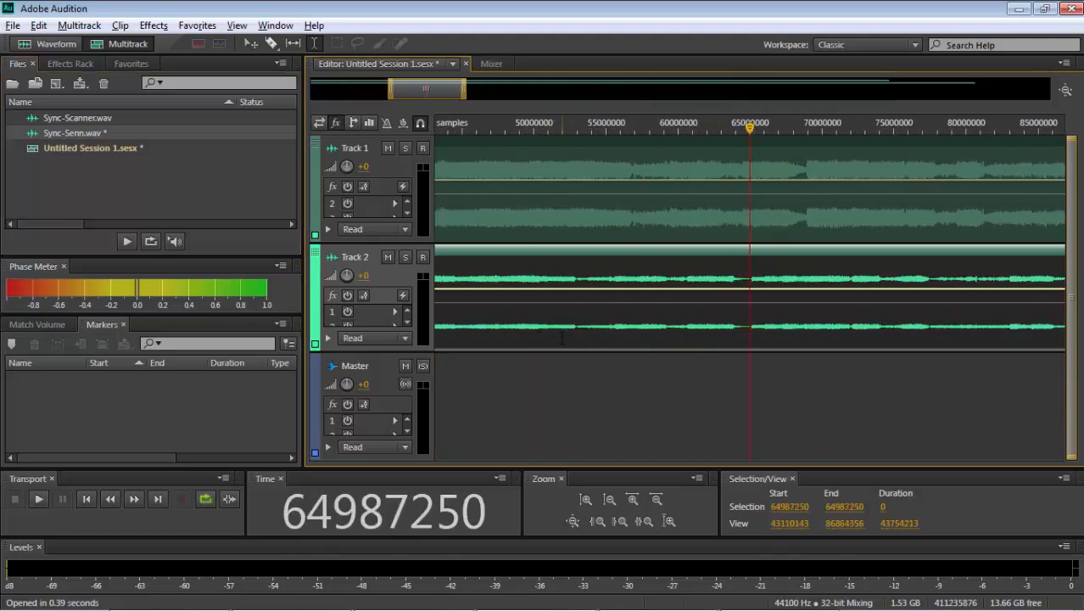
scroll(563, 338, up, 3)
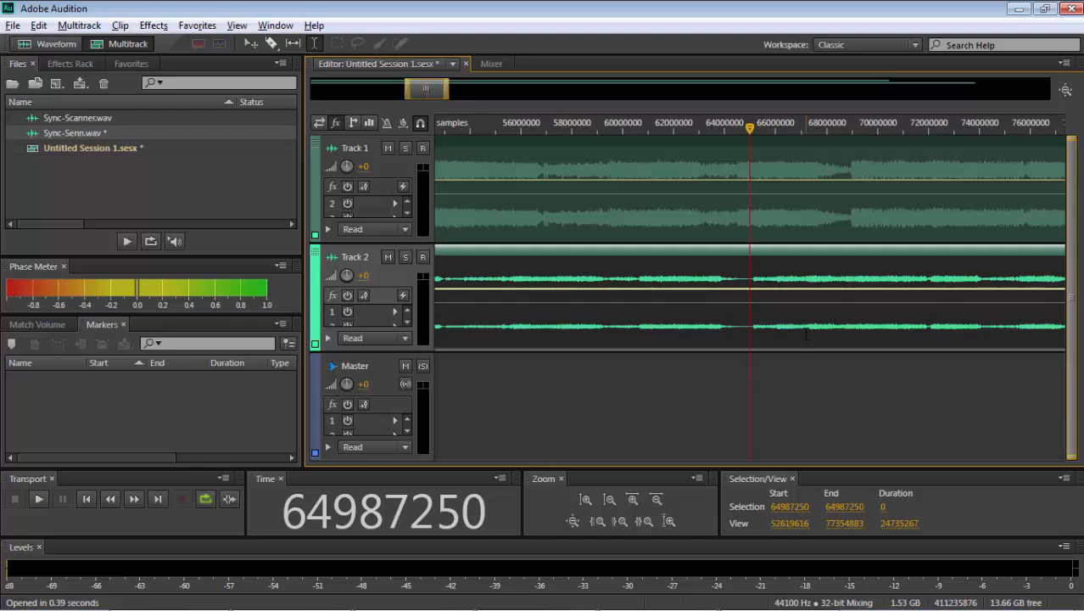
click(906, 315)
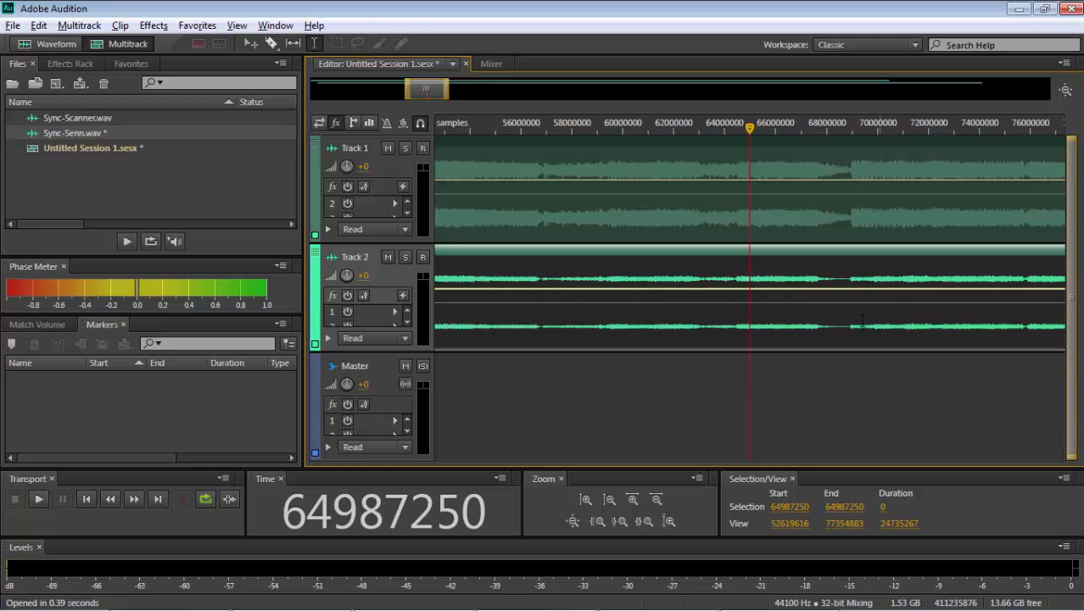
click(851, 315)
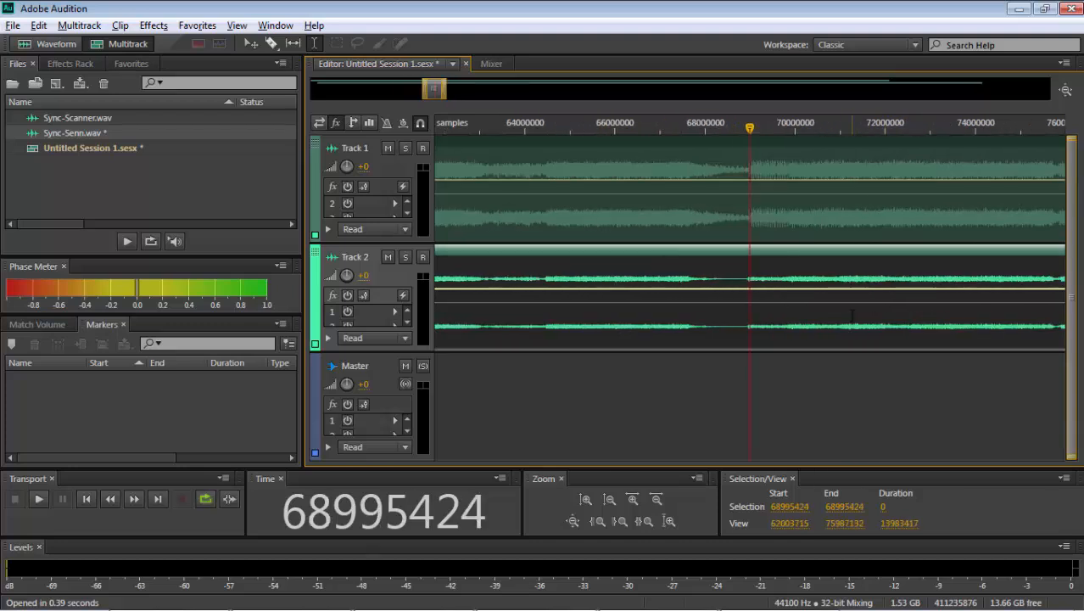
- Solo Track 1 and listen to the sound onset from about sample 68958873
scroll(852, 315, up, 6)
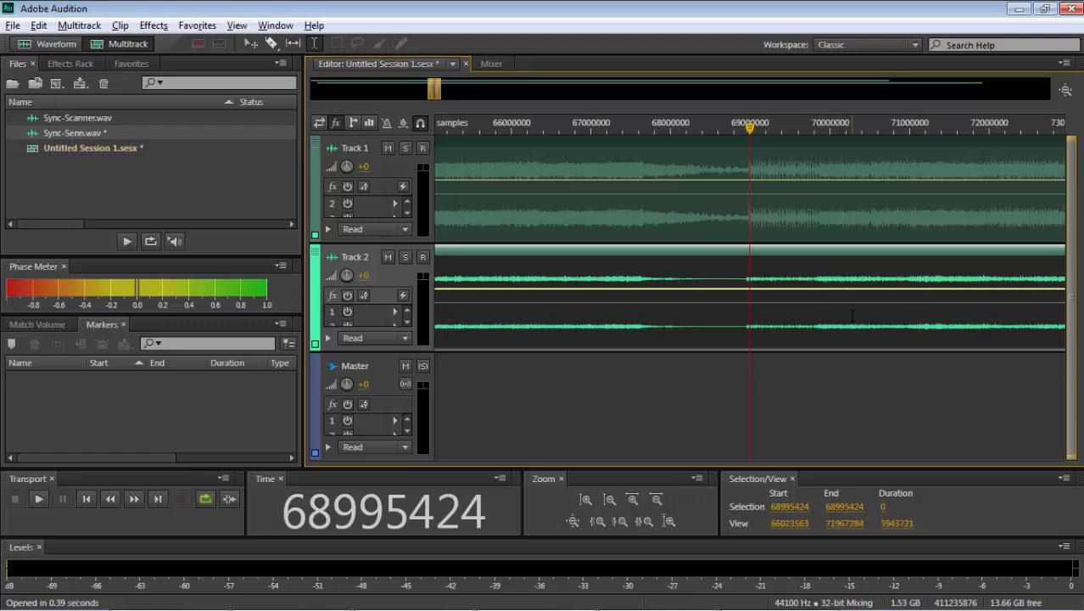
scroll(852, 316, up, 10)
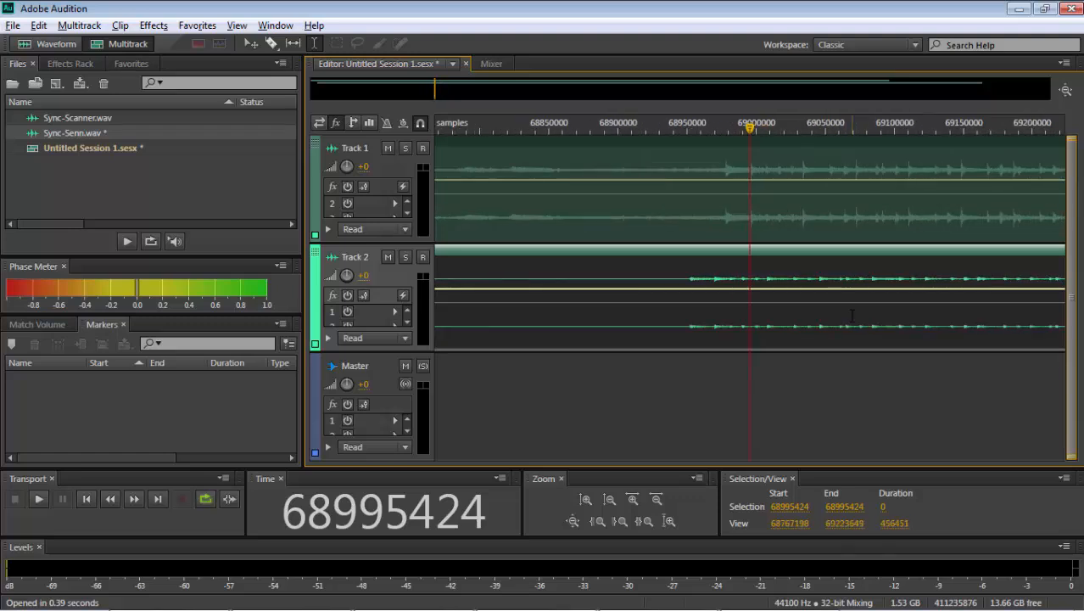
click(406, 148)
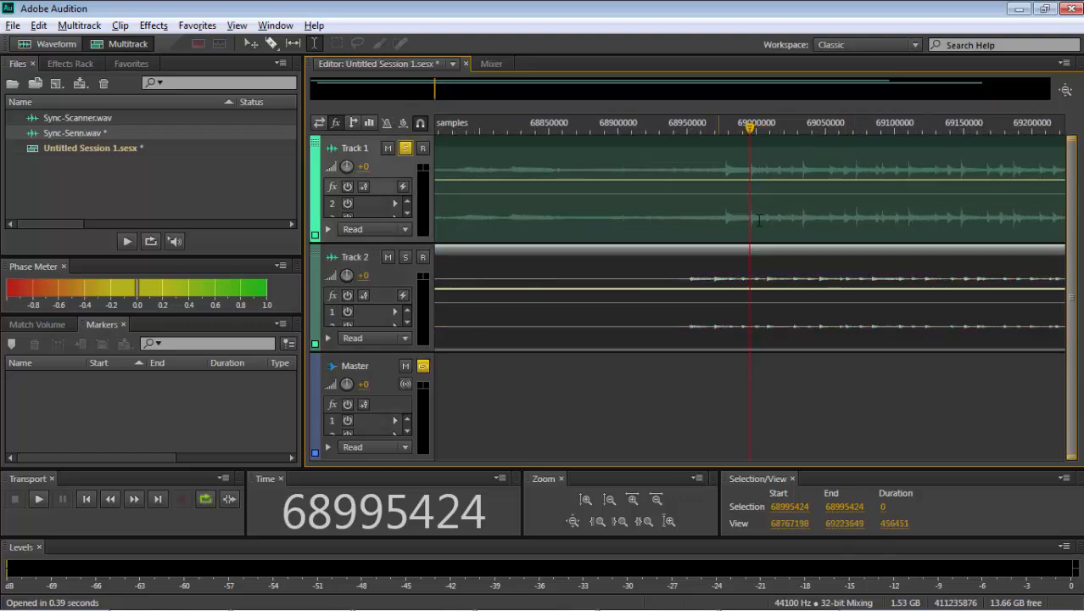
click(700, 217)
key(space)
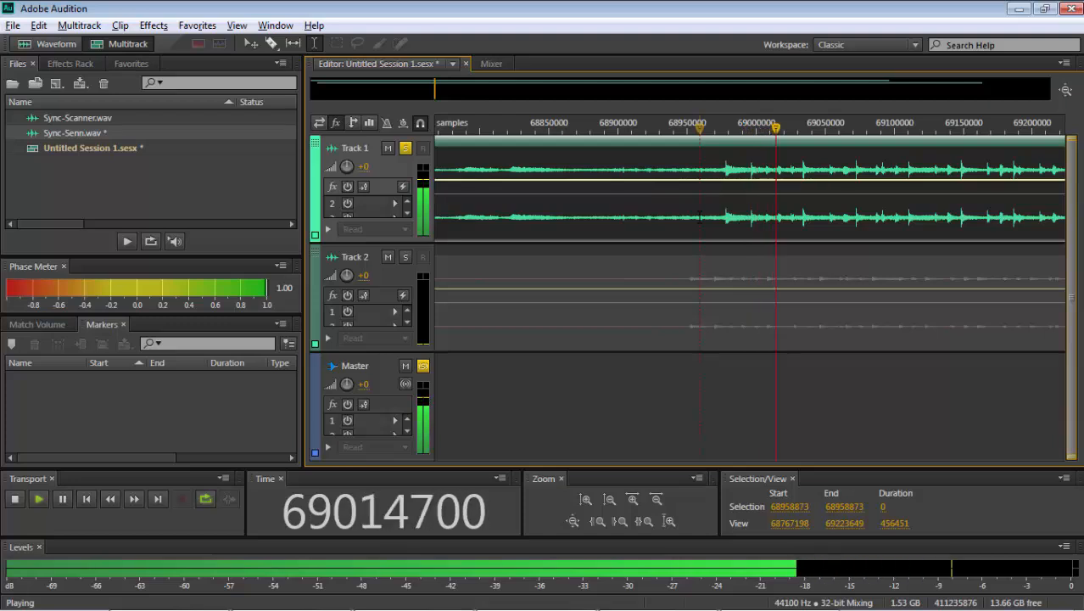
key(space)
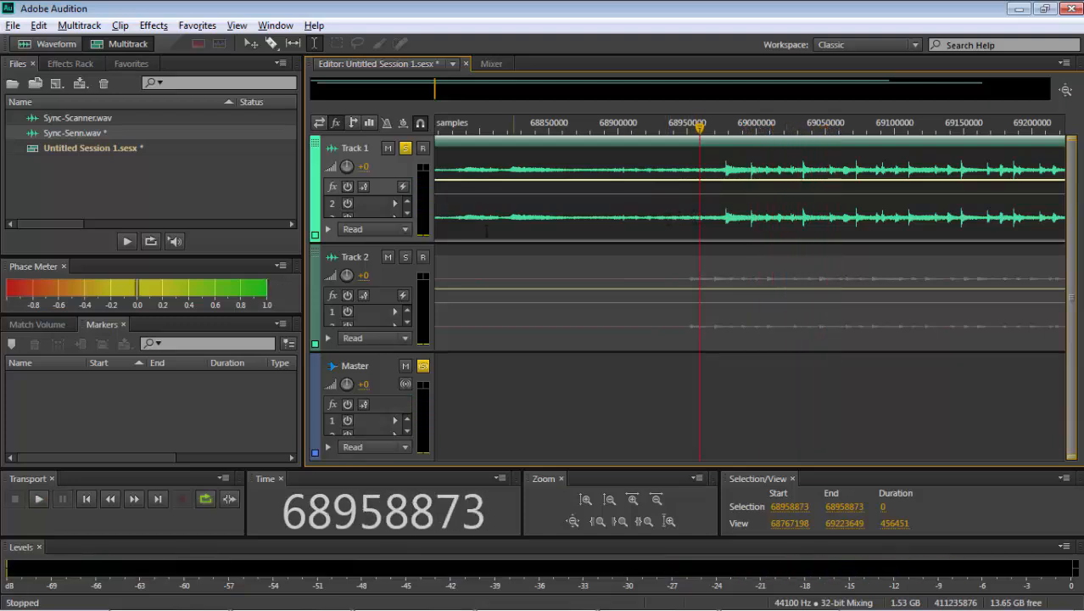
- Solo Track 2 instead and listen to its matching onset from about sample 68932971
click(405, 257)
click(663, 322)
key(space)
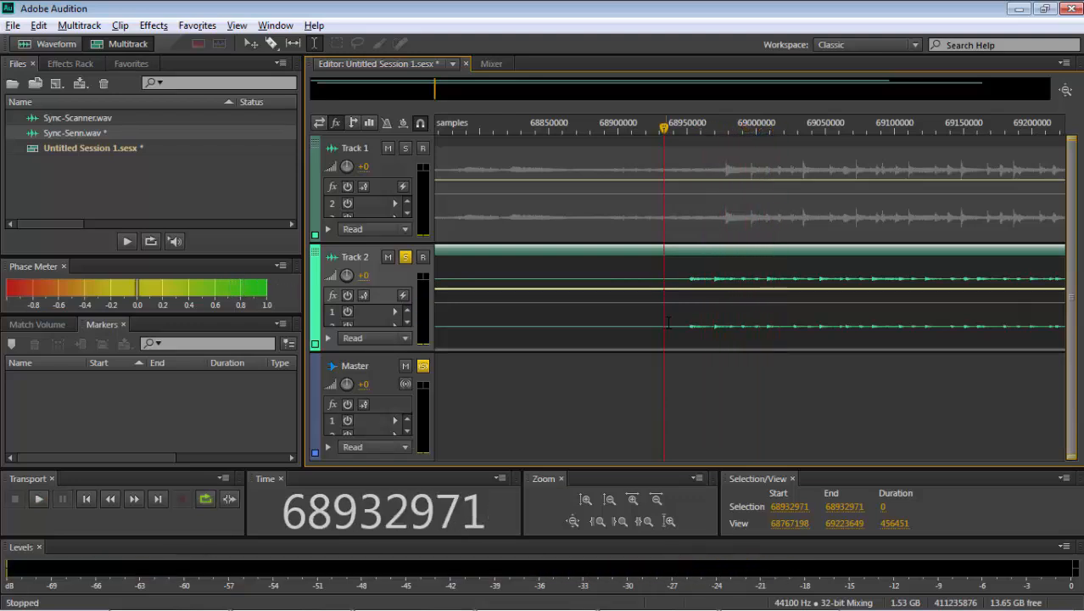
key(space)
- Move the Sync-Senn clip later to align its onset with Track 1, and play it from about sample 68968083
drag(676, 327, 713, 324)
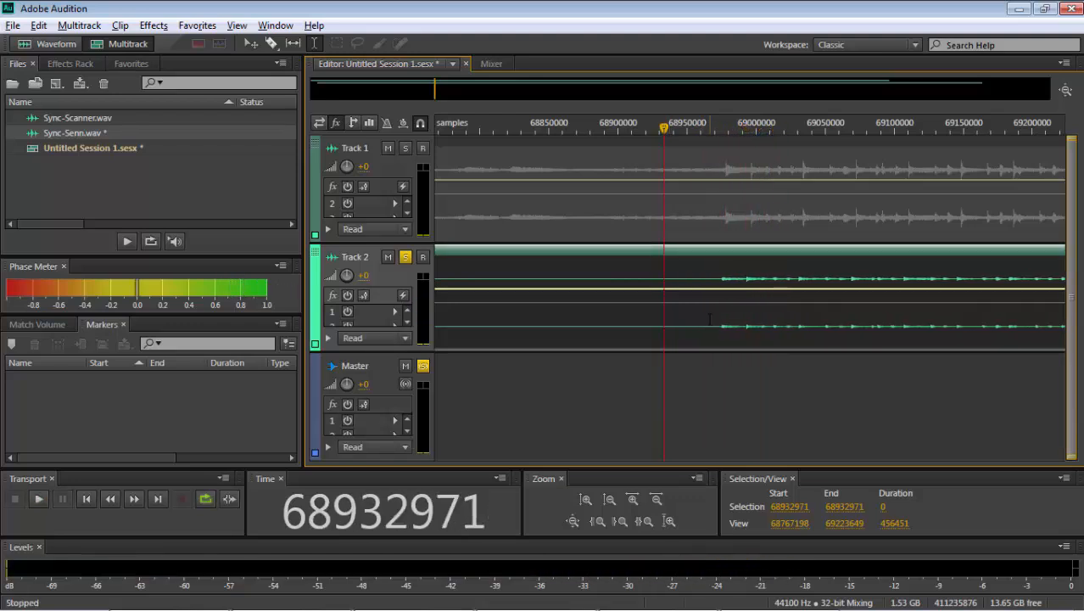
click(713, 324)
key(space)
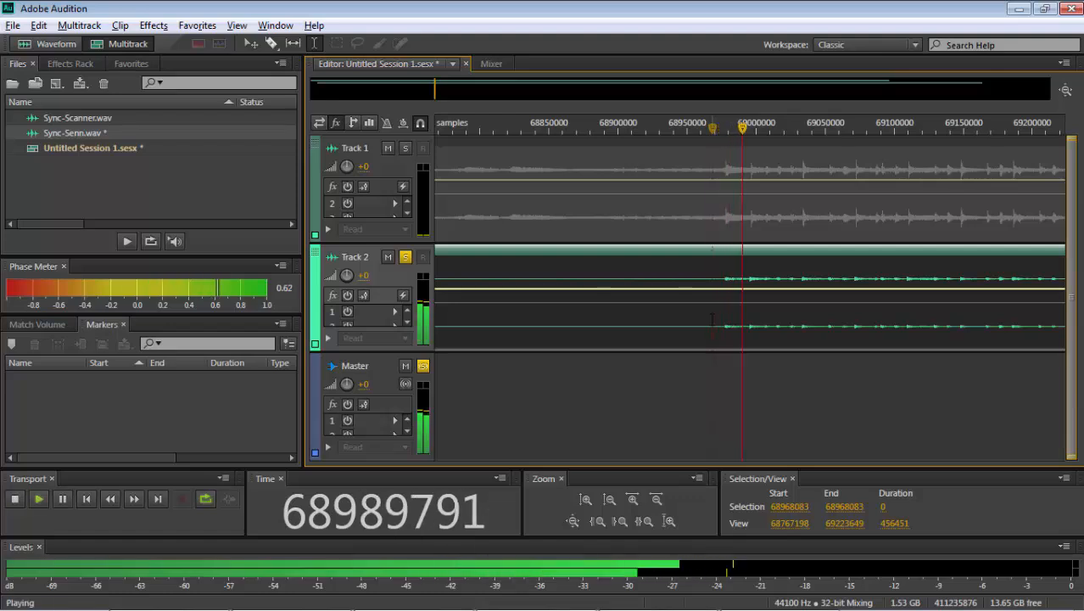
key(space)
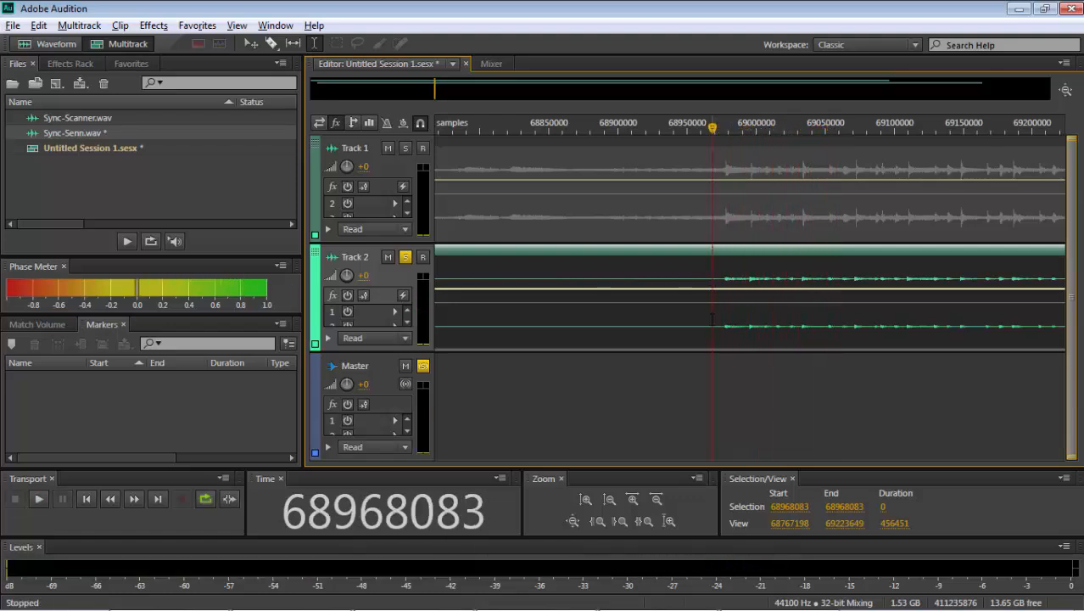
- Turn off Track 2's solo and set the playhead just before the first short sounds, at about sample 41914433
key(backslash)
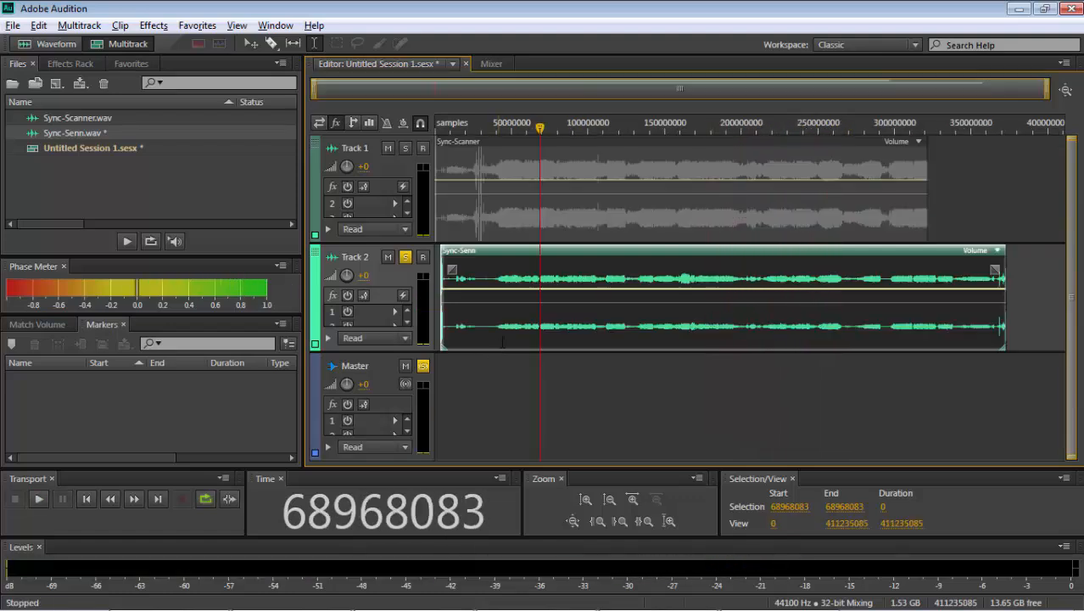
click(501, 332)
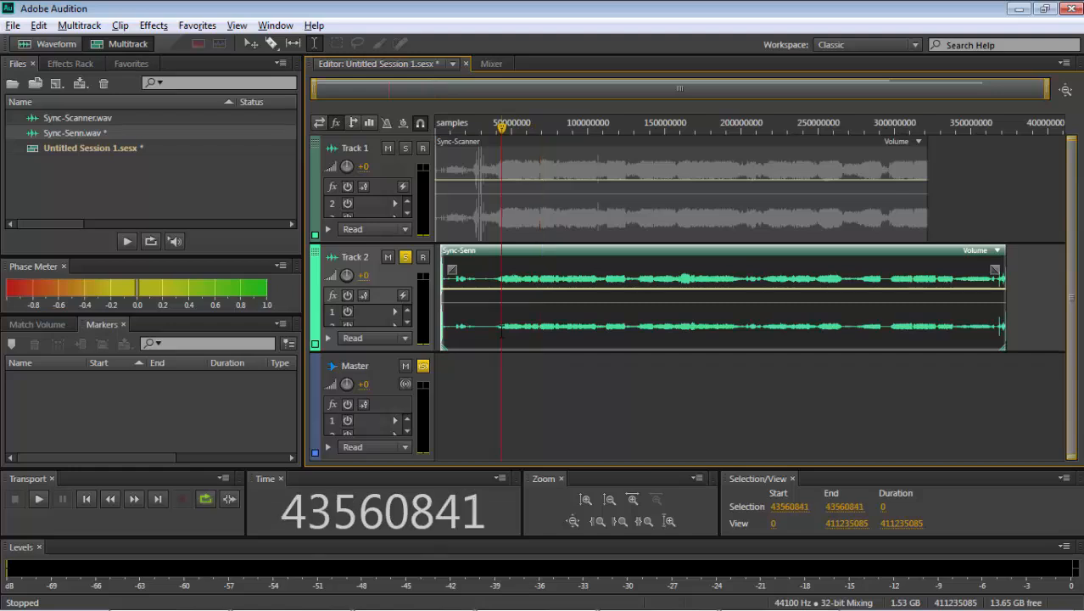
click(404, 256)
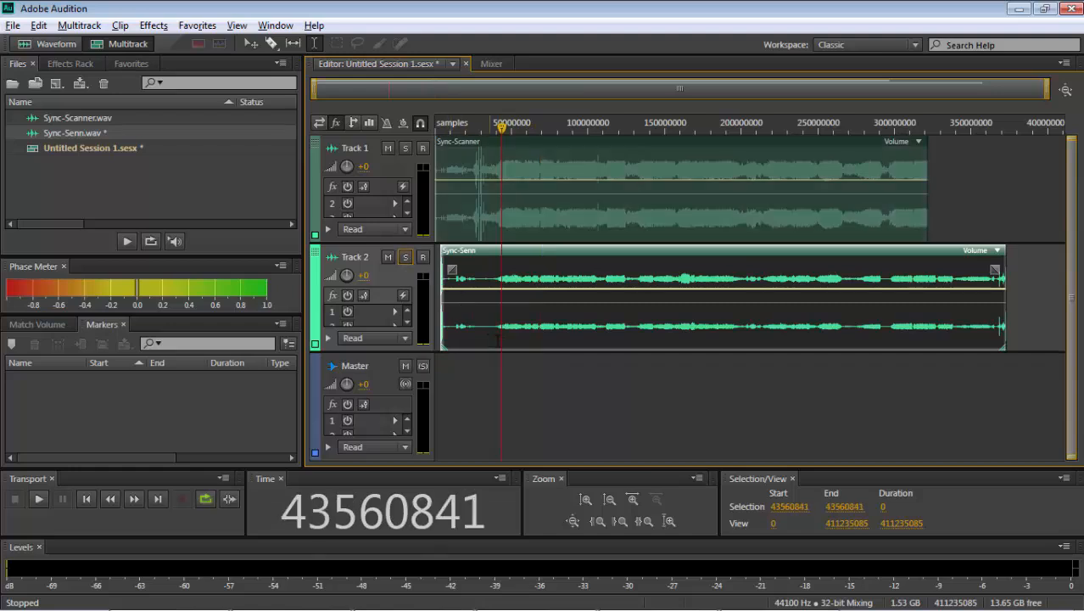
scroll(499, 337, up, 14)
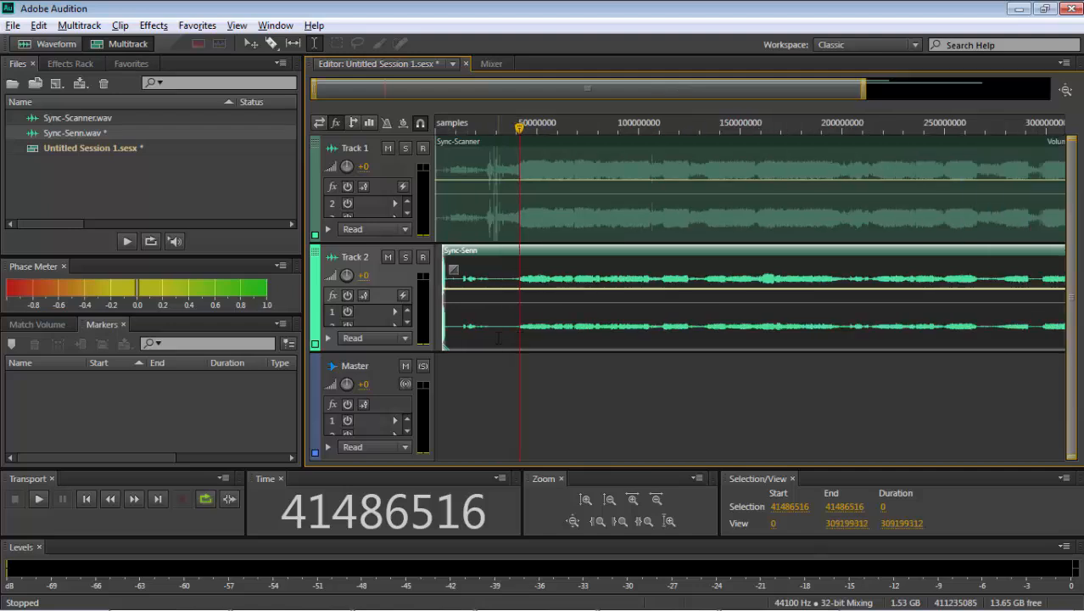
scroll(499, 338, up, 5)
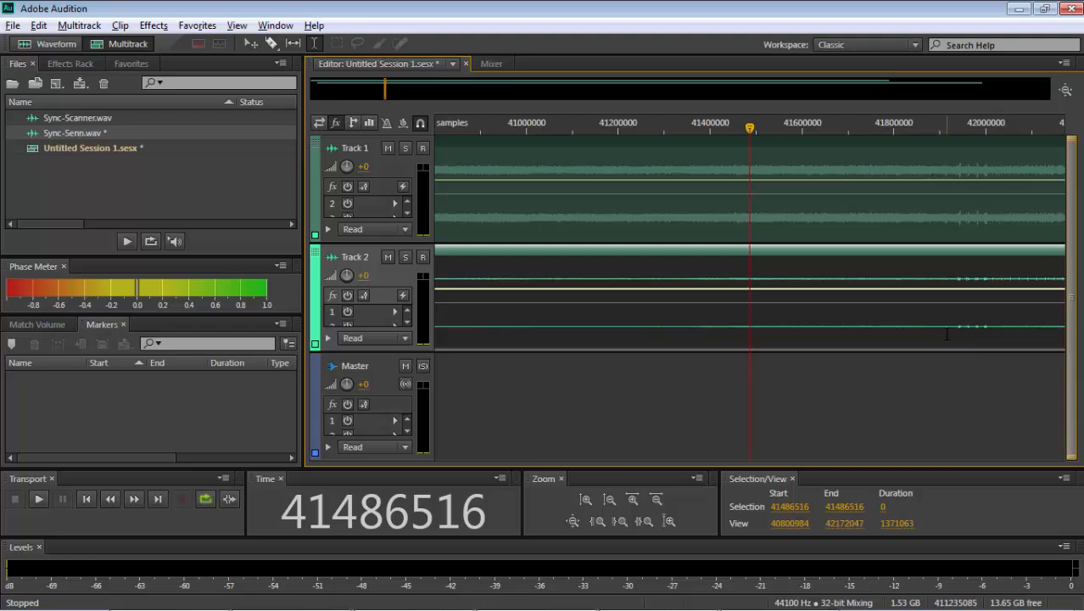
click(946, 334)
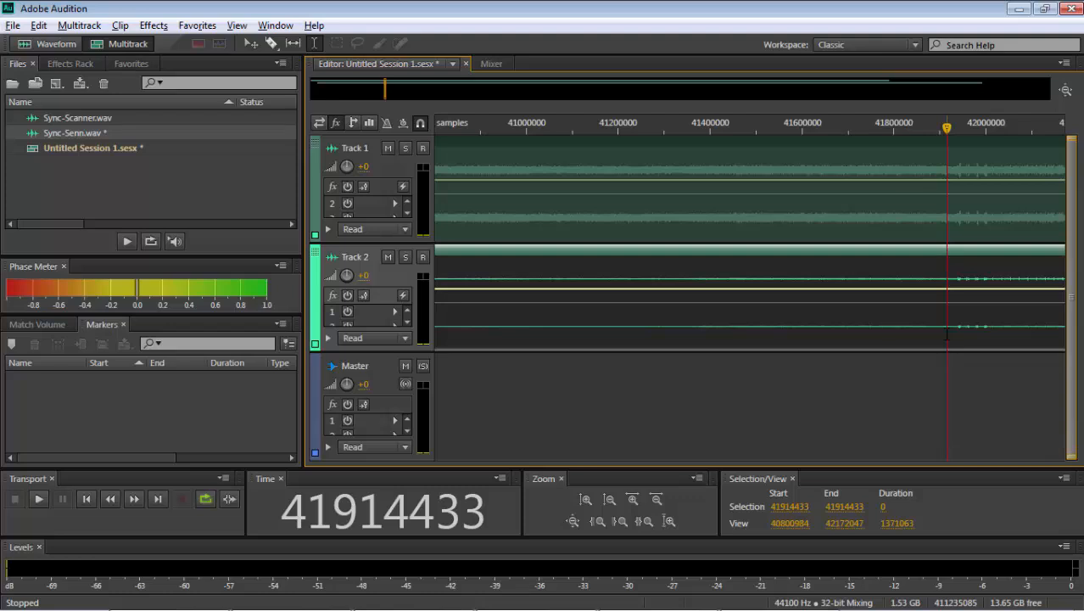
key(equal)
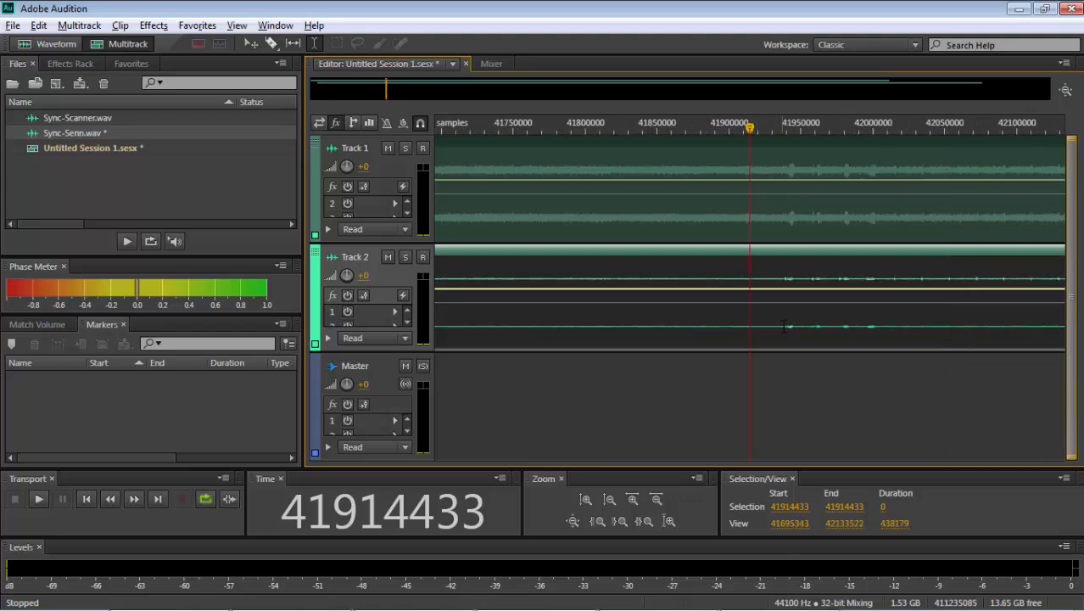
- Play both tracks together from about sample 41930181 to check their sync
drag(767, 327, 918, 326)
click(846, 330)
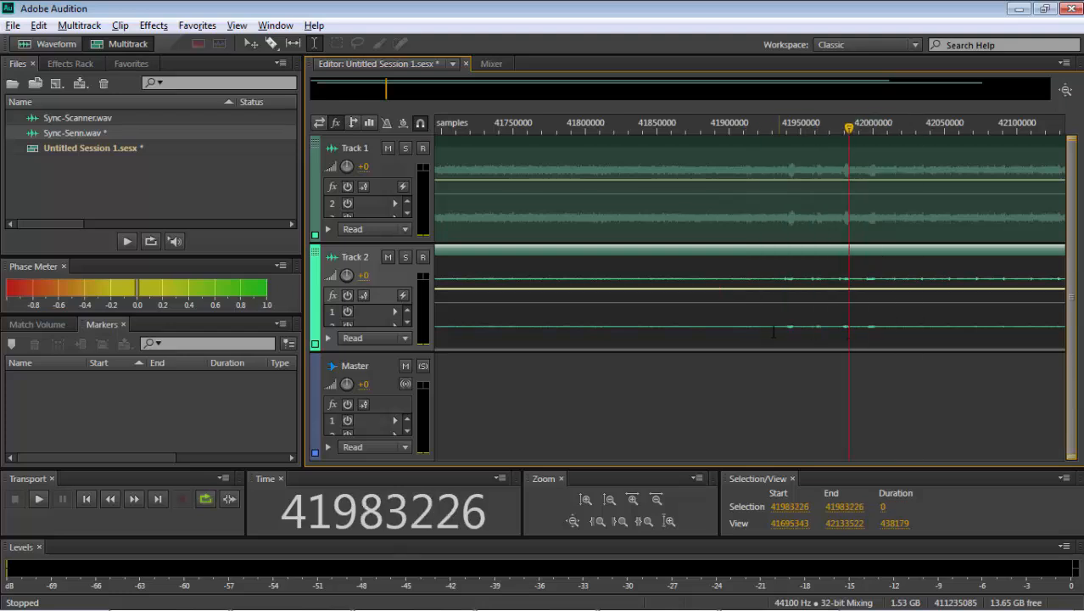
click(773, 330)
key(space)
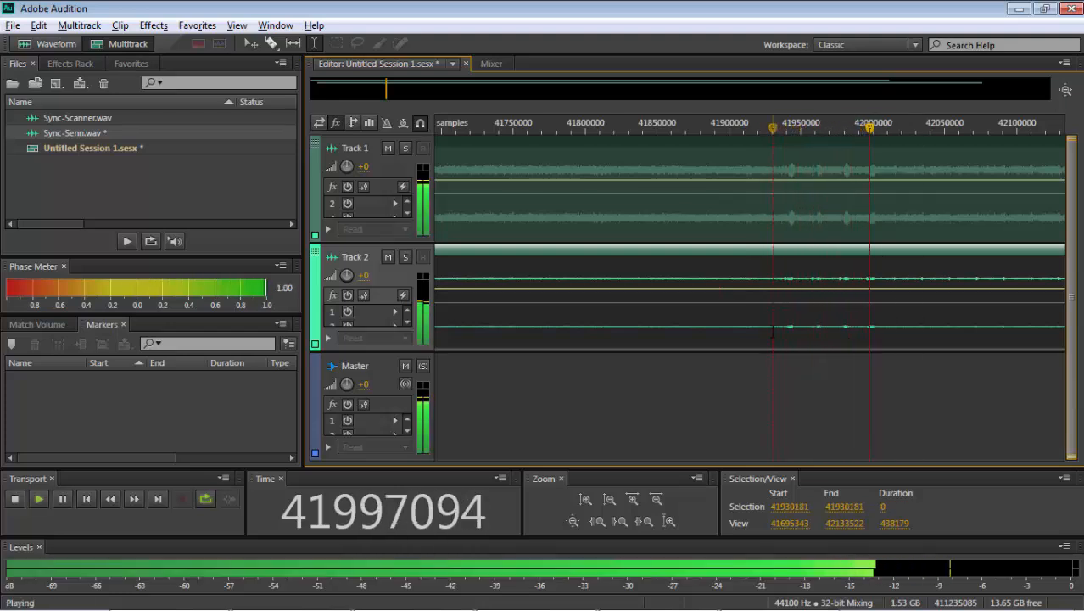
key(space)
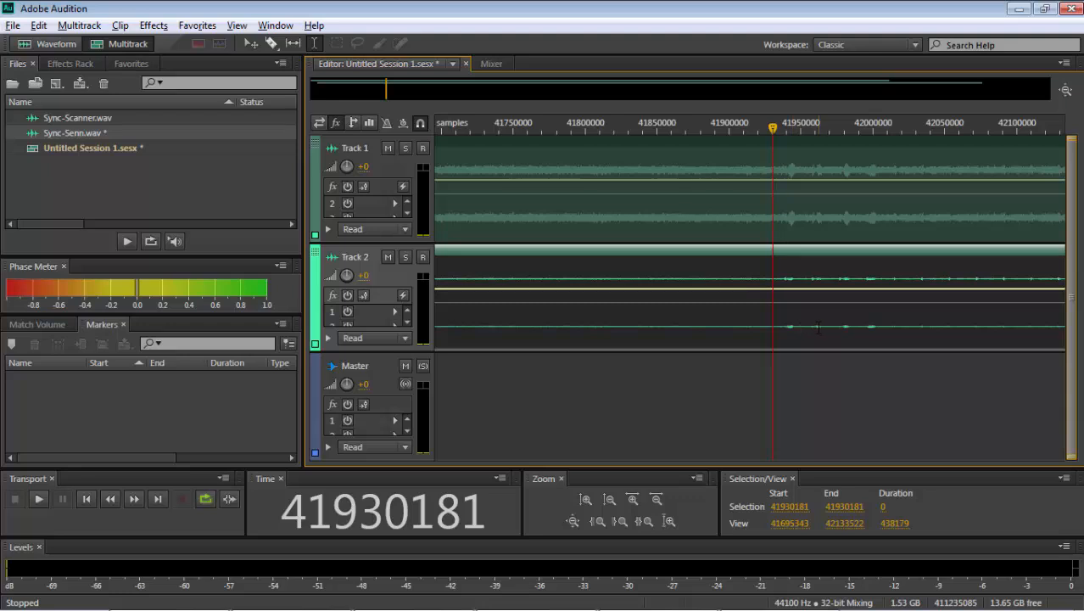
- Open the Sync-Senn clip in the waveform editor and normalize about samples 41950418 to 41968301 to -0.1 dB
click(818, 329)
key(equal)
key(equal)
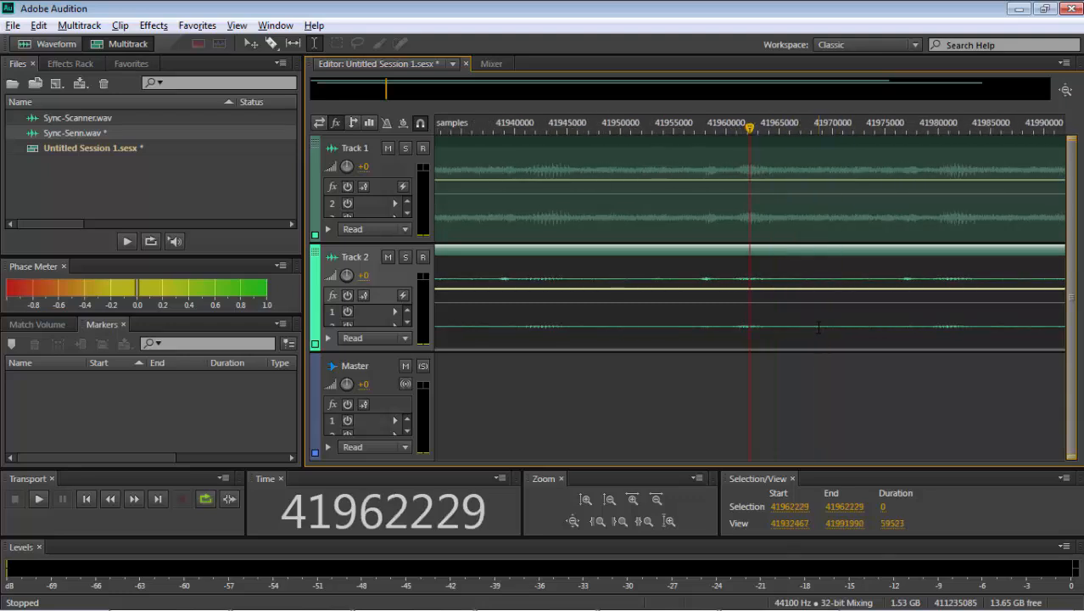
double_click(720, 344)
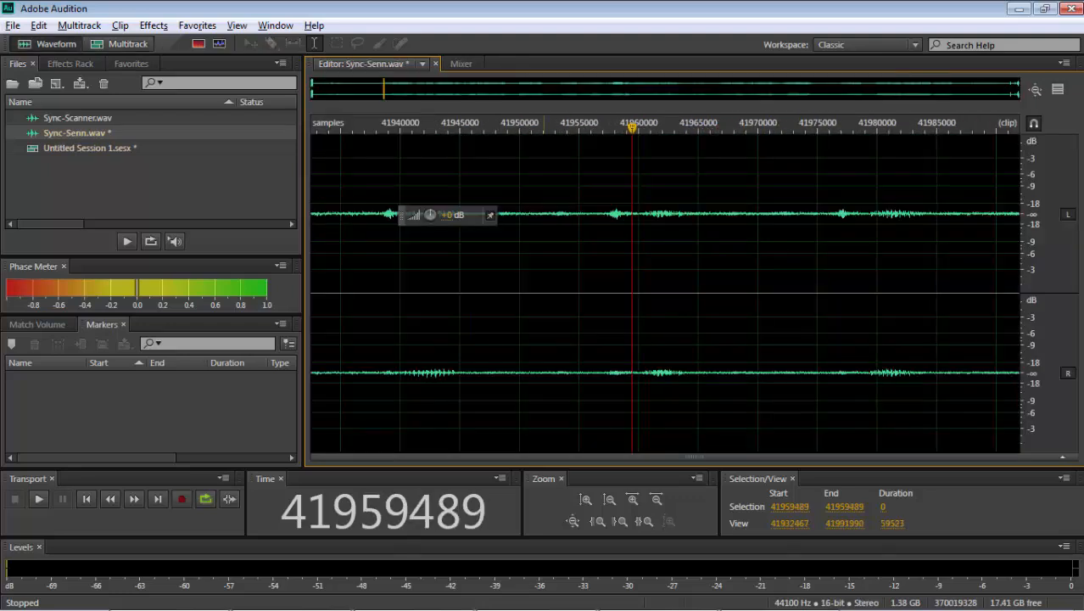
click(524, 241)
key(space)
key(space)
drag(524, 242, 735, 241)
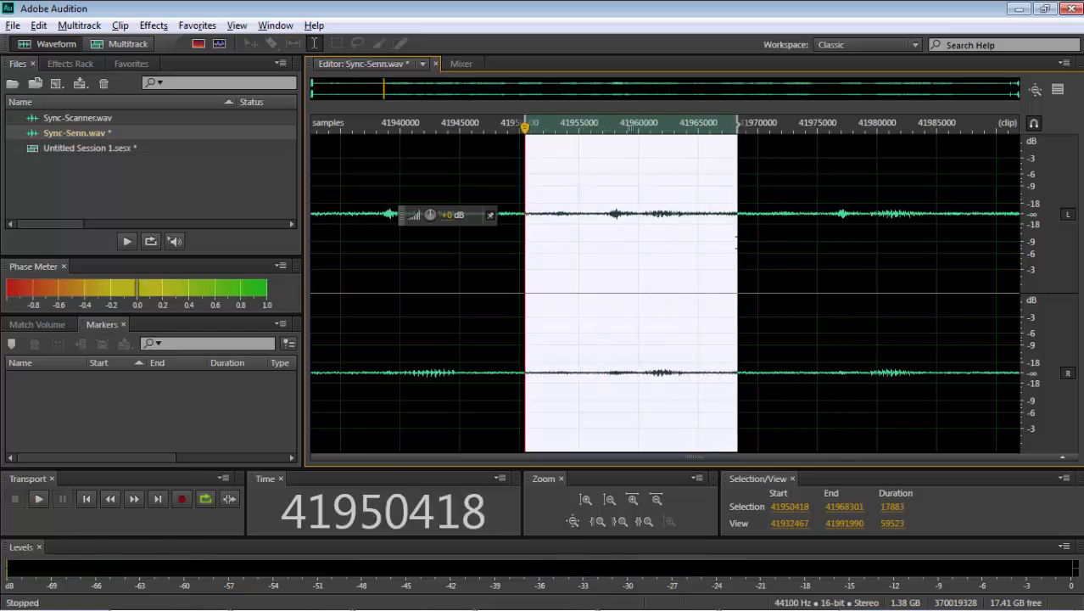
click(197, 25)
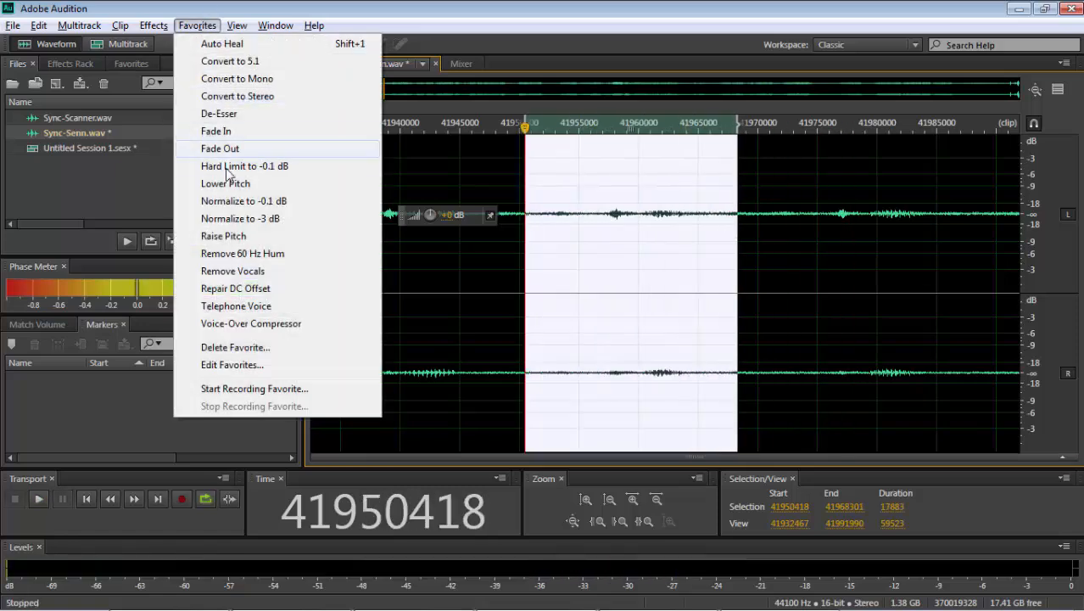
click(239, 201)
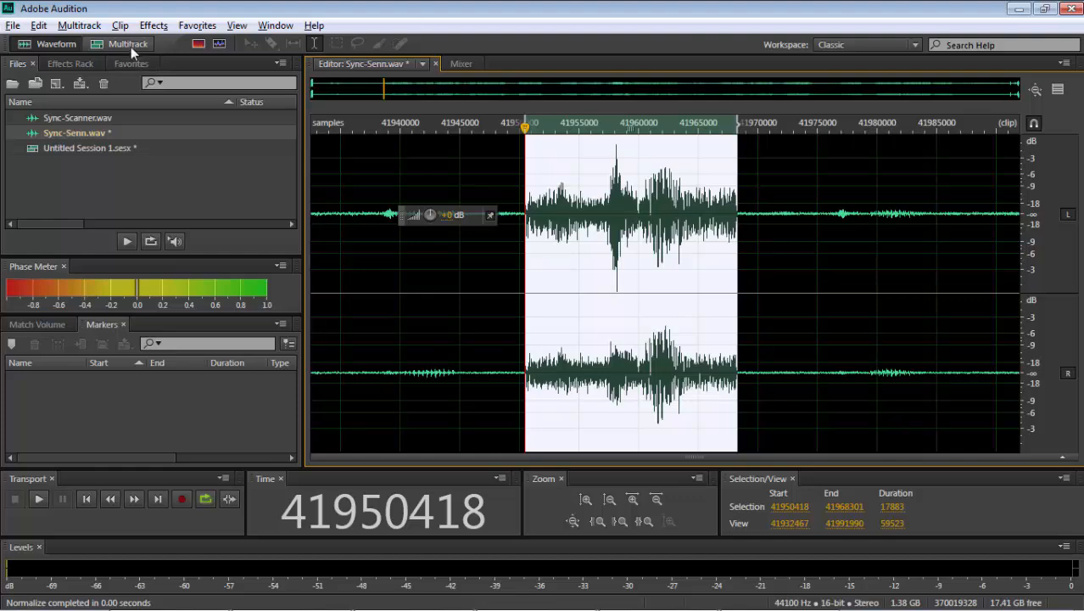
- Normalize about samples 41951686 to 41969636 of the Sync-Scanner clip to -0.1 dB, and return to the multitrack session
click(130, 47)
click(694, 231)
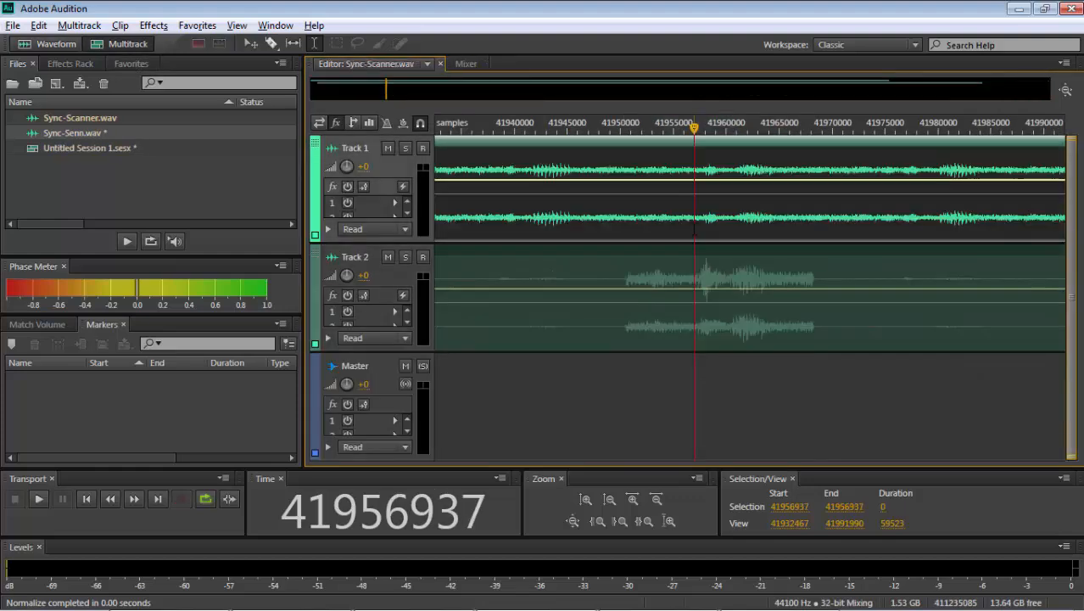
double_click(694, 231)
drag(539, 246, 754, 246)
key(space)
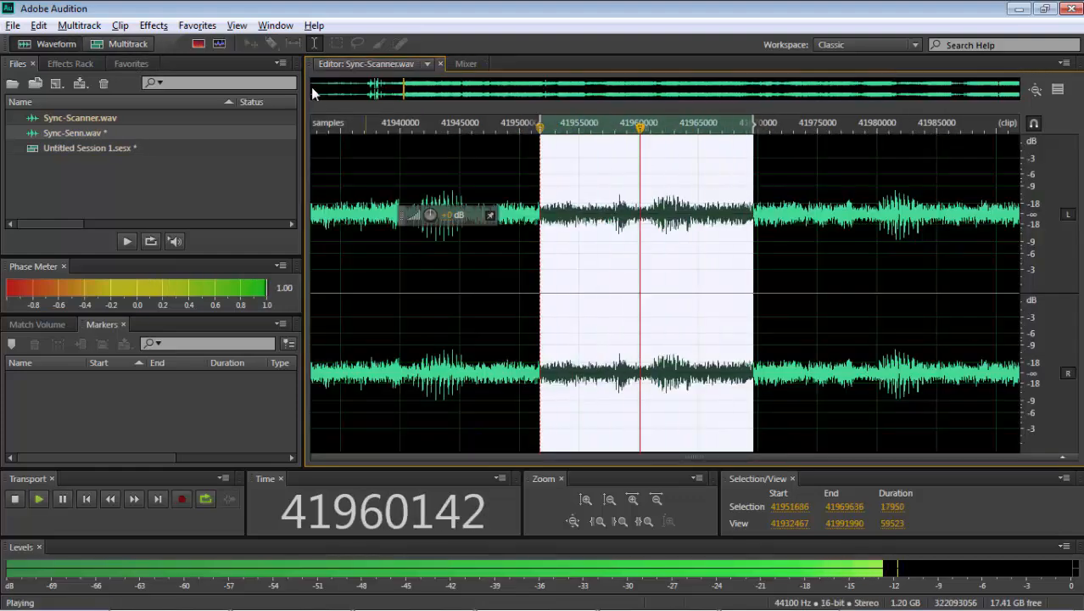
key(space)
click(208, 25)
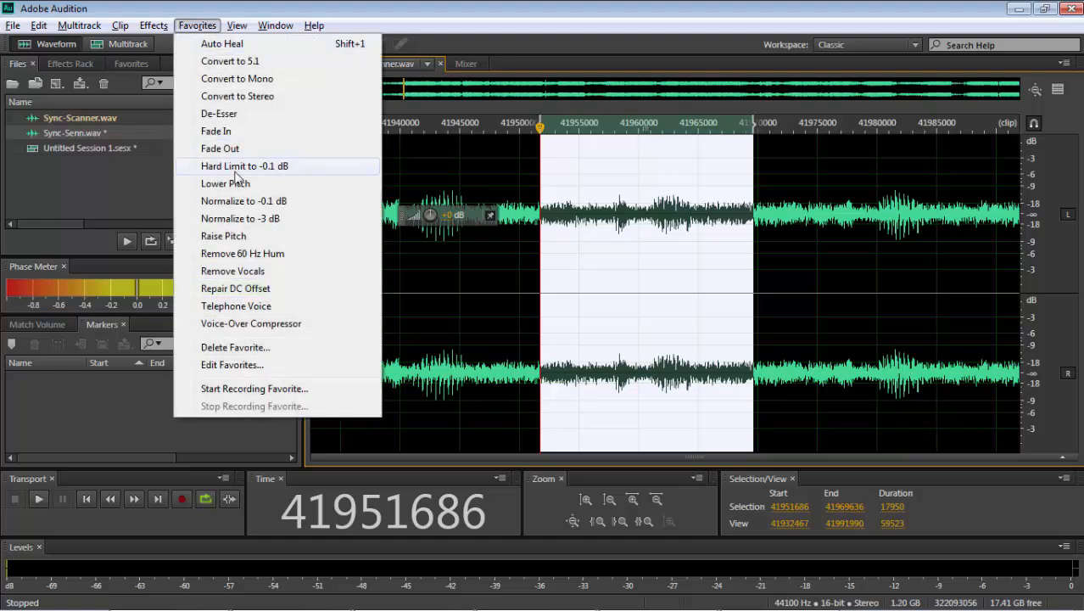
click(243, 200)
key(space)
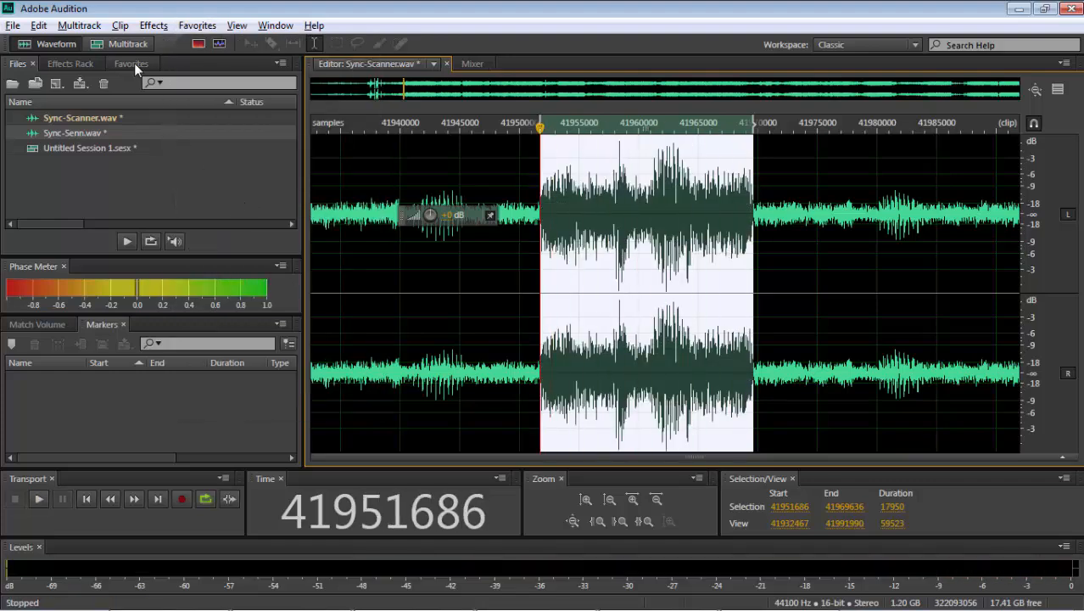
click(122, 45)
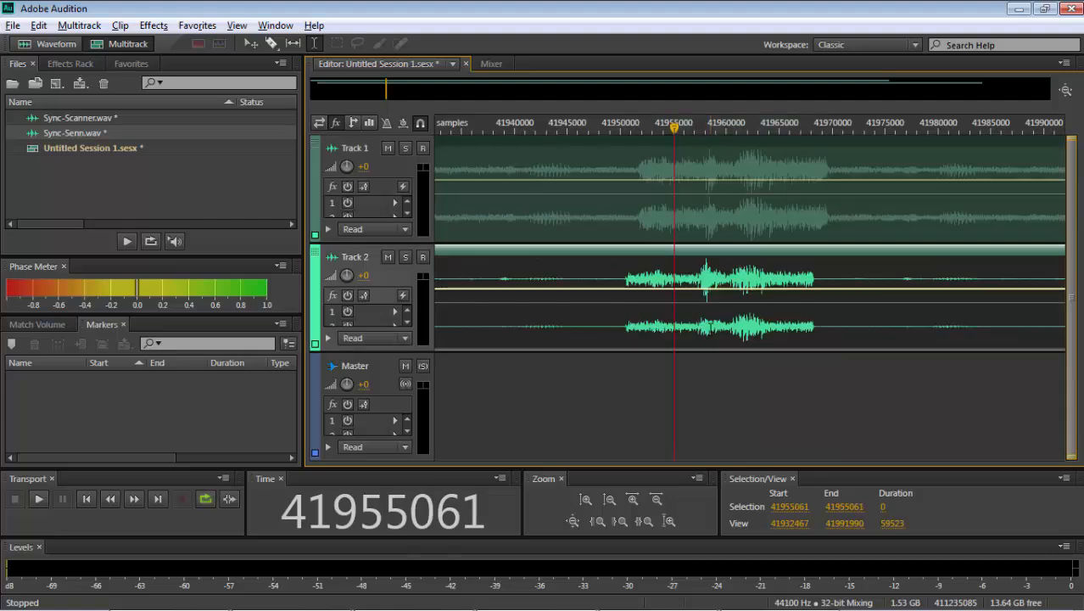
- Slide the Track 2 clip forward about 720 samples so its short burst lines up with Track 1's near sample 41958400
click(711, 326)
scroll(711, 327, up, 9)
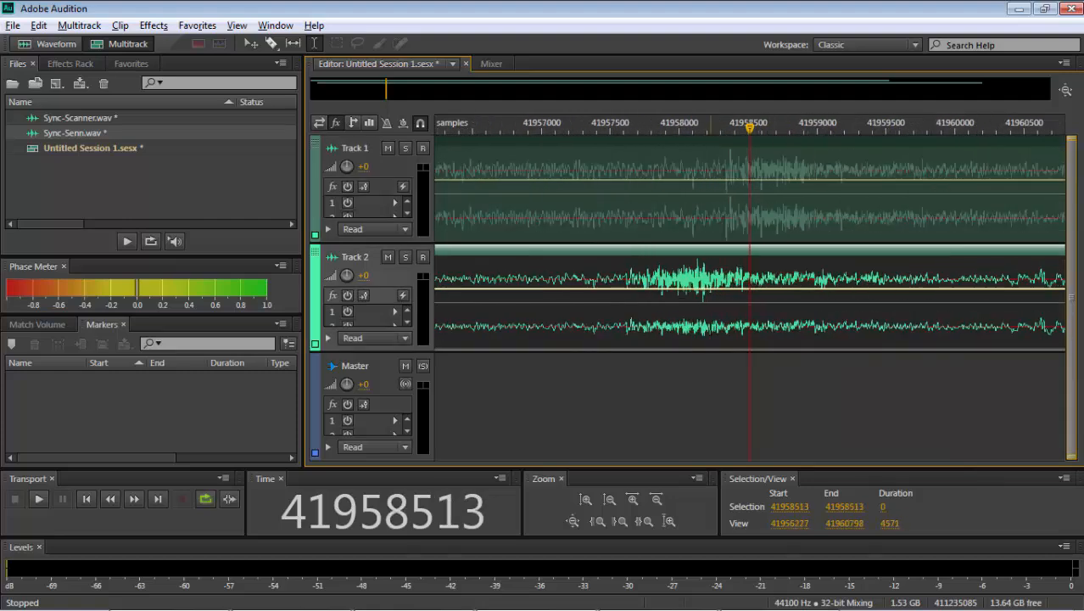
scroll(710, 327, up, 3)
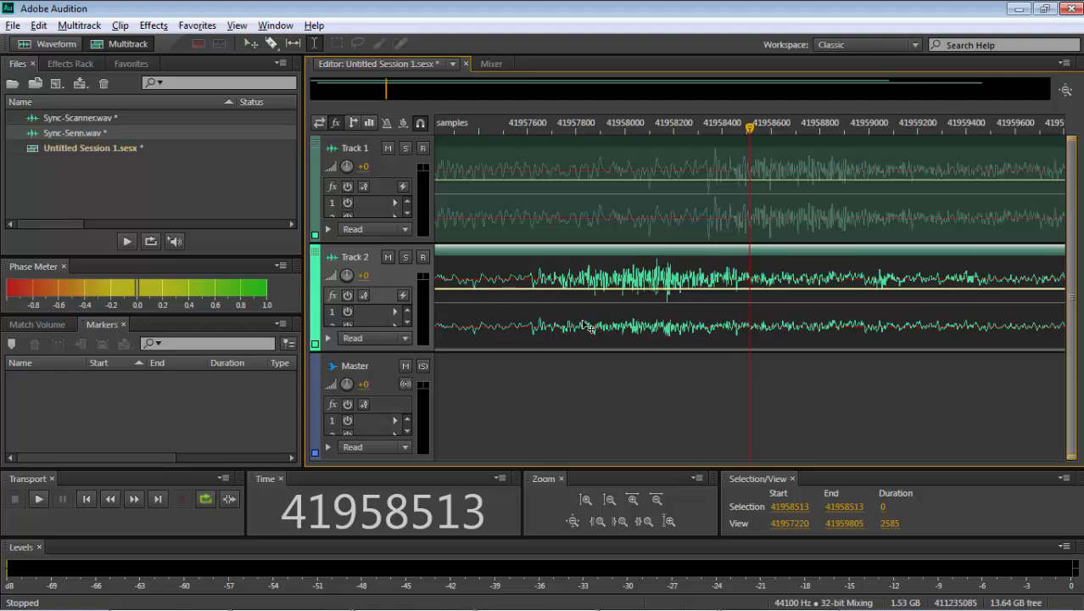
drag(562, 315, 762, 307)
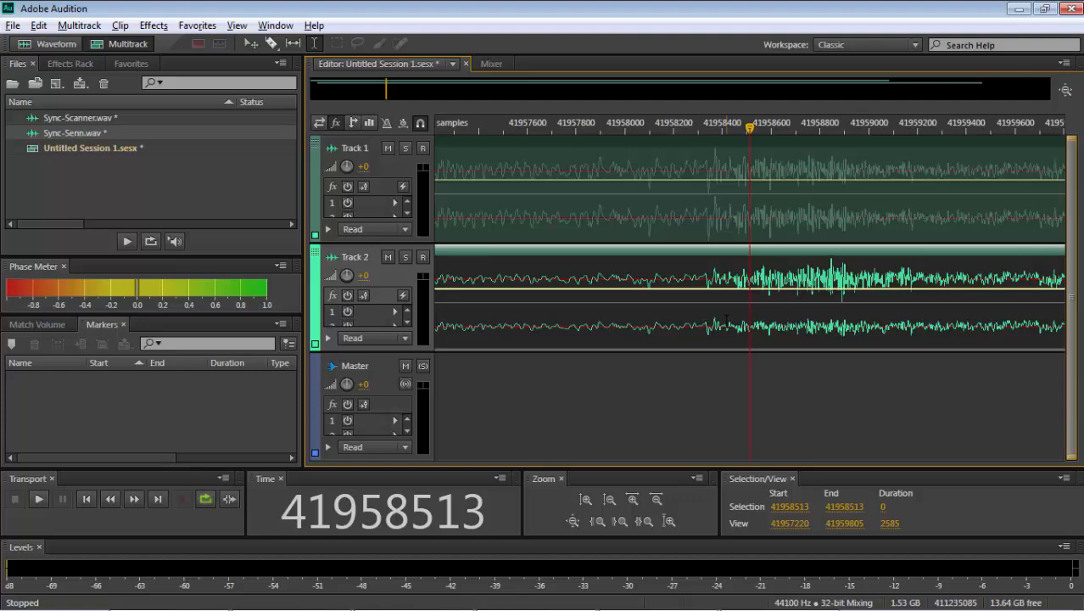
- Nudge the Track 2 clip forward by a few samples to match Track 1's waveform around sample 41958569
click(769, 322)
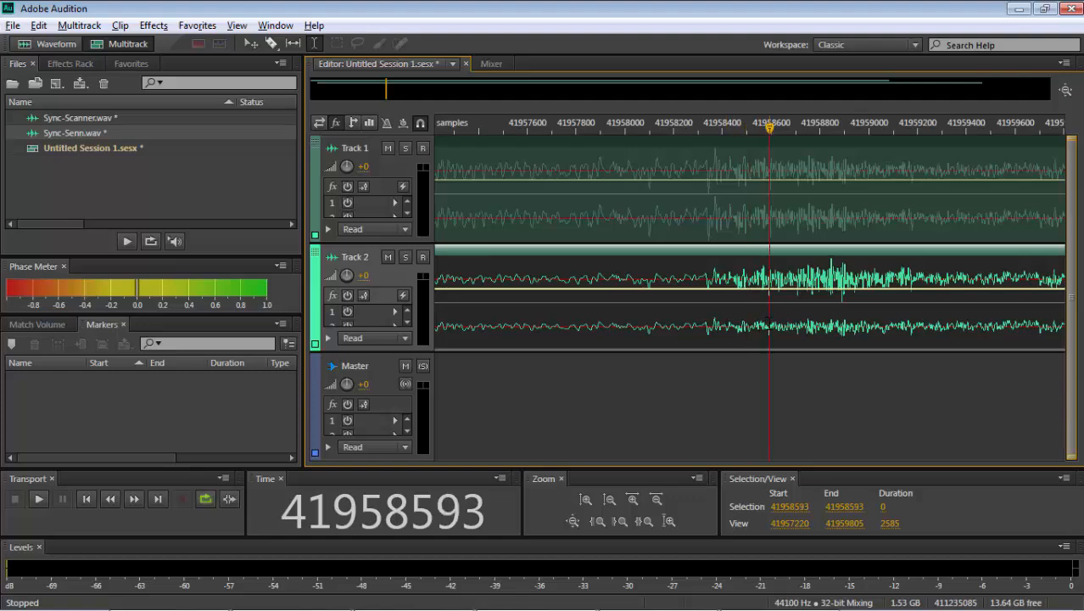
scroll(769, 322, up, 10)
scroll(769, 323, down, 6)
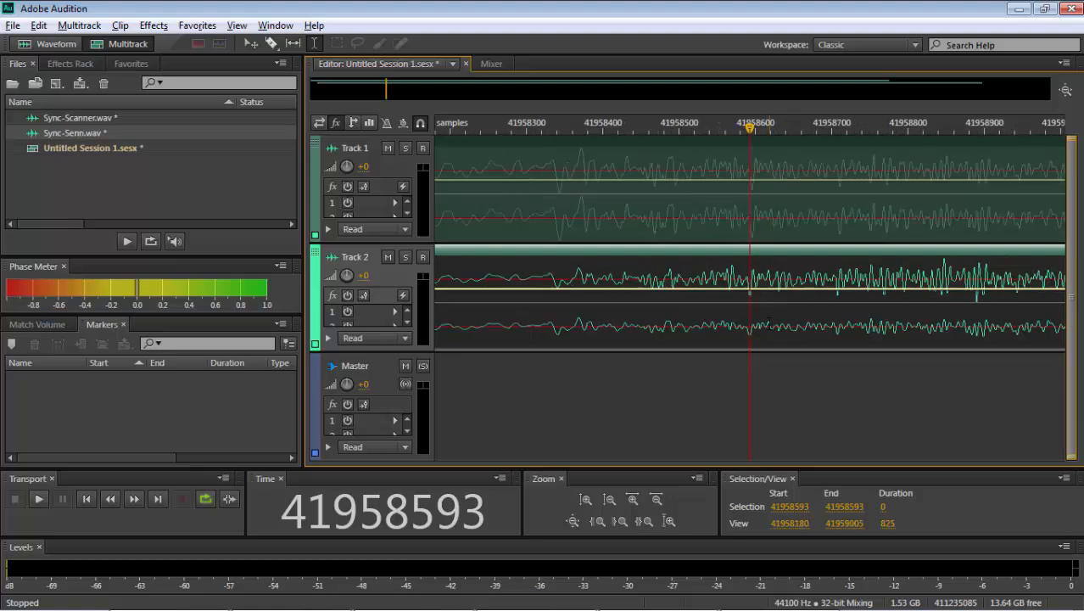
click(592, 502)
click(606, 501)
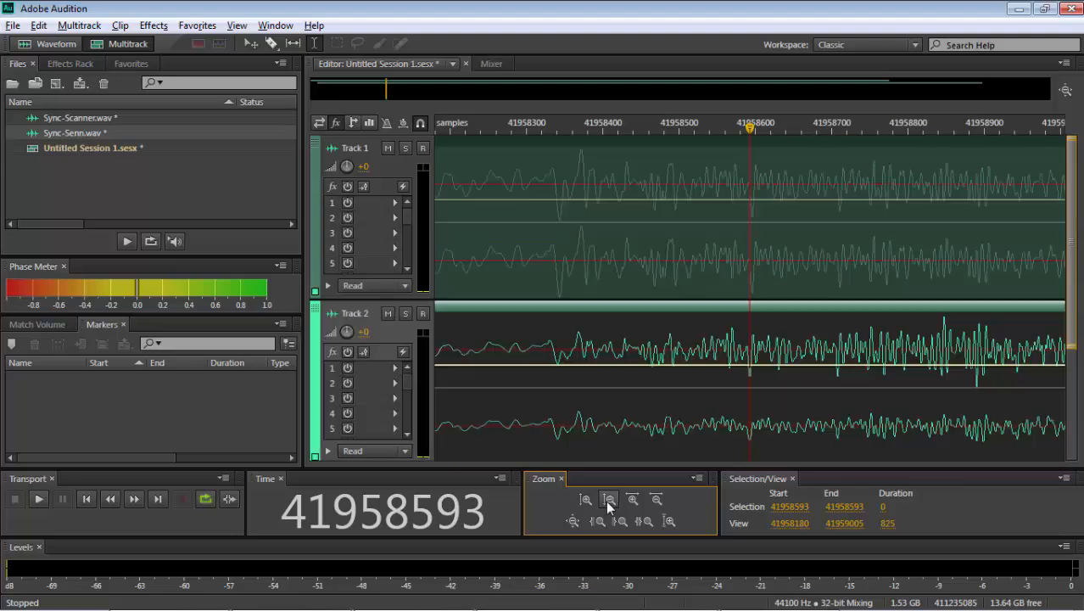
click(605, 501)
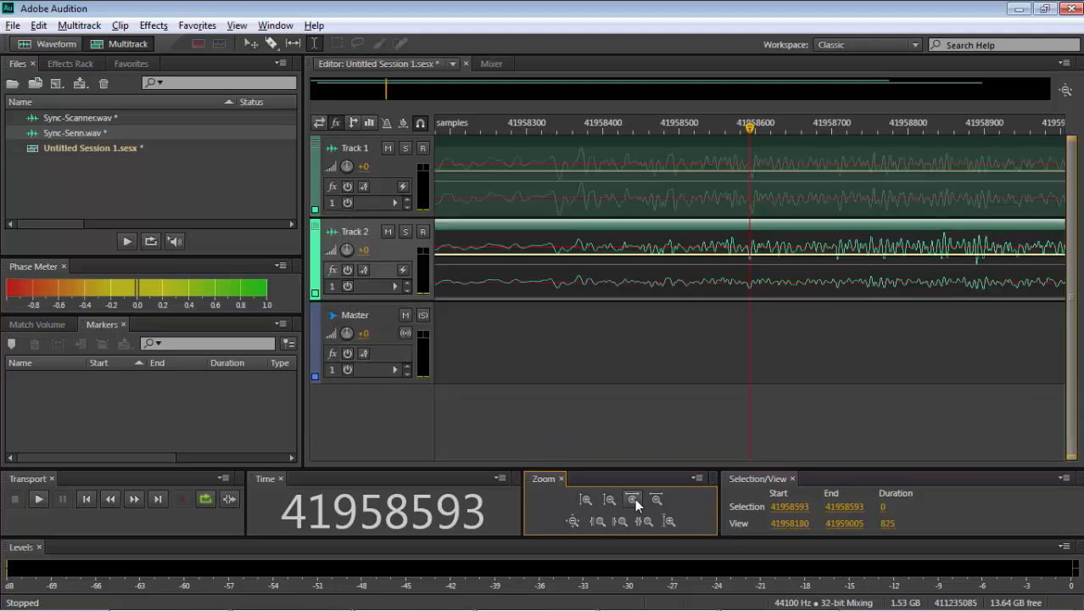
click(635, 498)
click(653, 501)
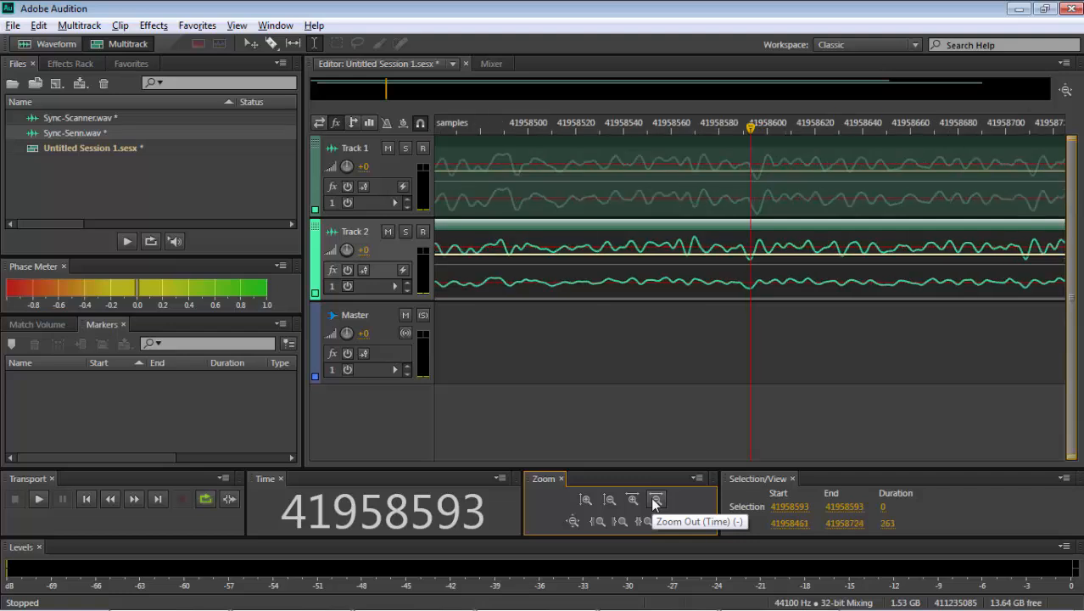
click(704, 332)
click(708, 333)
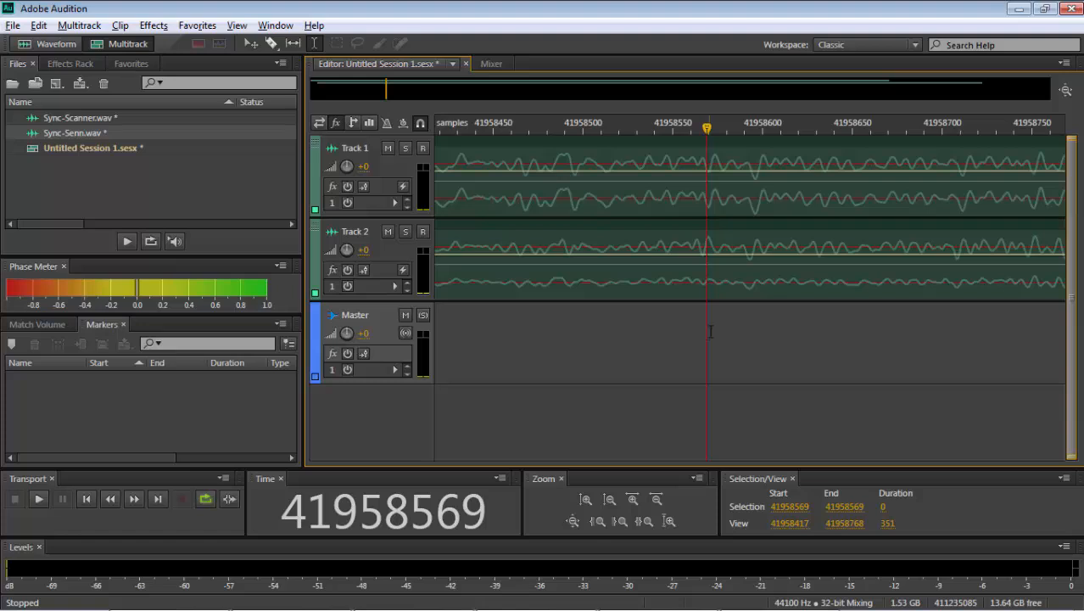
click(729, 287)
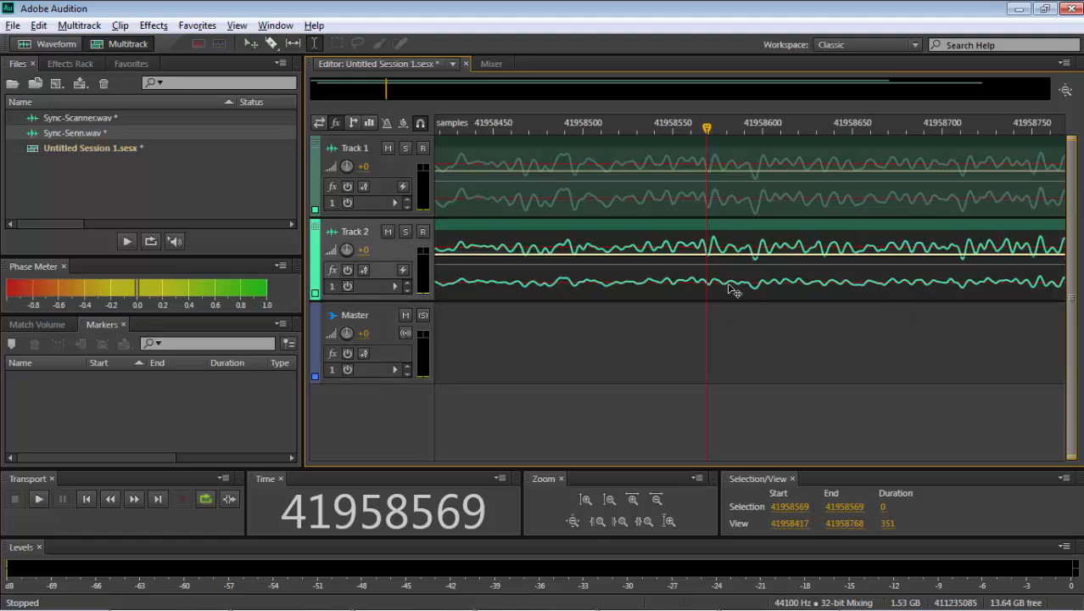
drag(730, 285, 727, 285)
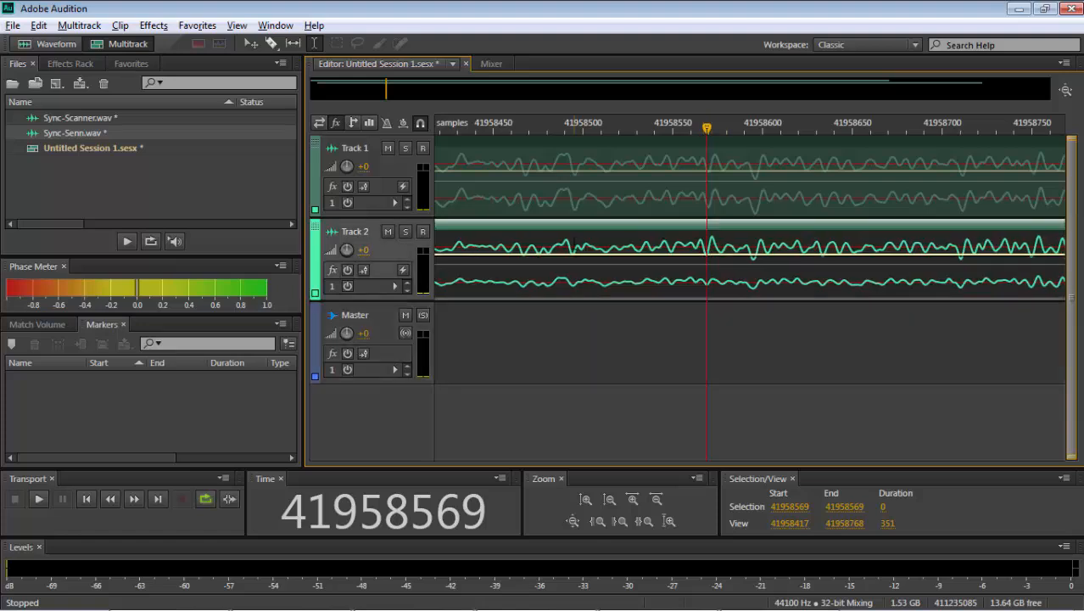
- Compare matching peaks and troughs of both tracks between about samples 41958471 and 41958715
click(573, 244)
click(565, 246)
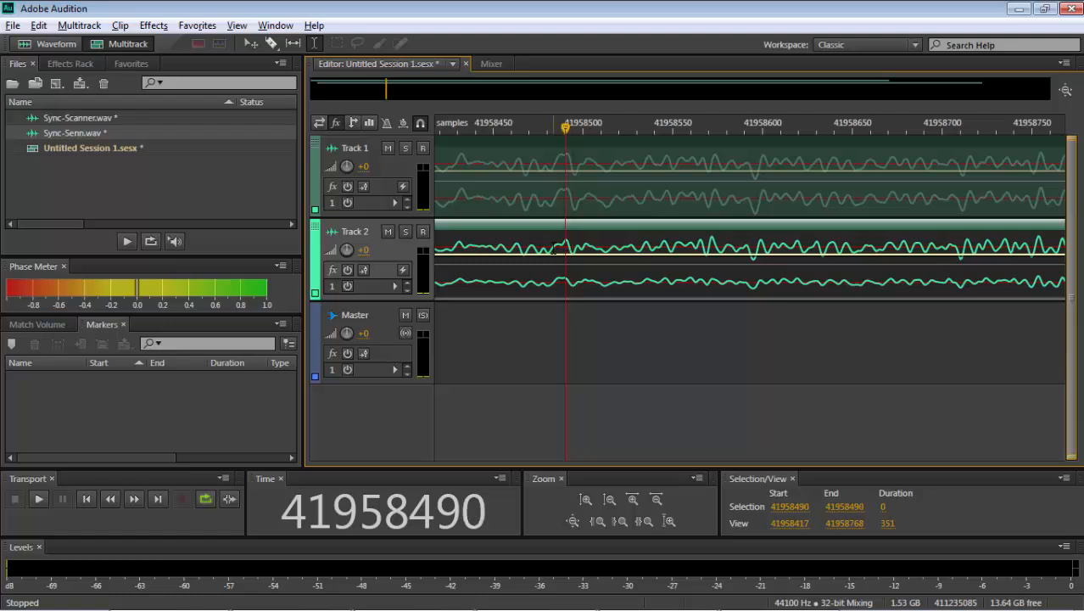
click(552, 247)
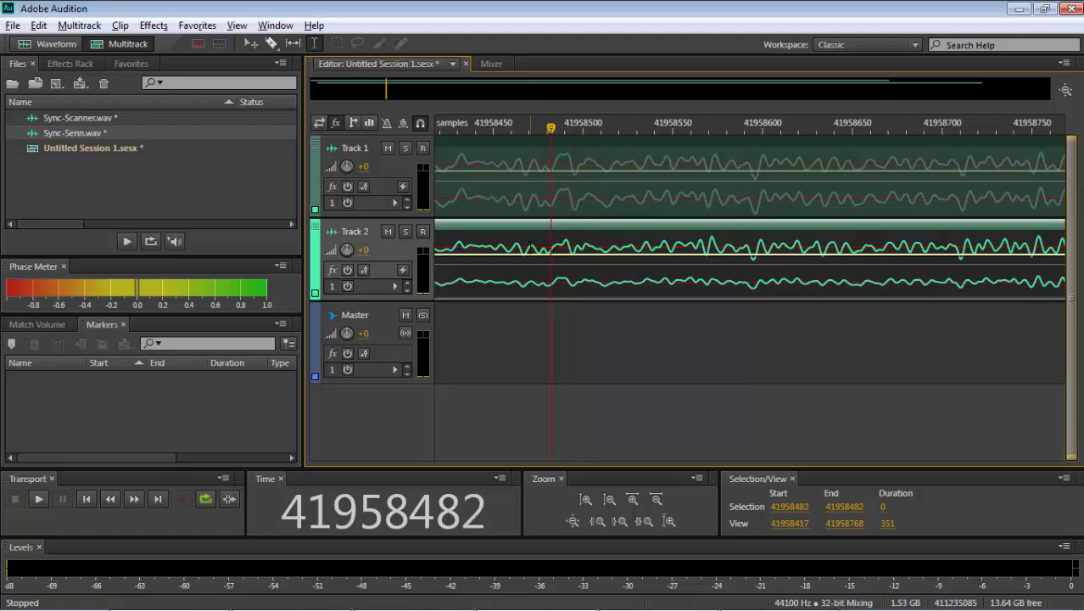
click(531, 253)
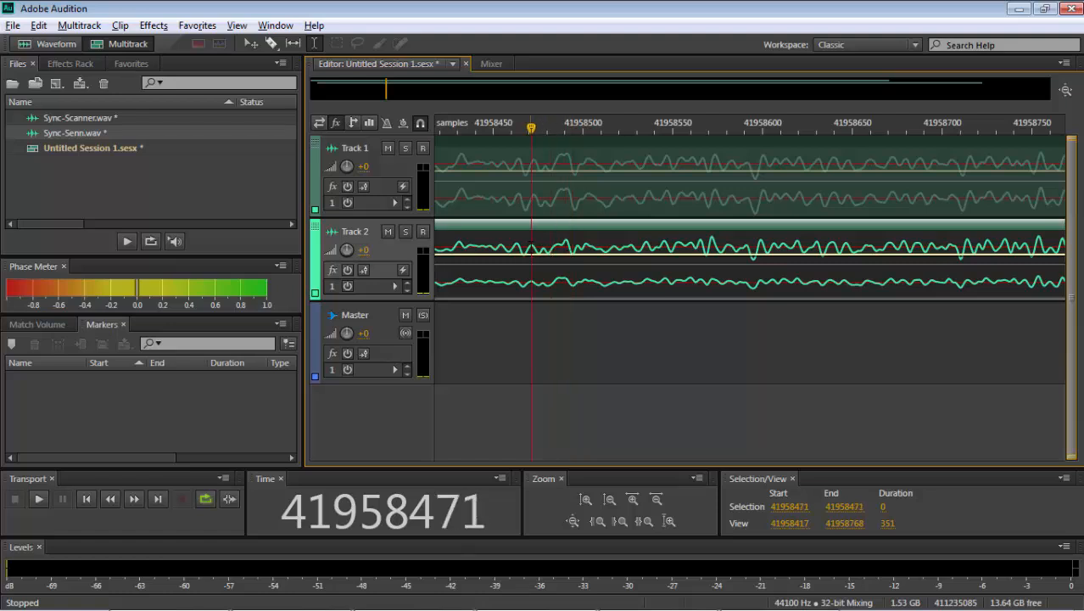
click(761, 241)
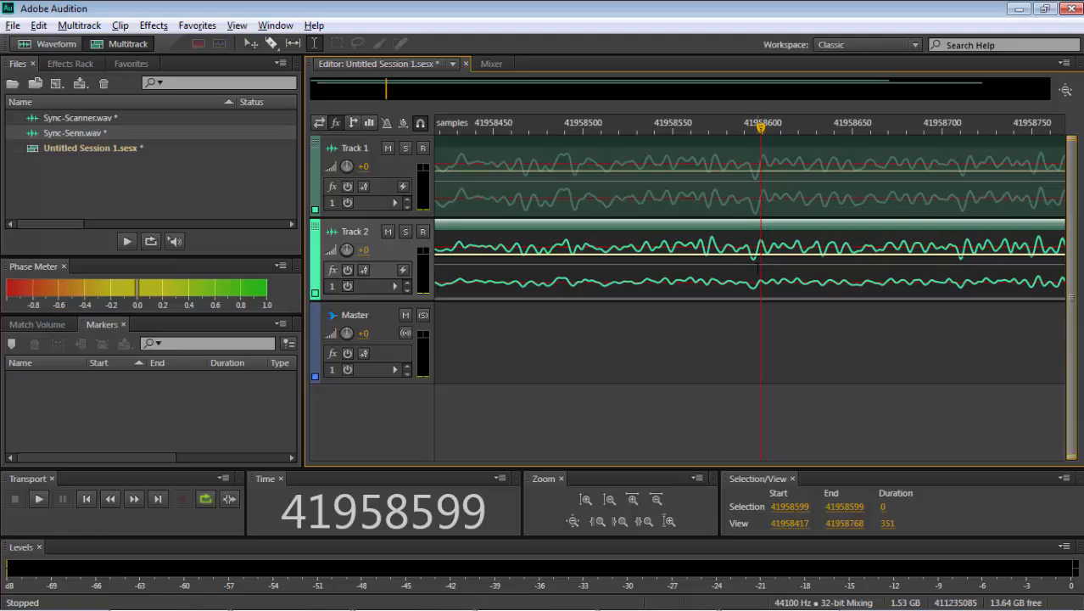
click(961, 275)
click(969, 276)
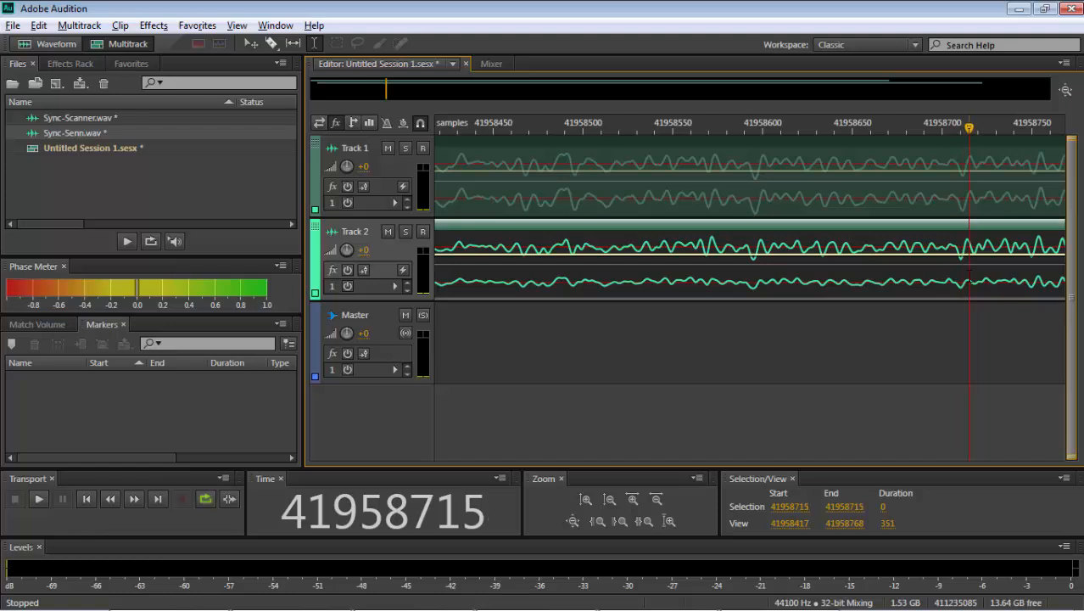
click(975, 273)
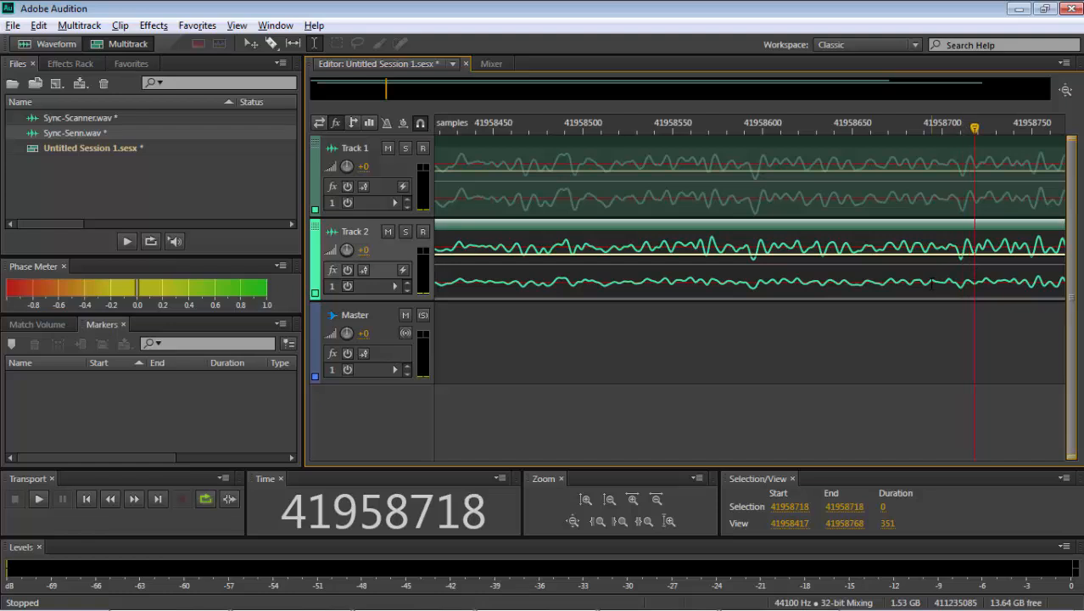
- Shift the Track 2 clip forward by one sample so its deep trough matches Track 1's at sample 41958596
click(752, 276)
scroll(753, 277, up, 5)
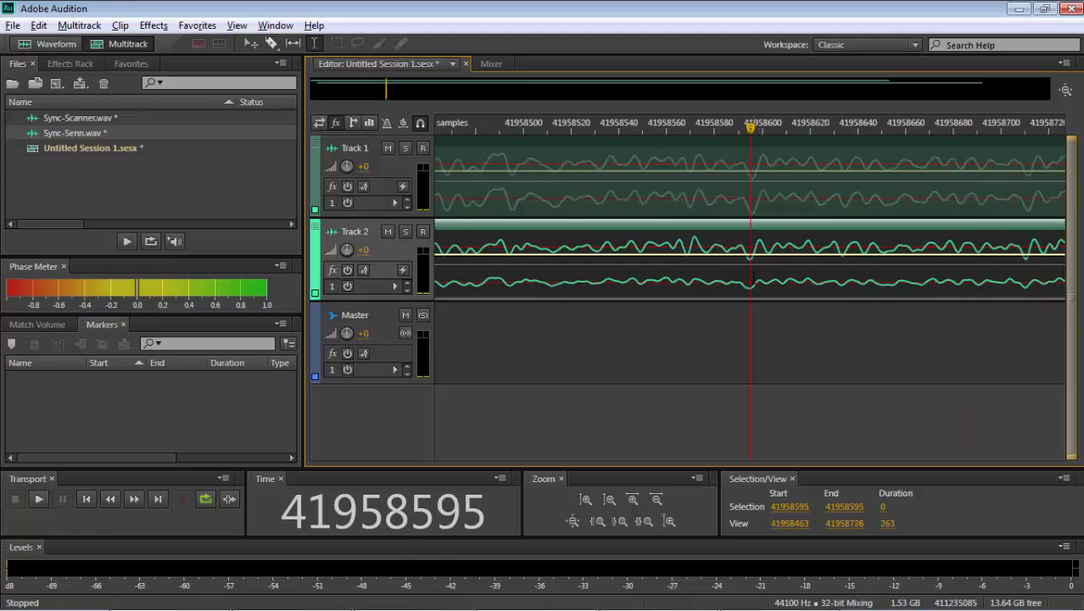
click(801, 285)
click(810, 289)
mouse_move(812, 291)
mouse_down()
mouse_move(835, 295)
mouse_move(821, 287)
mouse_up()
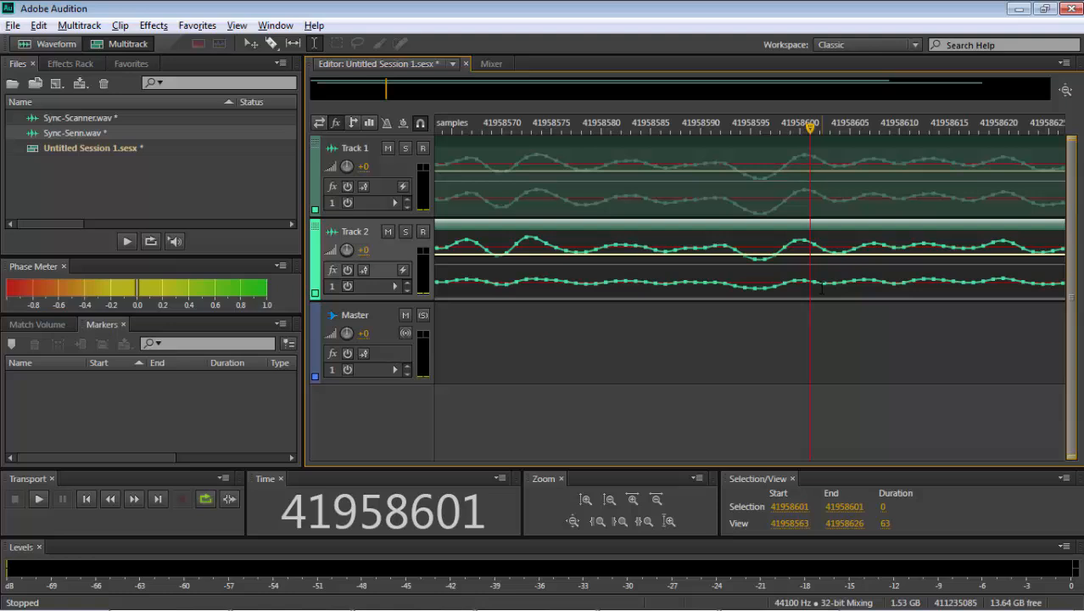
- Add a marker to the Sync-Scanner file at the matching trough, sample 41958596, and return to the multitrack session
click(762, 283)
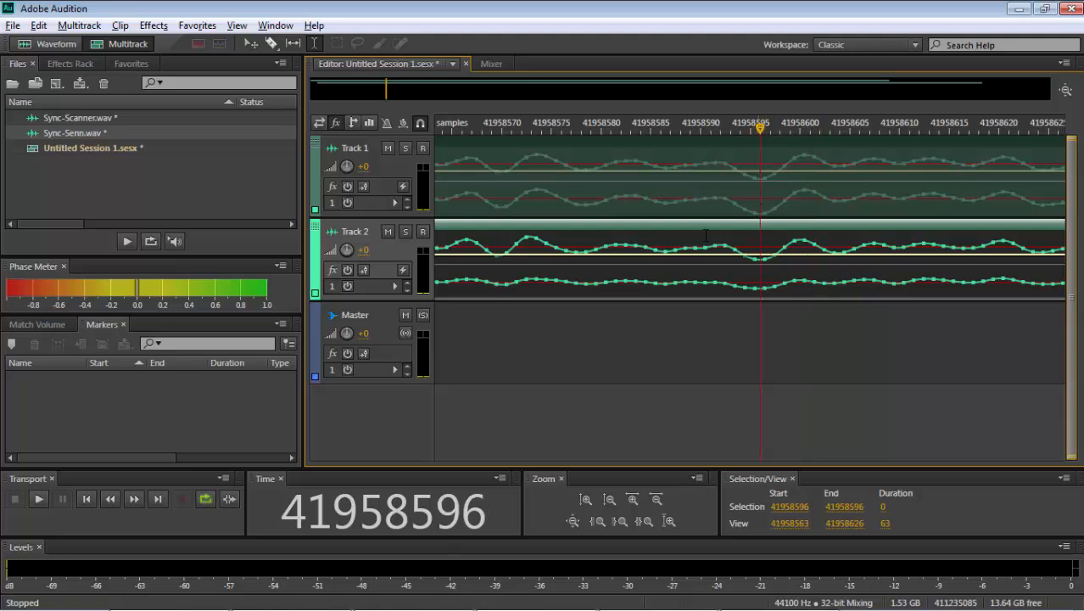
click(585, 499)
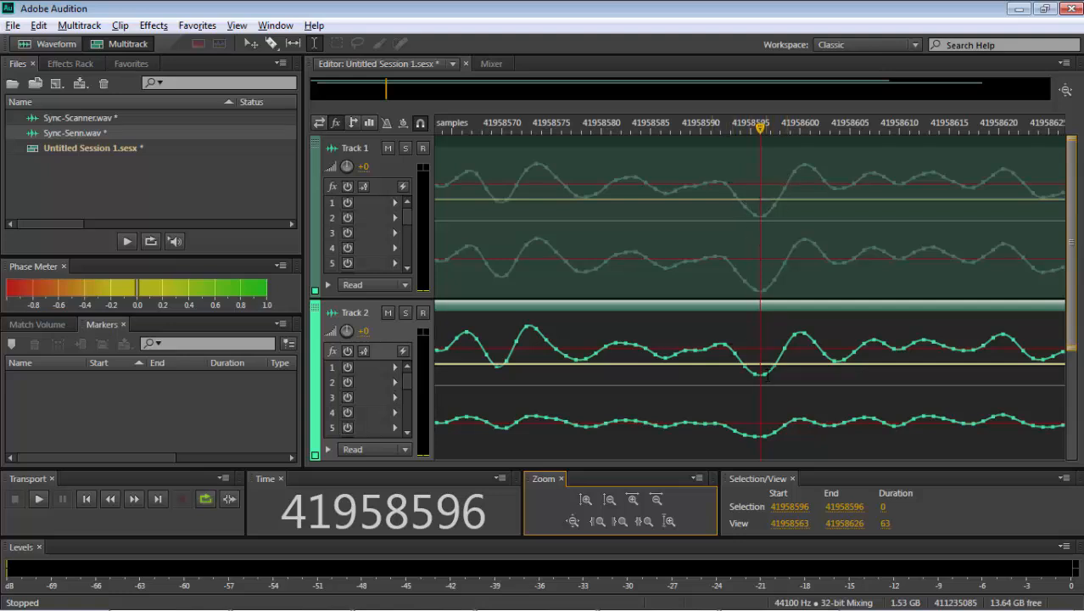
click(759, 283)
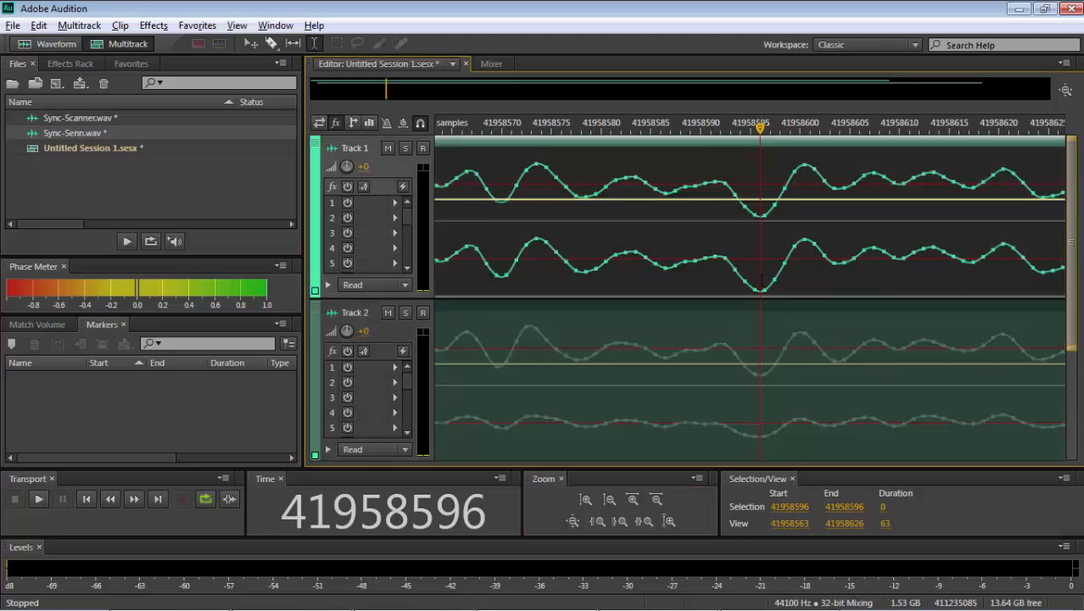
click(754, 373)
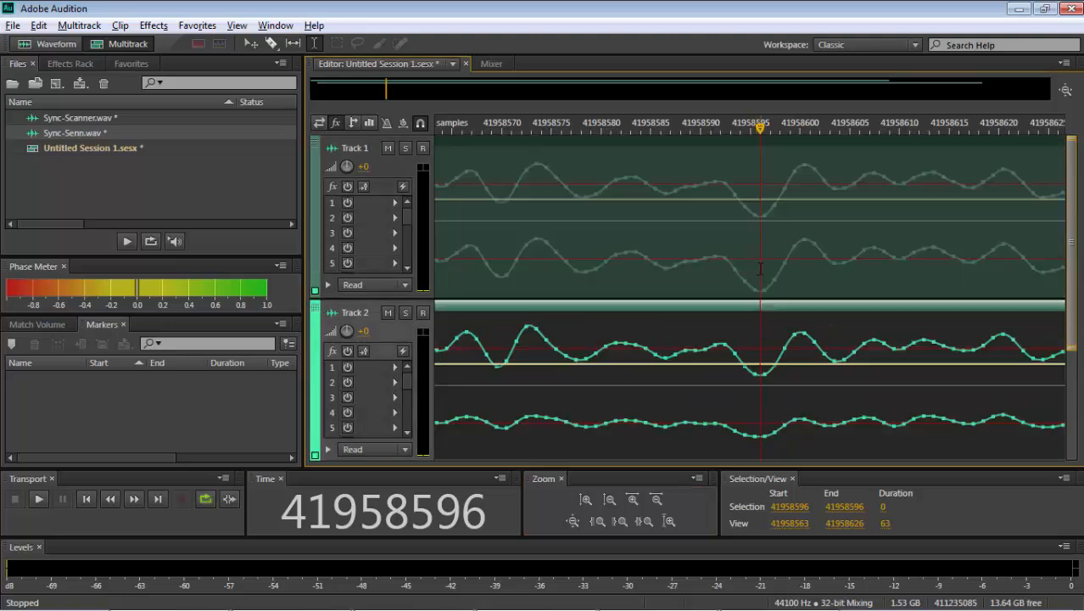
double_click(760, 270)
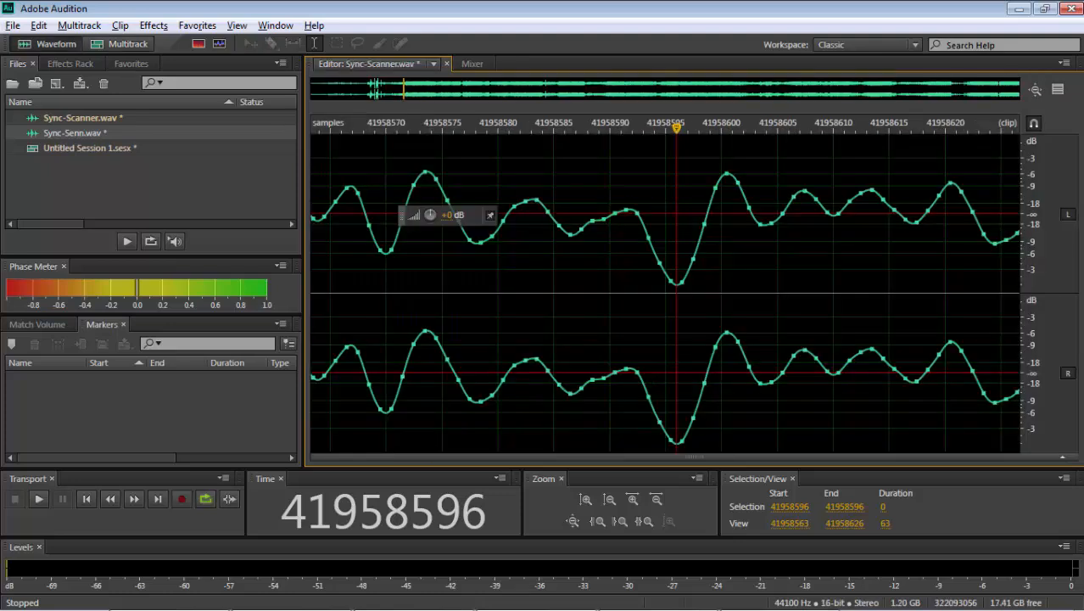
key(m)
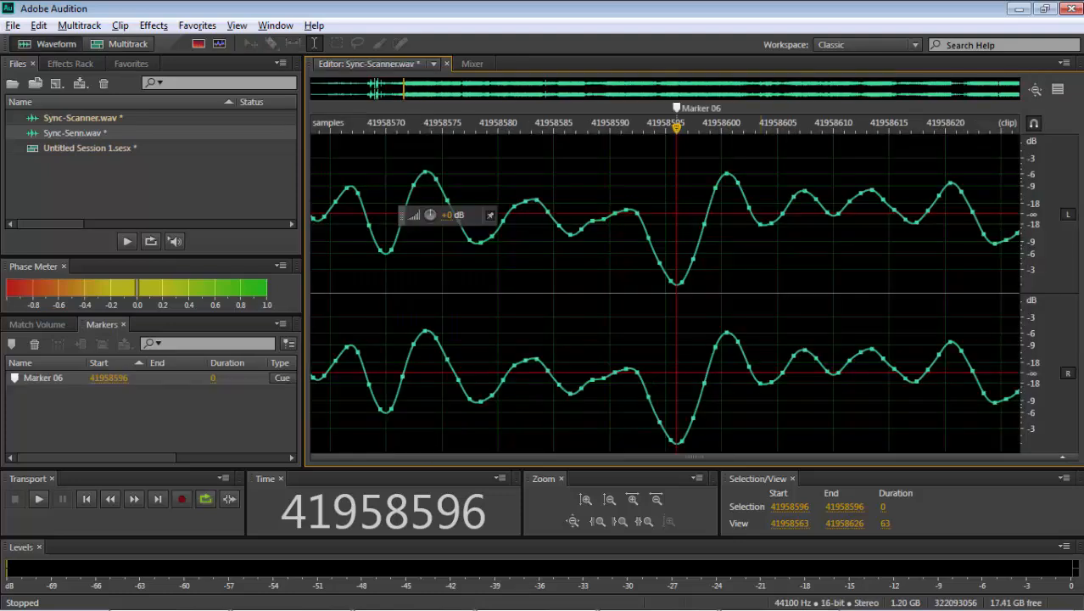
click(120, 43)
- Add a marker to the Sync-Senn file at the same trough, sample 41958596, and return to the multitrack session
click(752, 332)
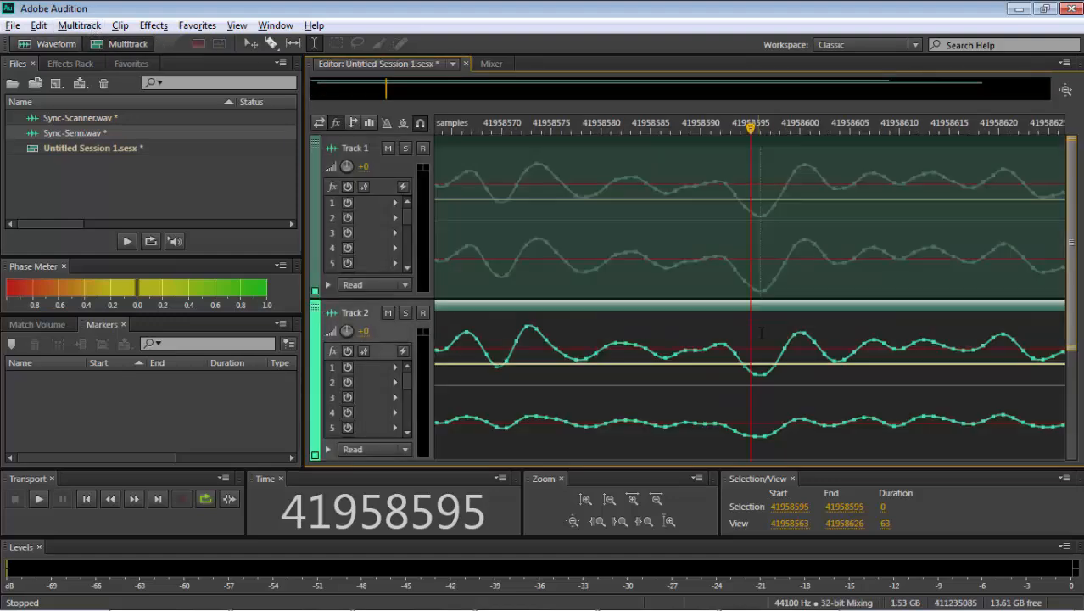
click(762, 342)
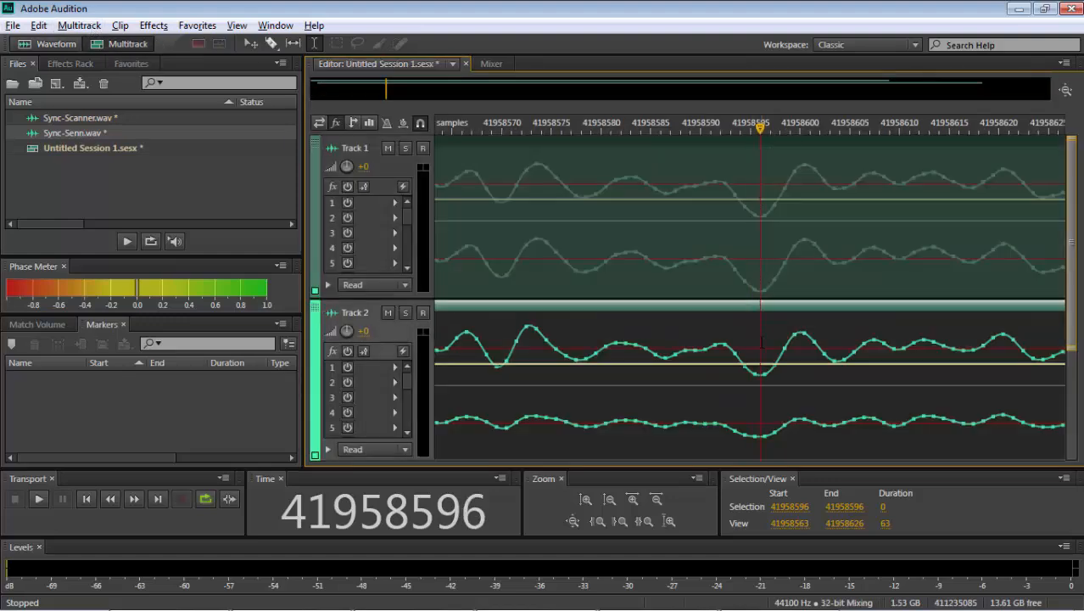
double_click(762, 341)
key(m)
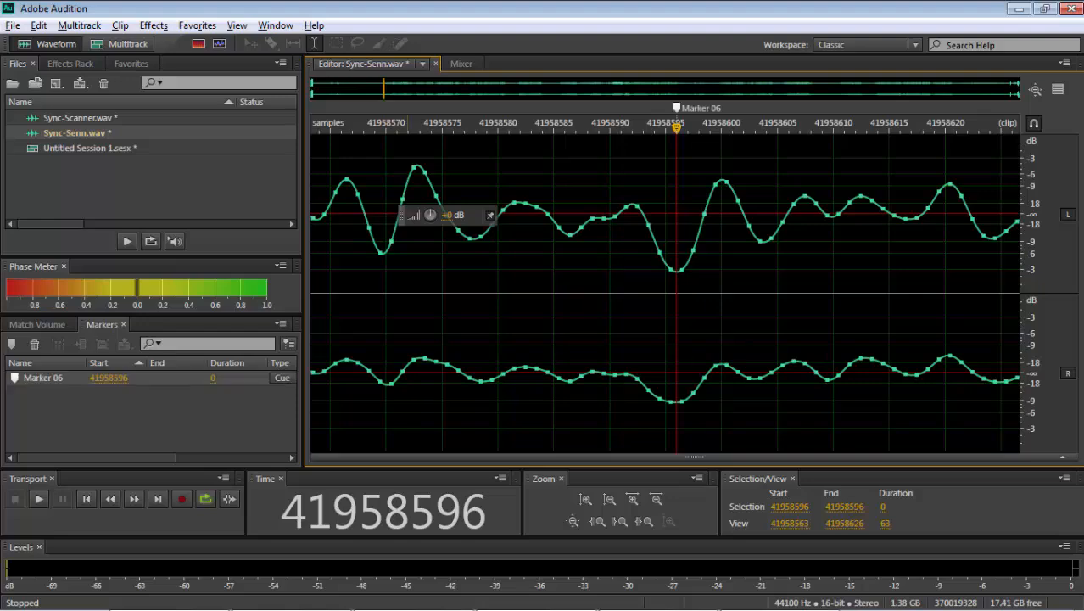
click(102, 47)
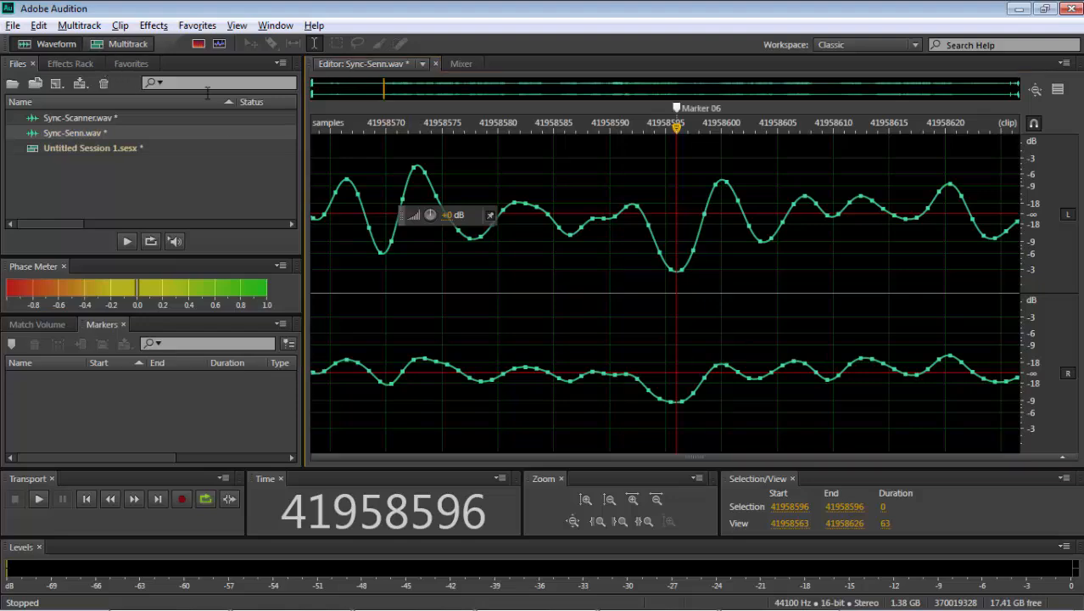
- Play both tracks together from about sample 41974224, just after the normalized section, to check their sync
key(minus)
key(minus)
key(minus)
key(minus)
key(minus)
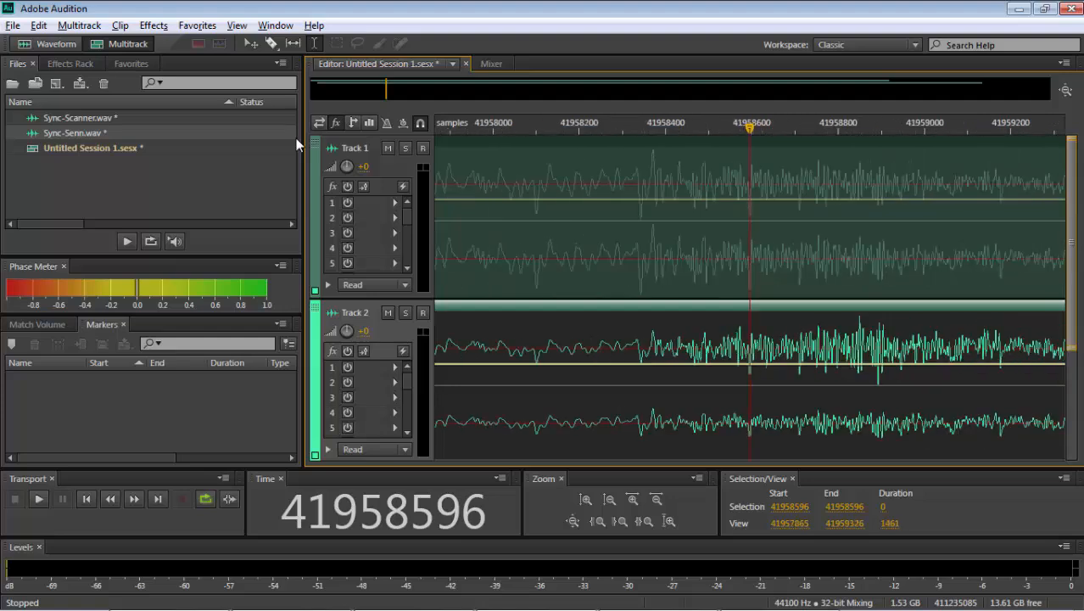
key(minus)
key(minus)
key(minus)
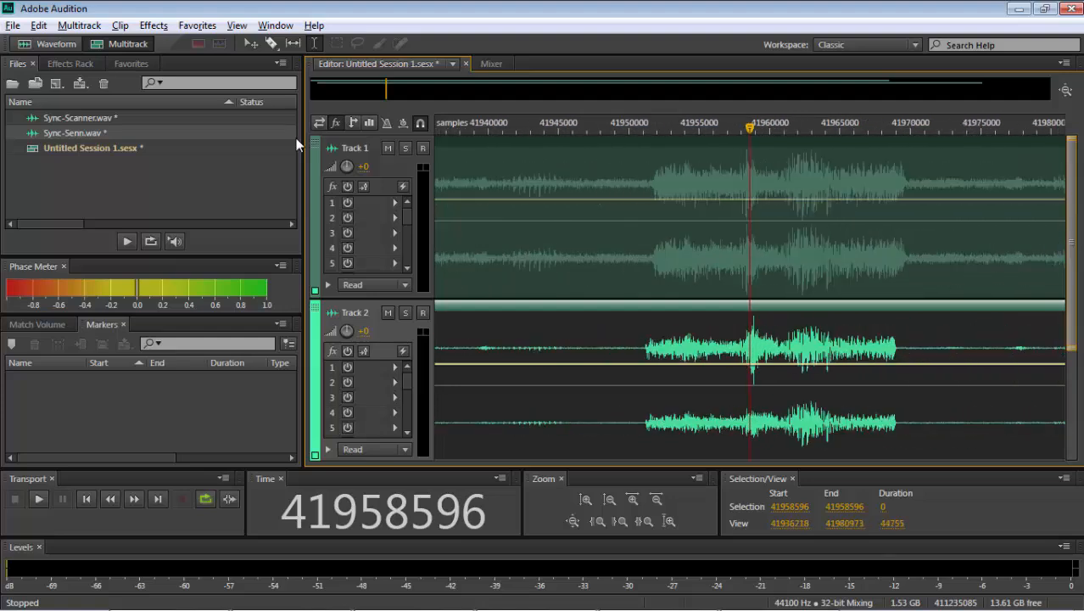
click(699, 259)
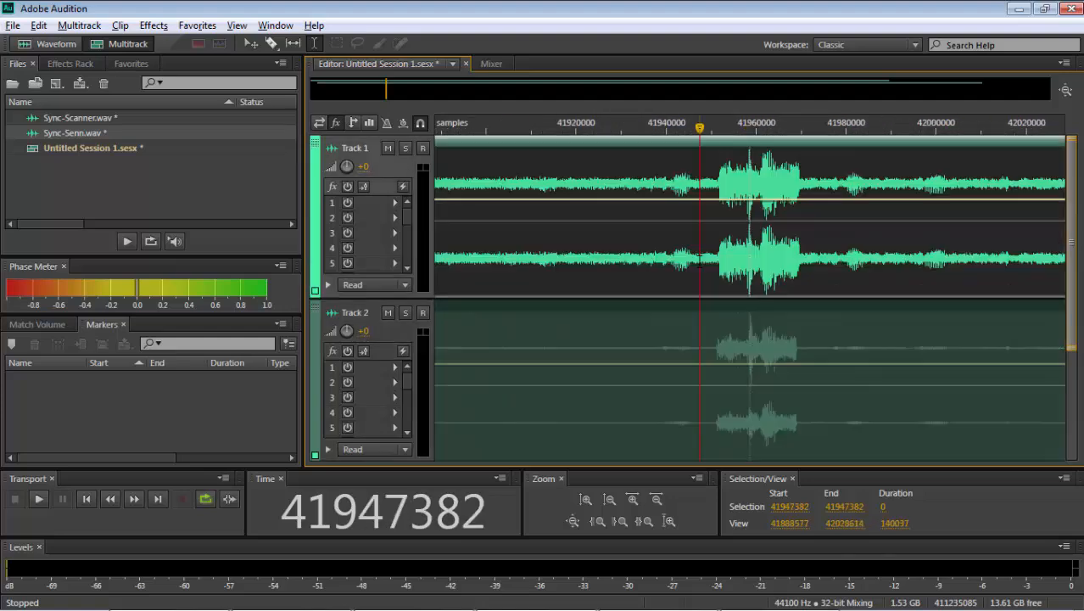
click(752, 256)
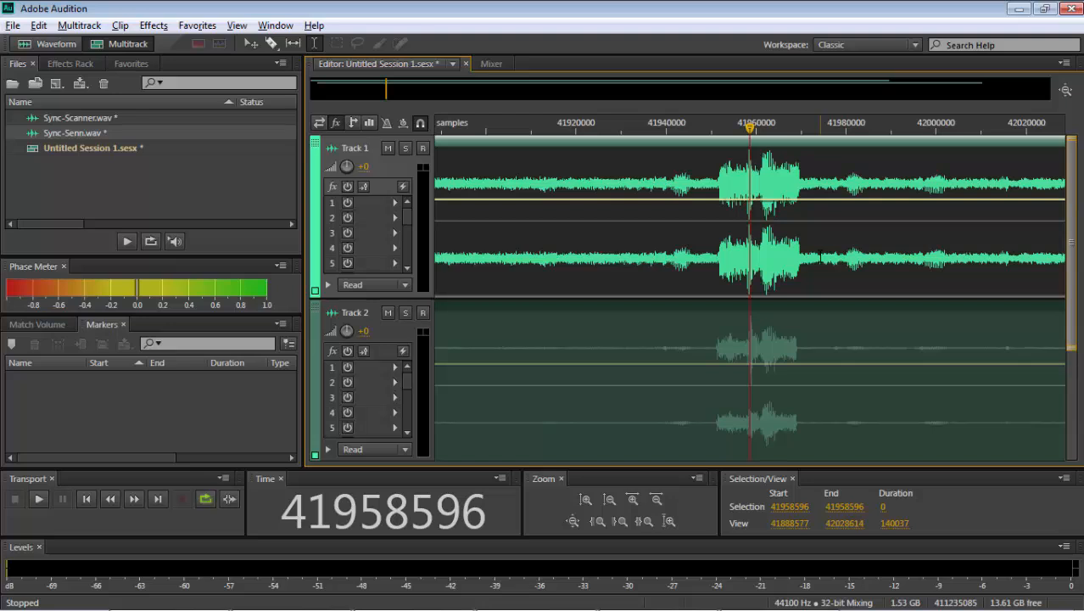
click(821, 257)
key(space)
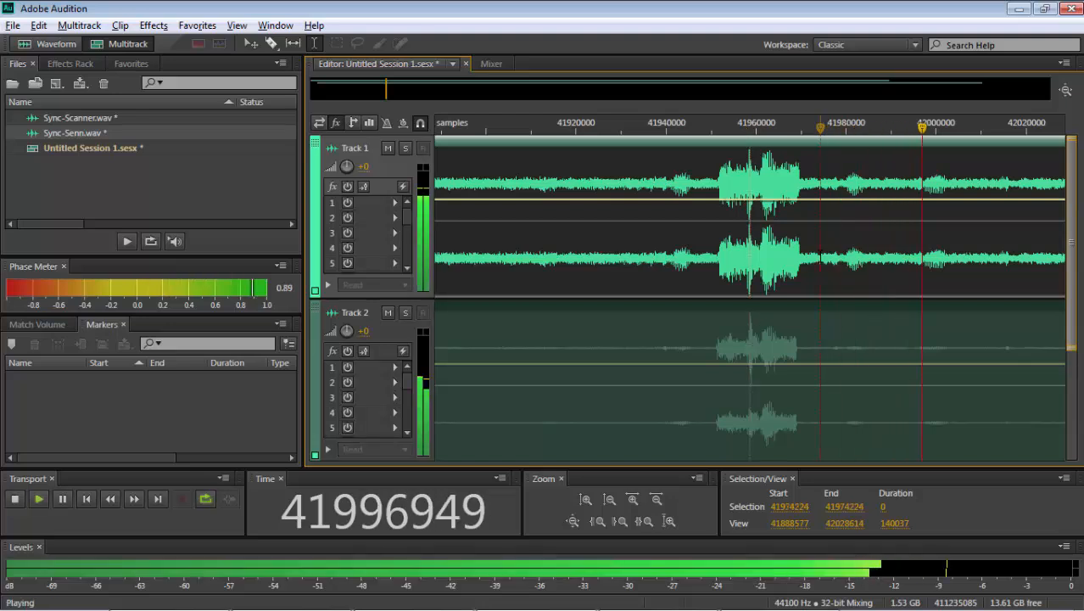
- Set Track 2's volume to +6 dB during playback
click(363, 332)
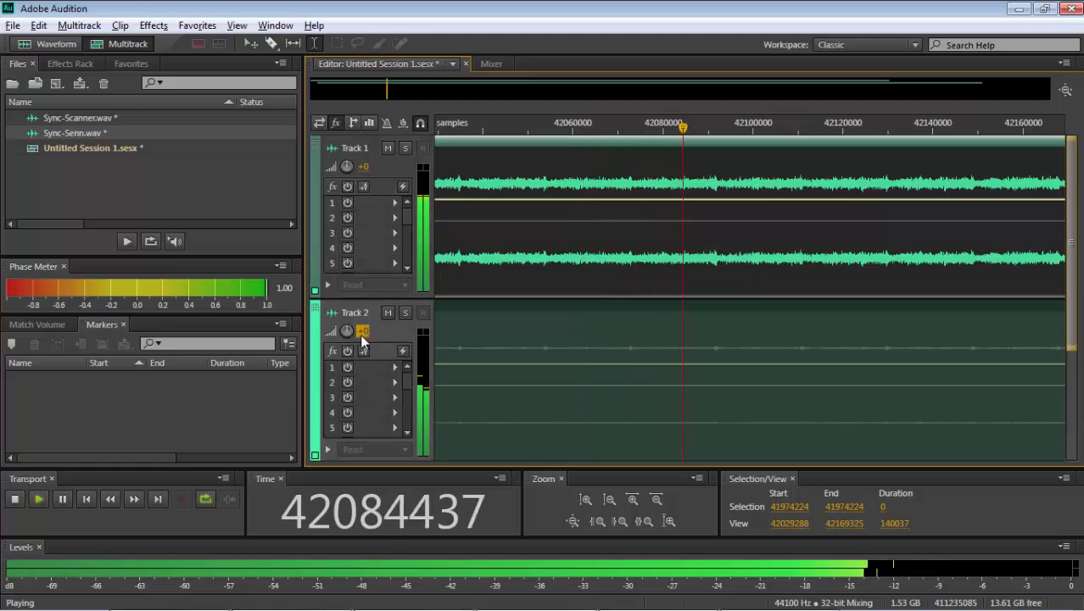
text(6)
key(Return)
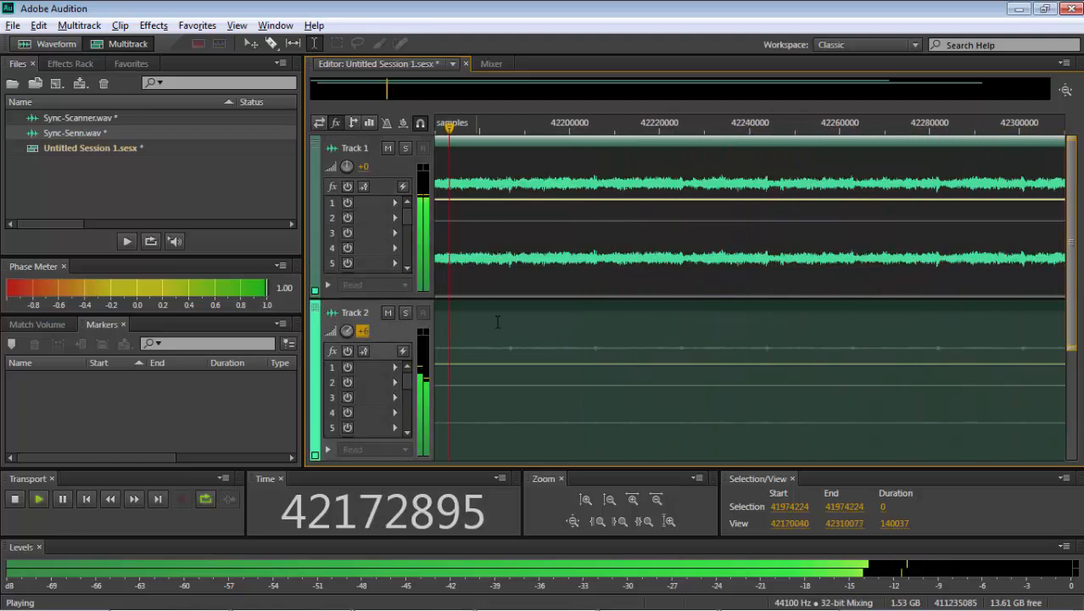
- Stop playback and move to a later part of both tracks, around sample 64304223
key(space)
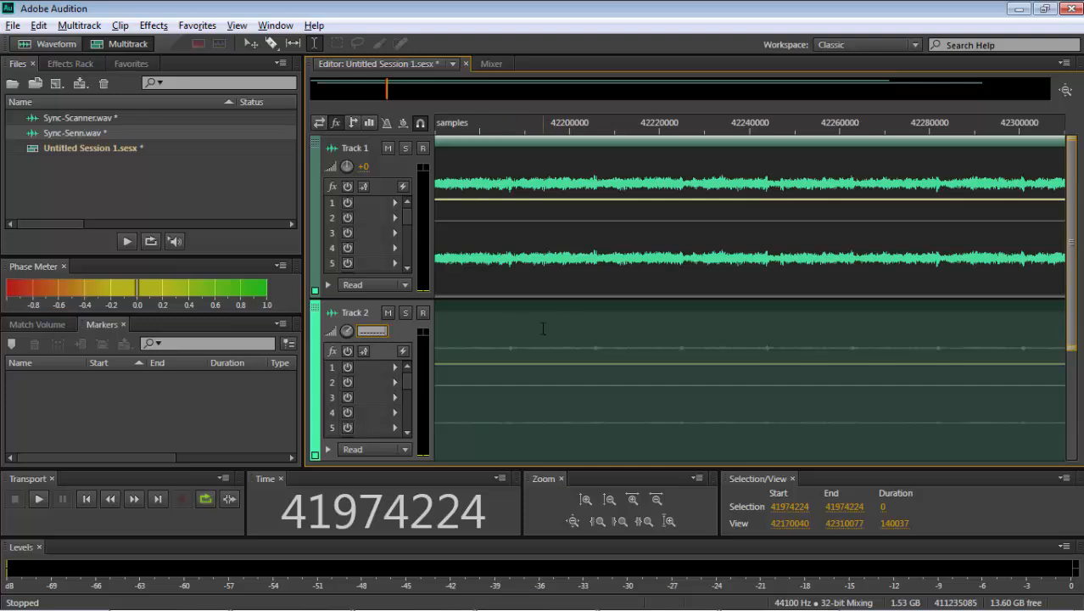
key(Escape)
click(543, 328)
key(backslash)
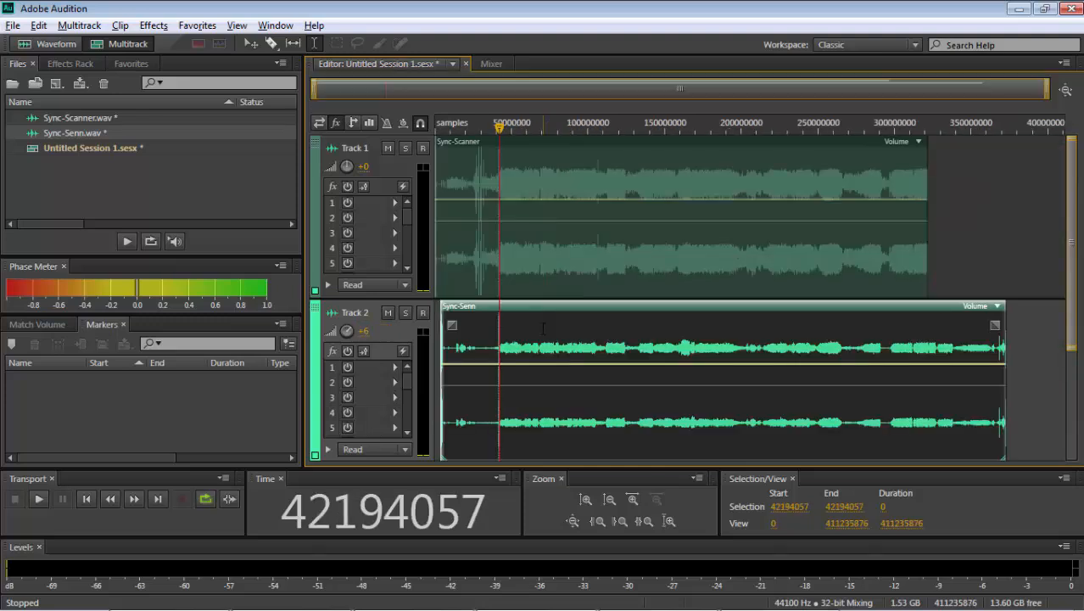
click(532, 331)
key(equal)
key(equal)
key(equal)
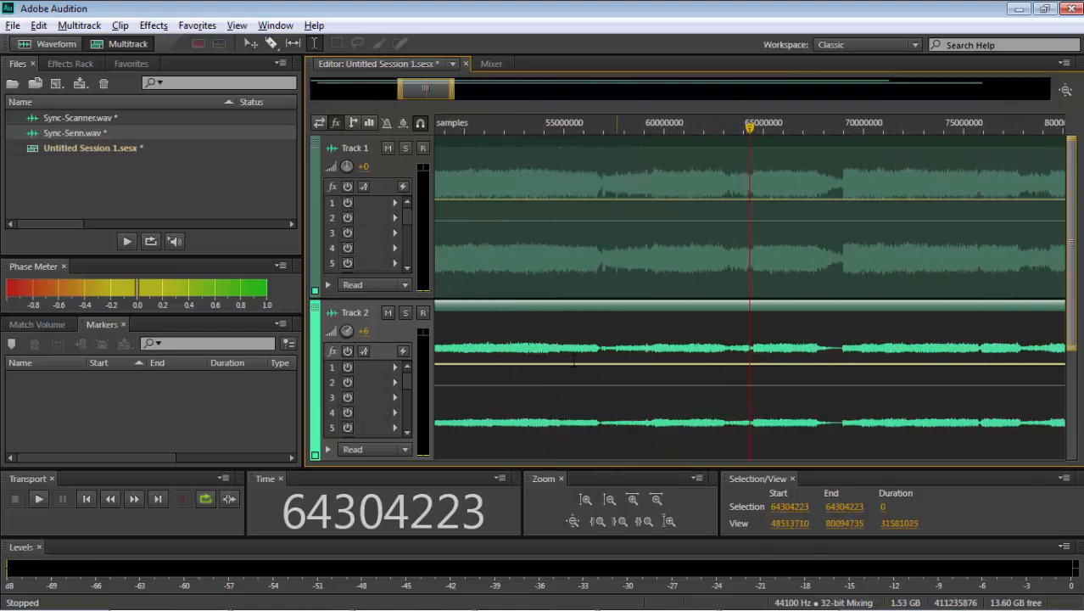
- Switch the time display from samples to minutes and seconds, and briefly play both tracks from about 21:54
right_click(406, 514)
click(490, 251)
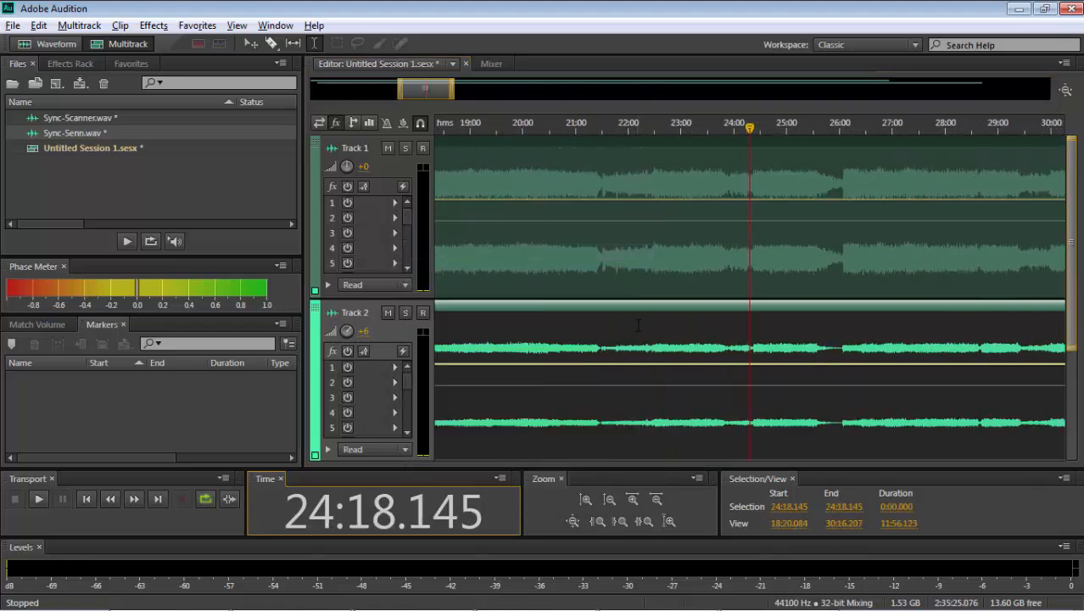
click(624, 125)
key(space)
key(space)
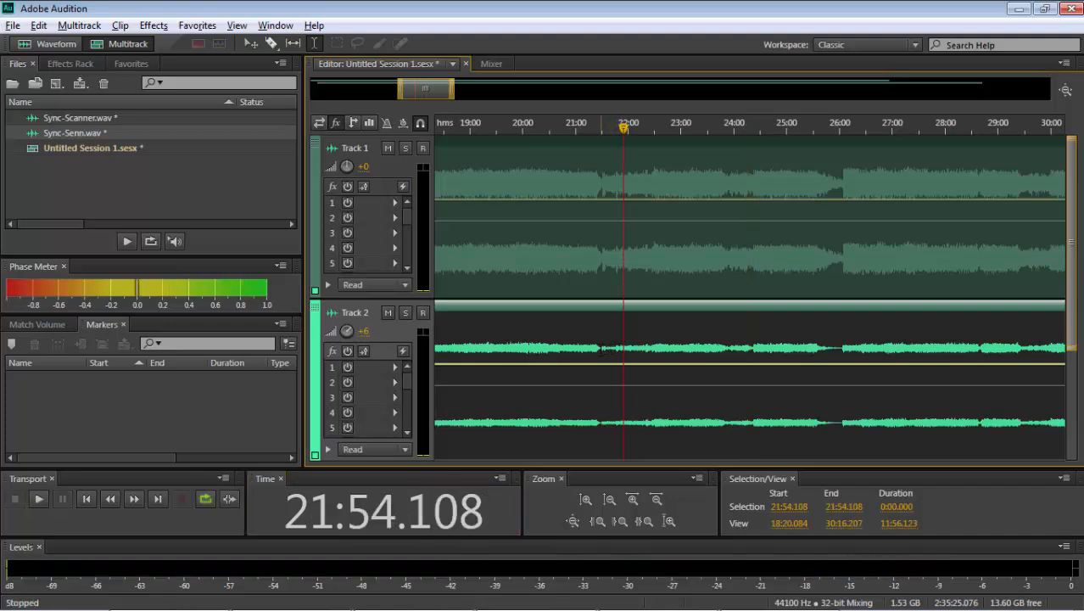
- Play the quiet passage of both tracks from about 21:30.230 to check their sync
click(600, 348)
key(equal)
key(equal)
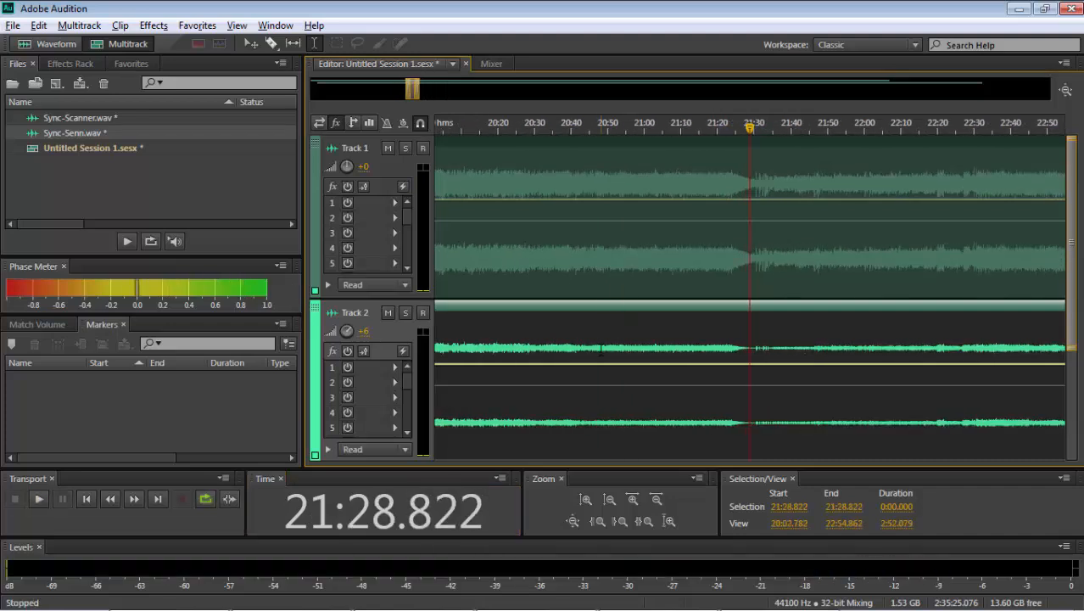
key(equal)
key(equal)
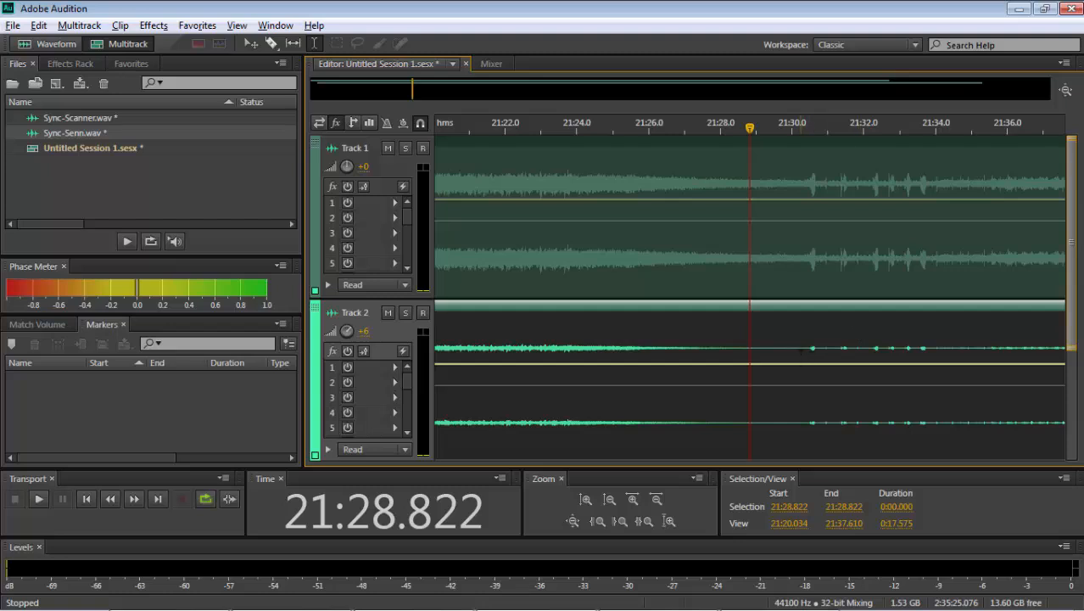
click(800, 351)
key(space)
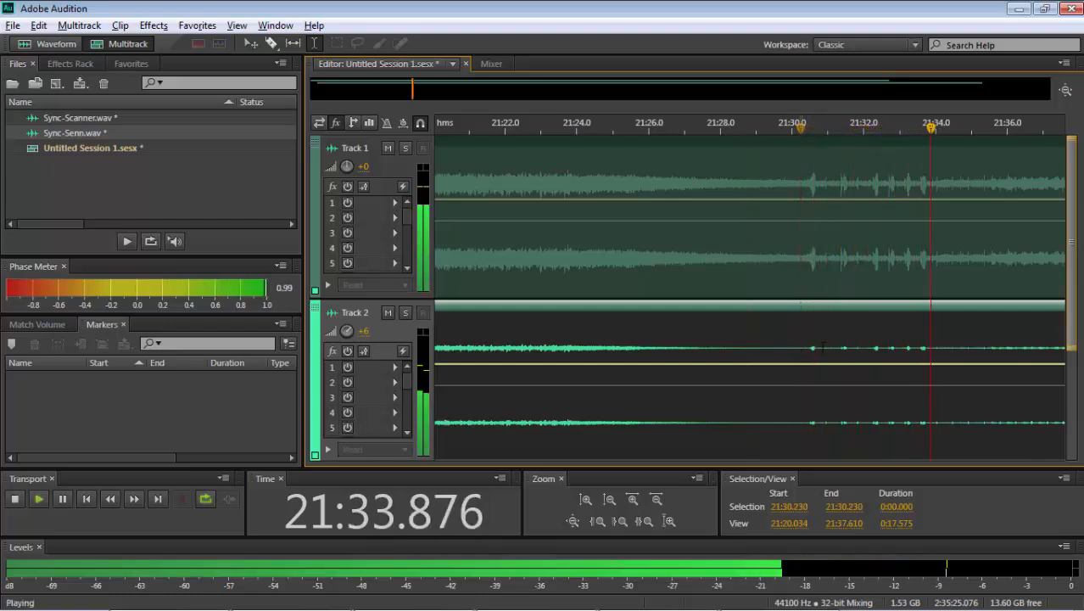
key(space)
- Examine the short sound bursts in both tracks between about 21:32.2 and 21:33.3 for a distinct sync point
click(888, 348)
key(equal)
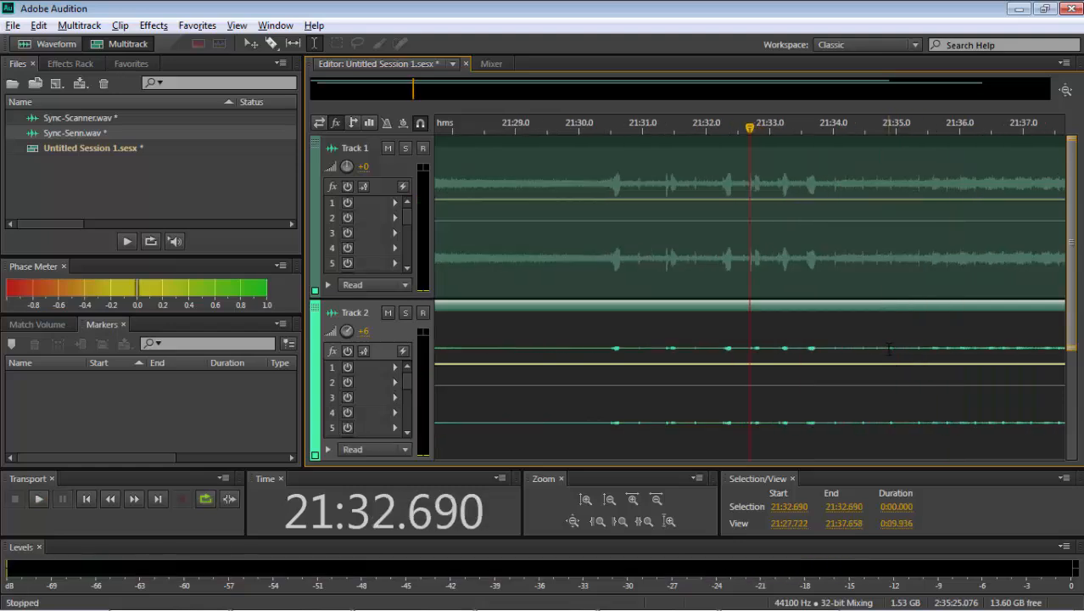
key(equal)
key(equal)
key(equal)
key(equal)
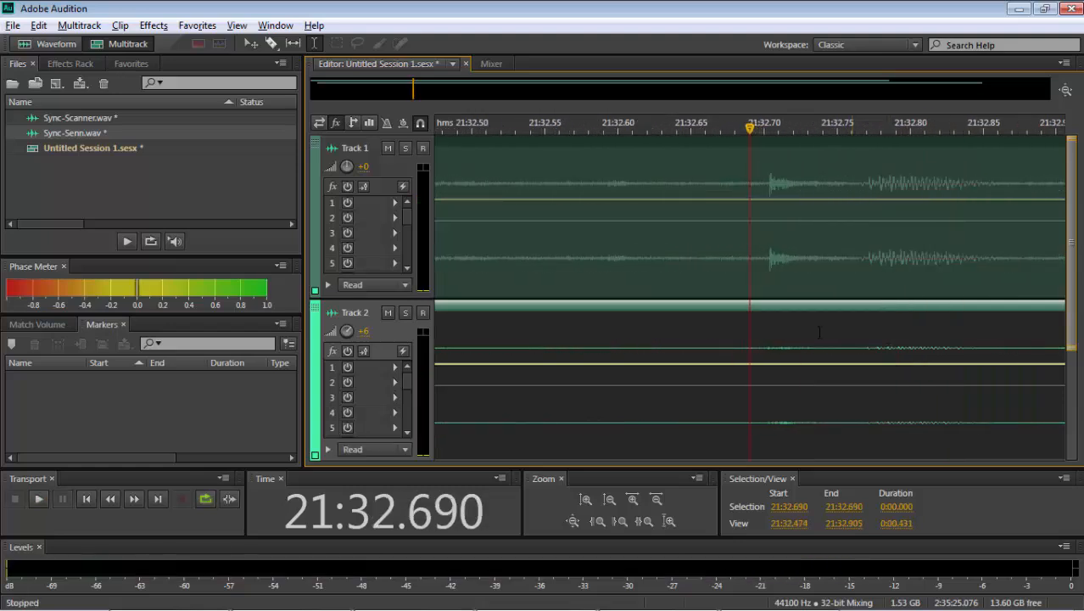
key(space)
key(space)
click(729, 336)
key(minus)
key(minus)
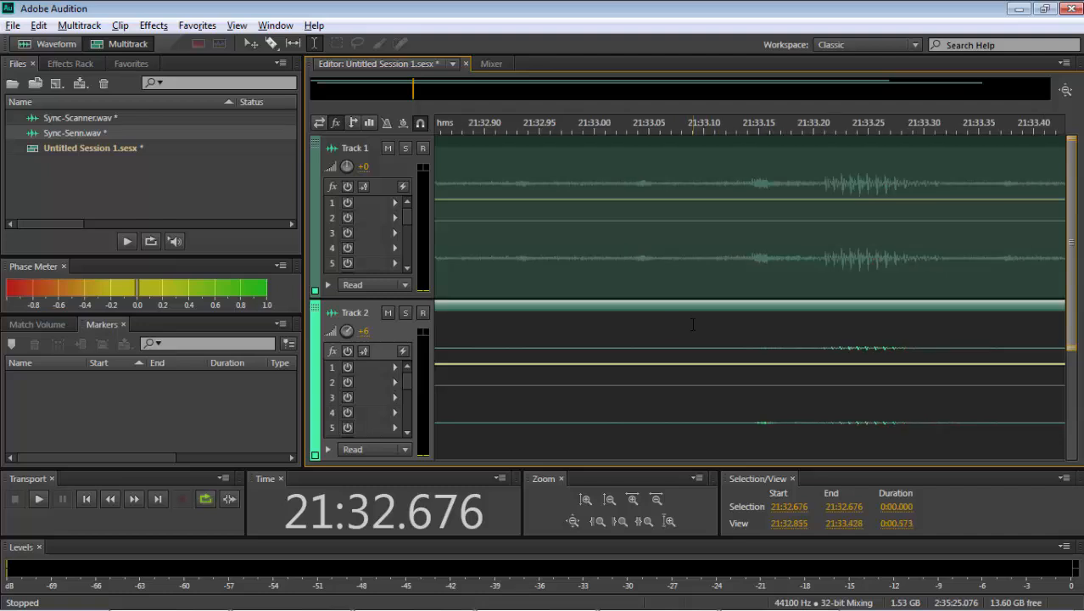
drag(580, 352, 701, 331)
key(equal)
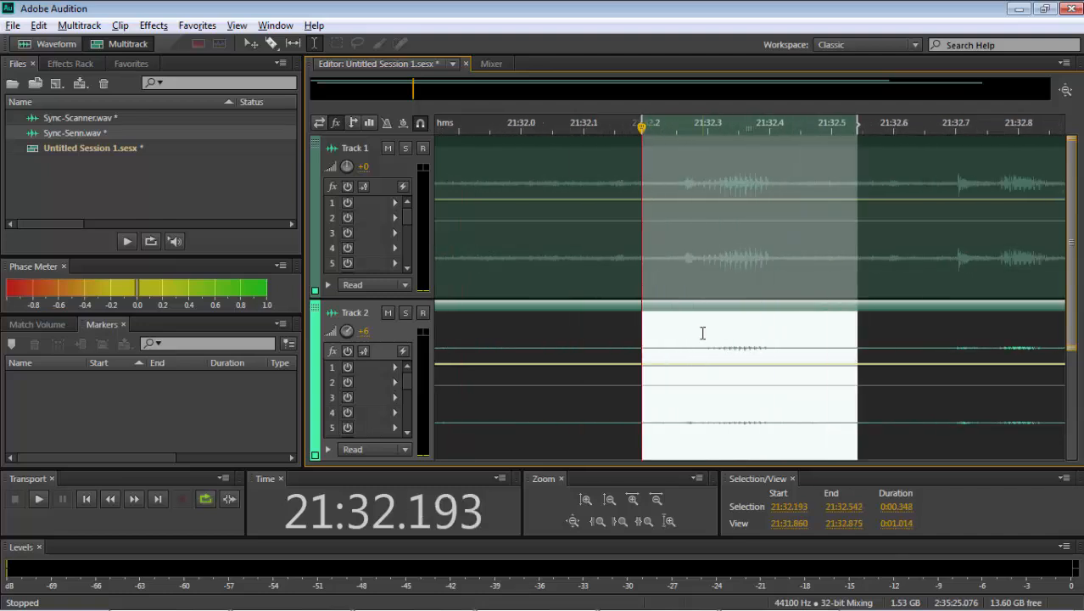
key(equal)
- Normalize the burst from about 21:32.228 to 21:32.409 in the Sync-Senn file and return to the multitrack session
double_click(623, 342)
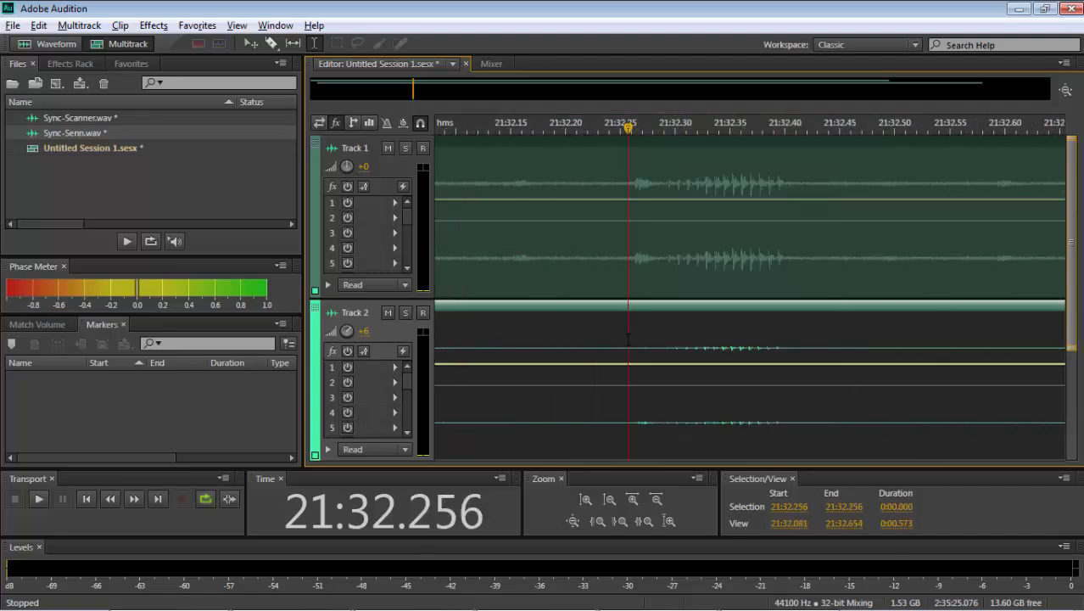
drag(494, 254, 717, 254)
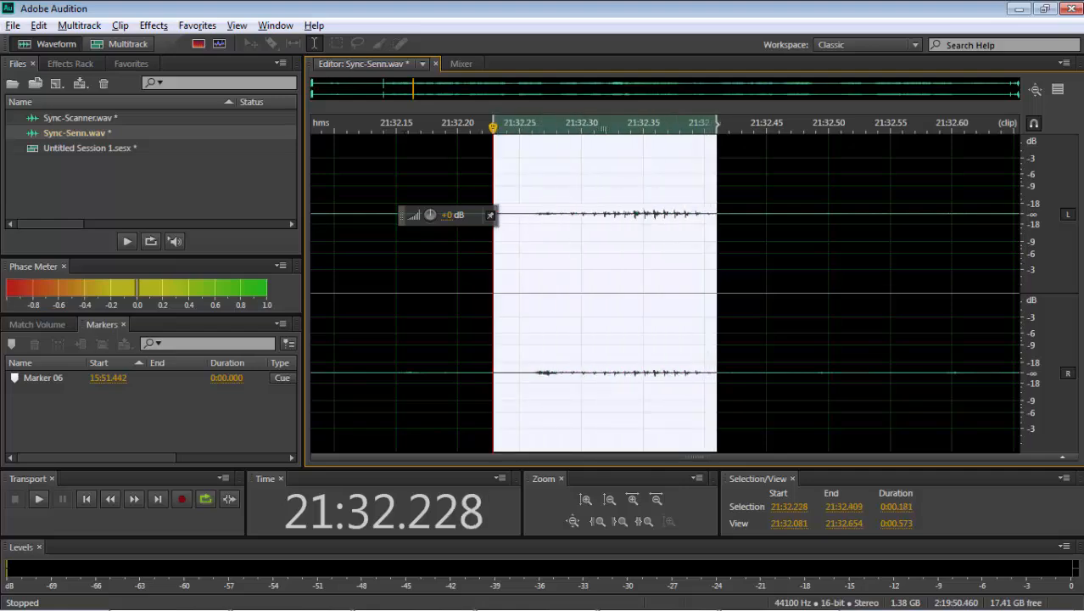
click(200, 25)
click(241, 201)
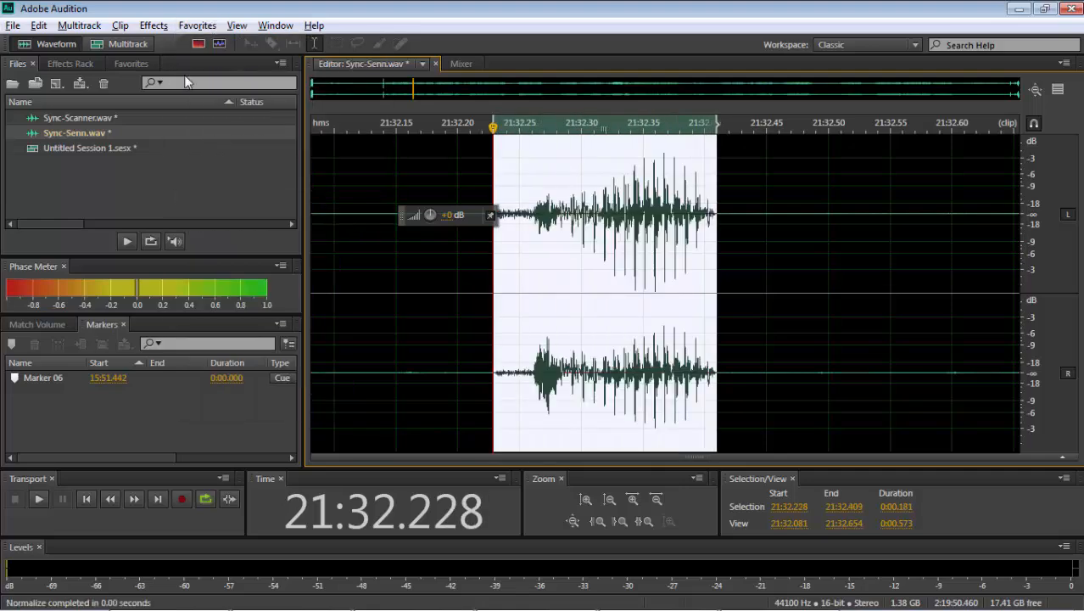
click(134, 40)
- Normalize the same burst from about 21:32.241 to 21:32.427 in the Sync-Scanner file and return to the multitrack session
double_click(630, 273)
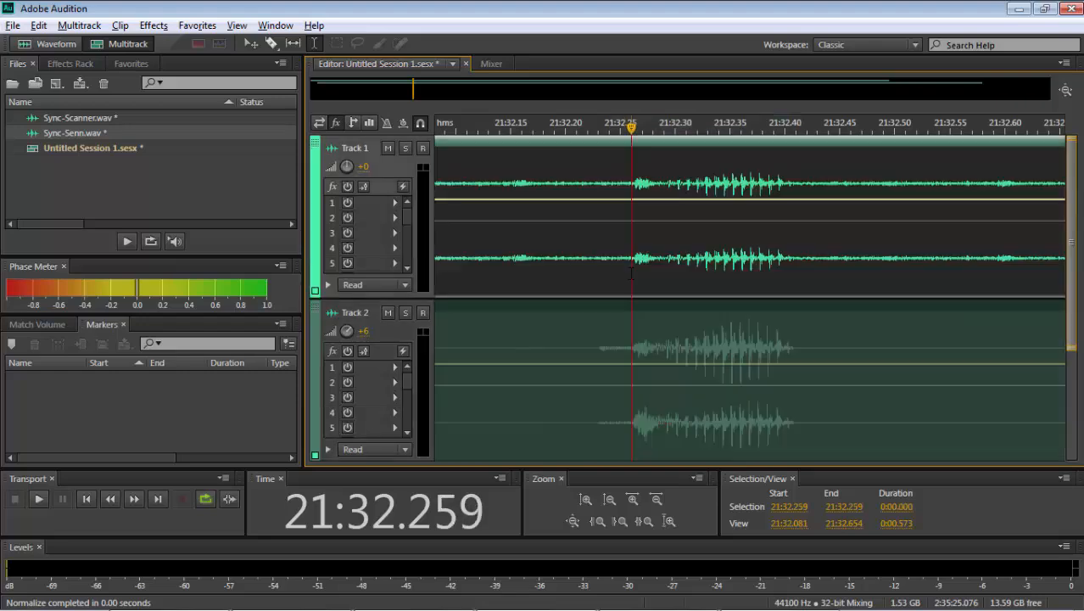
click(197, 26)
click(241, 201)
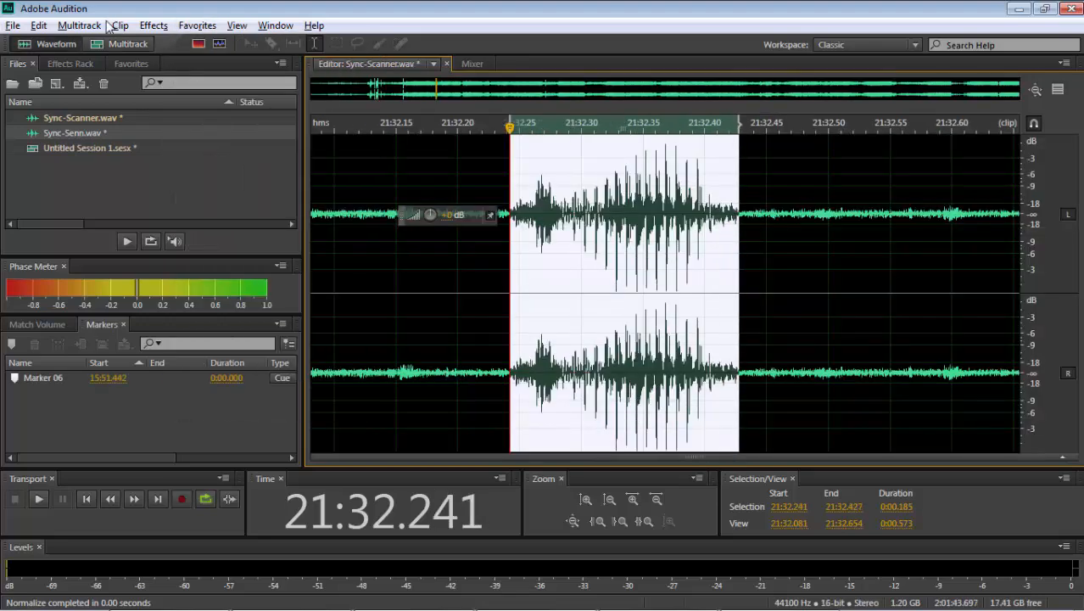
click(111, 40)
- Shift the Track 2 clip slightly later to bring its burst near 21:32.274 closer to Track 1
click(648, 350)
click(640, 350)
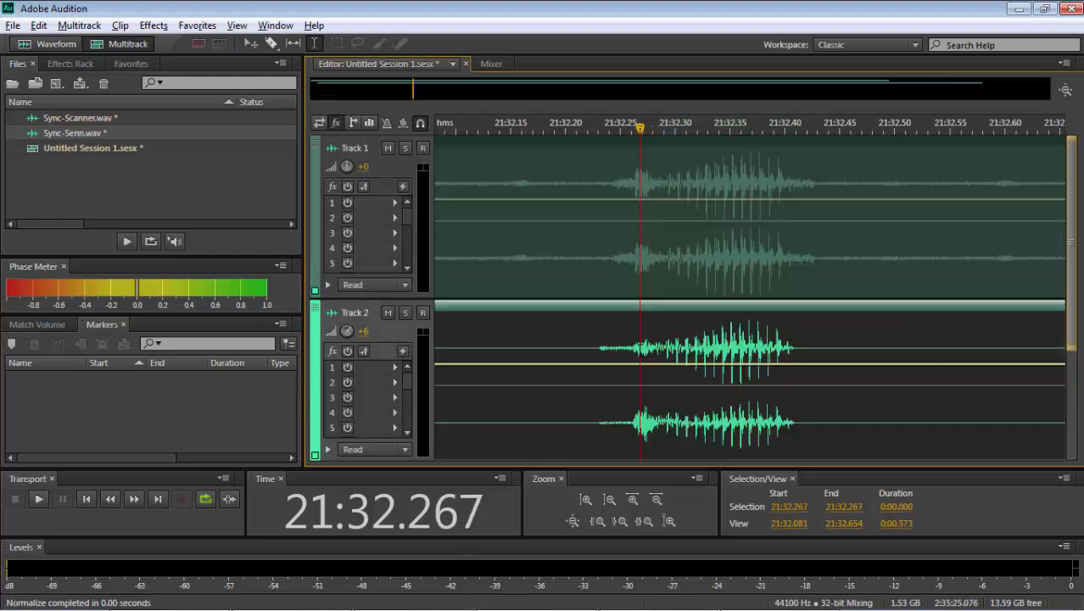
scroll(639, 350, up, 4)
scroll(640, 351, up, 4)
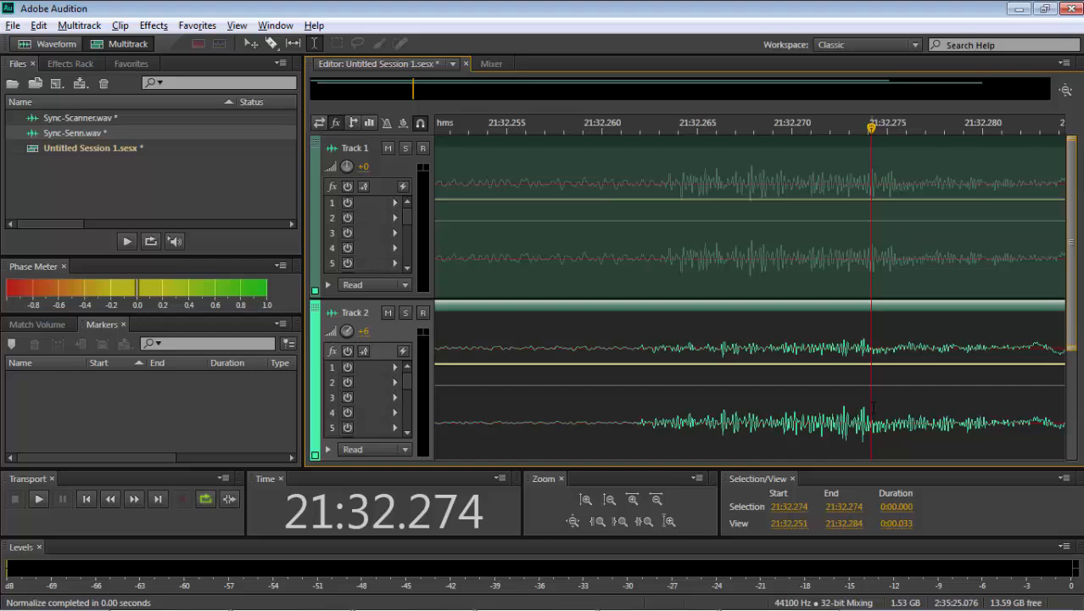
drag(874, 408, 885, 413)
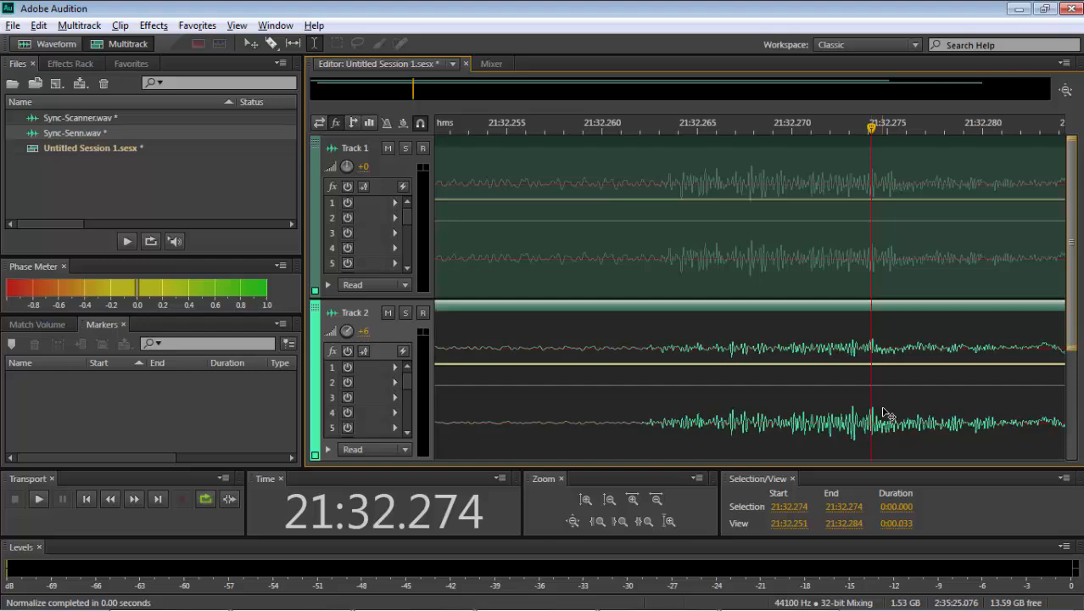
- Move the Track 2 clip about 1 ms later so its deep trough lines up with Track 1's at 21:32.275
scroll(883, 413, up, 5)
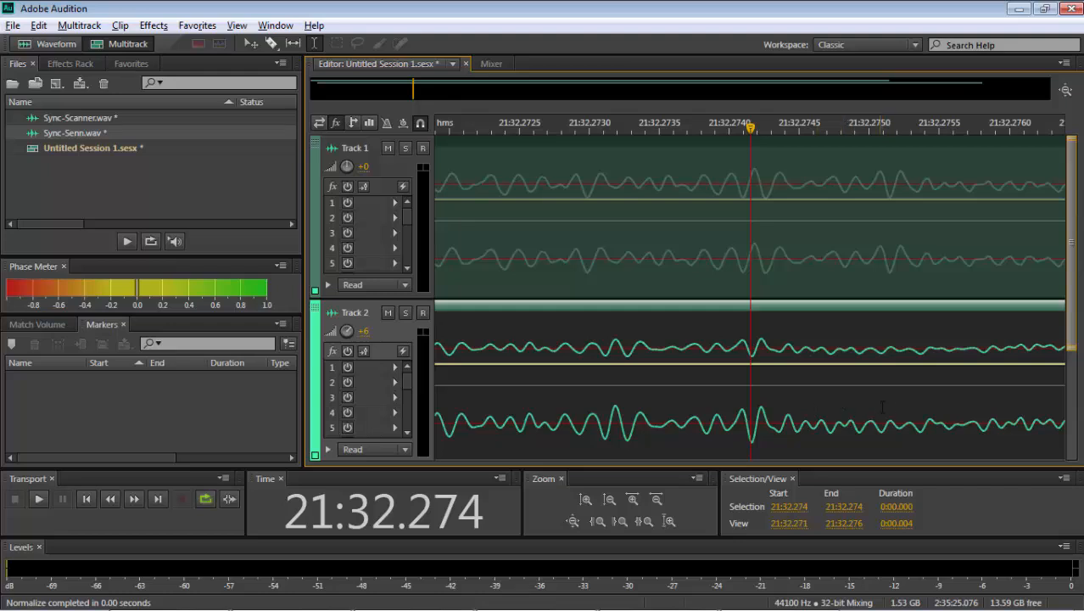
click(889, 407)
drag(721, 440, 822, 428)
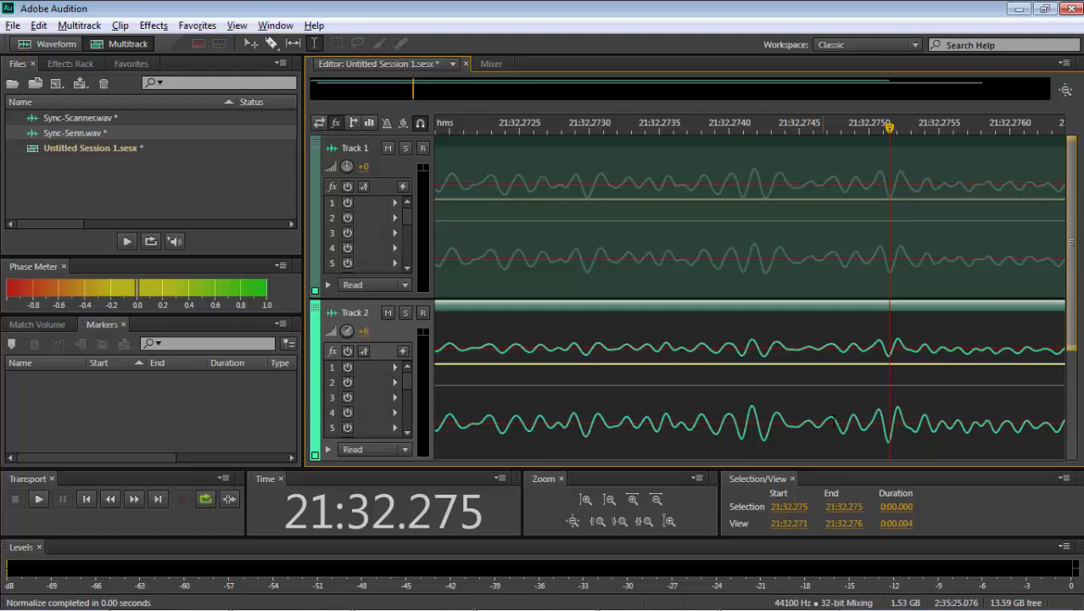
- Compare the matching peaks and troughs of both tracks between about 21:32.273 and 21:32.275
click(898, 413)
click(889, 417)
click(878, 409)
click(781, 407)
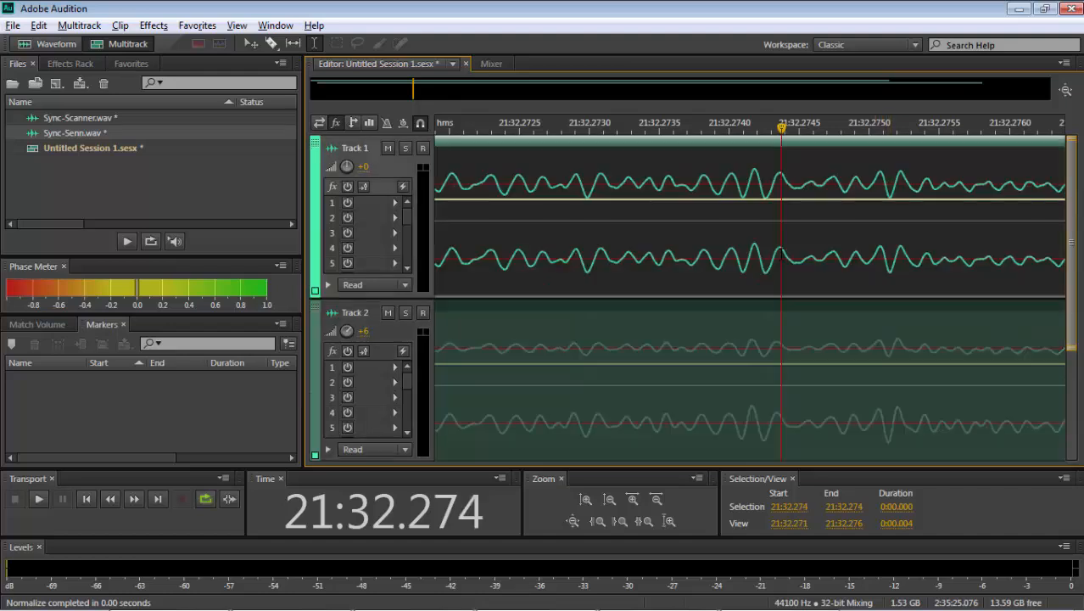
click(767, 252)
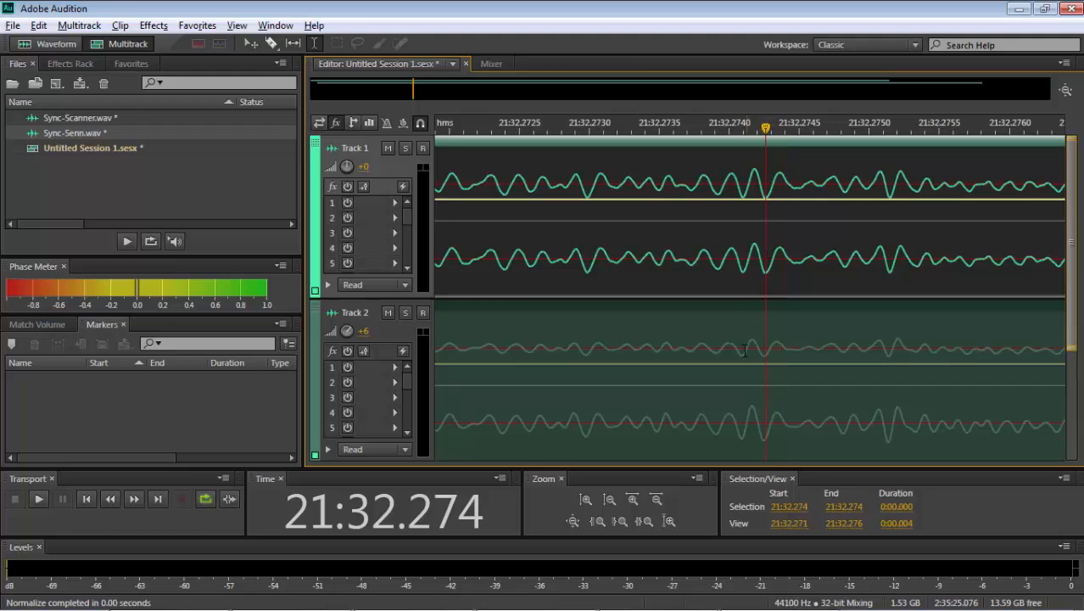
click(587, 424)
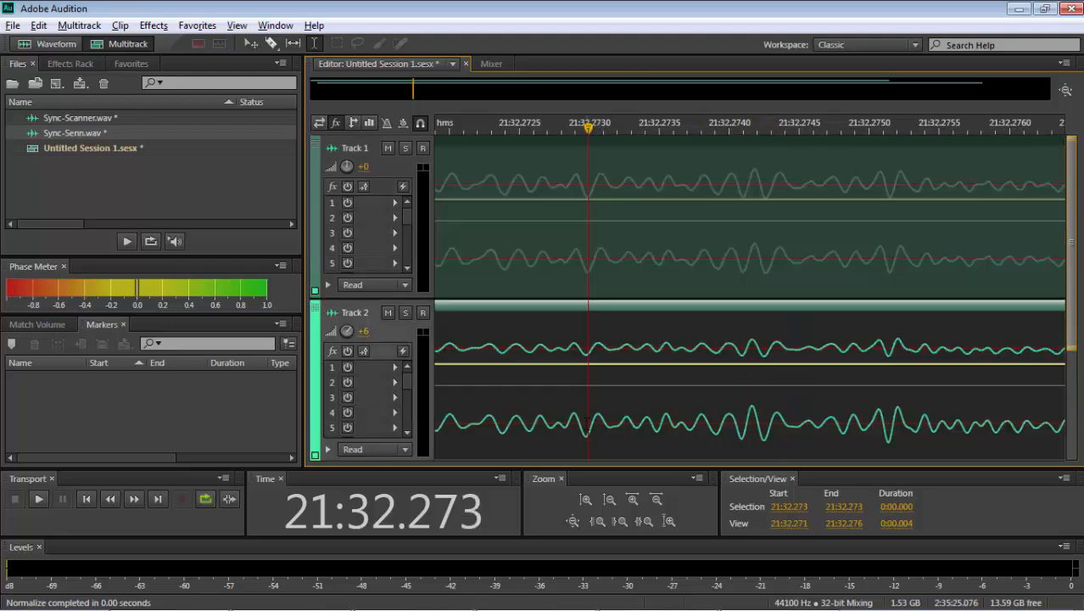
- Nudge the Track 2 clip about one sample later so its highest peak aligns with Track 1's near 21:32.2742
click(752, 393)
scroll(753, 393, up, 5)
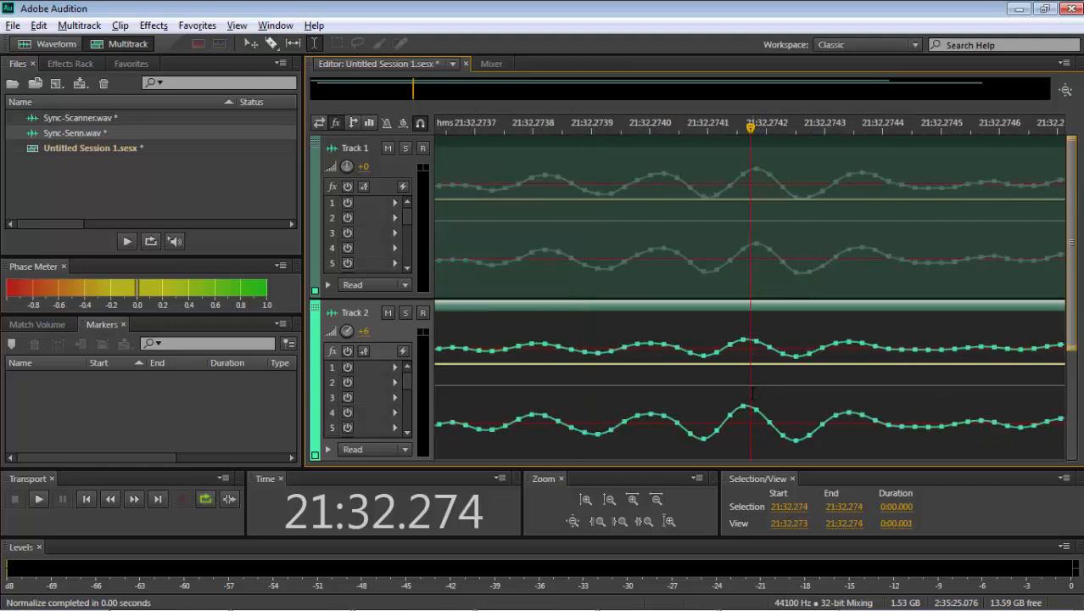
click(761, 302)
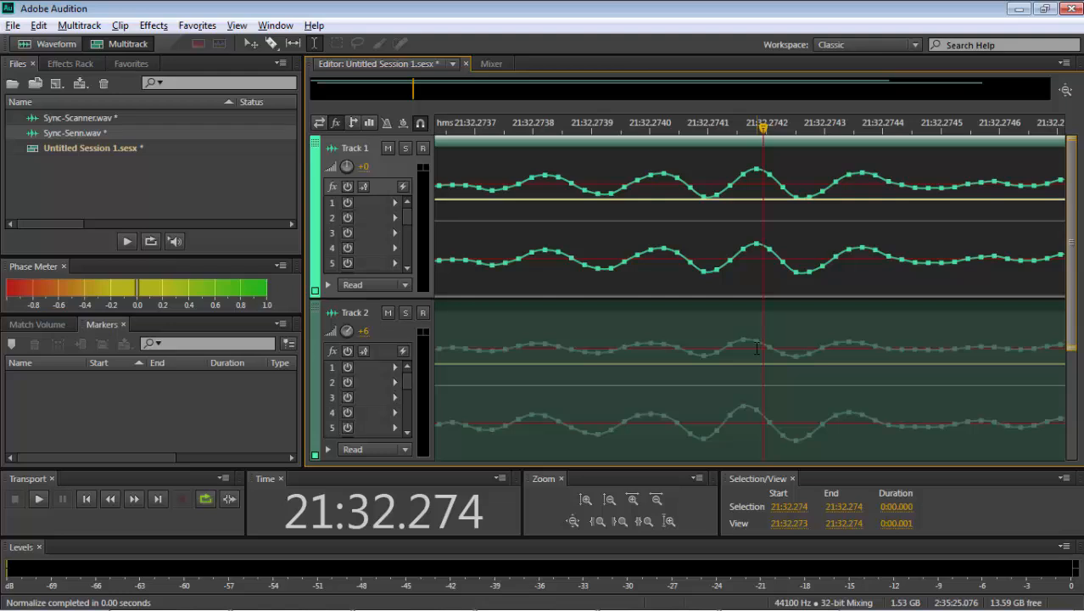
drag(757, 348, 771, 344)
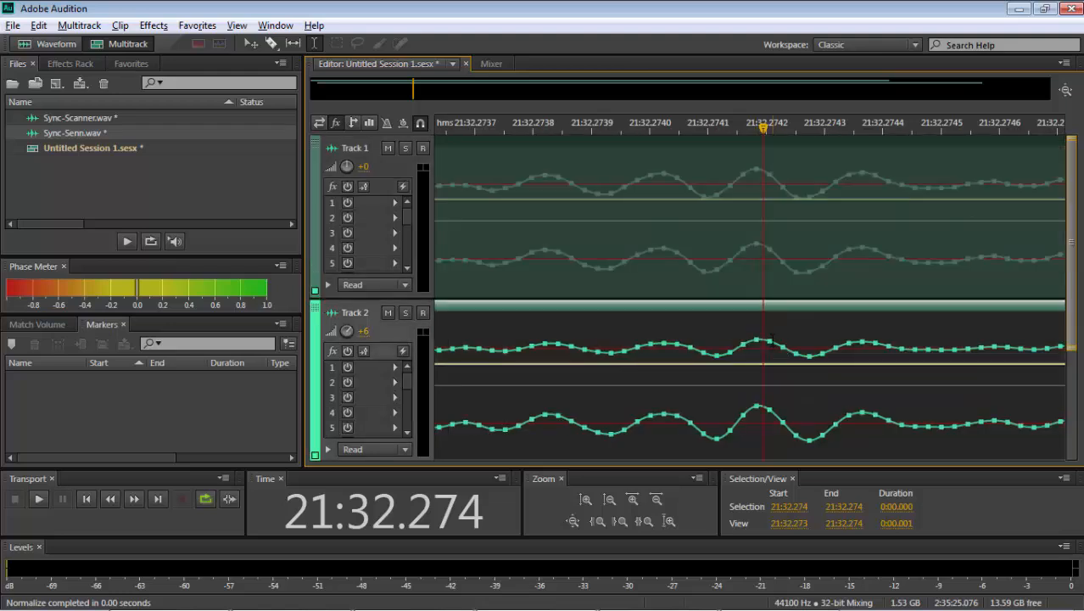
- Check the cursor position against the individual samples at Track 1's highest peak near 21:32.2742
click(772, 339)
click(764, 246)
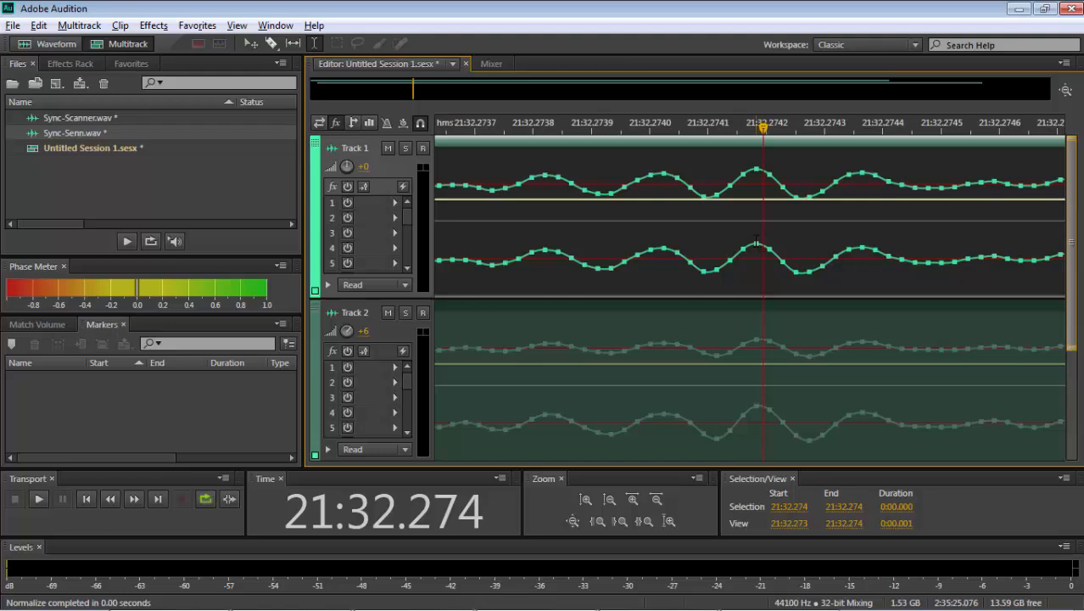
click(754, 241)
click(763, 242)
click(754, 245)
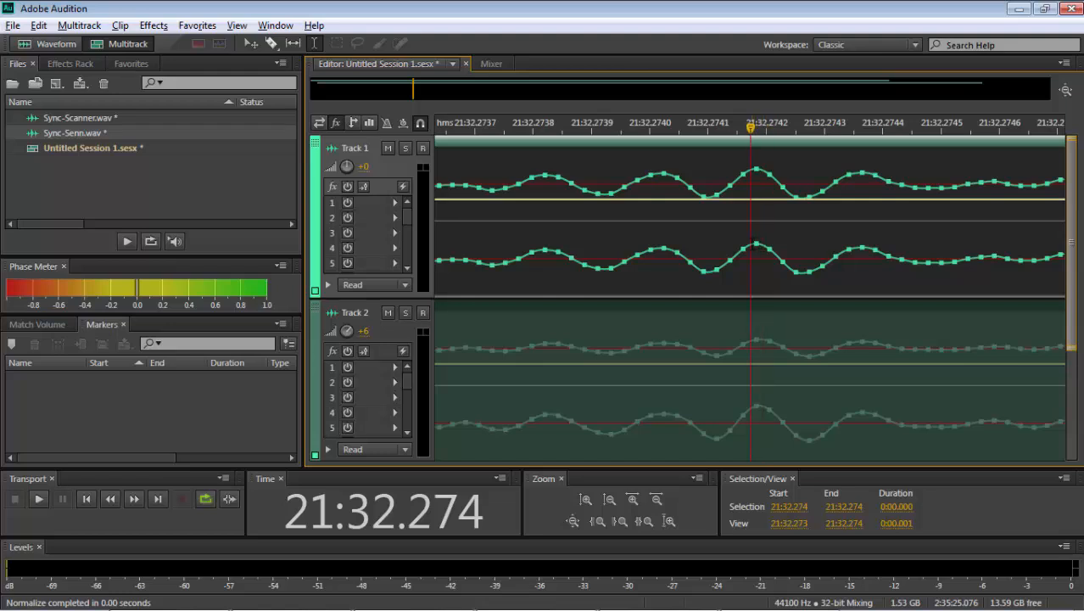
- Add a marker to the Sync-Senn file at the highest peak, 21:32.274, and return to the multitrack session
click(758, 407)
click(762, 406)
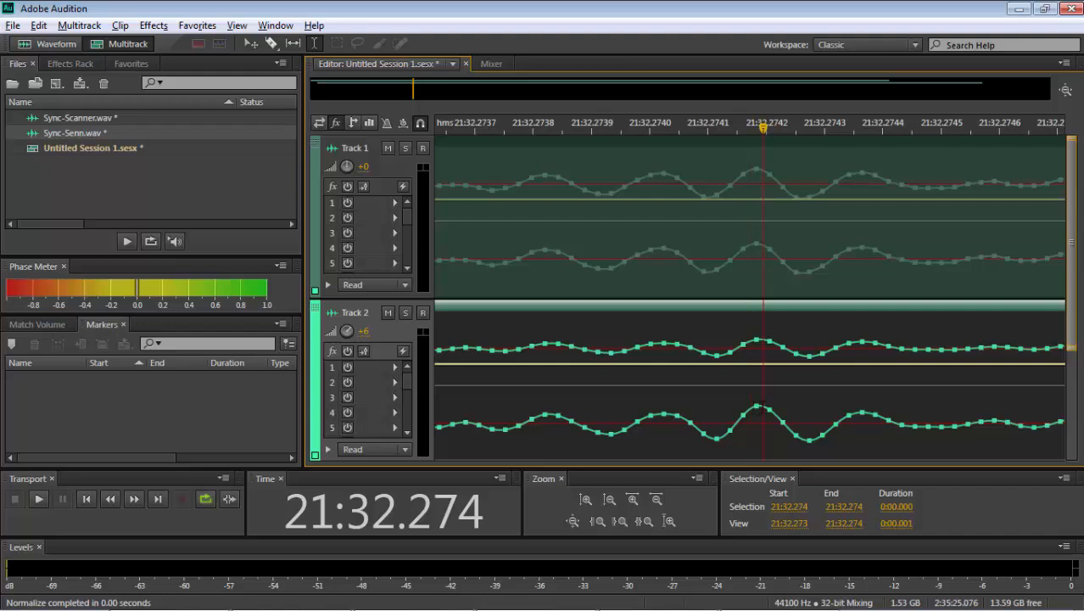
double_click(758, 406)
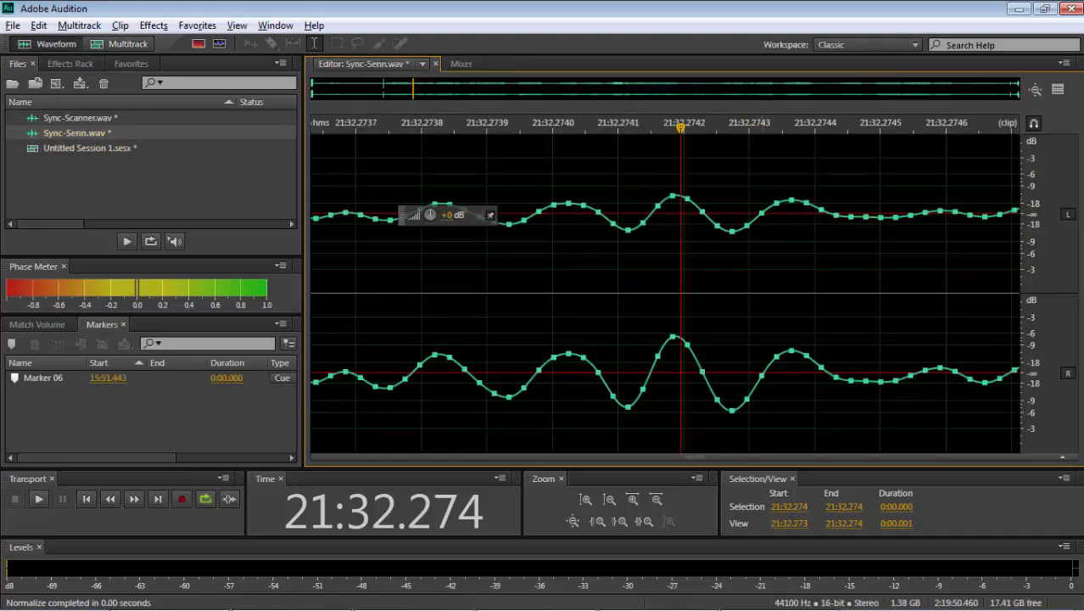
key(m)
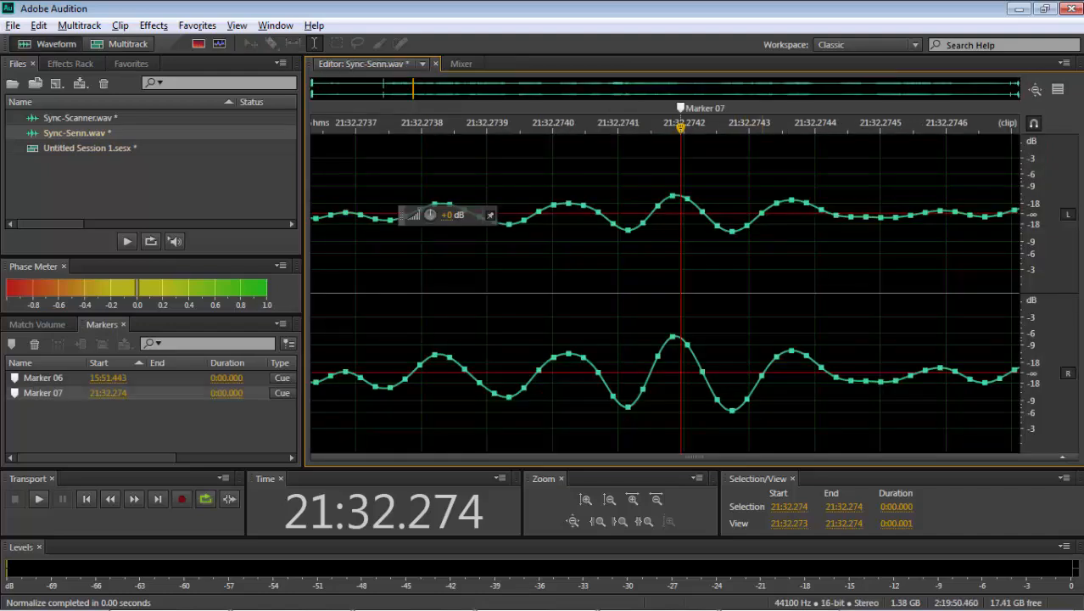
click(122, 47)
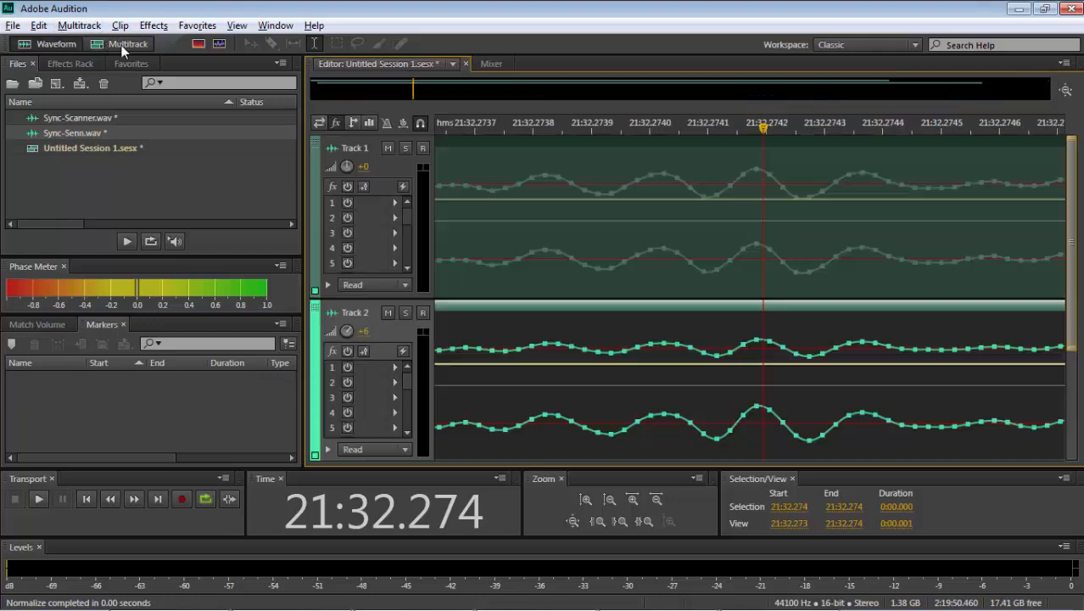
- Add a marker to the Sync-Scanner file at the matching peak, 21:32.274, and return to the multitrack session
double_click(766, 243)
key(m)
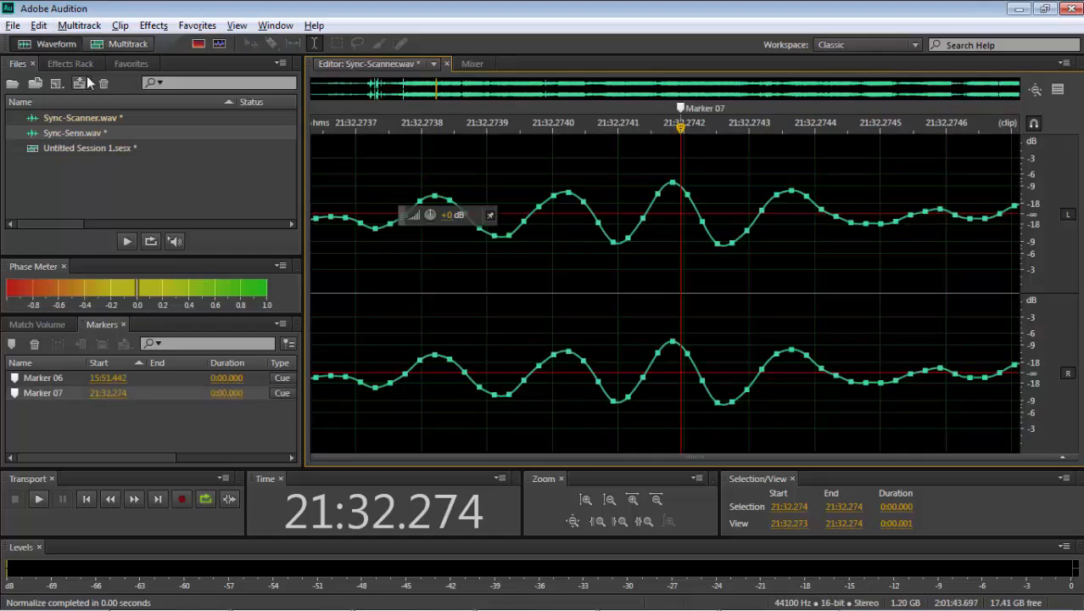
click(101, 48)
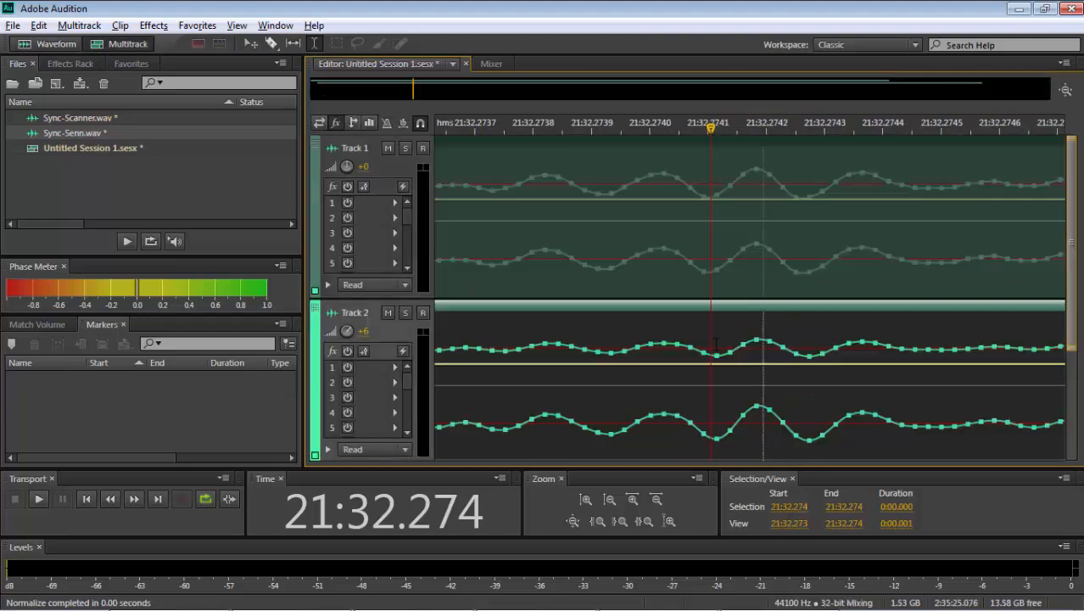
scroll(715, 342, down, 8)
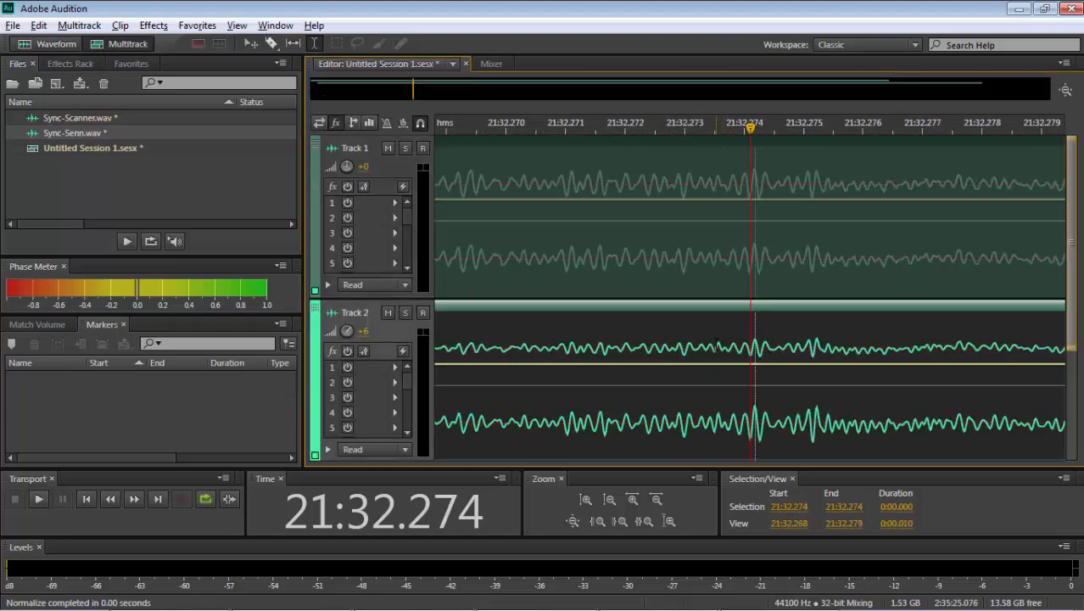
- Play both tracks from 21:32.274 to check by ear that the recordings are in sync
scroll(695, 339, down, 2)
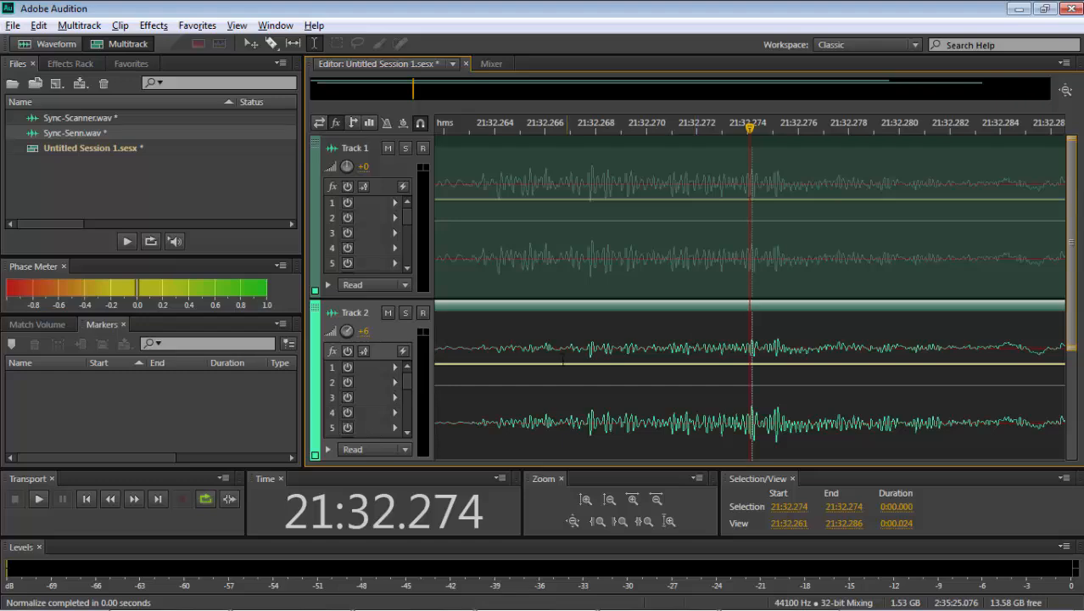
key(space)
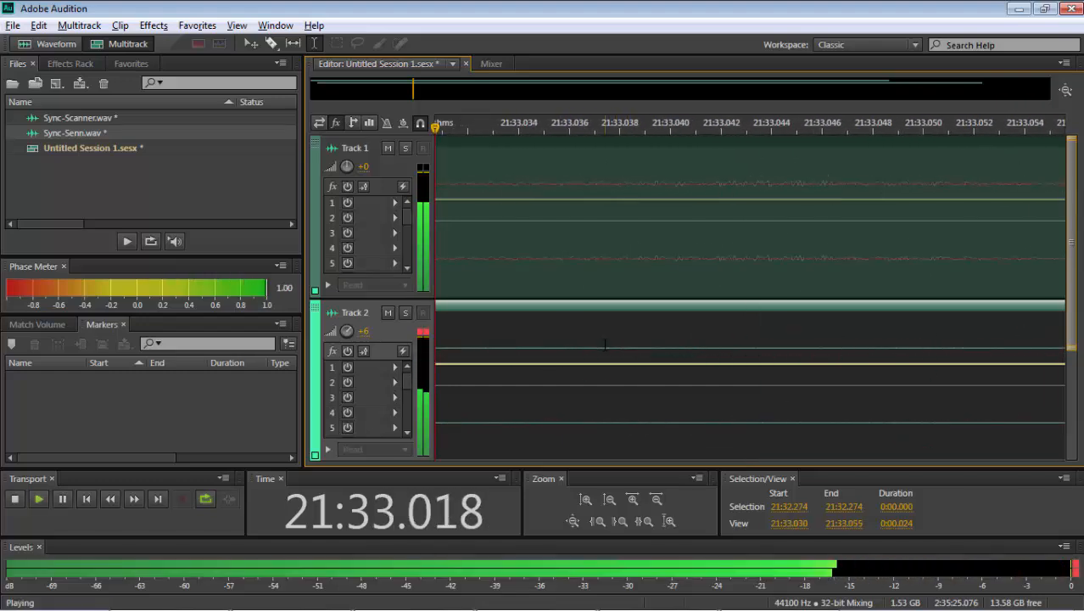
scroll(605, 343, down, 10)
scroll(604, 344, down, 20)
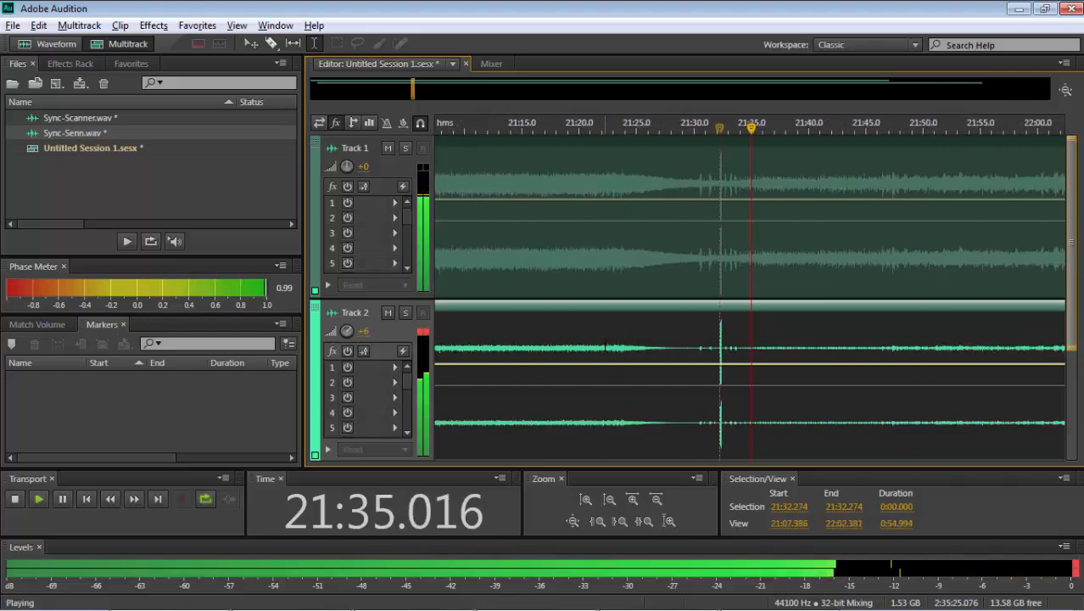
scroll(605, 346, down, 5)
key(space)
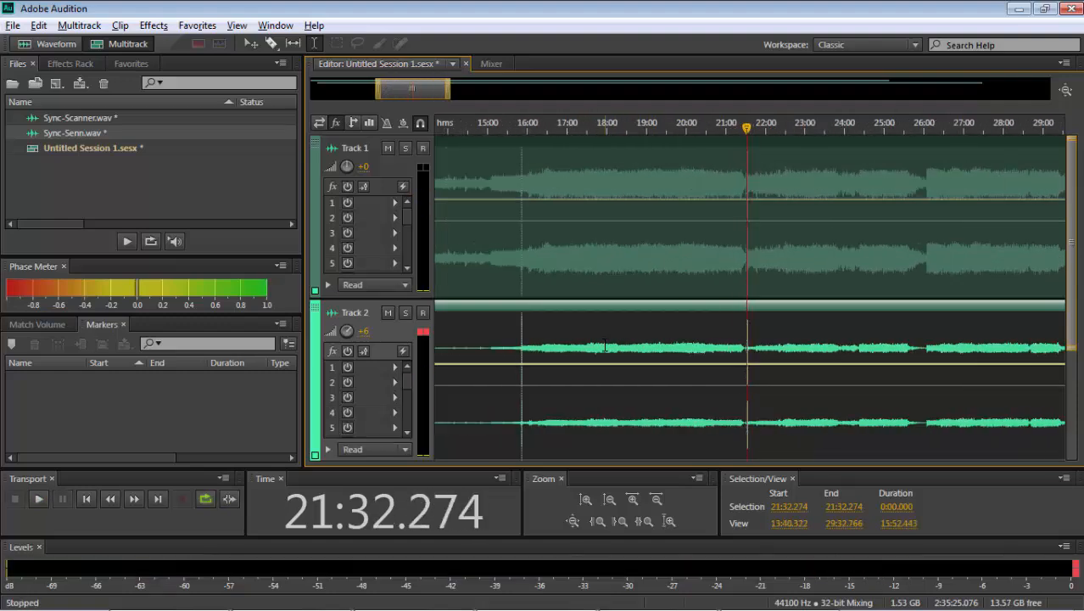
- Place the cursor at the earlier spike, 15:51.443, and compare the waveforms of both tracks there
click(521, 341)
scroll(523, 339, up, 8)
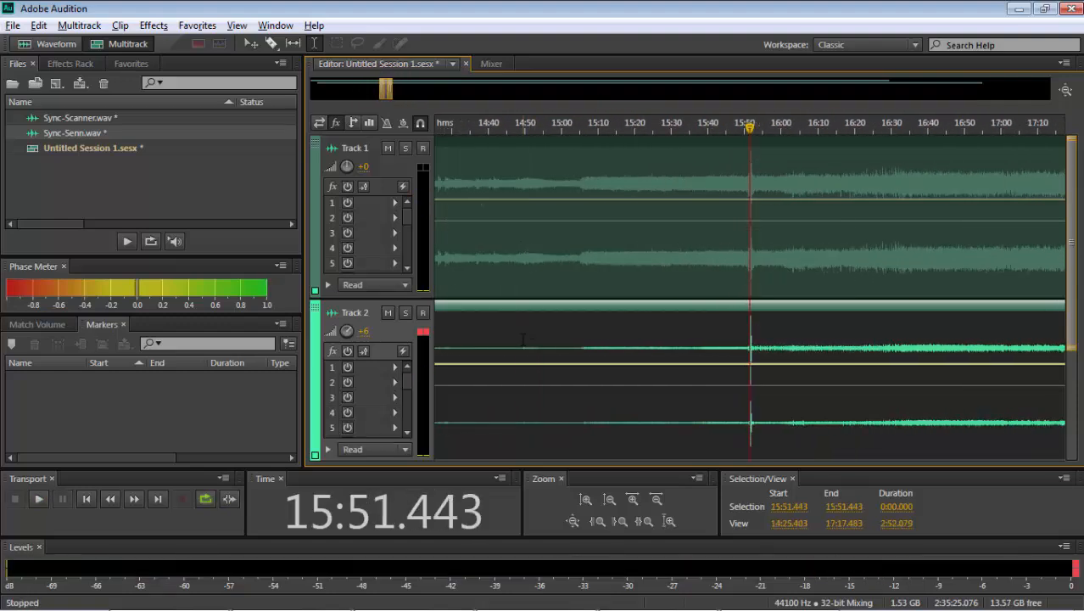
scroll(523, 339, up, 10)
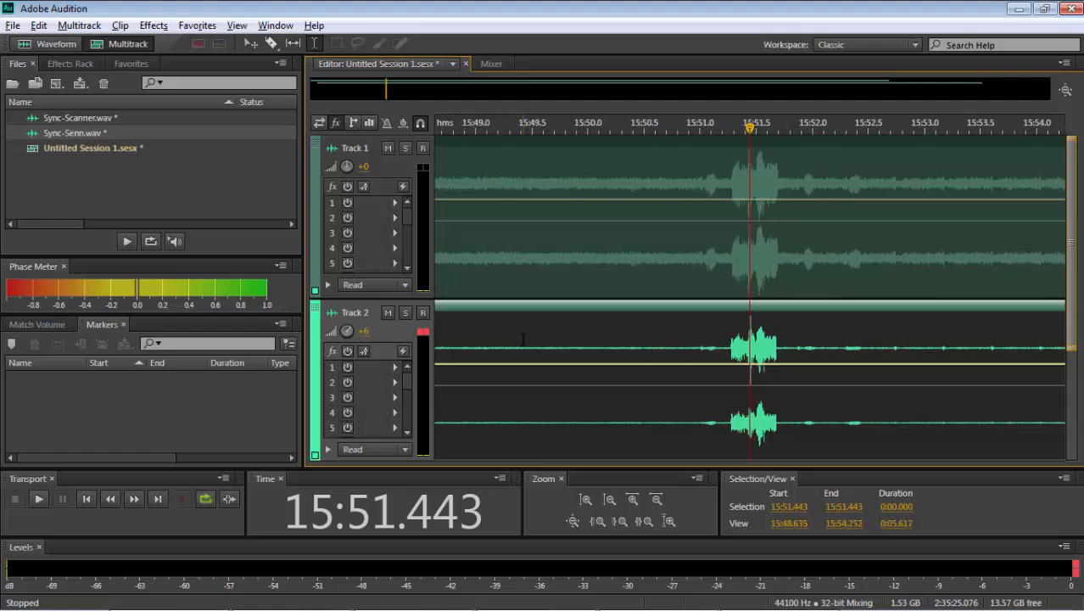
scroll(523, 339, up, 12)
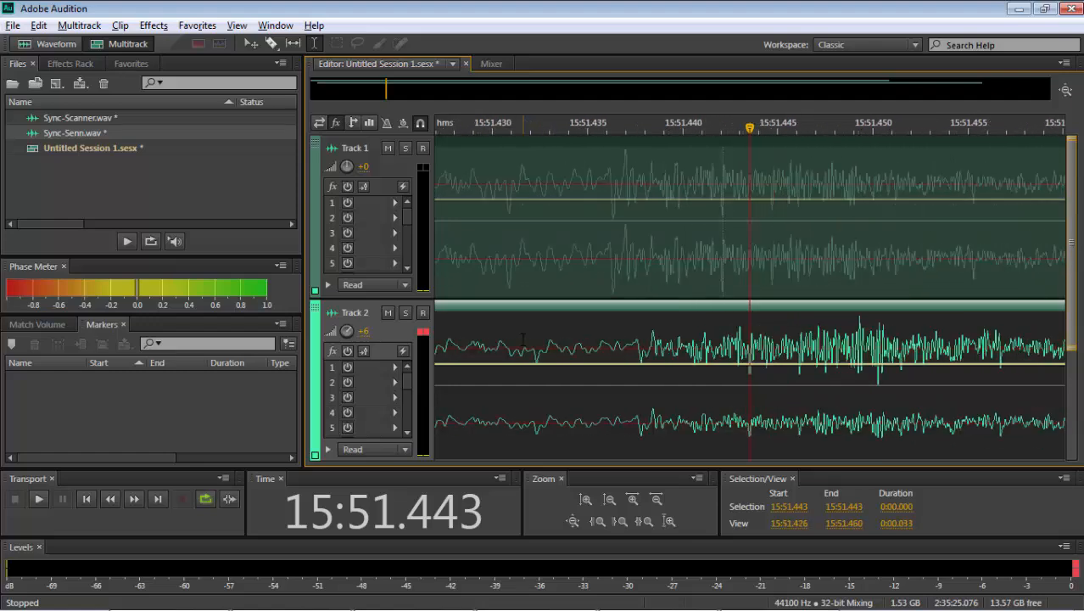
scroll(526, 334, up, 5)
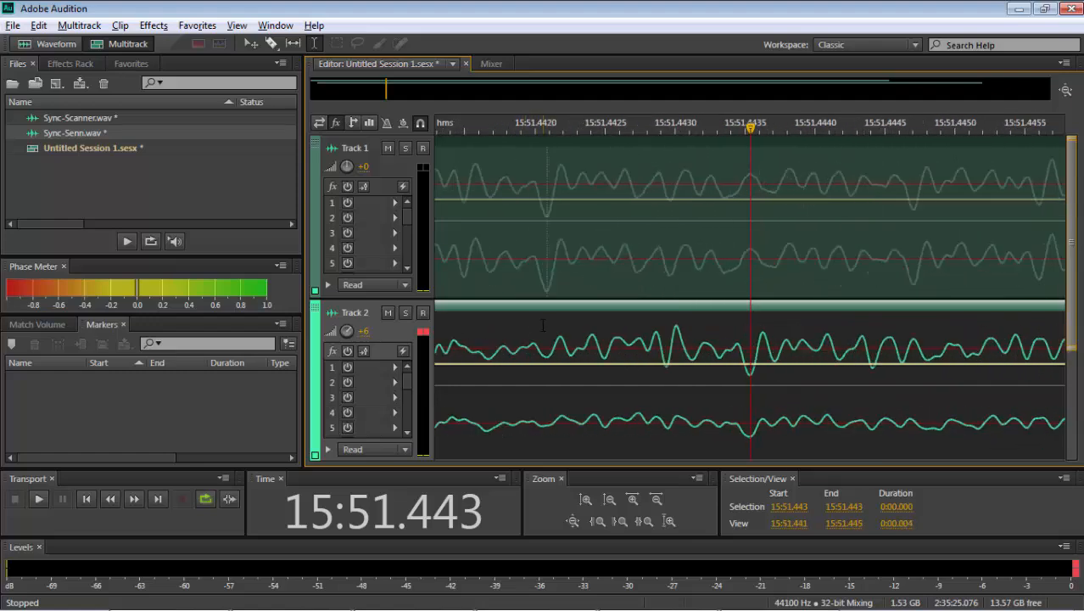
- Set the time display to Samples and measure the offset between the two tracks' marked troughs
right_click(468, 509)
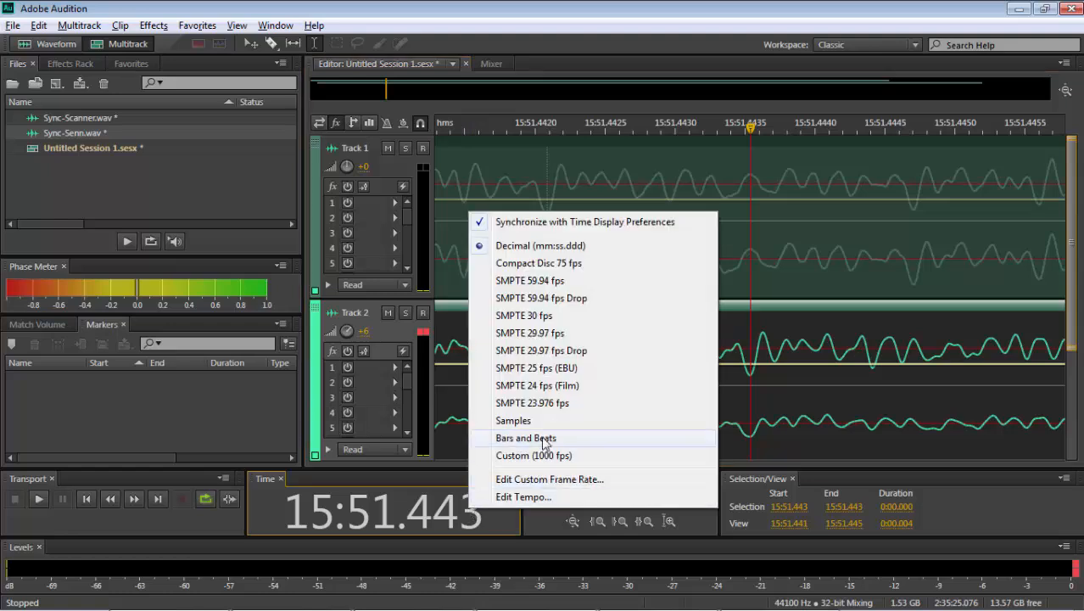
click(513, 420)
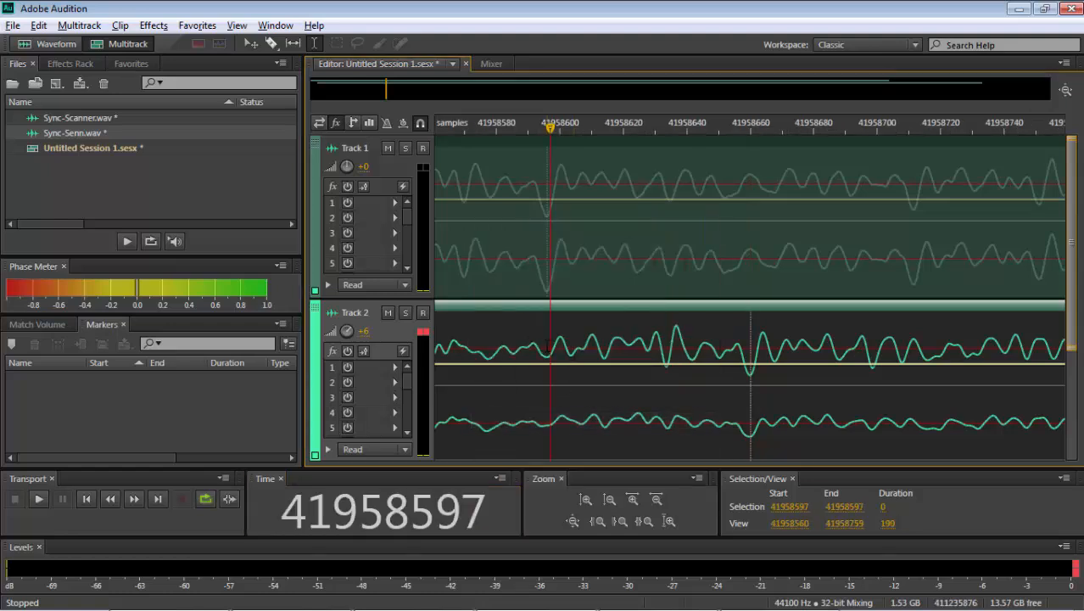
drag(547, 339, 752, 339)
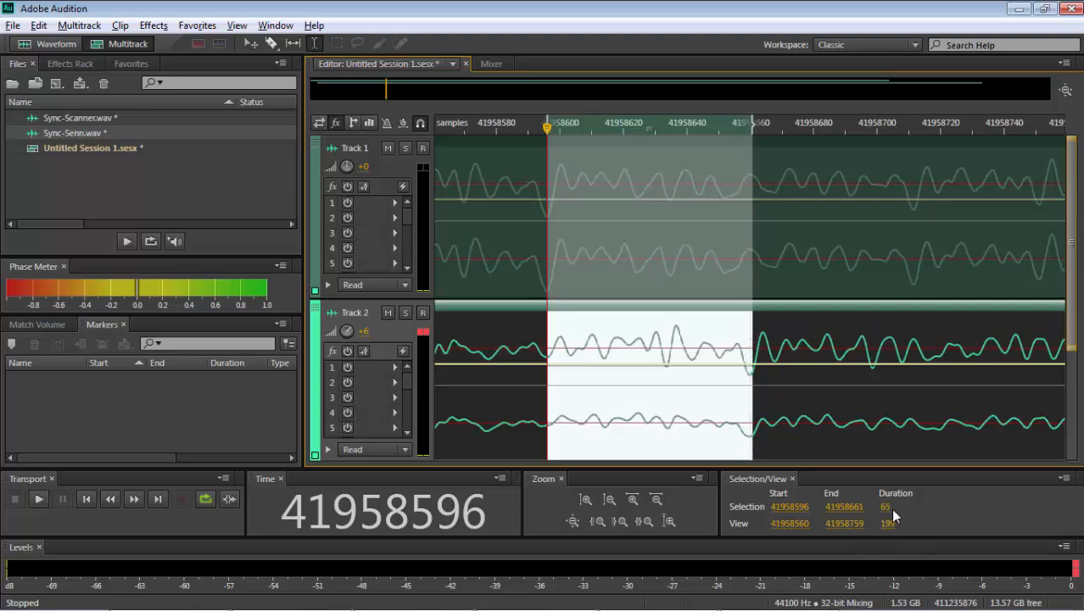
click(800, 421)
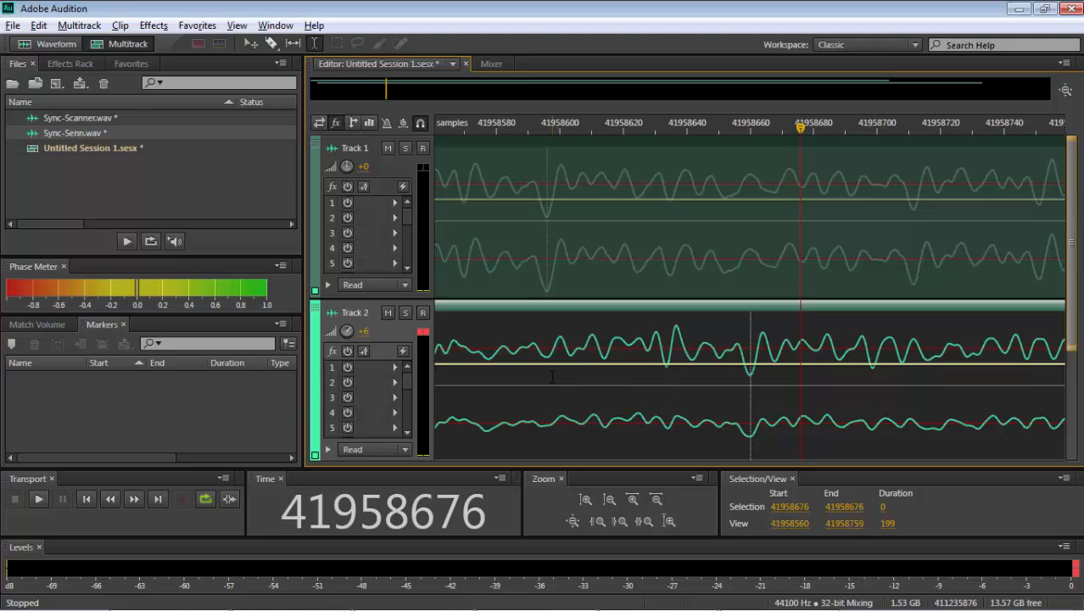
- Return to the sync point at sample 56989292 and examine how the peaks of both tracks line up
key(backslash)
click(526, 380)
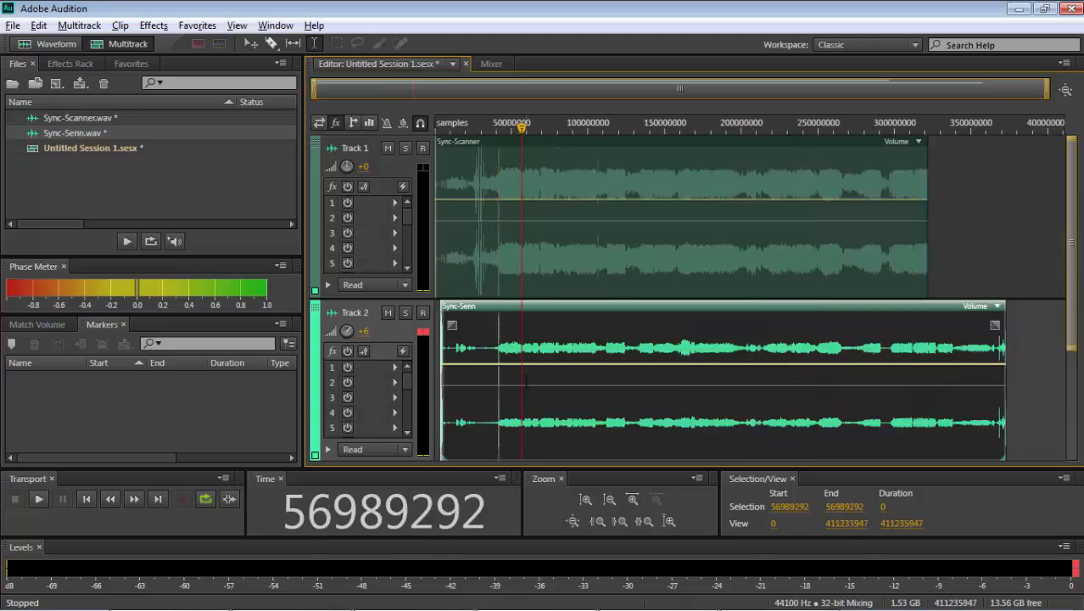
key(equal)
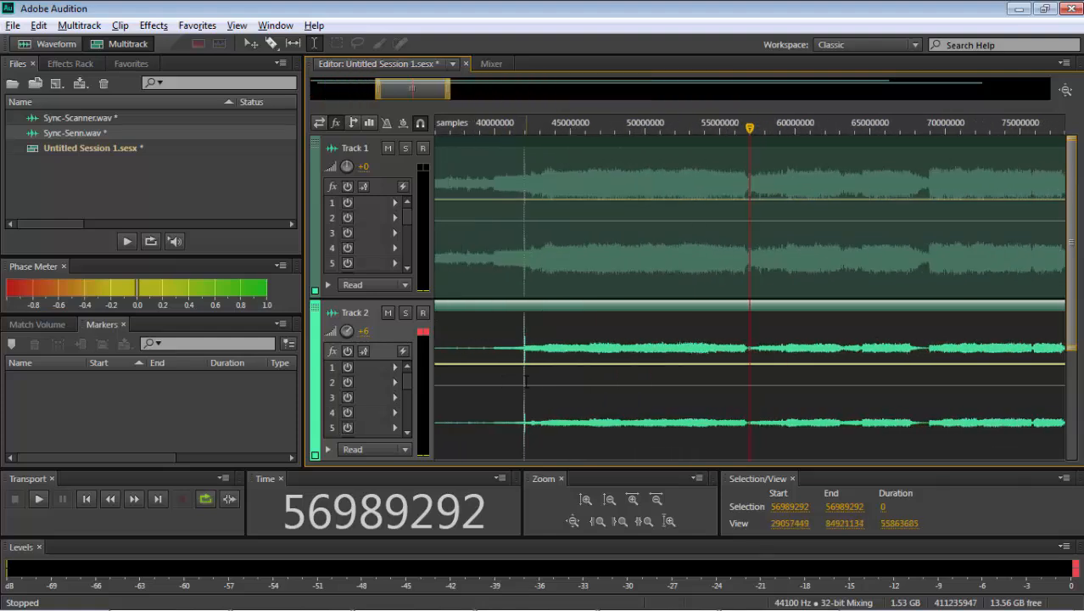
key(equal)
key(equal)
key(equal)
key(equal)
key(equal)
key(equal)
key(equal)
key(equal)
key(equal)
key(equal)
key(equal)
key(equal)
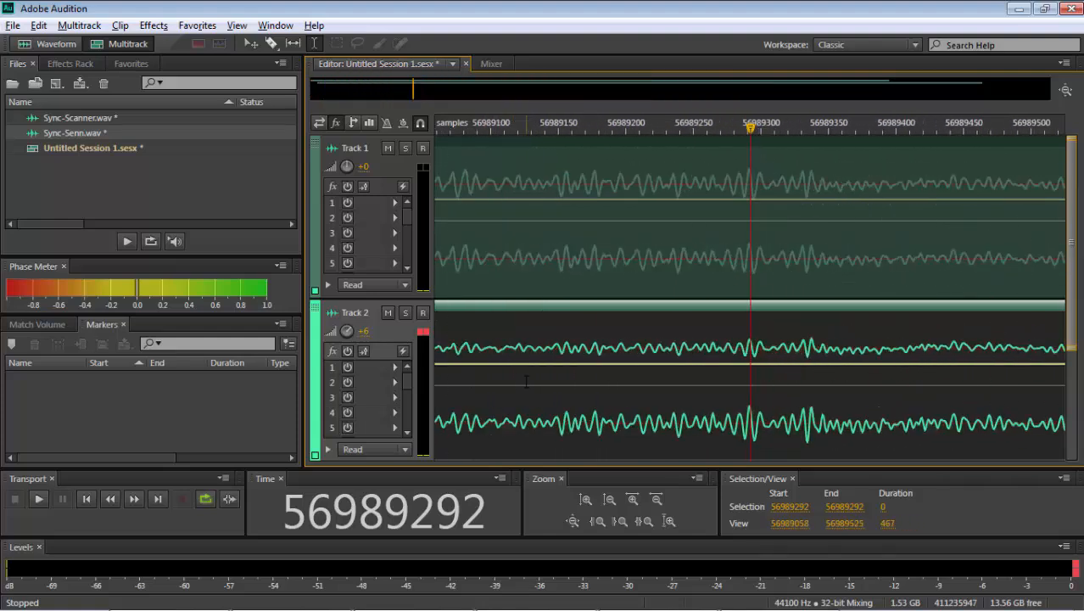
key(equal)
click(599, 414)
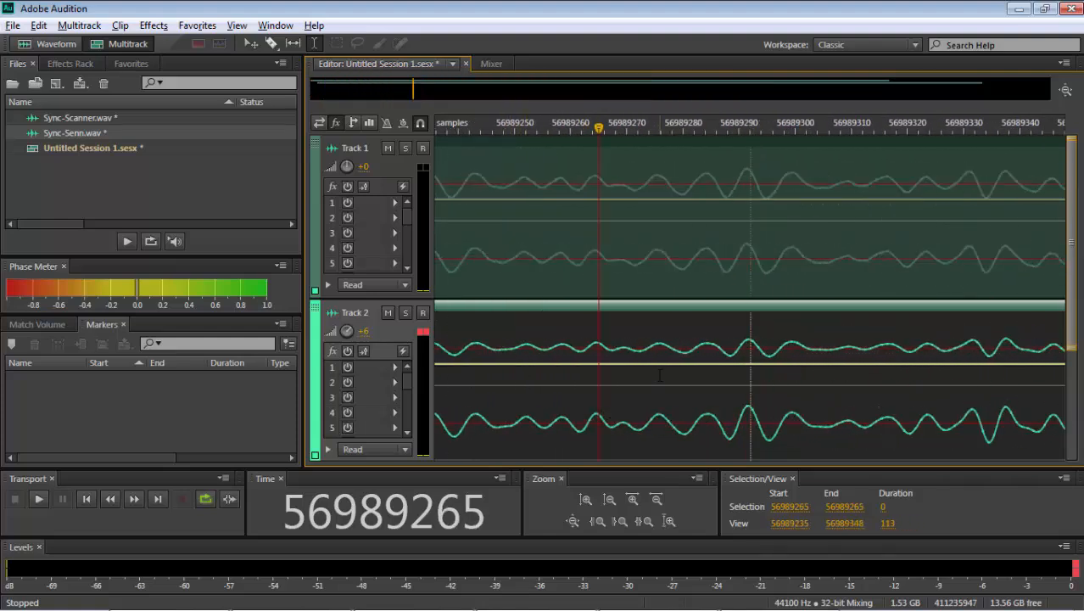
- Locate the next sudden level change near sample 68916779 and play both tracks from there
key(backslash)
key(equal)
key(equal)
key(equal)
key(equal)
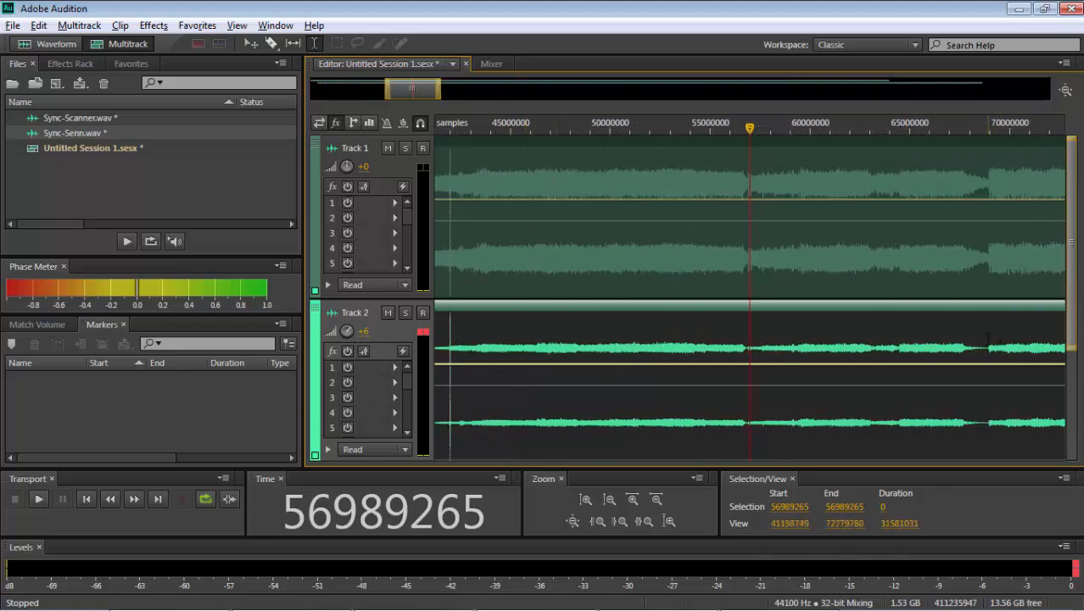
click(988, 340)
key(space)
key(equal)
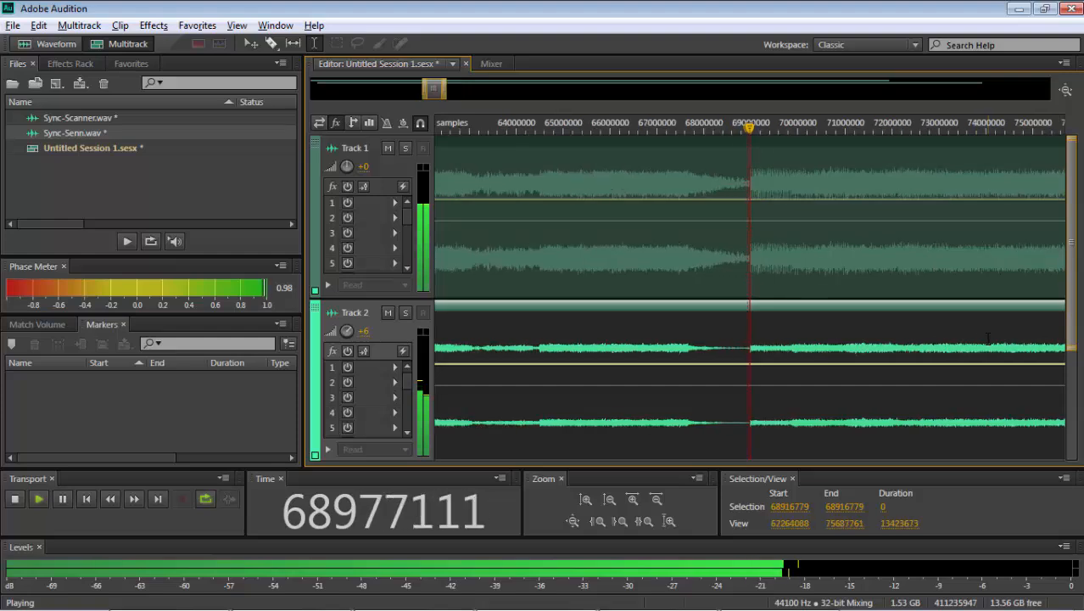
key(equal)
key(equal)
key(equal)
key(space)
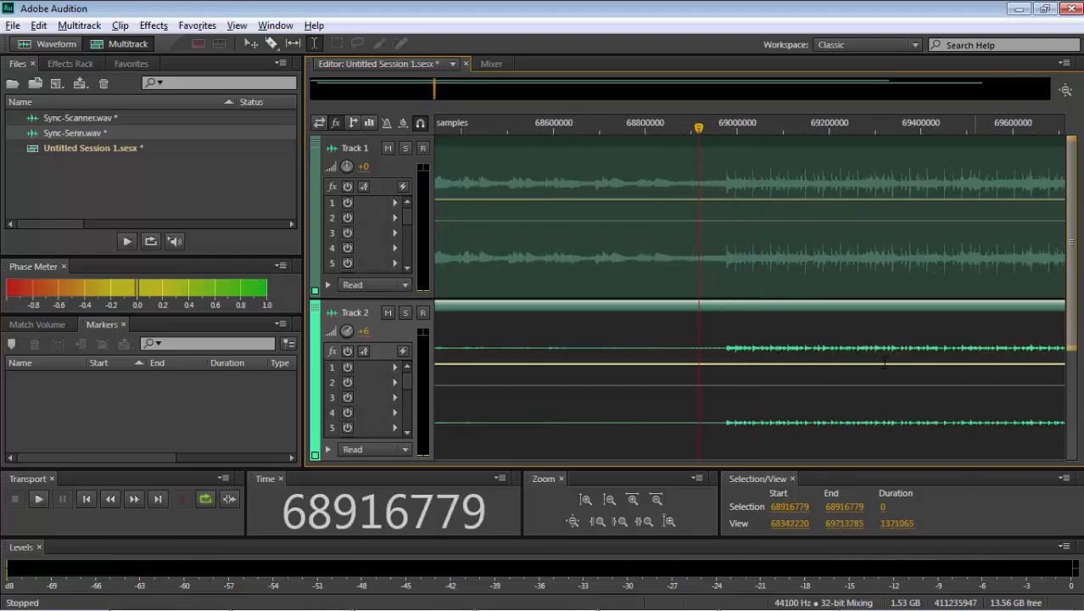
- Normalize samples 68879338 to 68976477 of the Sync-Senn file to -0.1 dB, play the section, and return to the multitrack session
click(686, 343)
key(equal)
key(equal)
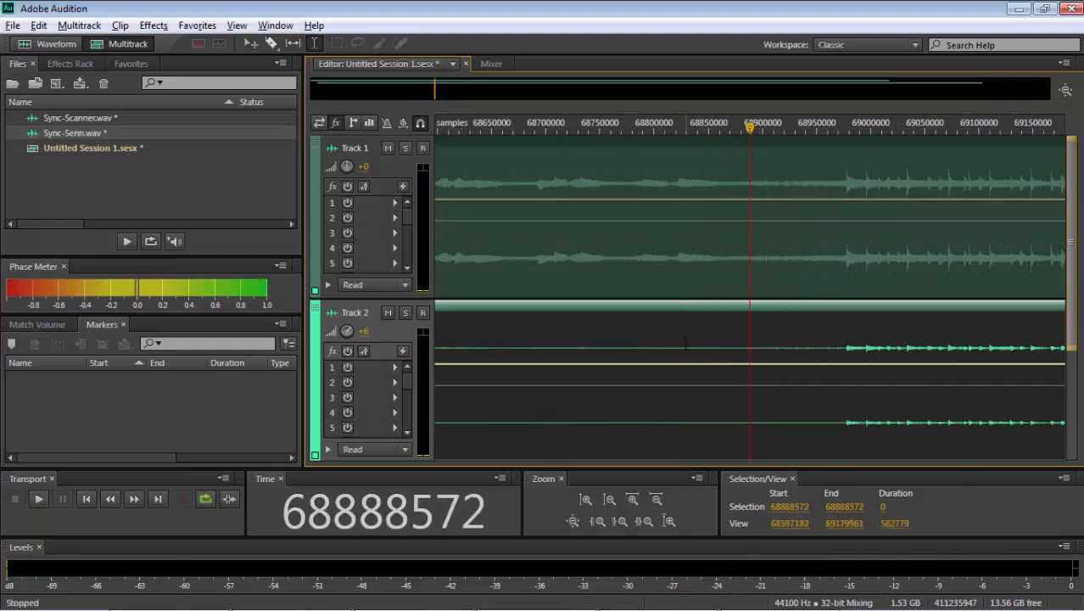
double_click(743, 343)
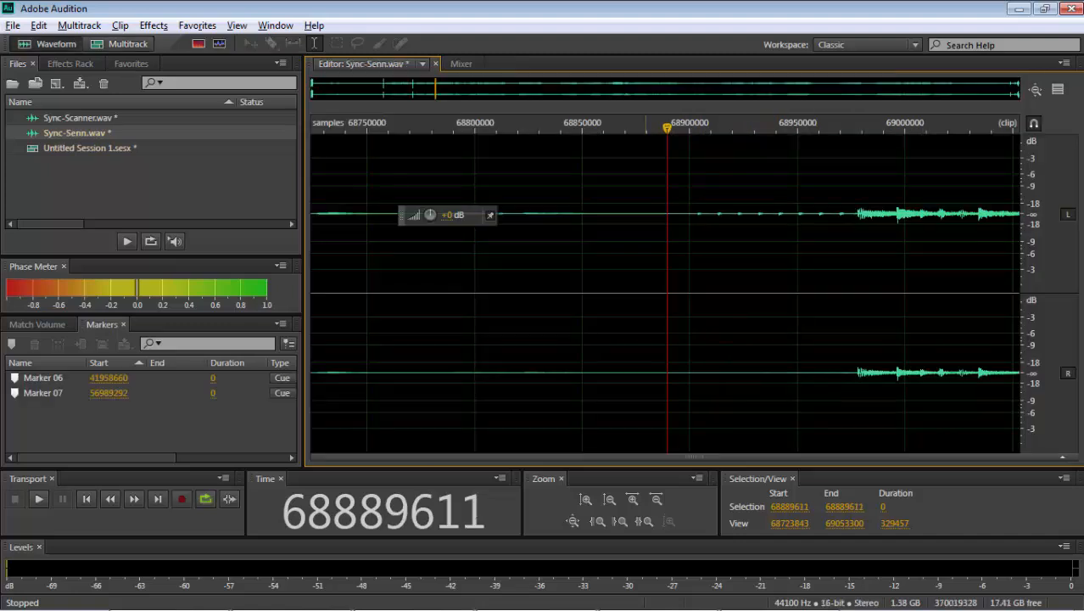
drag(646, 254, 853, 260)
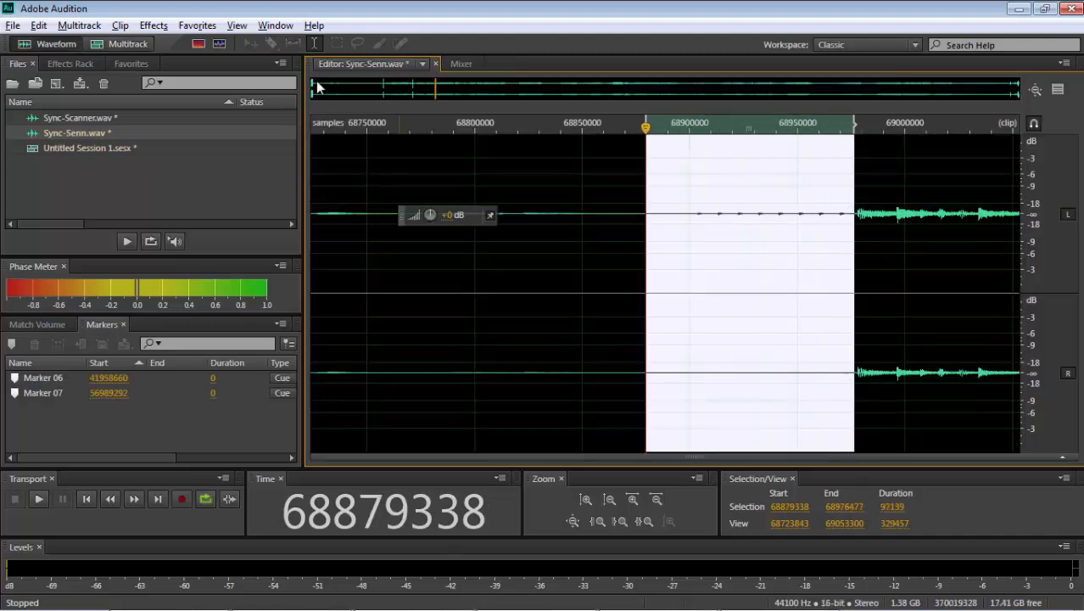
click(197, 26)
click(237, 204)
key(space)
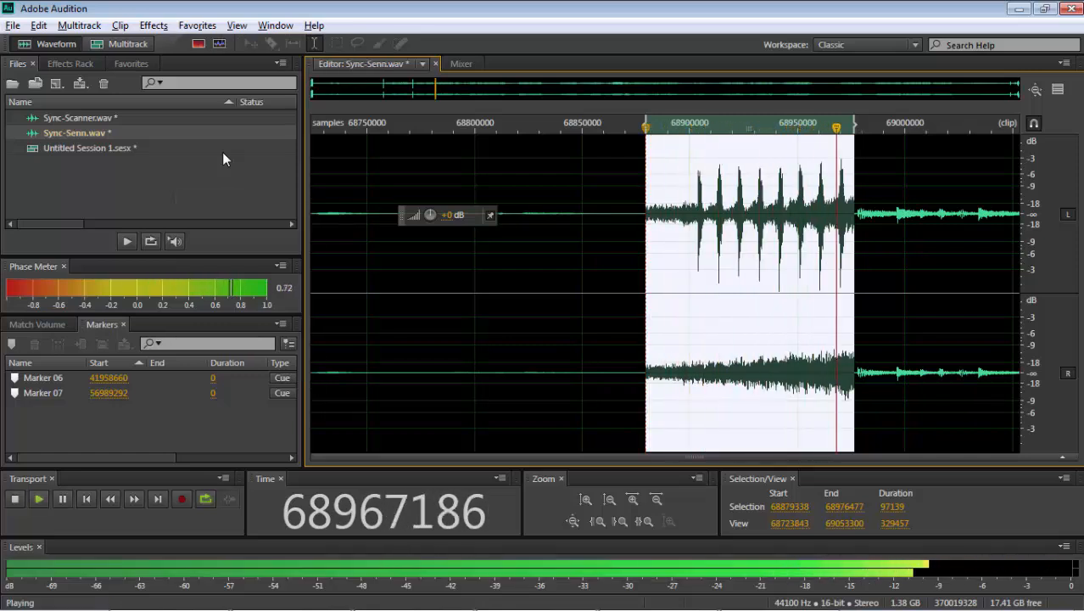
click(120, 44)
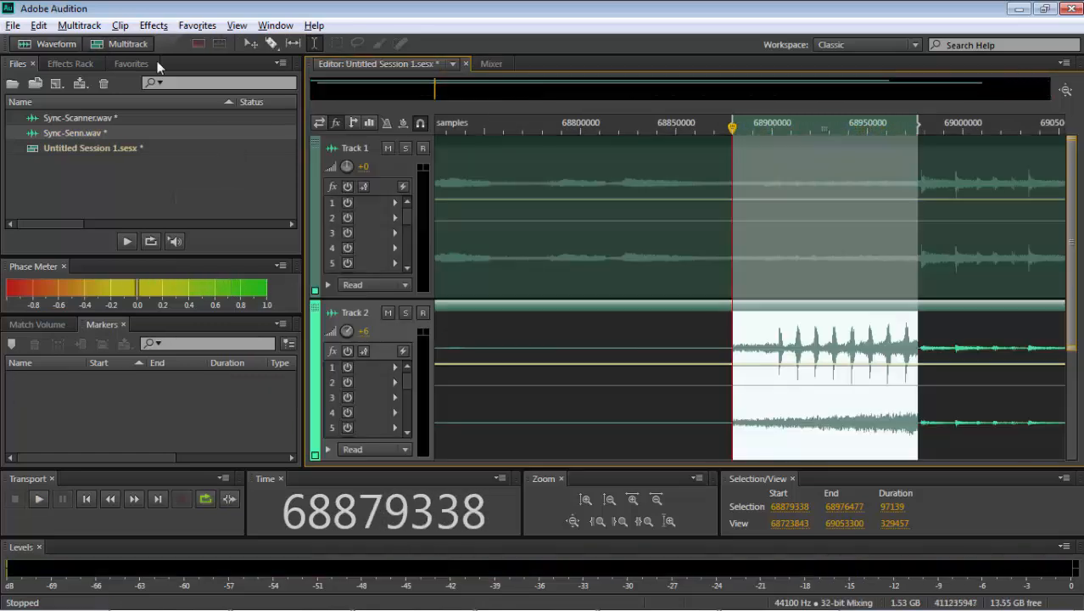
- Normalize samples 68896328 to 68968720 of the Sync-Scanner file to -0.1 dB and return to the multitrack session
double_click(766, 259)
drag(683, 258, 837, 259)
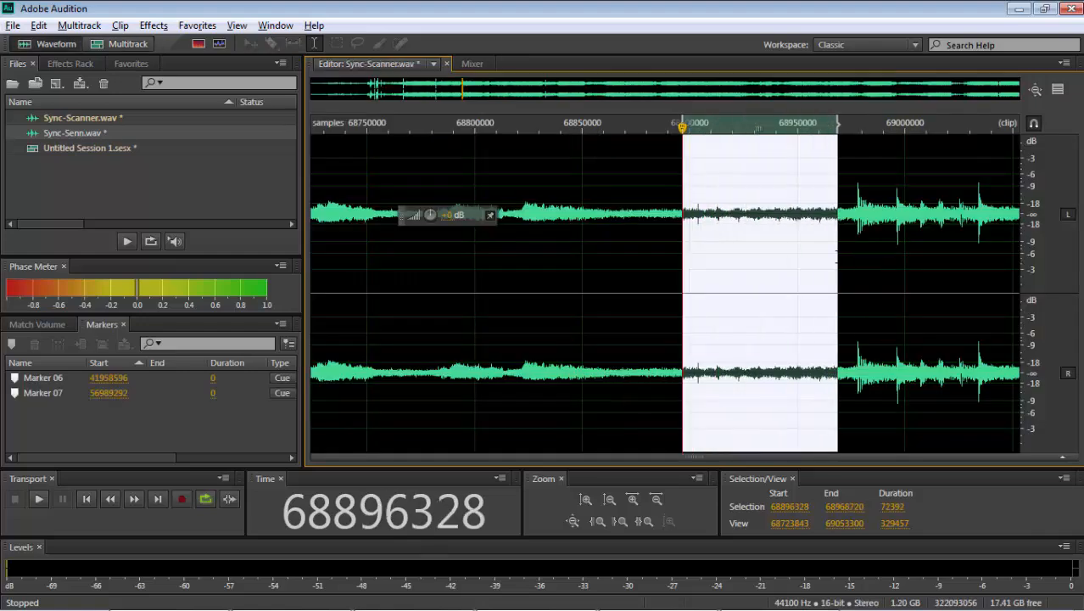
click(197, 26)
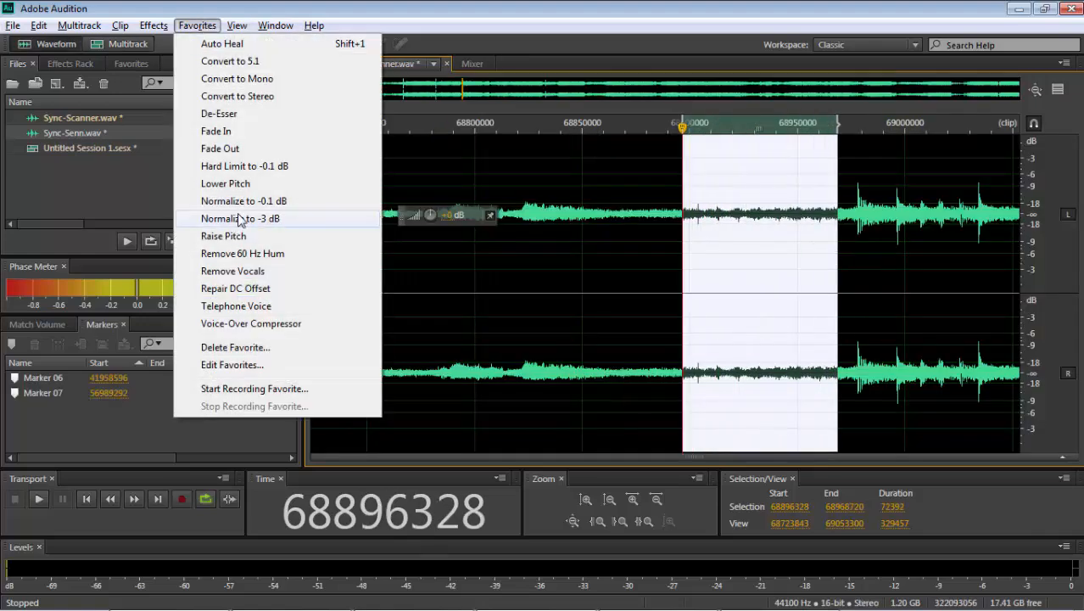
click(251, 202)
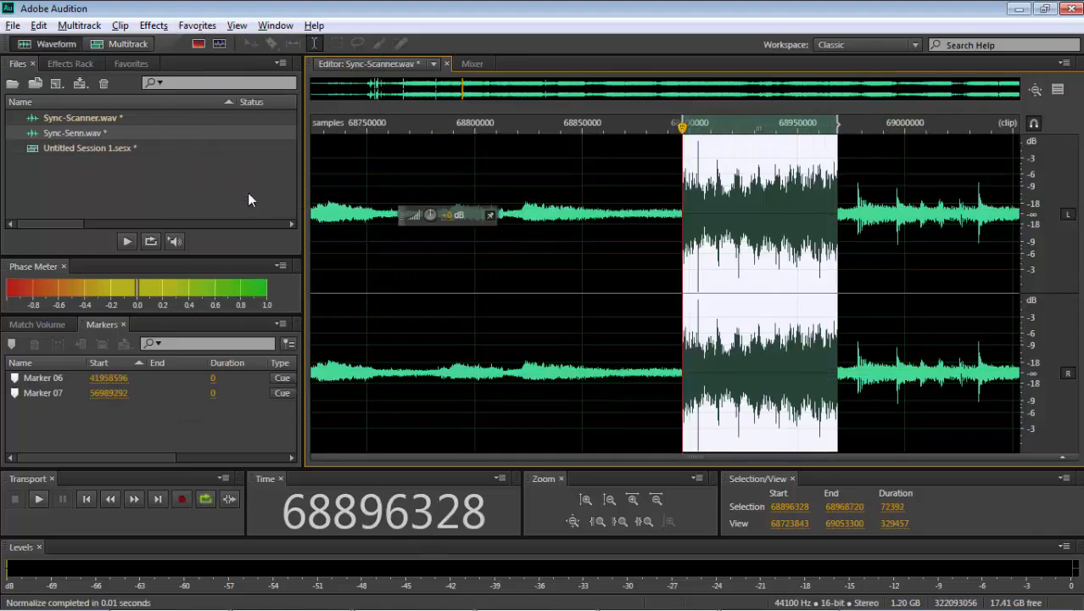
click(100, 45)
- Shift the Track 2 clip about 40 samples later so its onset near sample 68903736 lines up with Track 1's
click(778, 331)
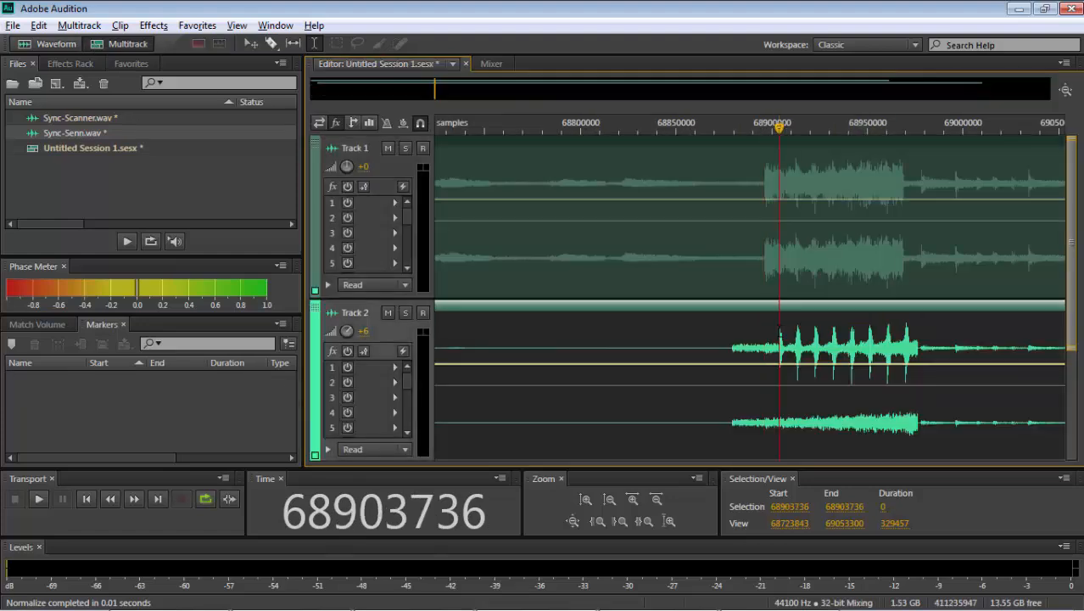
scroll(779, 331, up, 3)
scroll(778, 331, up, 10)
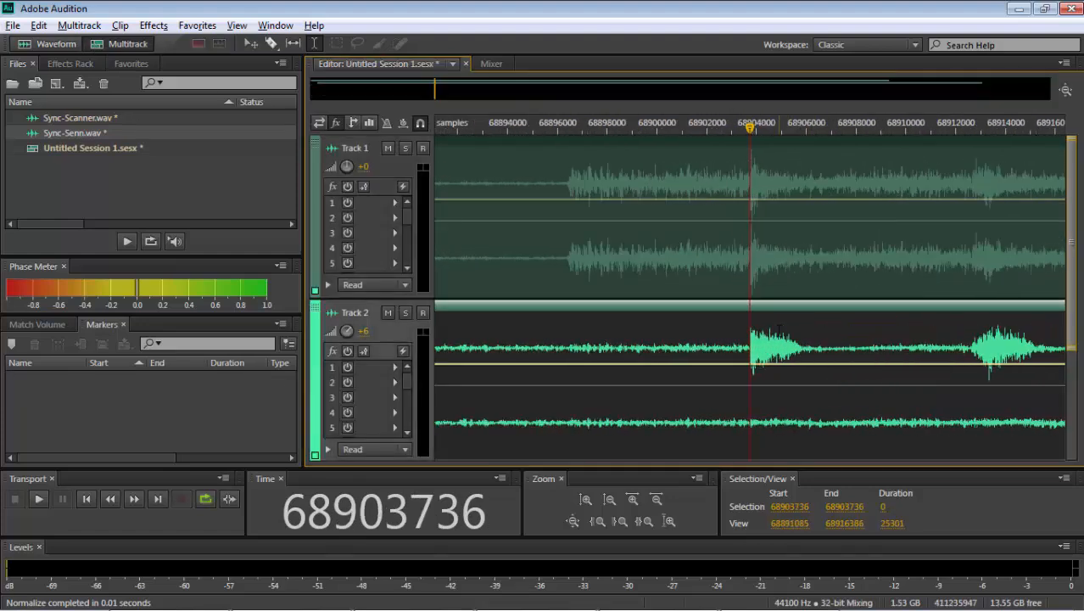
scroll(779, 332, up, 1)
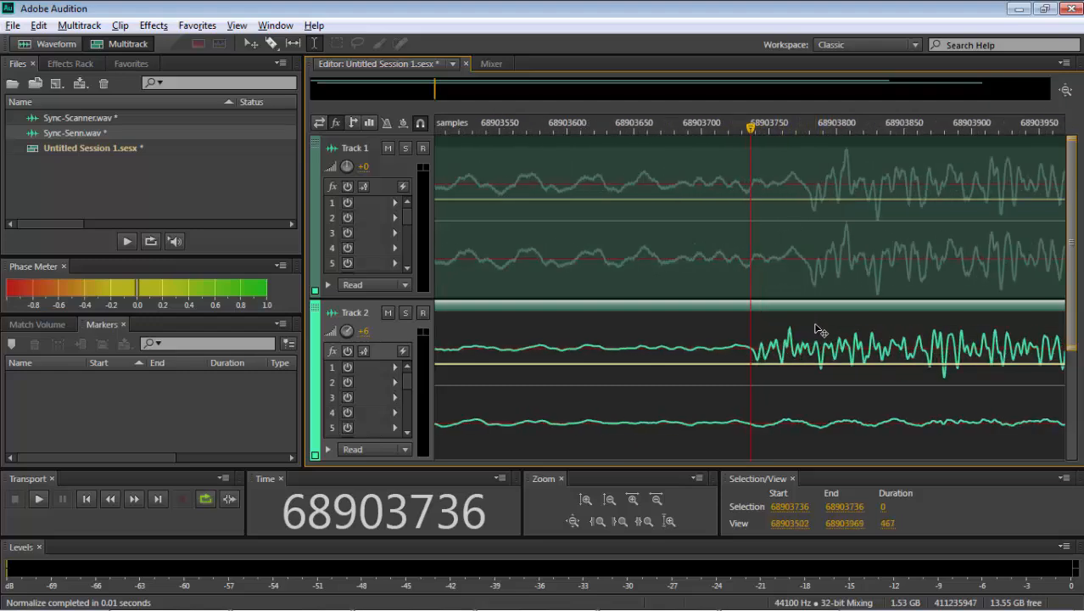
drag(818, 332, 871, 324)
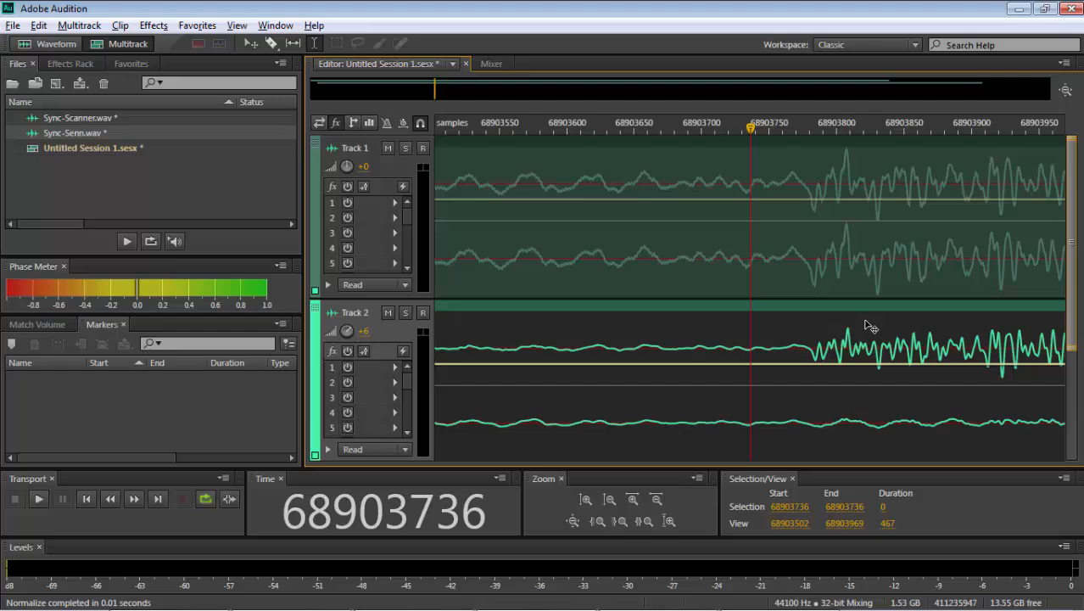
- Nudge the Track 2 clip about one sample earlier so its peak matches Track 1's at sample 68903960
click(1008, 331)
scroll(1009, 330, up, 3)
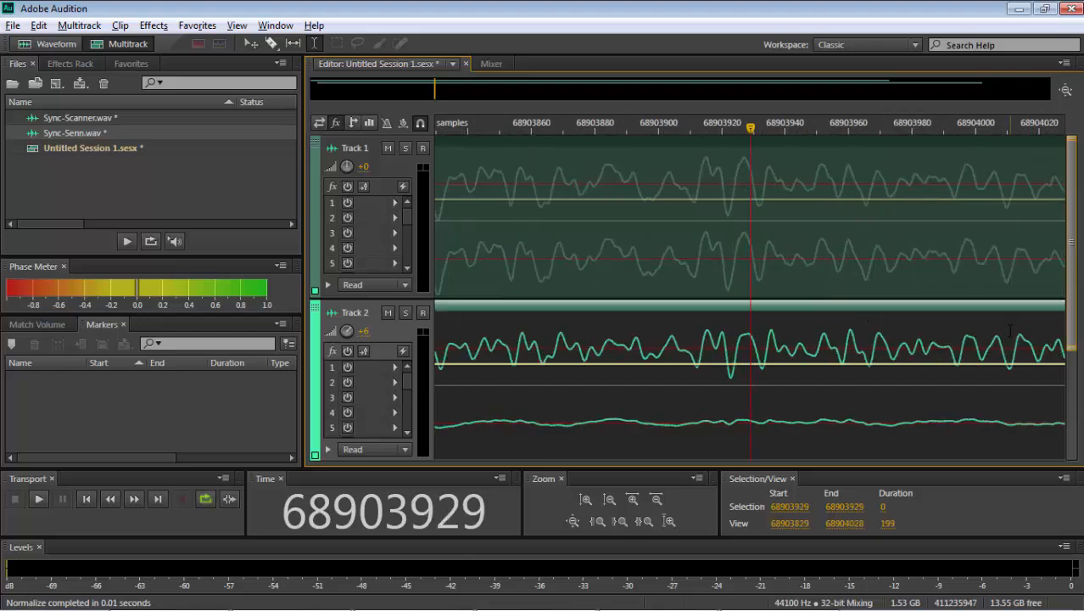
click(847, 276)
drag(831, 334, 827, 337)
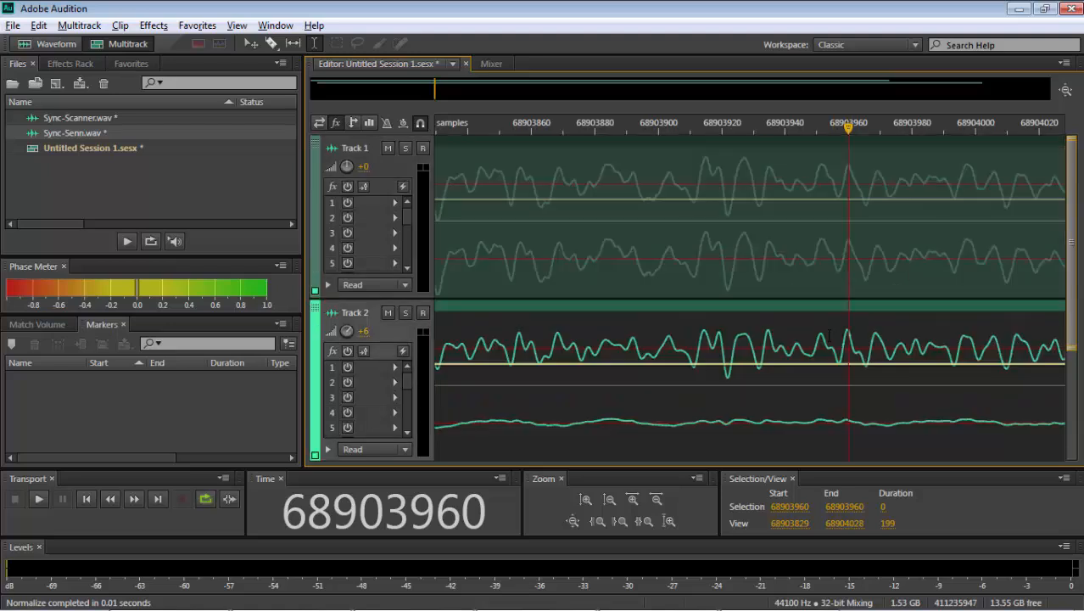
- Place the cursor at the deepest trough, sample 68903922, and compare the individual samples of both tracks
click(724, 355)
click(710, 343)
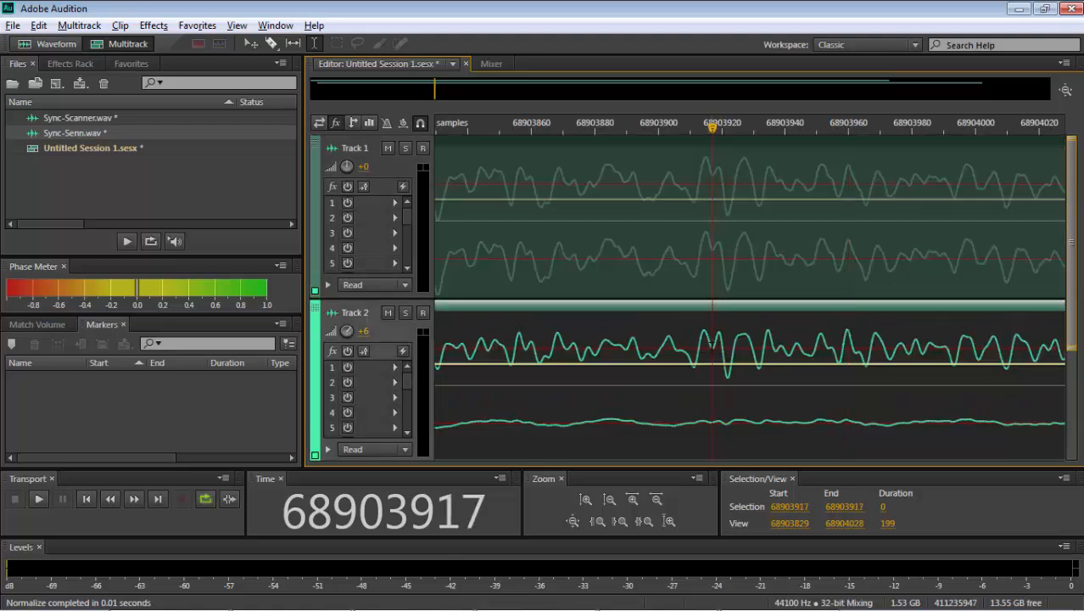
click(694, 355)
click(728, 343)
scroll(728, 346, up, 4)
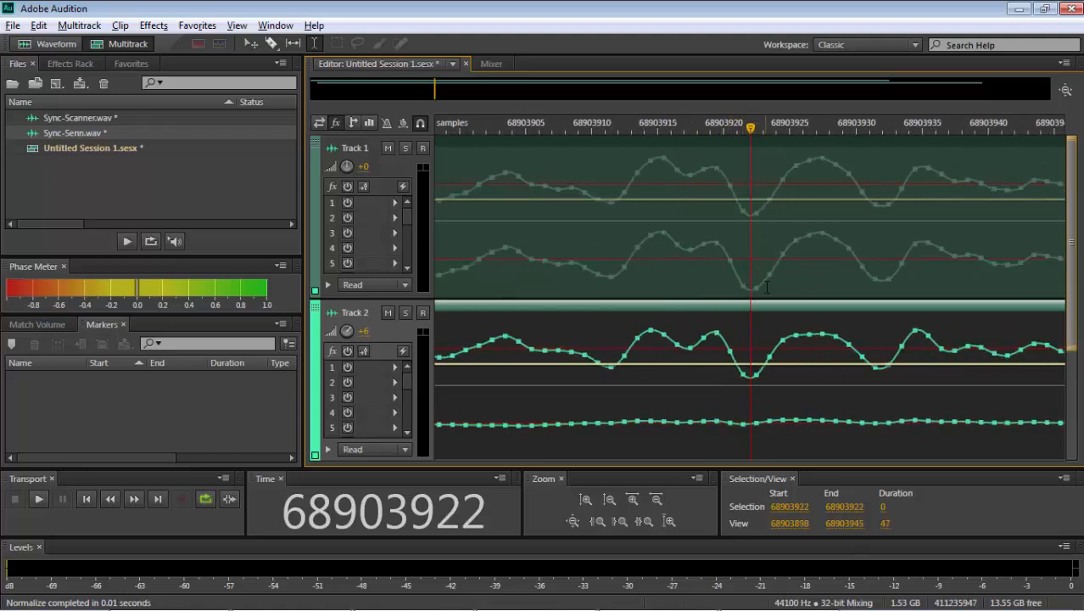
- Add a marker at sample 68903922 in both the Sync-Senn and Sync-Scanner files and return to the multitrack session
double_click(750, 386)
key(m)
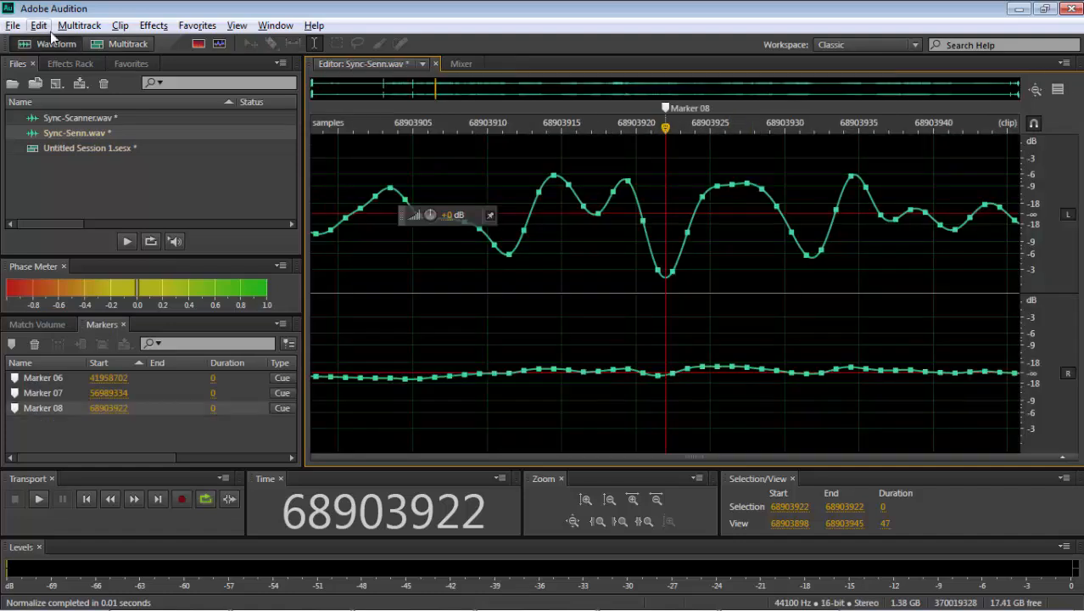
click(118, 43)
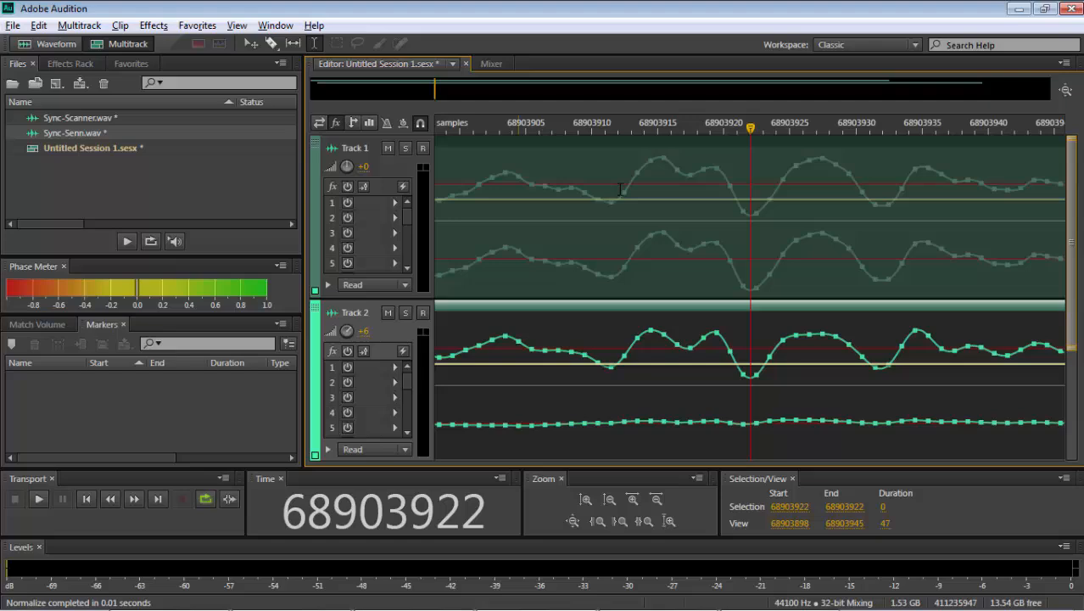
double_click(743, 262)
key(m)
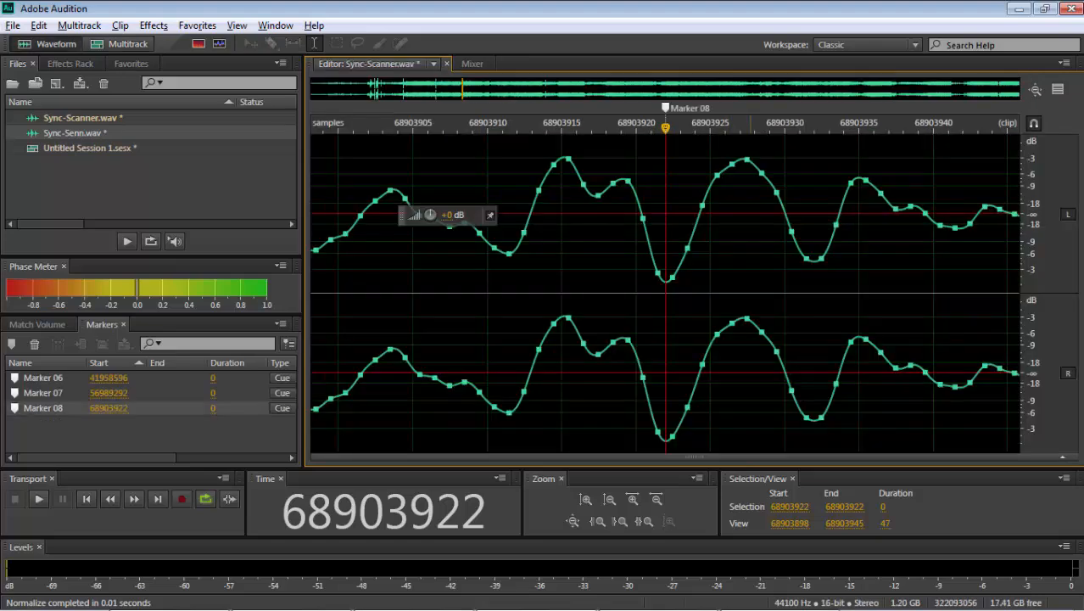
click(118, 44)
- Play the session from samples 79343136 and 81394261 to find a quiet passage suitable for the next sync point
key(backslash)
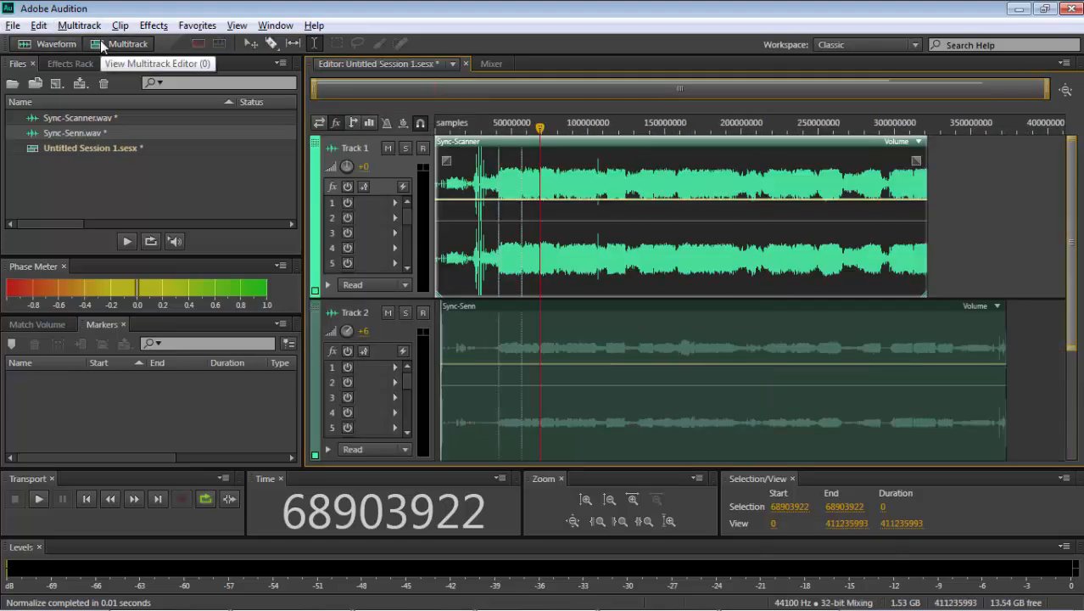
click(556, 342)
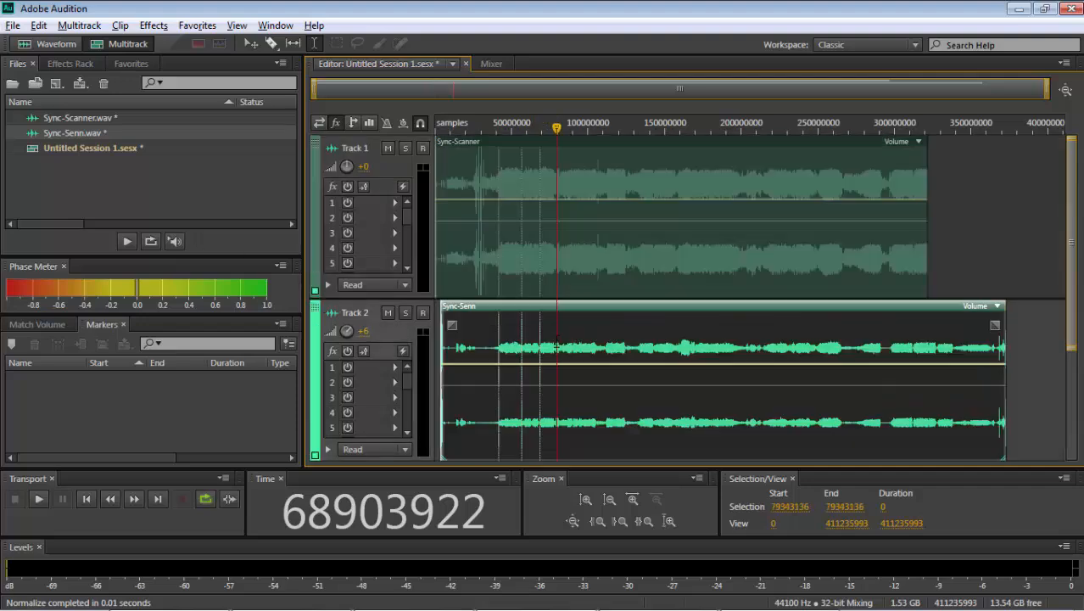
key(equal)
key(equal)
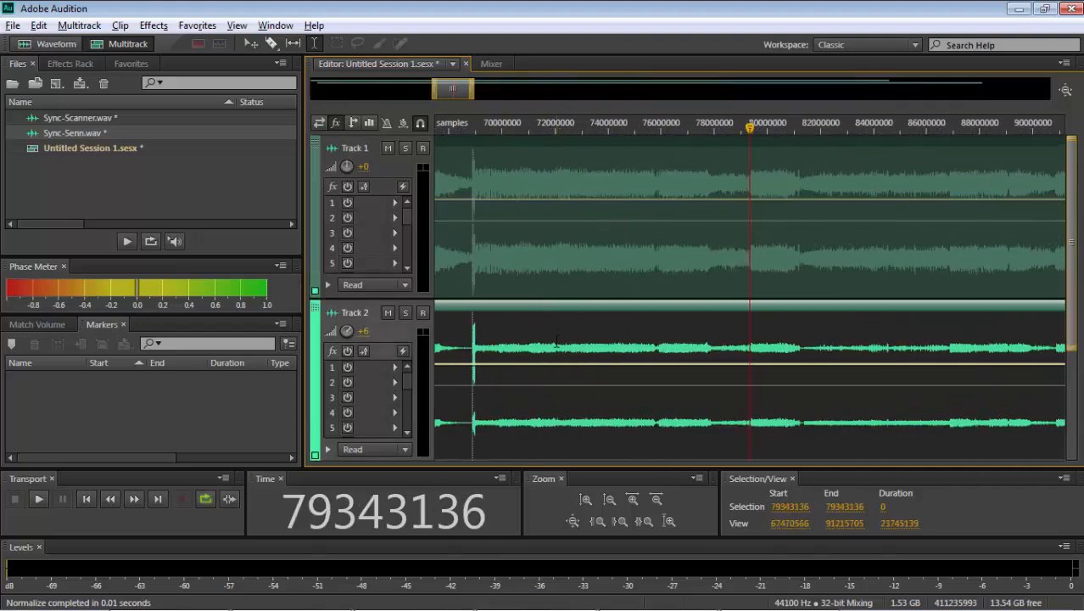
key(space)
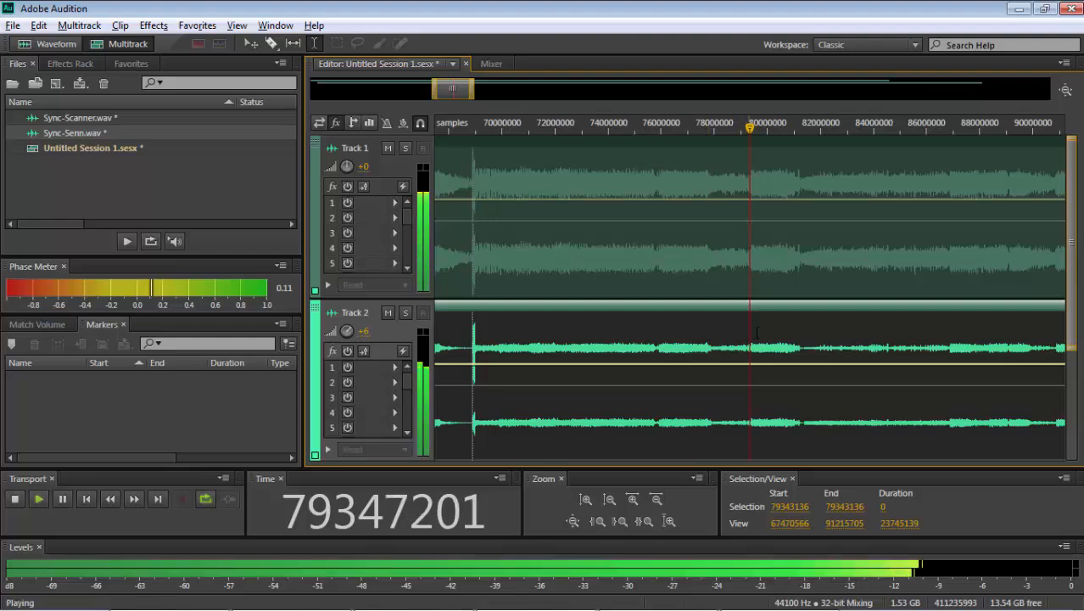
key(space)
click(804, 334)
key(space)
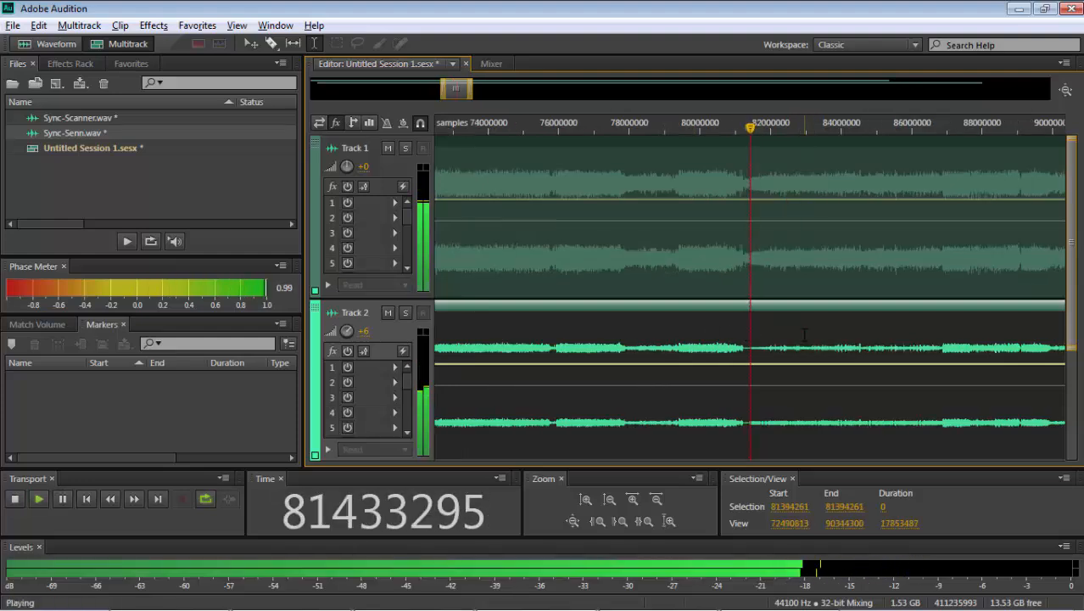
key(equal)
key(equal)
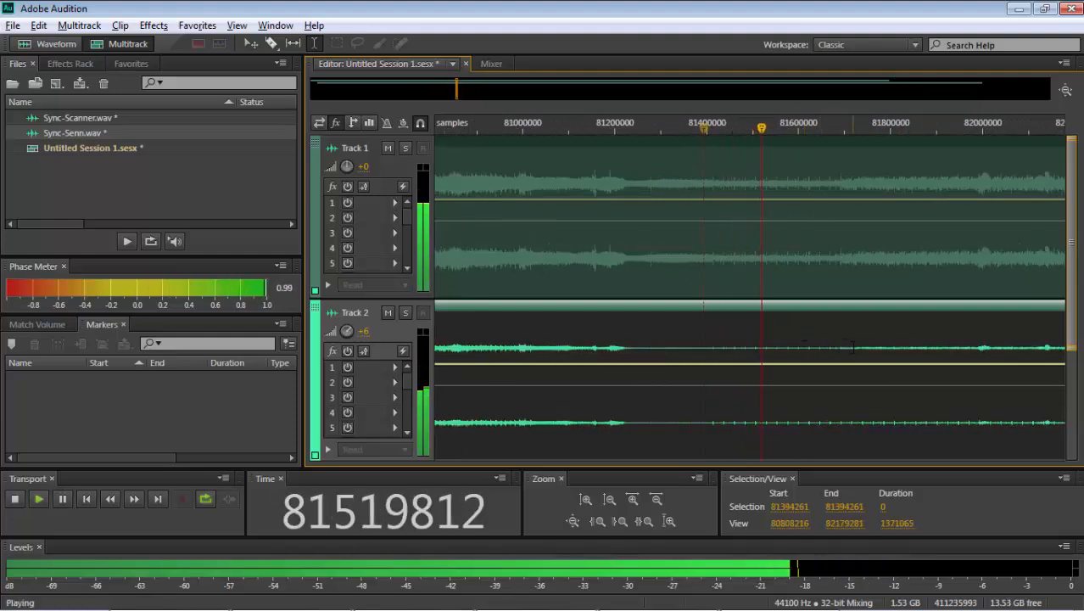
click(854, 333)
key(space)
- Normalize samples 81373858 to 81569065 of the Sync-Senn file to -0.1 dB and return to the multitrack session
double_click(697, 340)
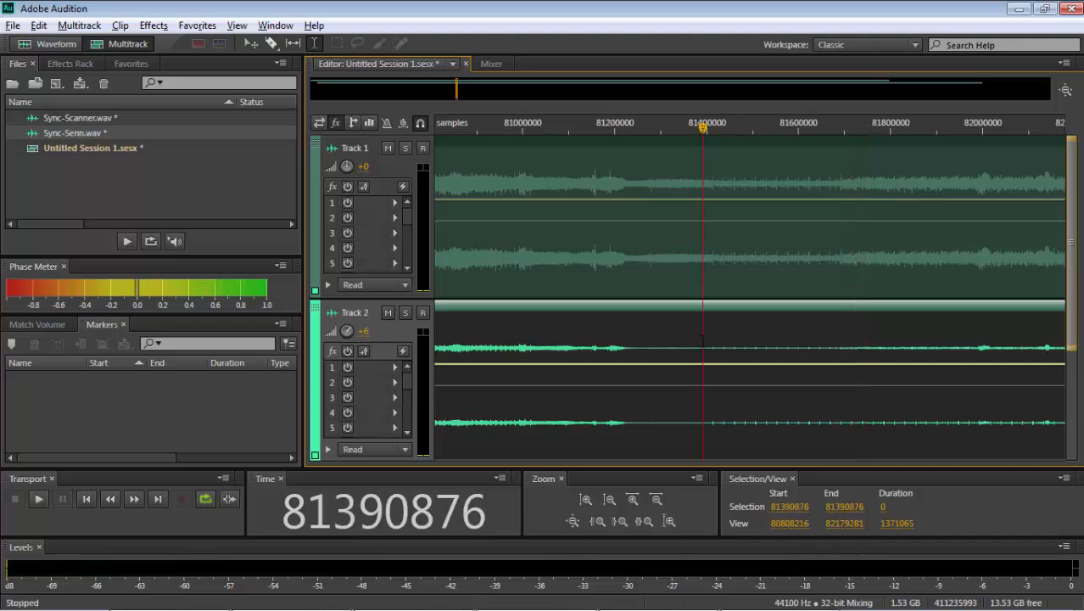
drag(629, 331, 721, 318)
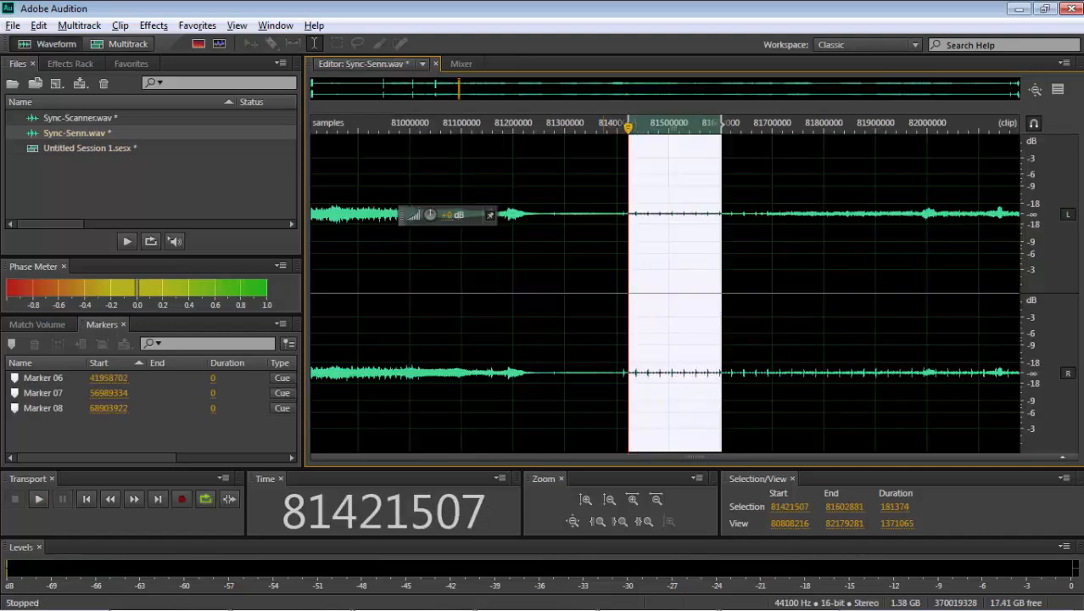
drag(604, 331, 704, 331)
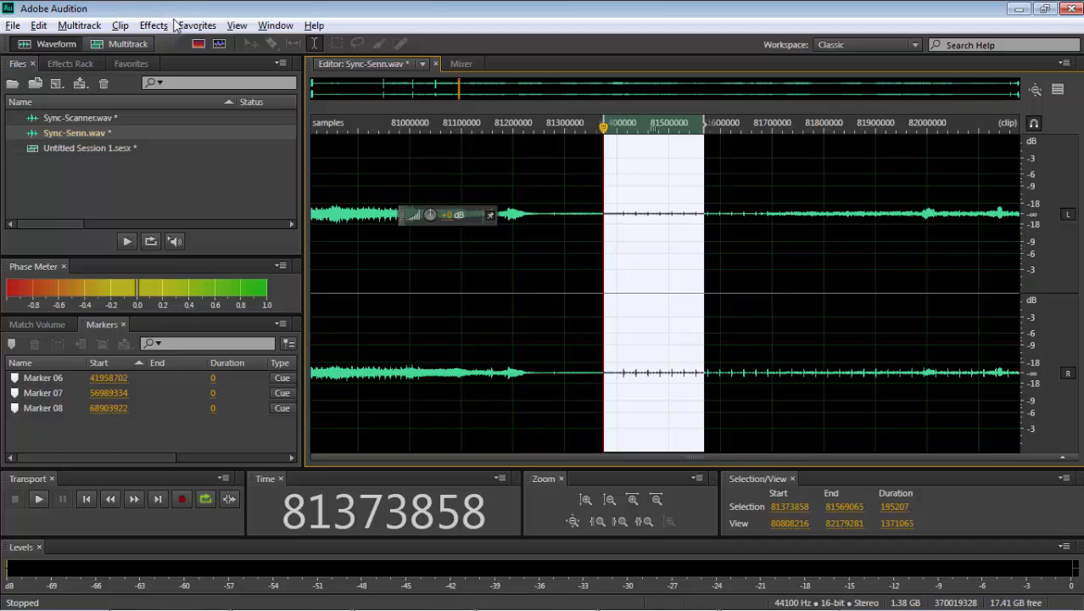
click(180, 25)
click(229, 201)
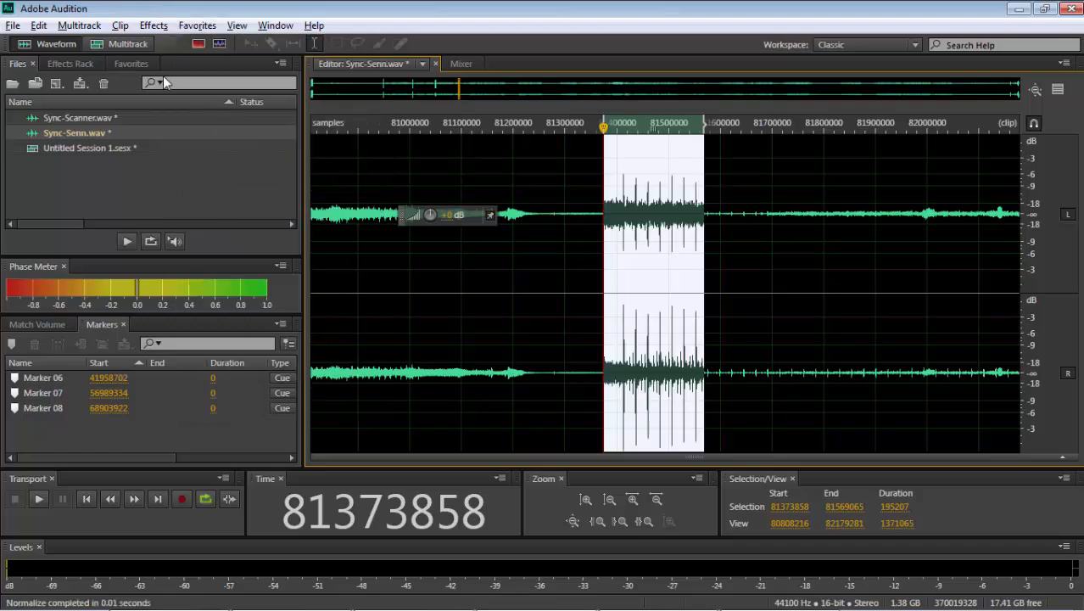
click(137, 43)
- Normalize samples 81390408 to 81522550 of the Sync-Scanner file to -0.1 dB and return to the multitrack session
scroll(687, 237, up, 3)
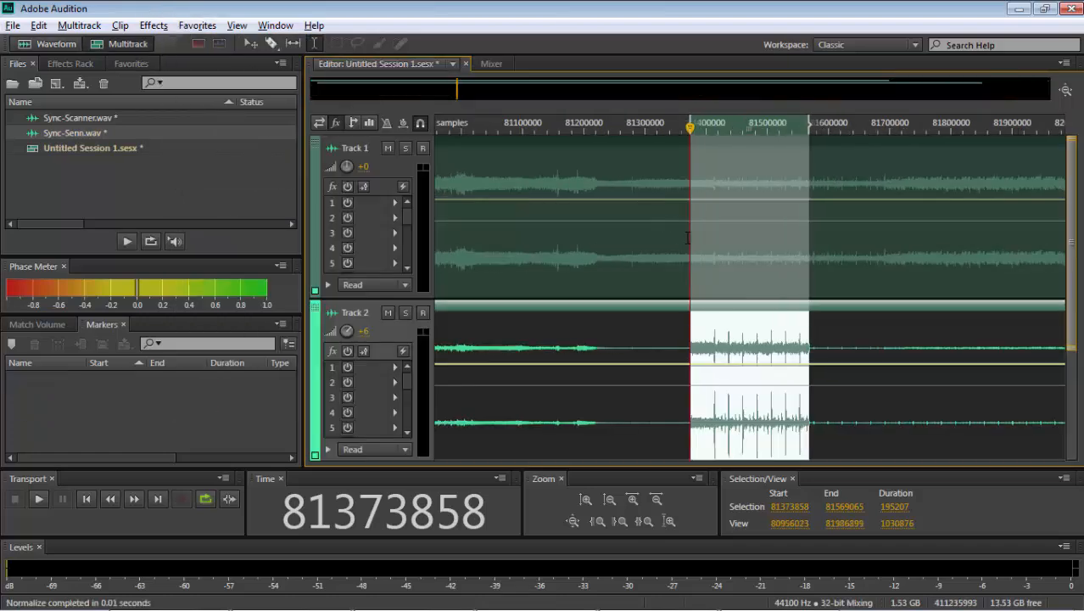
double_click(687, 236)
drag(535, 255, 748, 254)
click(197, 25)
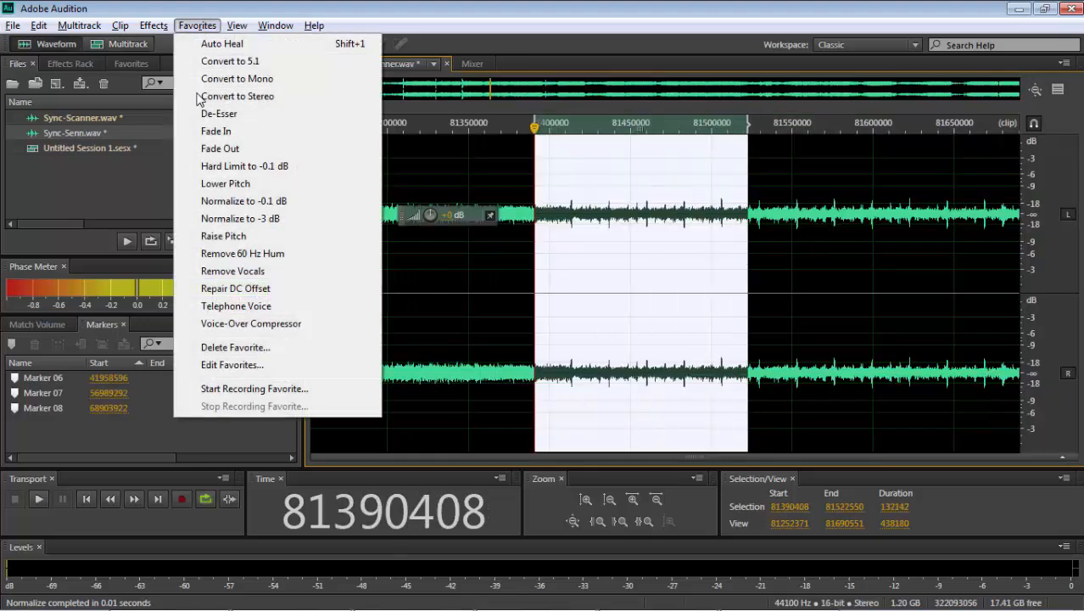
click(230, 201)
click(107, 43)
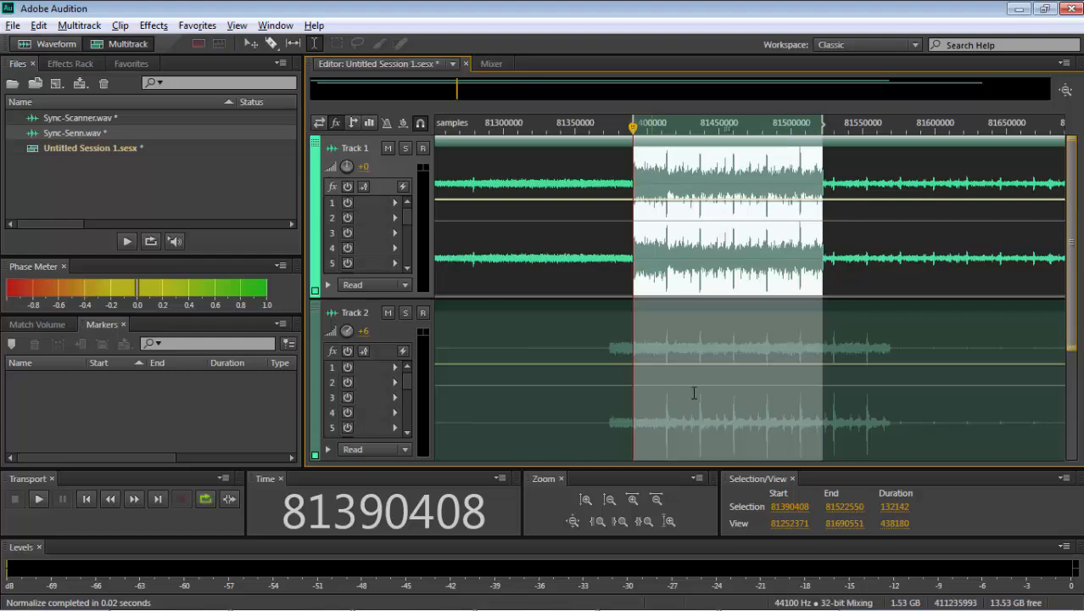
- Shift the Track 2 clip about 40 samples later so its transient near sample 81437065 lines up with Track 1's
click(704, 354)
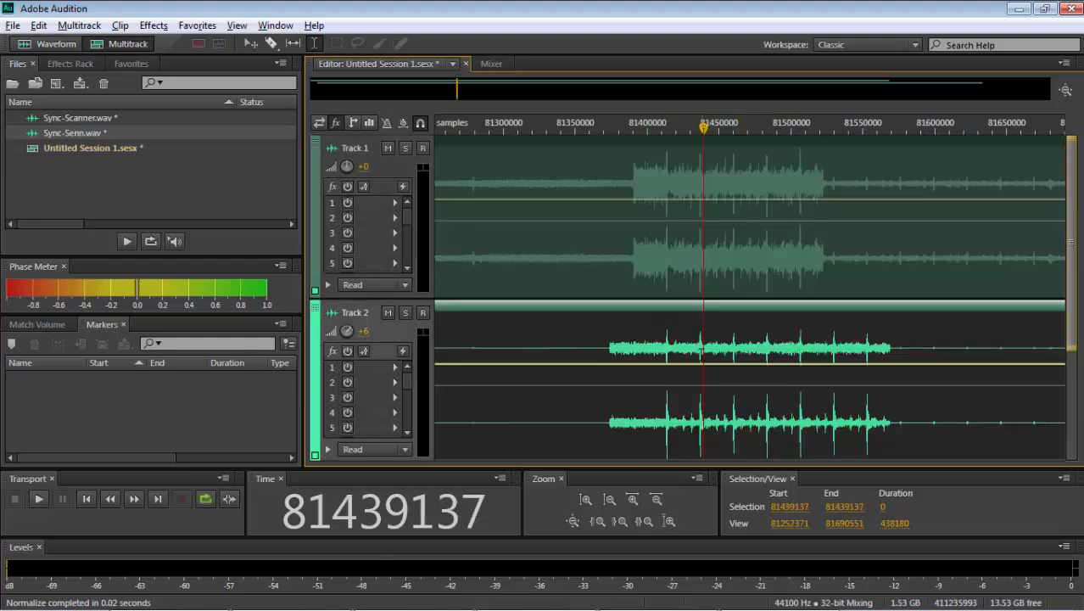
click(701, 352)
key(=)
key(=)
key(=)
key(=)
key(=)
key(=)
key(=)
key(=)
key(=)
key(=)
key(=)
key(=)
key(=)
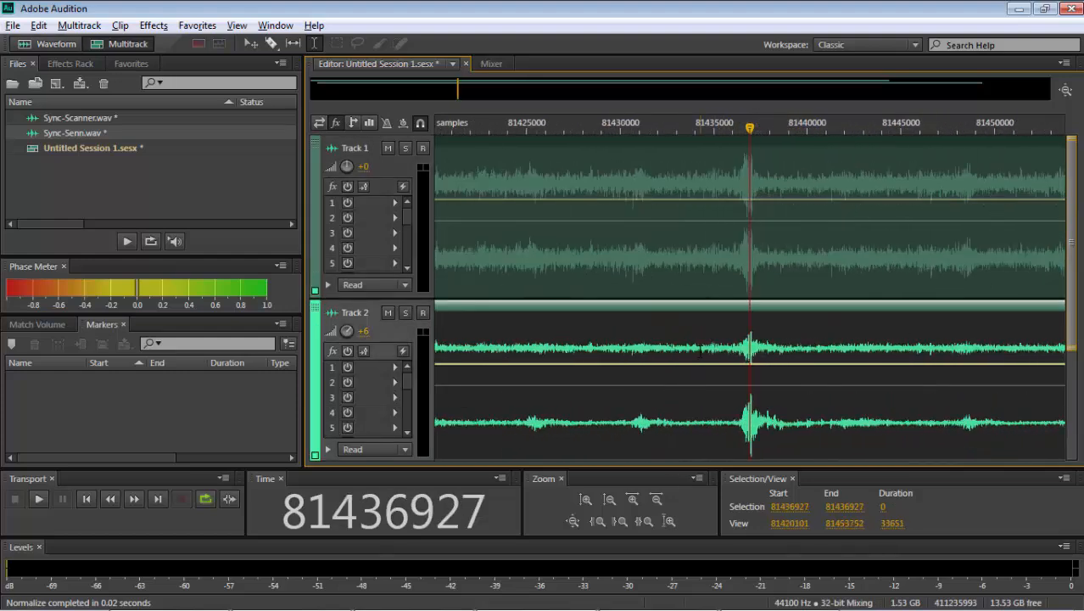
key(=)
key(=)
key(=)
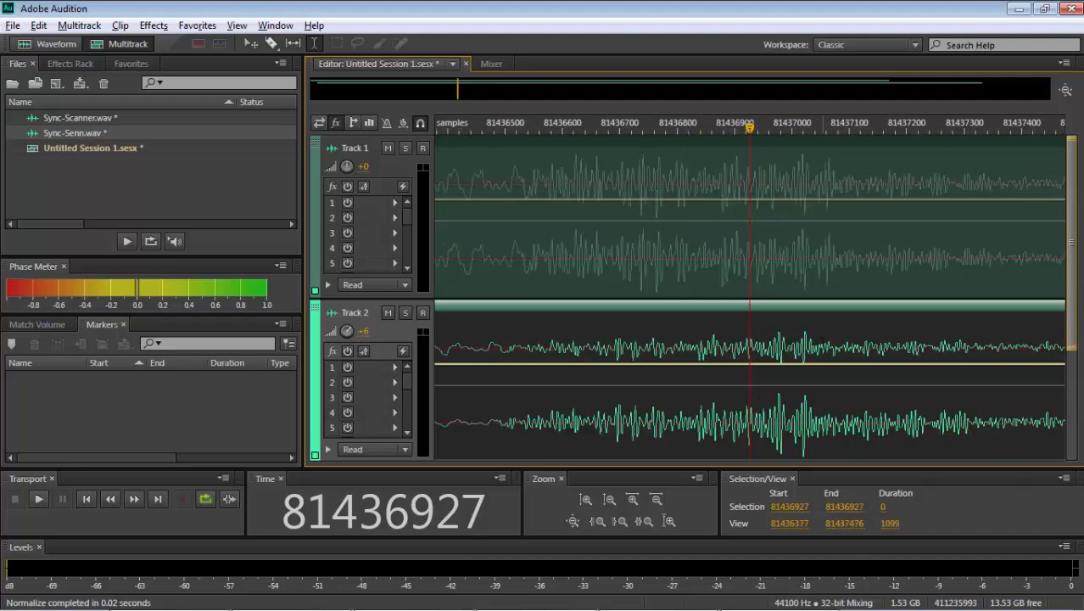
click(823, 342)
click(828, 343)
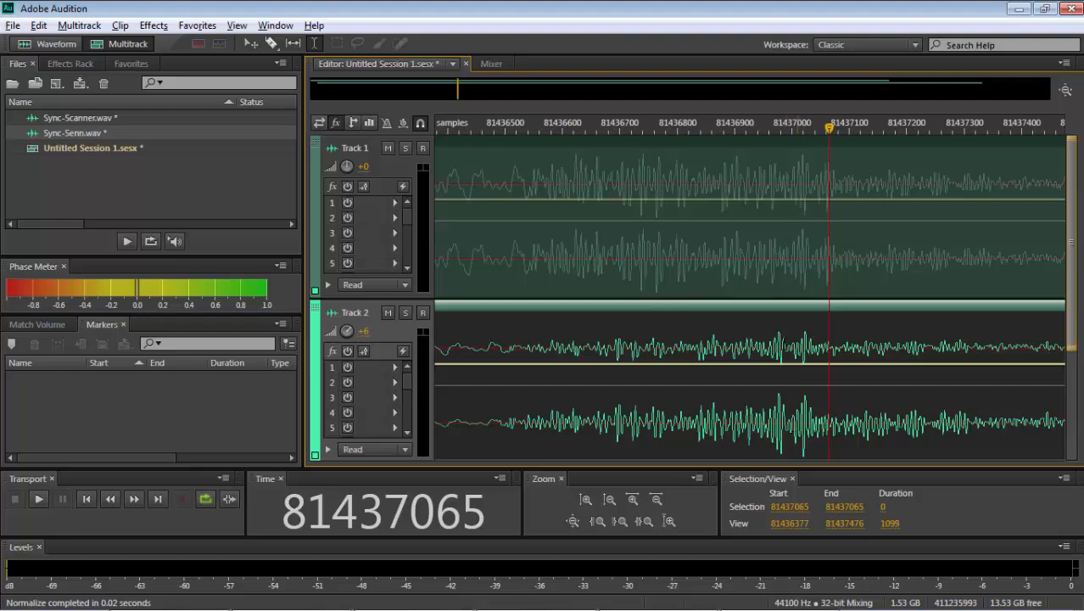
drag(781, 337, 806, 339)
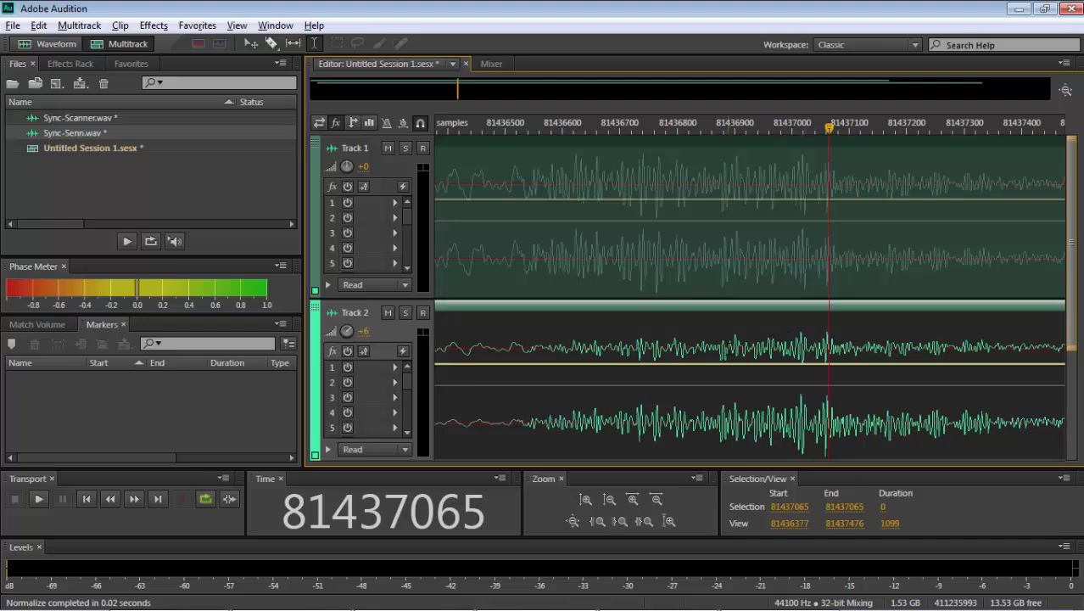
- Nudge the Track 2 clip about three samples later so its peaks around sample 81436889 match Track 1's
click(729, 350)
key(equal)
key(equal)
key(equal)
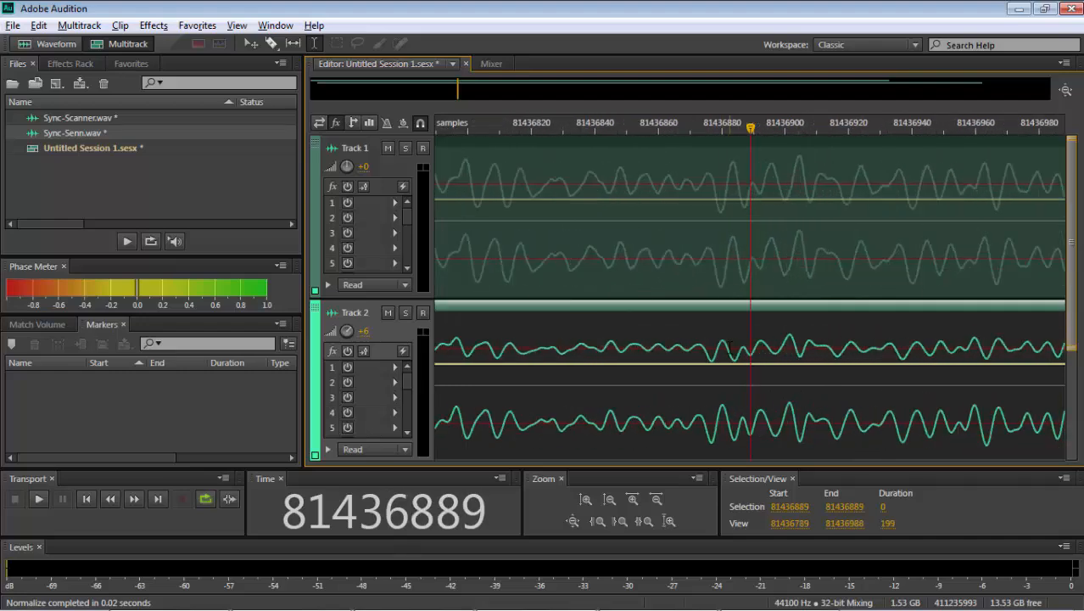
drag(737, 347, 744, 346)
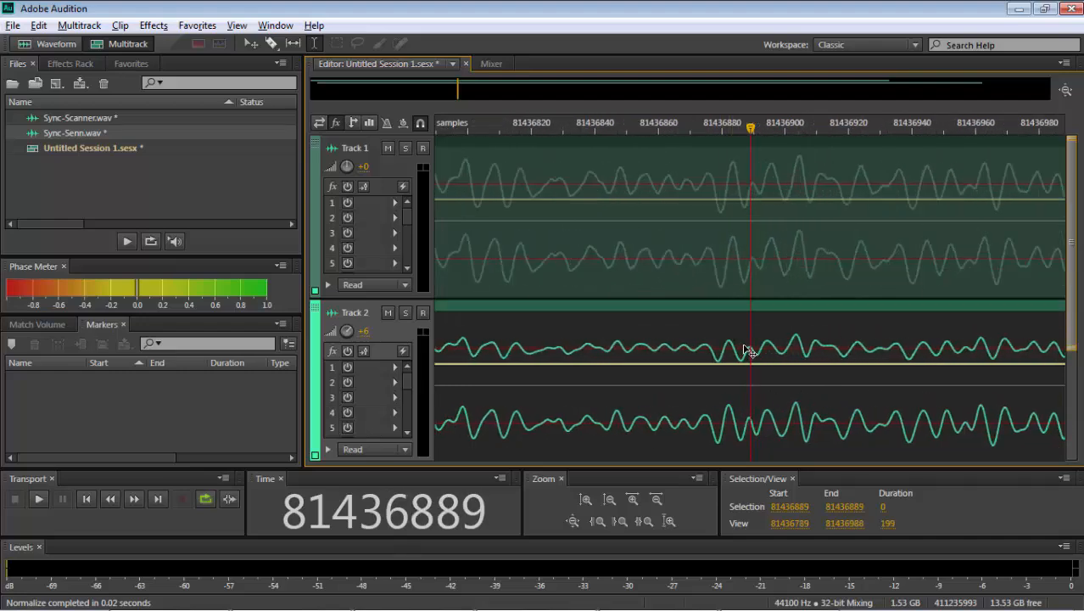
- Compare the individual samples of both tracks around the peak at sample 81436904
click(797, 325)
scroll(798, 325, up, 4)
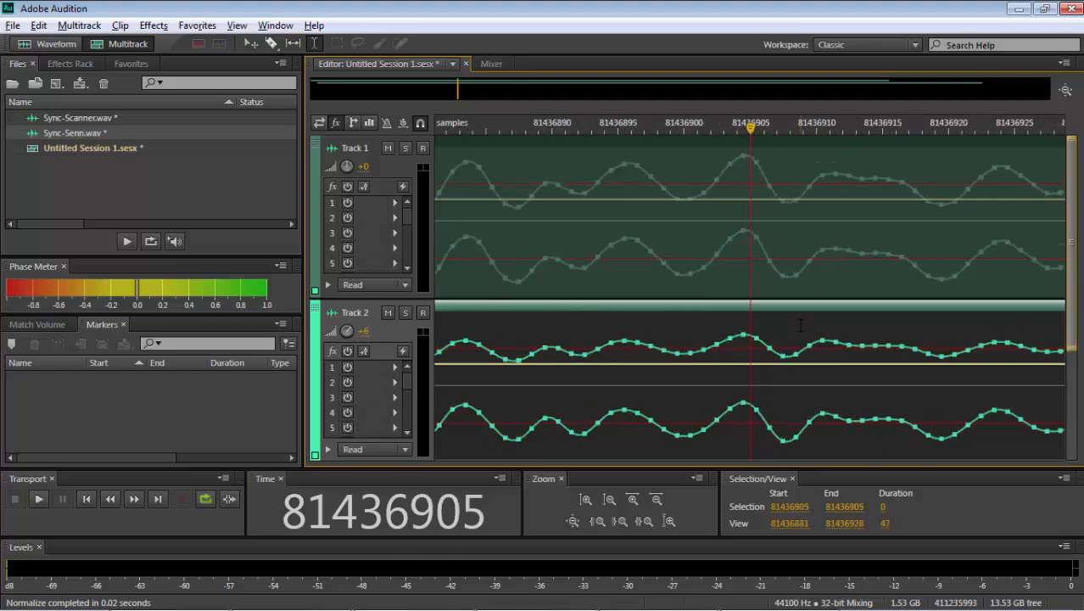
click(736, 238)
click(744, 233)
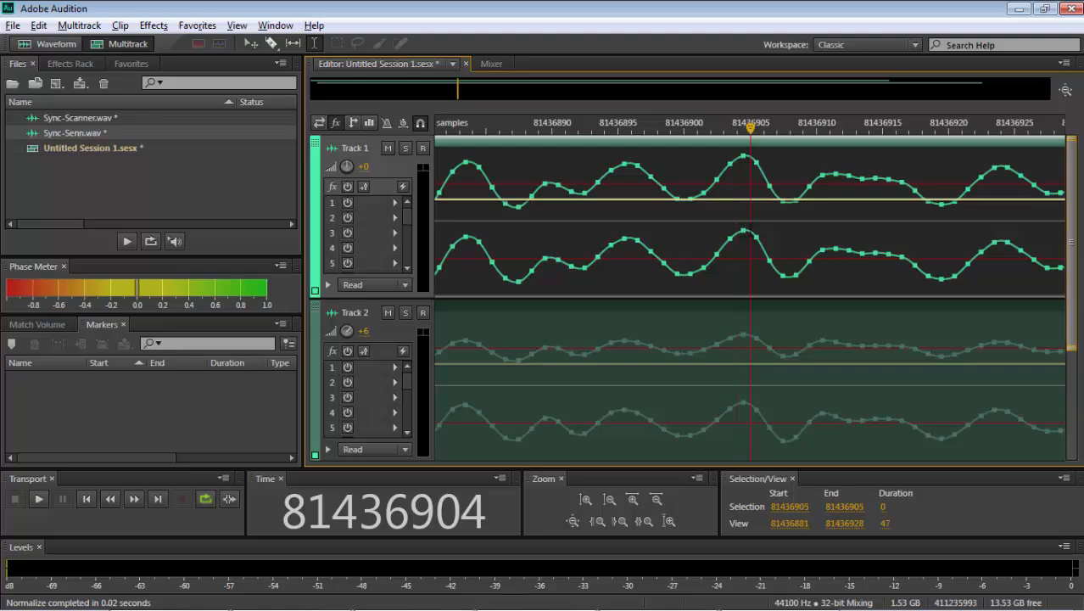
click(741, 416)
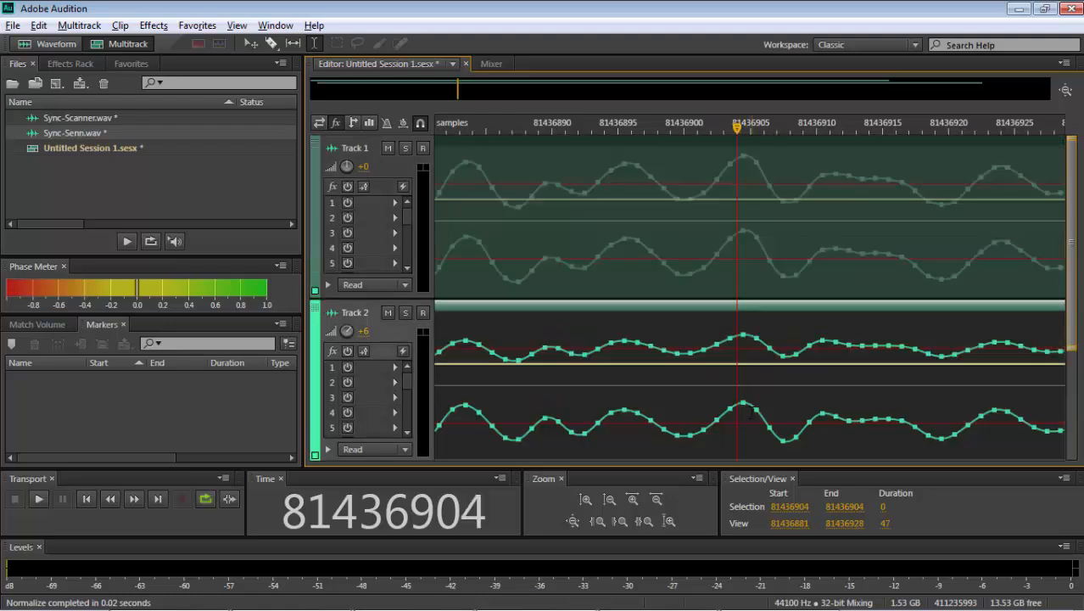
click(750, 413)
click(738, 407)
click(795, 428)
scroll(795, 428, down, 5)
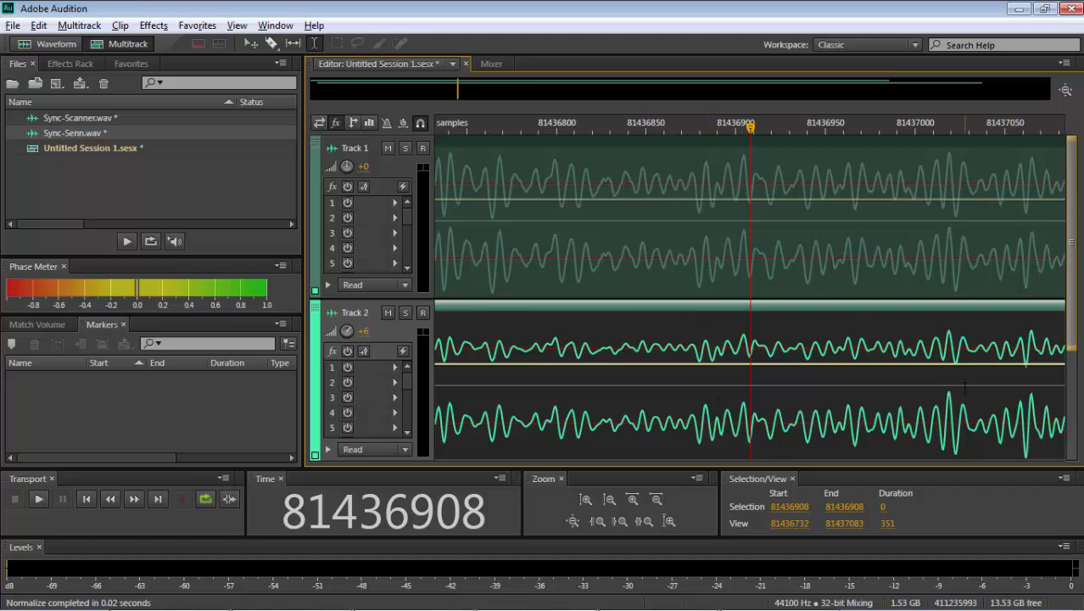
- Move the Track 2 clip about 39 samples earlier to compare the unsynchronized waveforms at sample 81437020, and return it to the aligned position
click(949, 405)
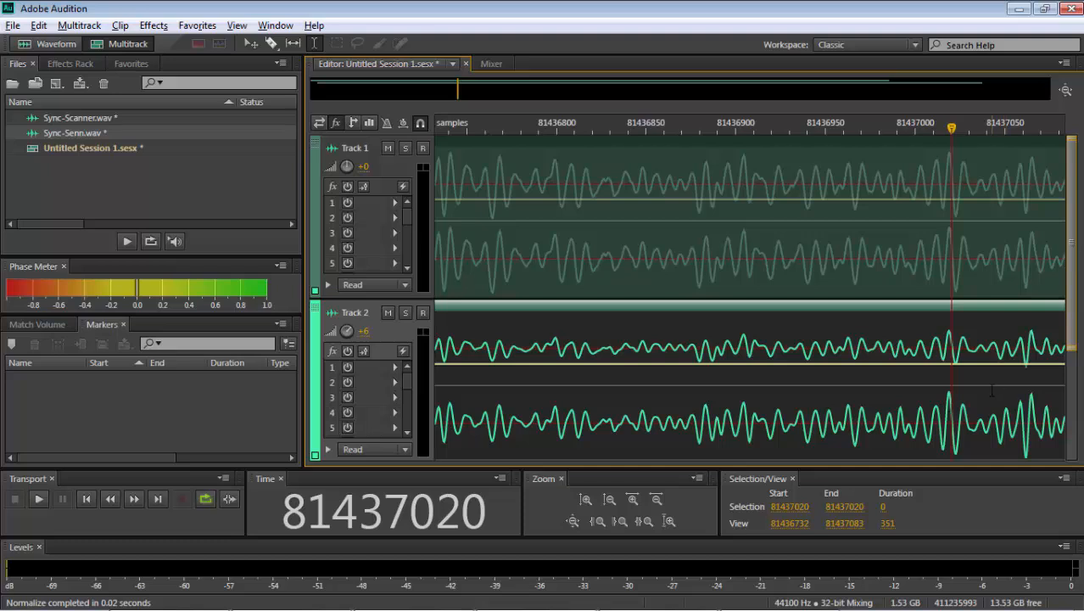
drag(991, 390, 924, 383)
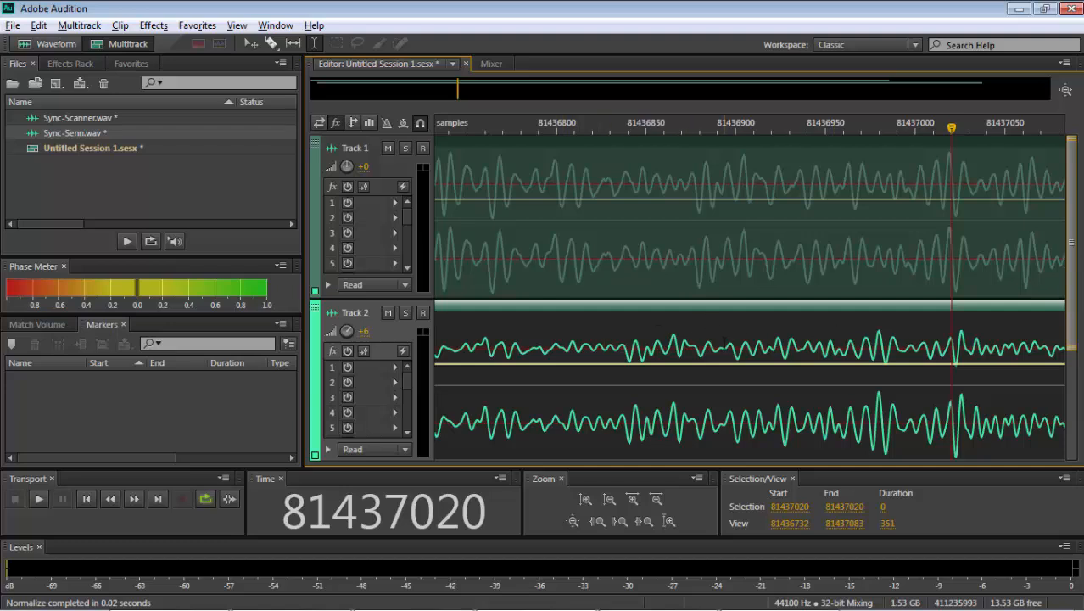
drag(724, 338, 796, 338)
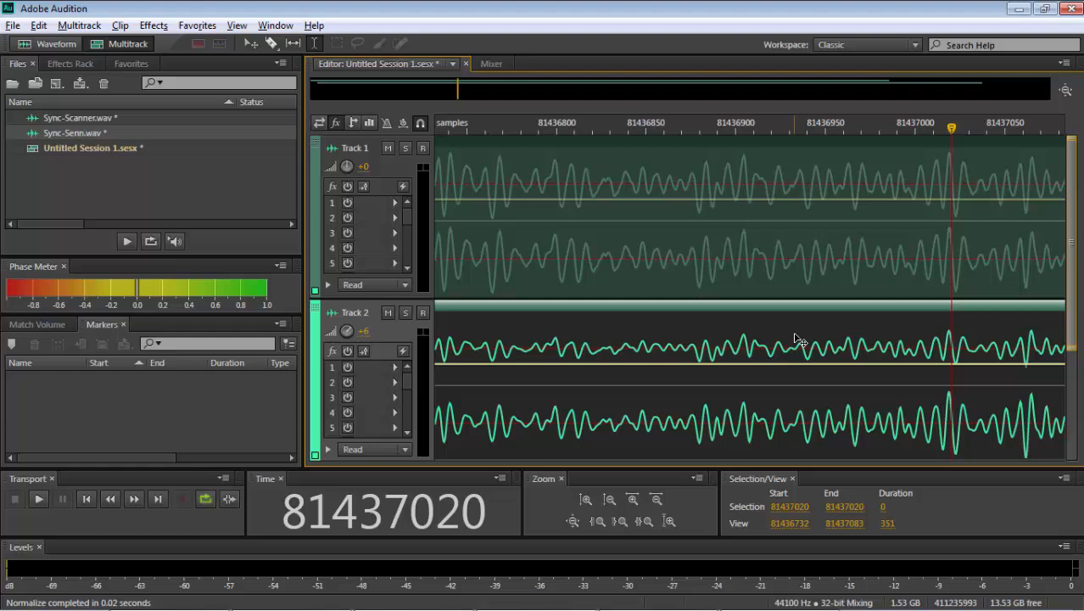
- Add a marker at sample 81436883 in both the Sync-Senn and Sync-Scanner files and return to the multitrack session
click(705, 330)
scroll(705, 330, up, 5)
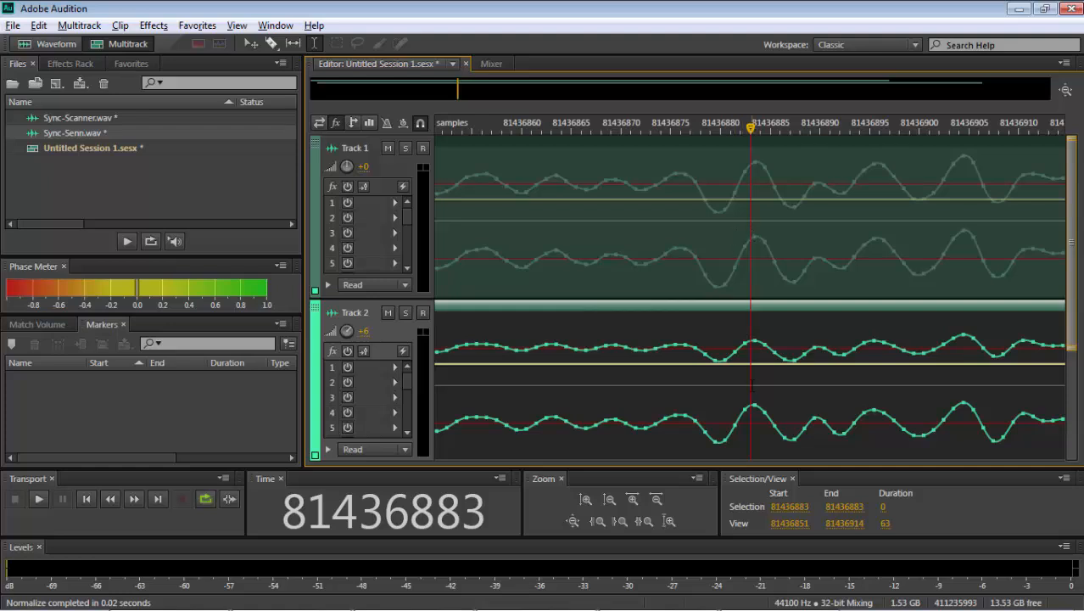
double_click(749, 397)
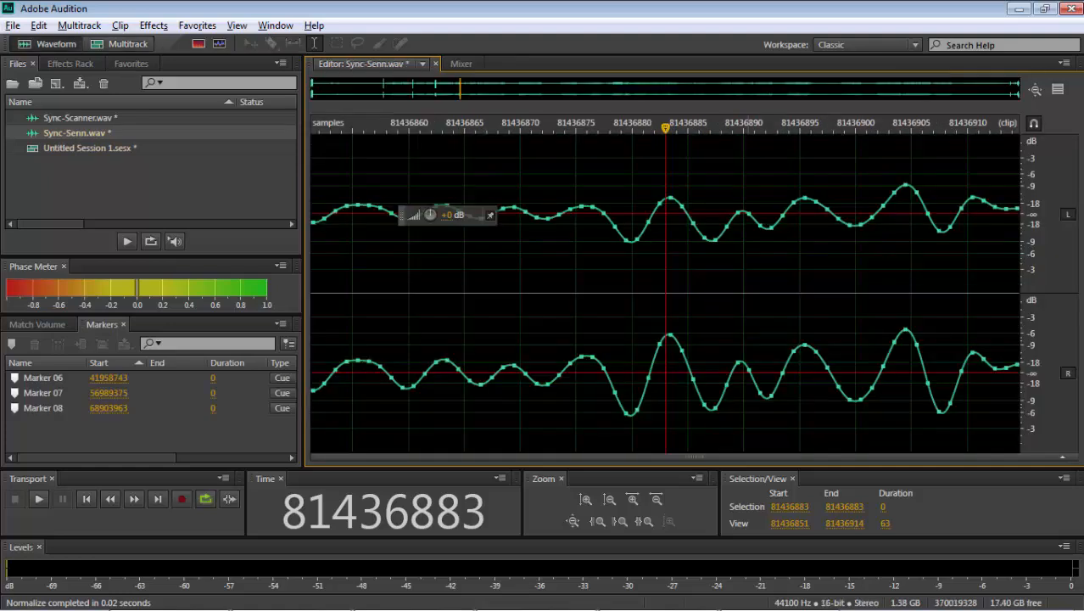
key(m)
click(125, 44)
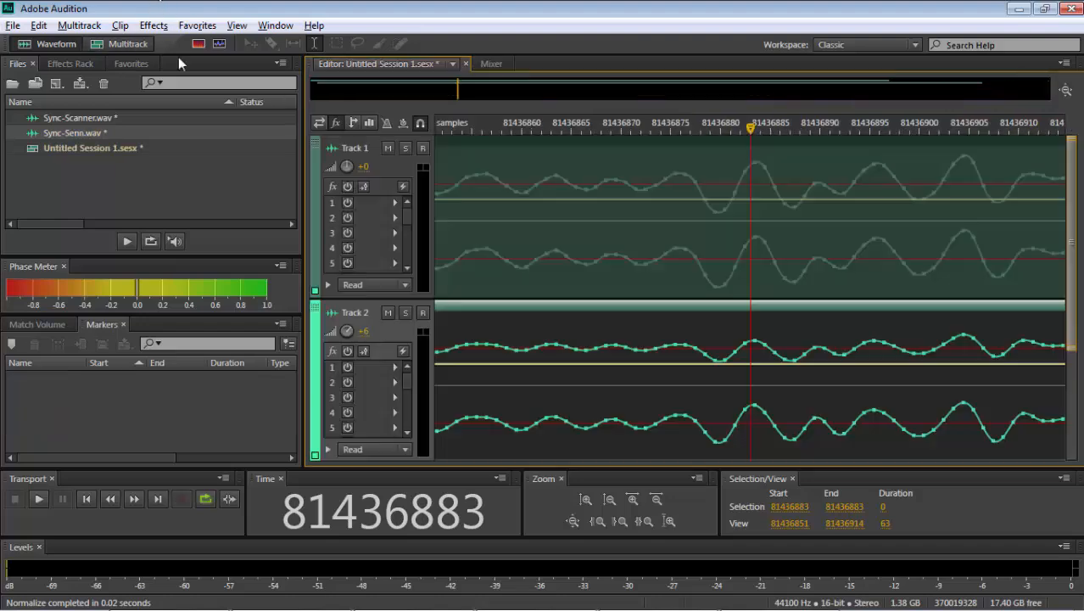
double_click(748, 236)
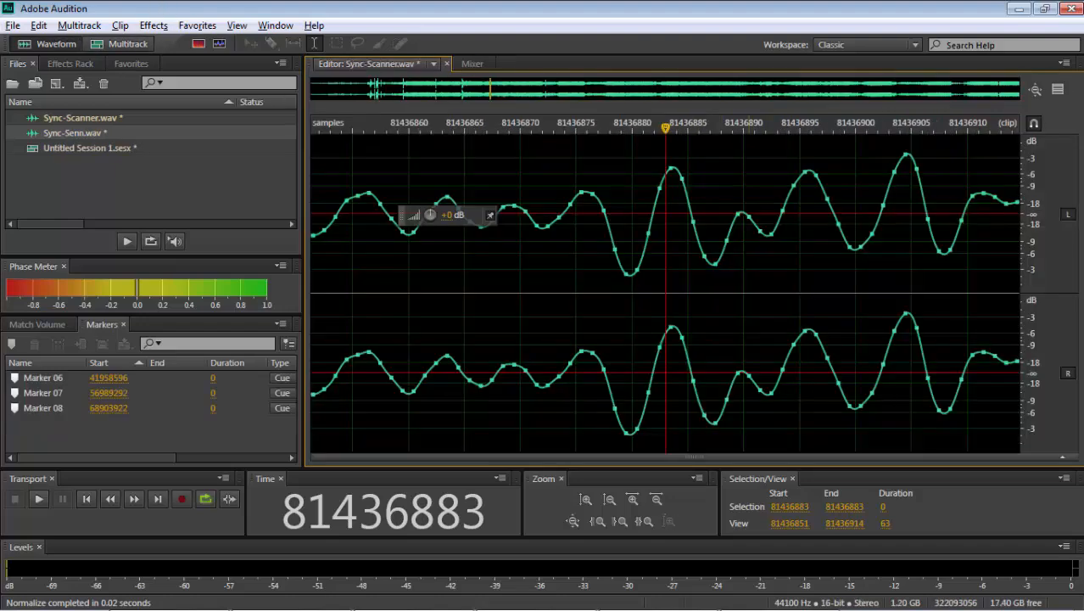
key(m)
click(134, 48)
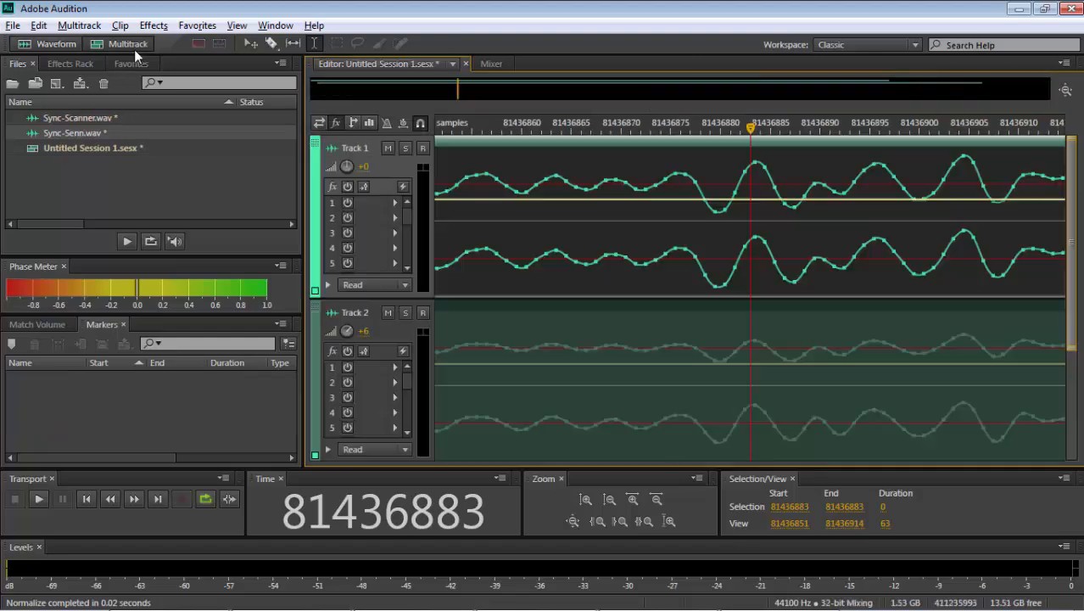
- Play the session briefly at sample 93901517 to check for a quiet passage beyond the last marked point
key(minus)
key(minus)
key(minus)
key(minus)
key(minus)
key(minus)
key(minus)
key(minus)
key(minus)
key(minus)
key(minus)
key(minus)
key(minus)
key(minus)
key(minus)
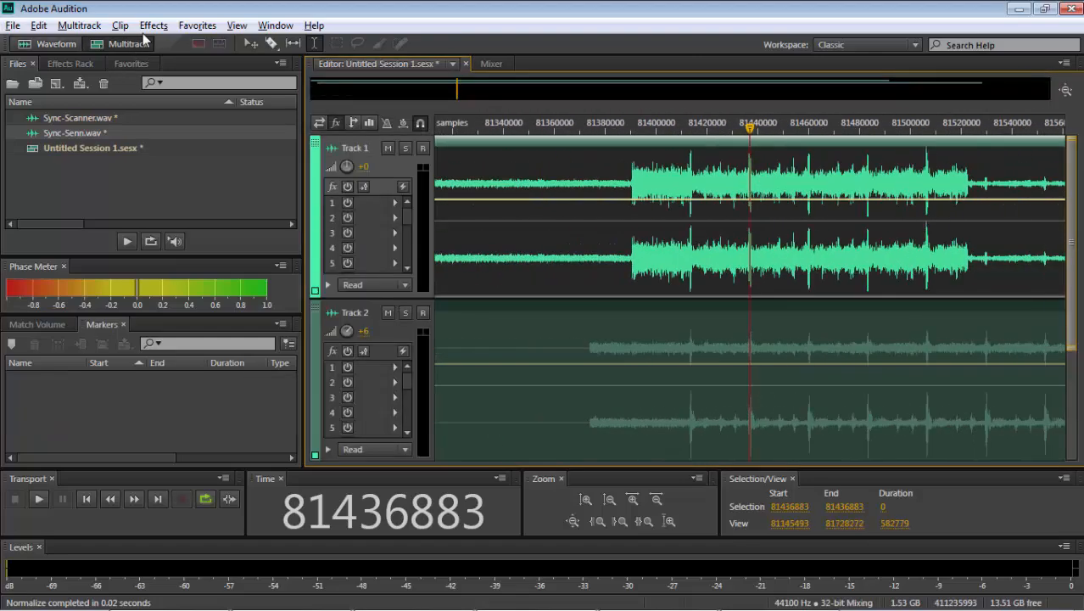
key(minus)
key(minus)
key(minus)
key(minus)
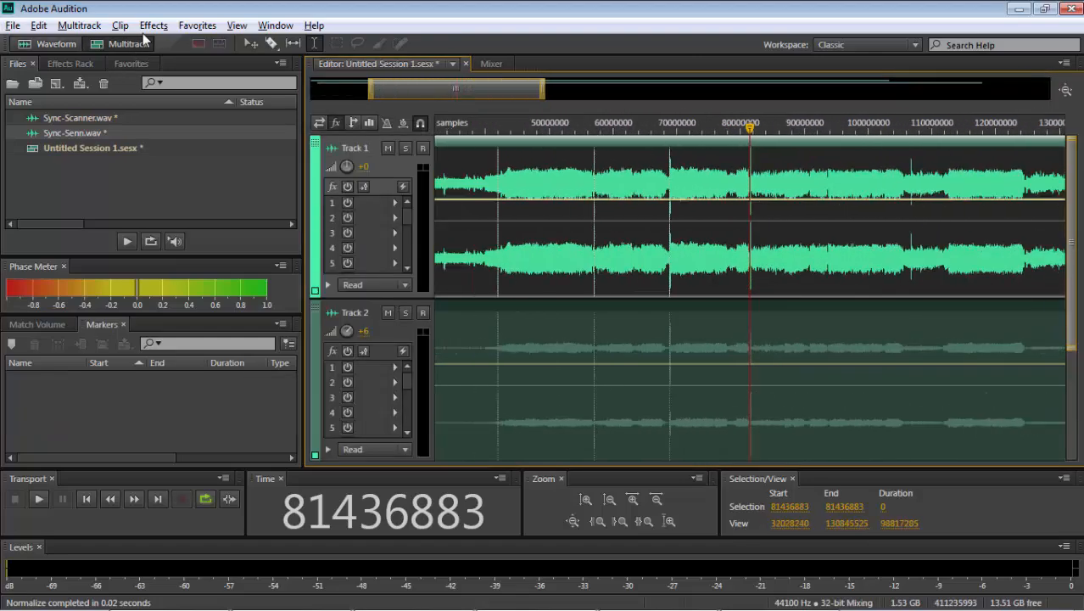
click(773, 320)
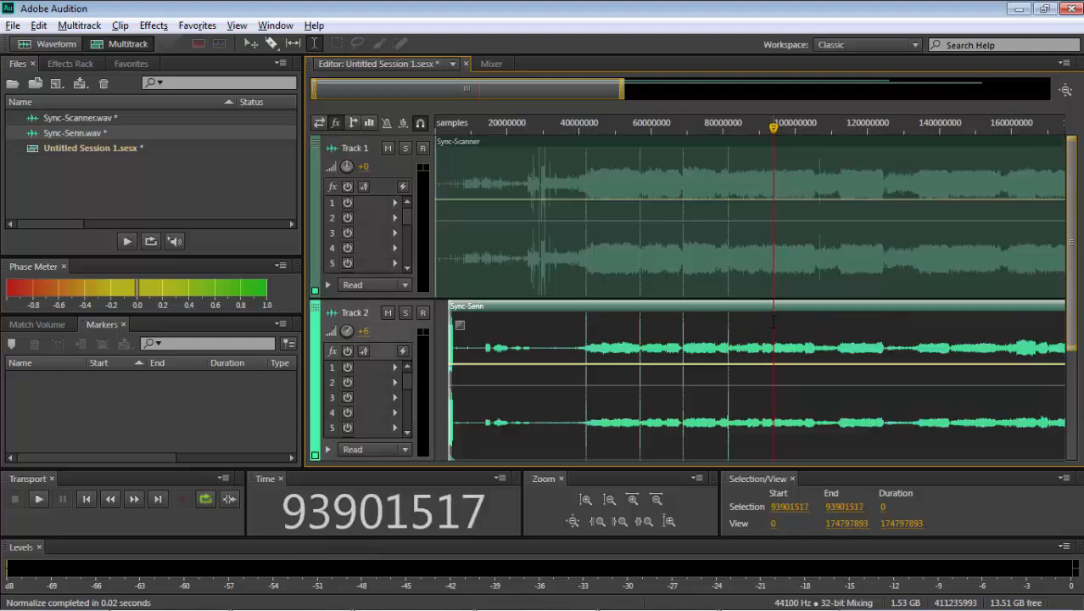
key(space)
key(space)
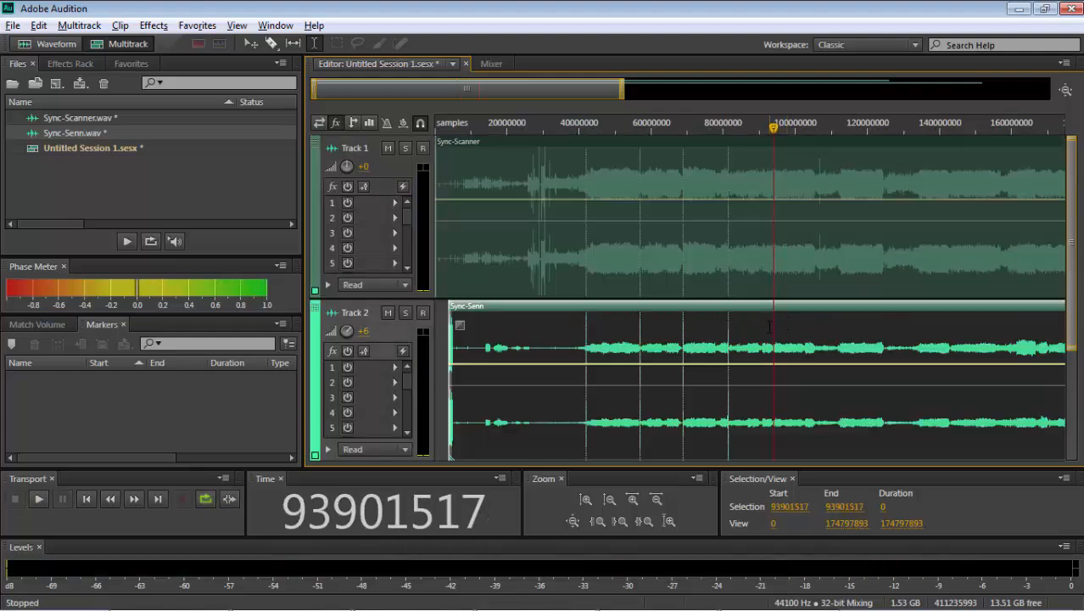
- Locate the quiet passage shared by both tracks around sample 93700139
click(770, 322)
key(equal)
key(equal)
key(equal)
key(equal)
key(equal)
key(equal)
key(equal)
key(equal)
key(equal)
key(equal)
key(equal)
key(equal)
key(equal)
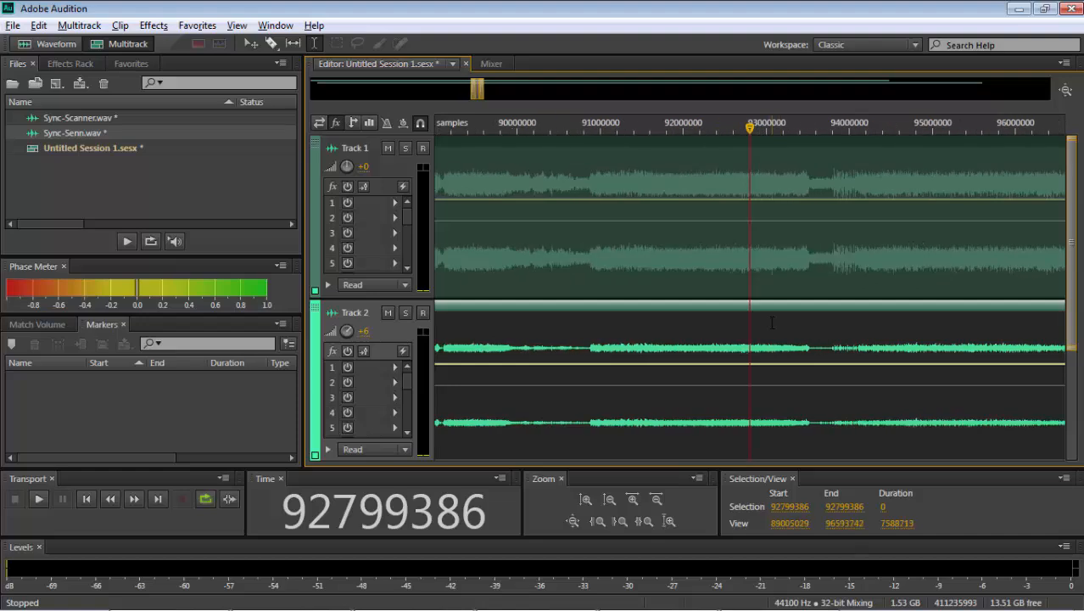
click(880, 326)
key(equal)
key(equal)
key(equal)
key(equal)
key(equal)
key(equal)
key(equal)
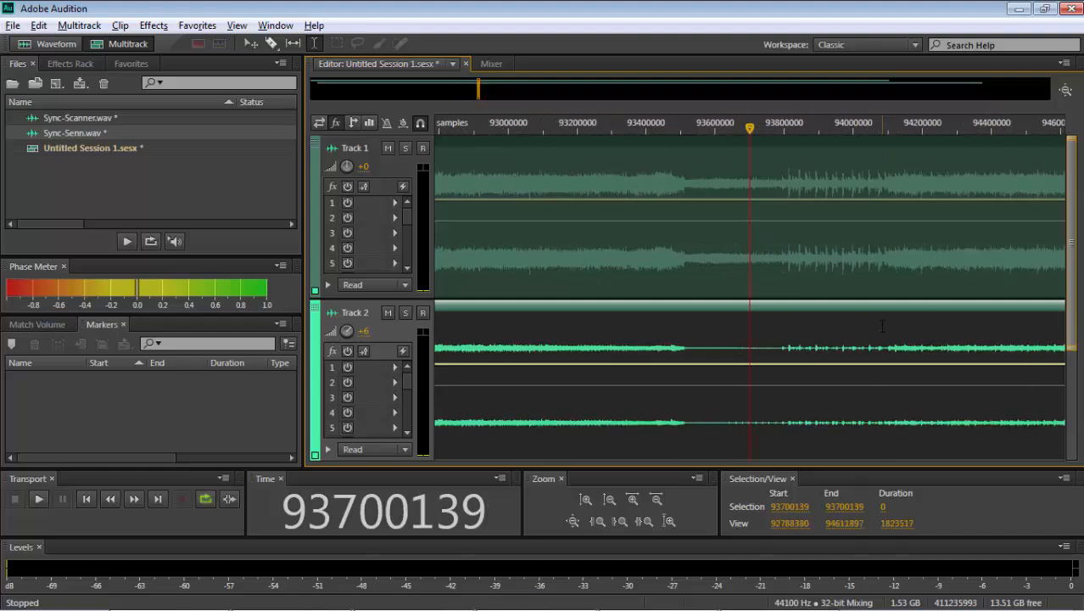
- Normalize samples 93628272 to 93781153 of Sync-Senn to -0.1 dB and return to the multitrack session
double_click(671, 379)
key(space)
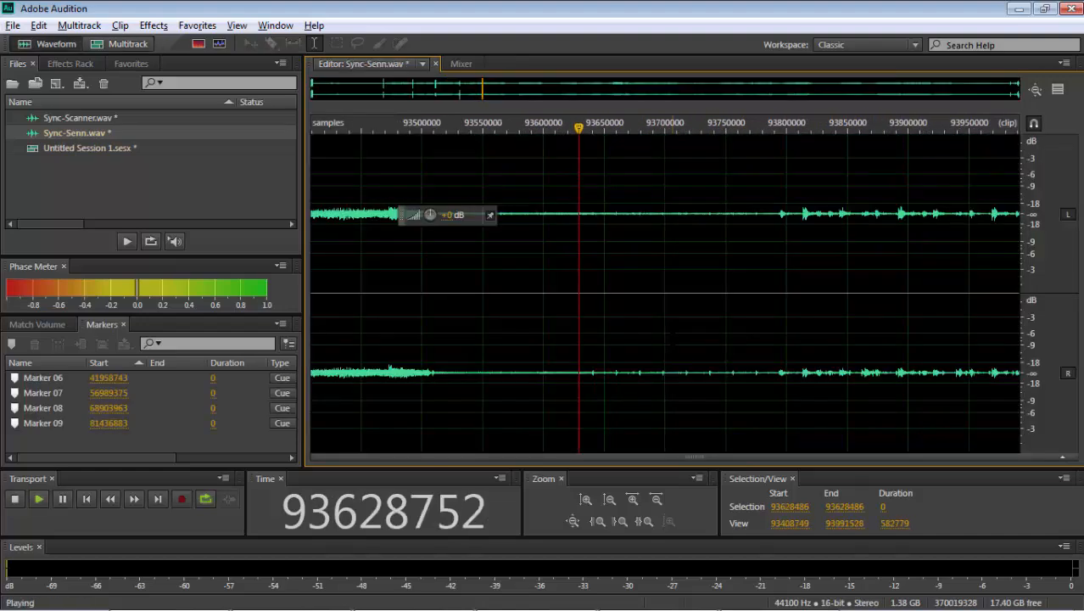
drag(578, 319, 789, 318)
key(space)
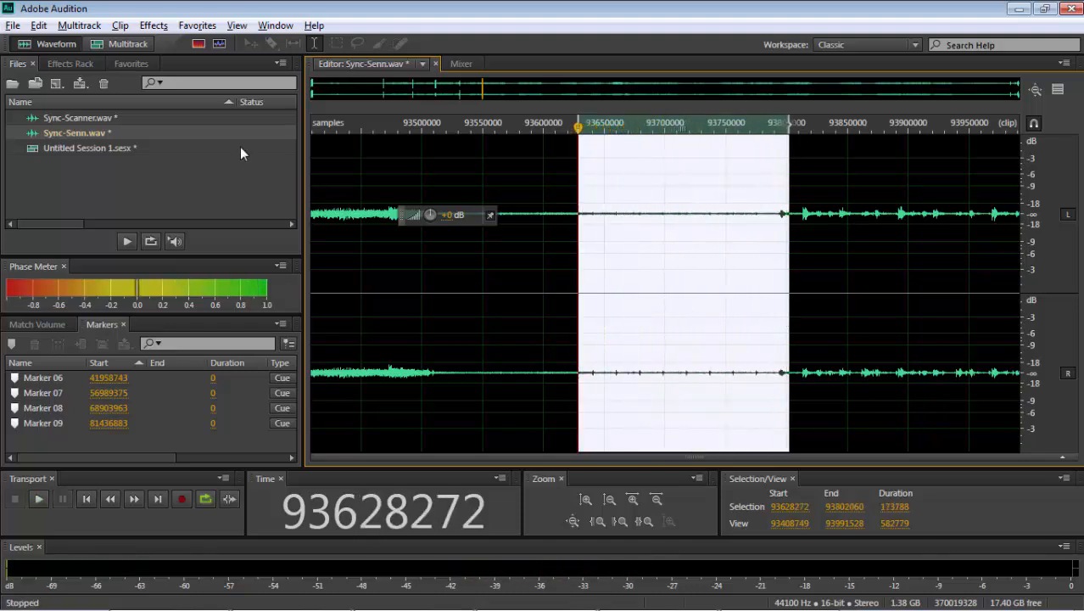
drag(788, 362, 763, 361)
click(197, 25)
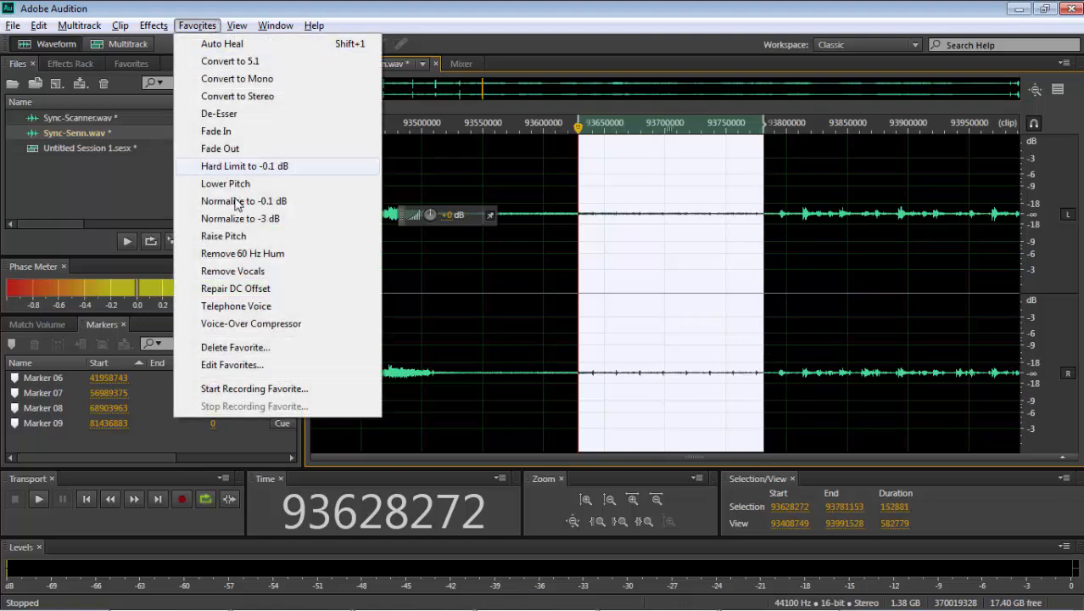
click(235, 201)
click(119, 43)
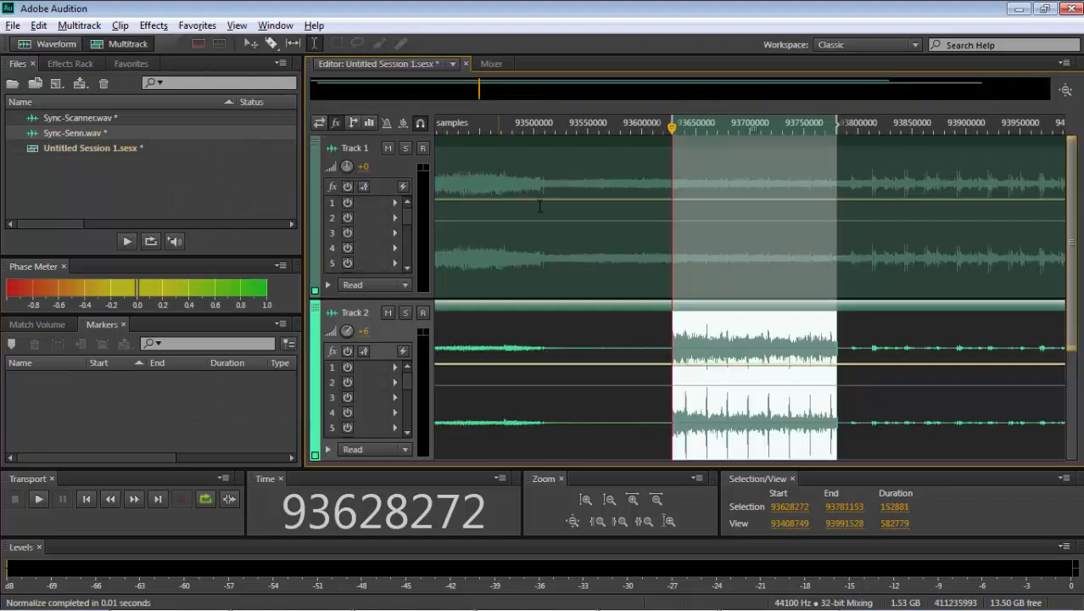
- Normalize the same sample range of Sync-Scanner to -0.1 dB and return to the multitrack session
click(643, 520)
double_click(661, 280)
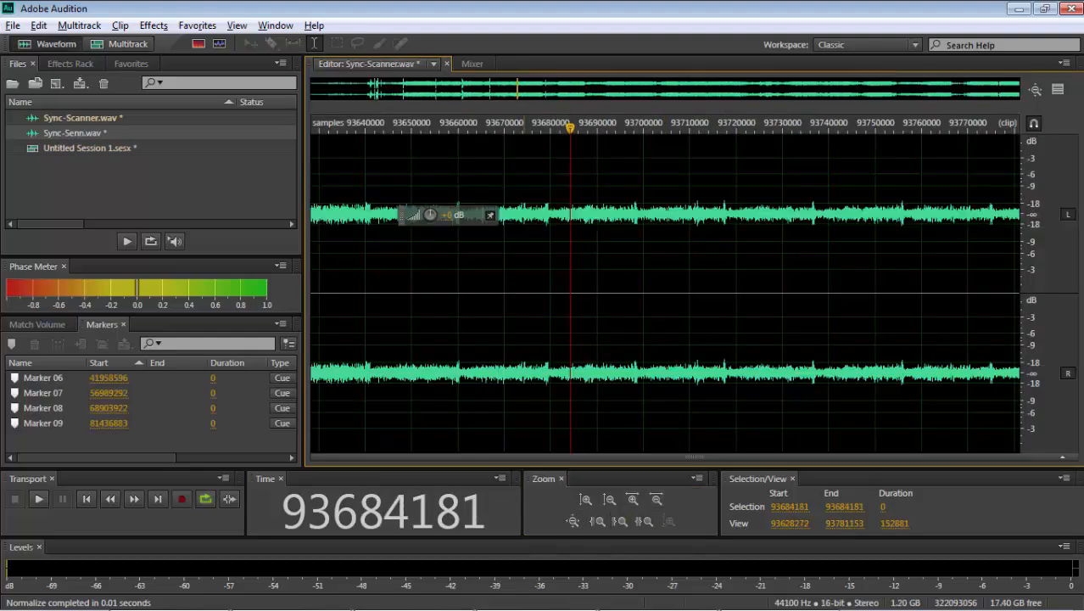
double_click(525, 264)
click(197, 25)
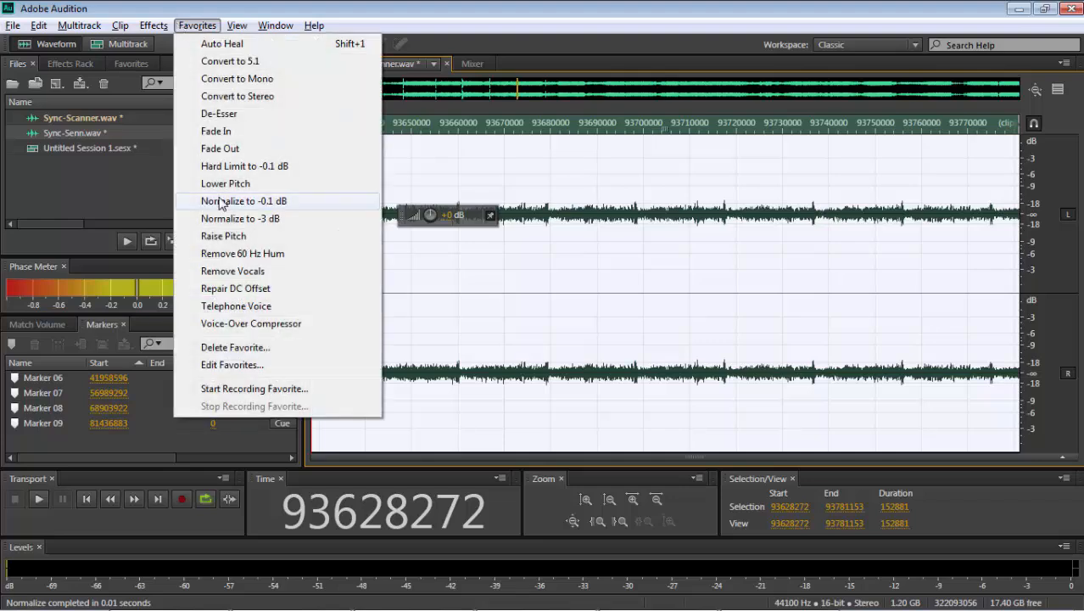
click(220, 201)
click(127, 44)
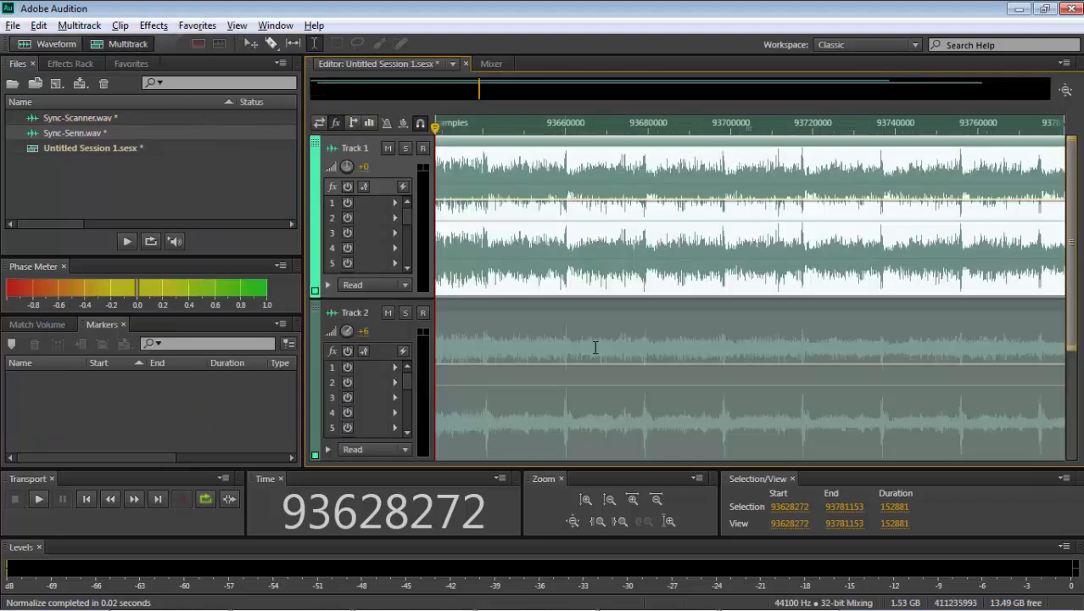
- Move the Track 2 clip about 36 samples later so its peaks around sample 93736910 line up with Track 1's
click(882, 411)
key(equal)
key(equal)
key(equal)
key(equal)
key(equal)
key(equal)
key(equal)
key(equal)
key(equal)
key(equal)
key(equal)
key(equal)
key(equal)
key(equal)
key(equal)
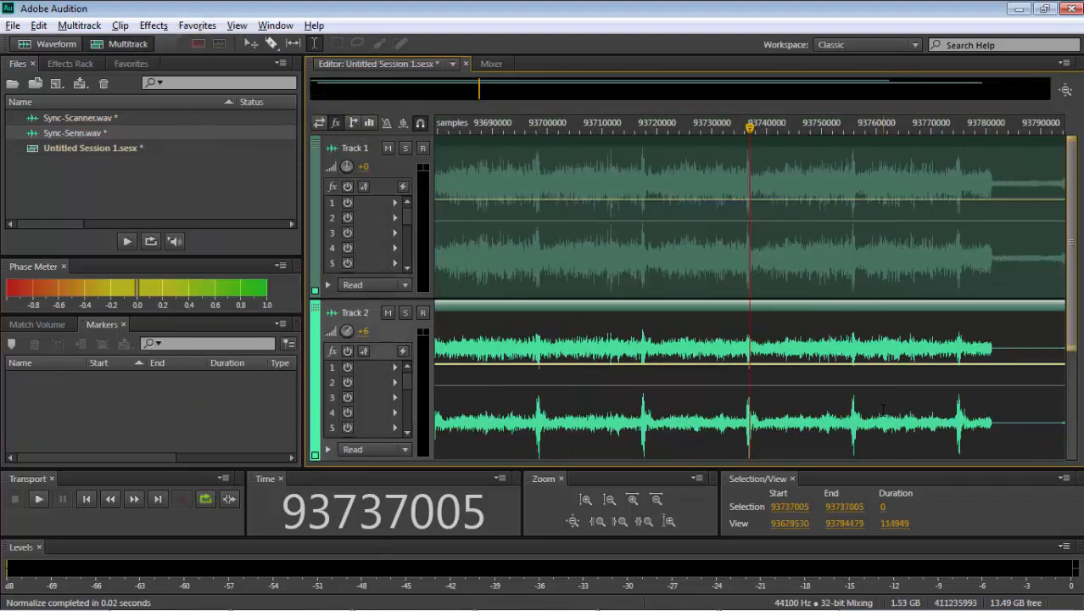
click(710, 421)
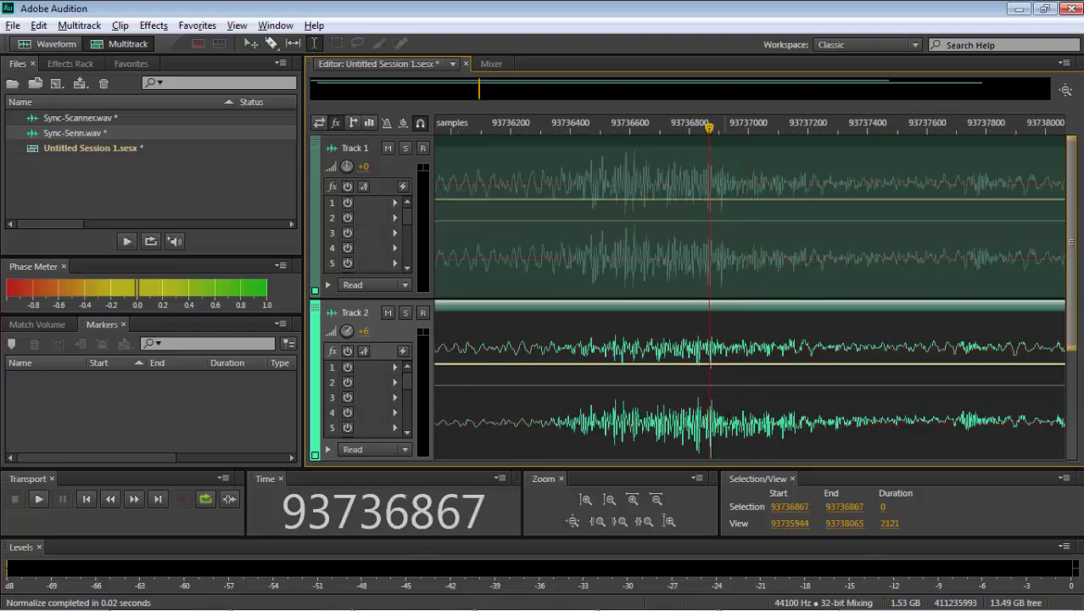
scroll(724, 422, up, 4)
key(equal)
key(equal)
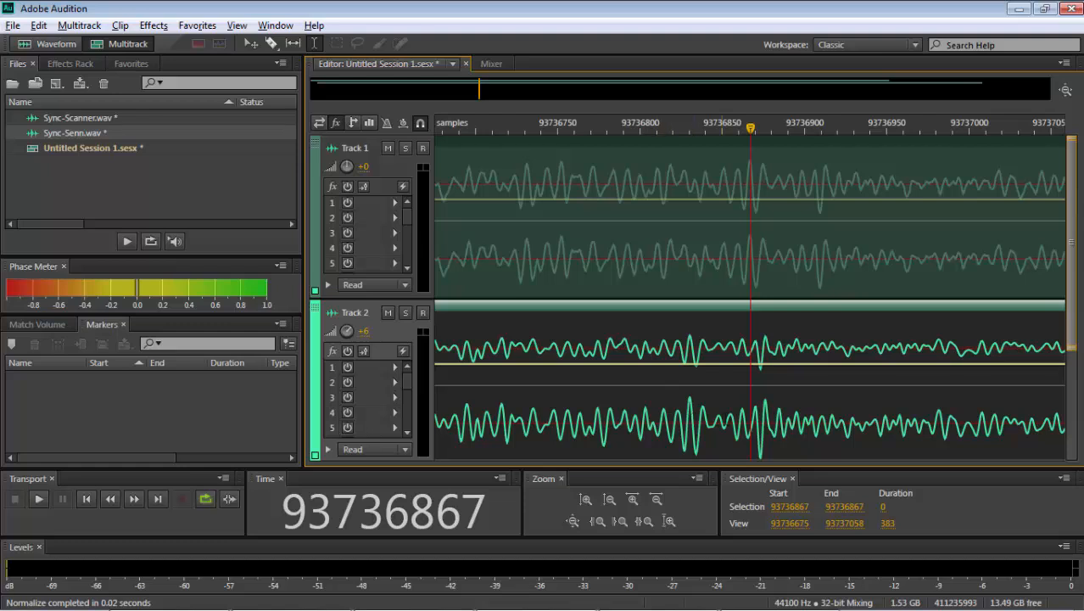
click(805, 429)
click(815, 428)
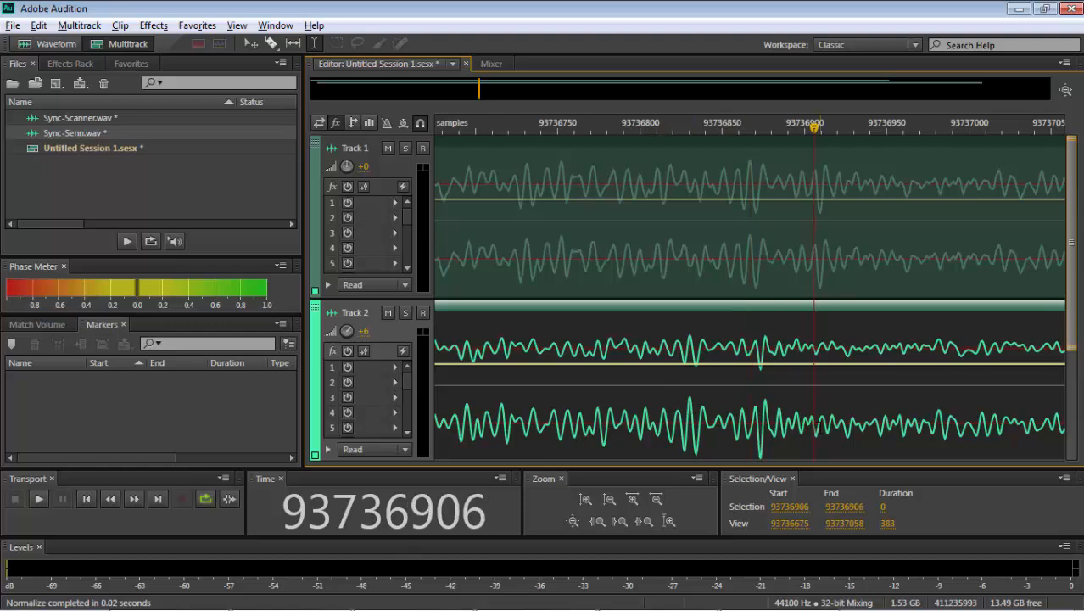
click(820, 427)
drag(822, 427, 889, 426)
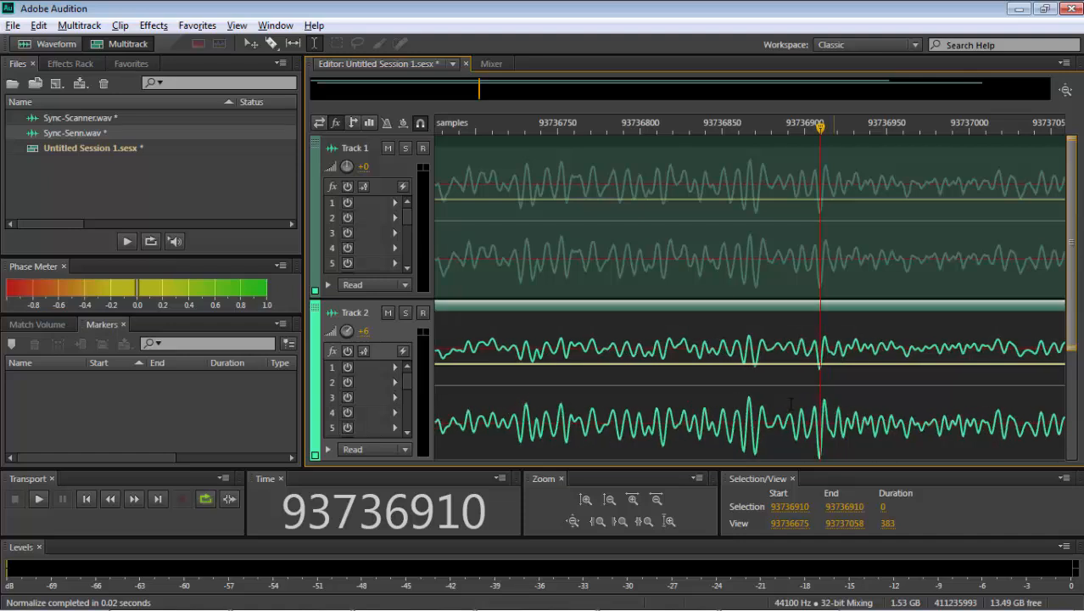
- Compare the successive peaks and troughs of both tracks between samples 93736696 and 93736763
click(467, 403)
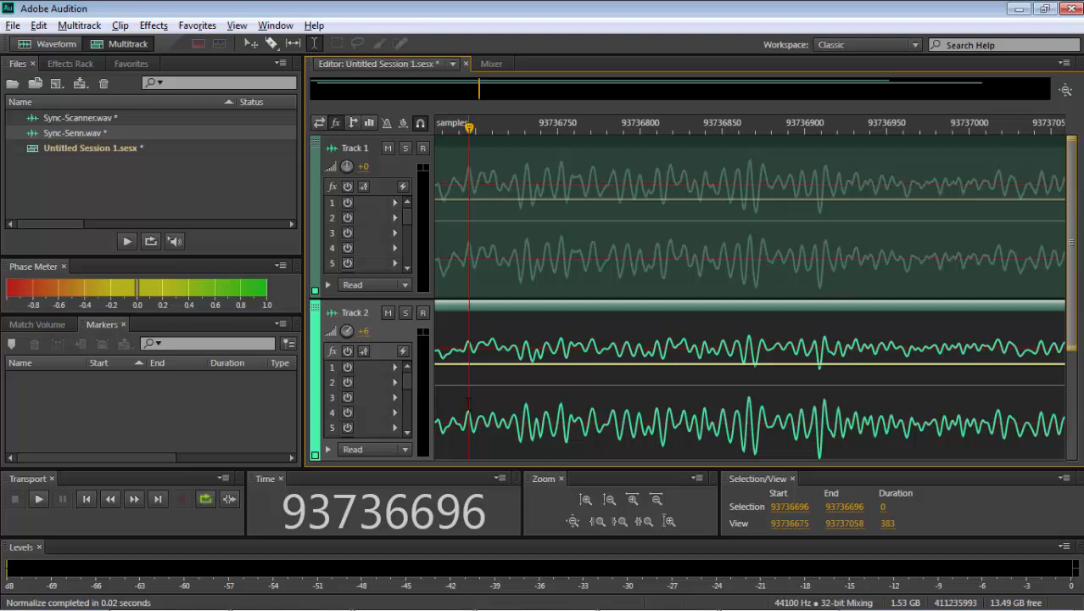
click(520, 405)
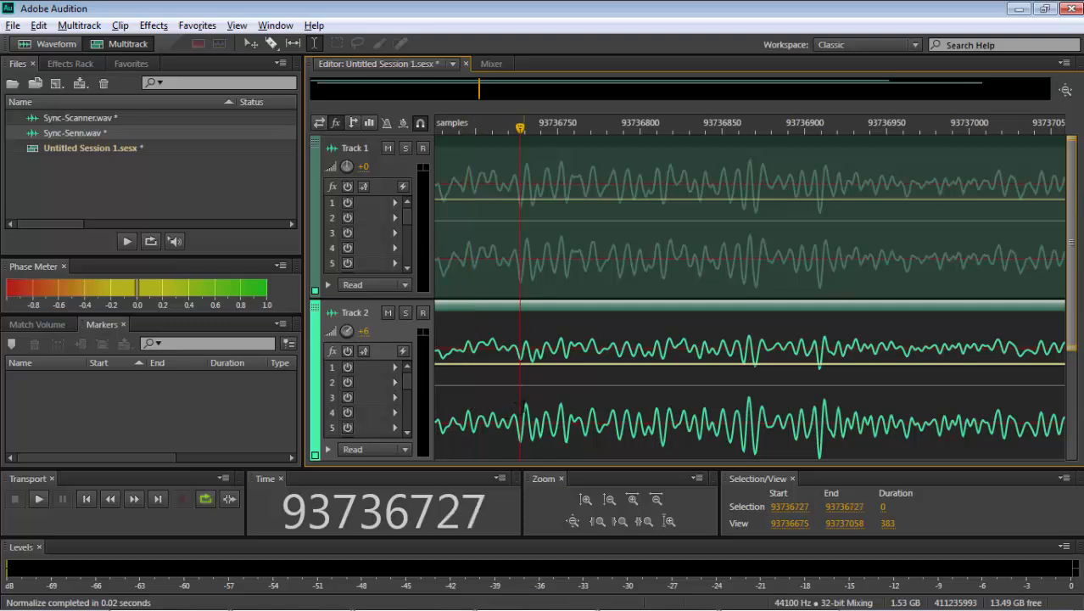
click(525, 404)
click(532, 404)
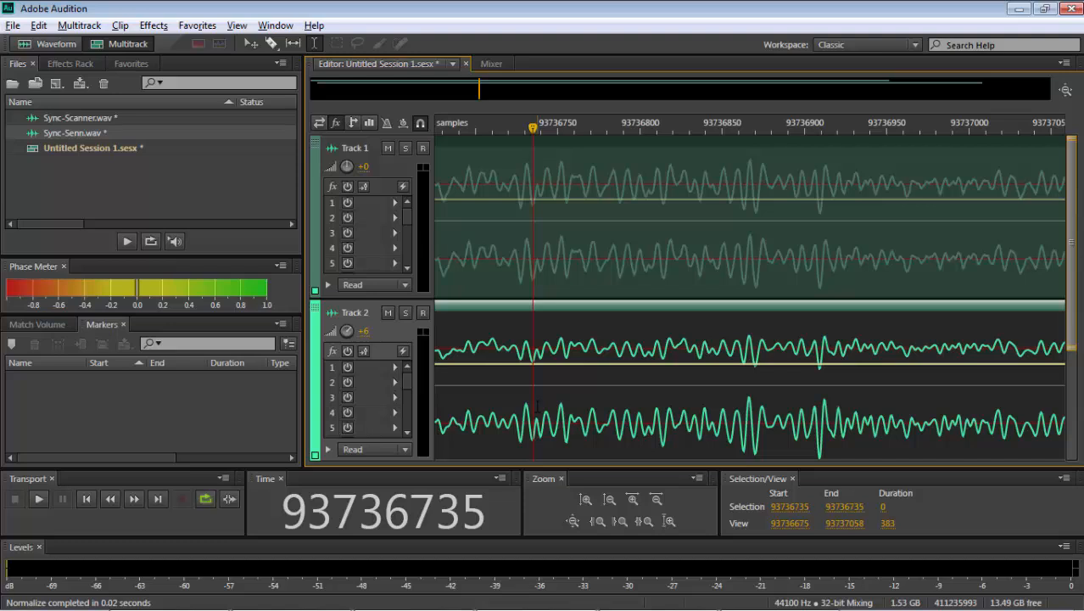
click(537, 405)
click(547, 406)
click(554, 408)
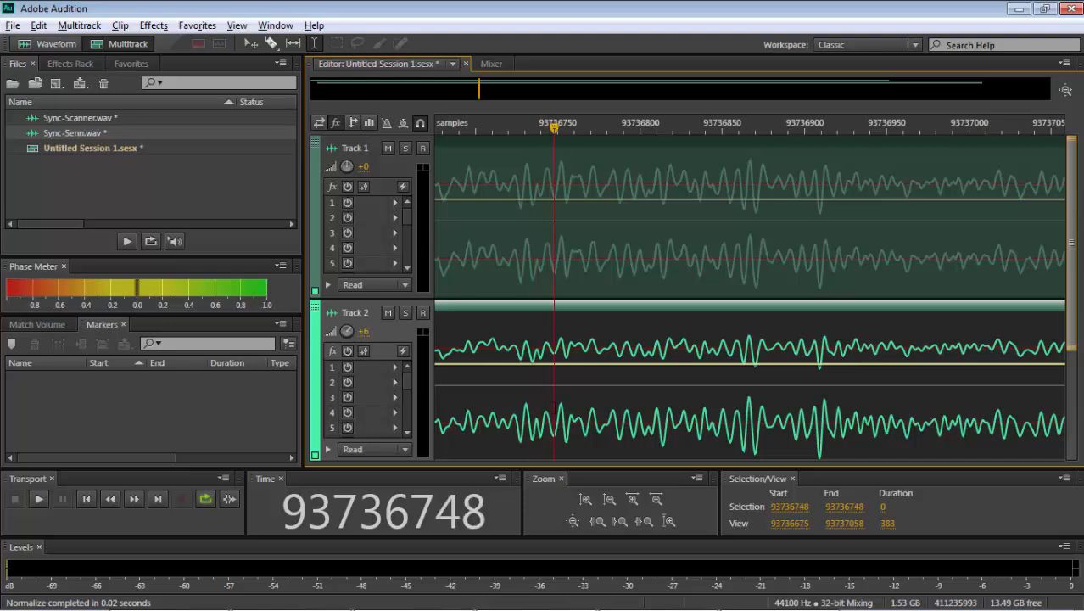
click(566, 406)
click(570, 405)
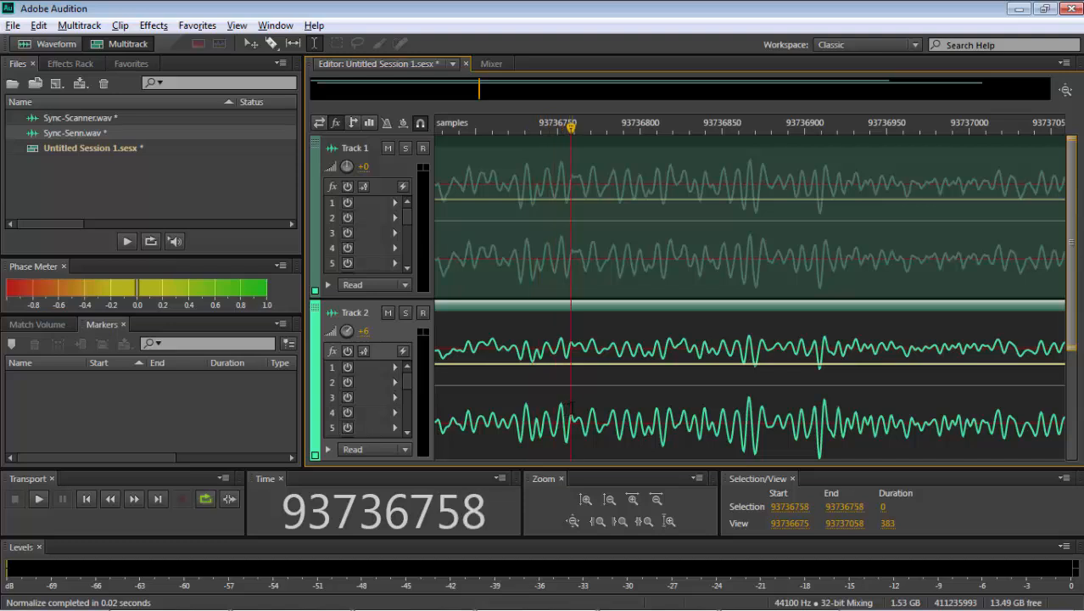
click(579, 408)
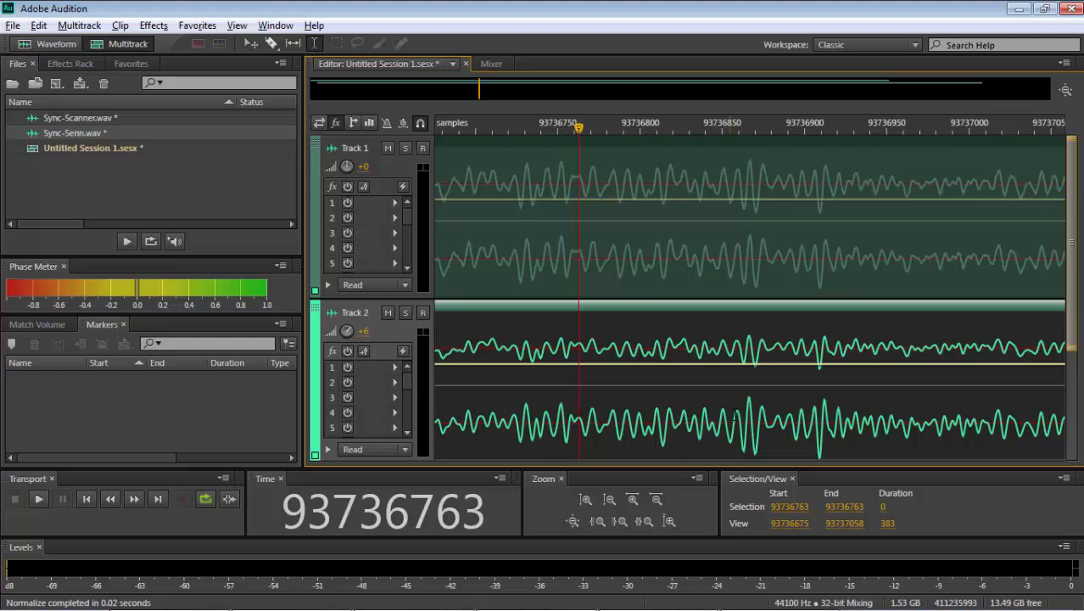
- Compare the individual samples of both tracks at the peak near 93736867 and the trough near 93736871
click(748, 406)
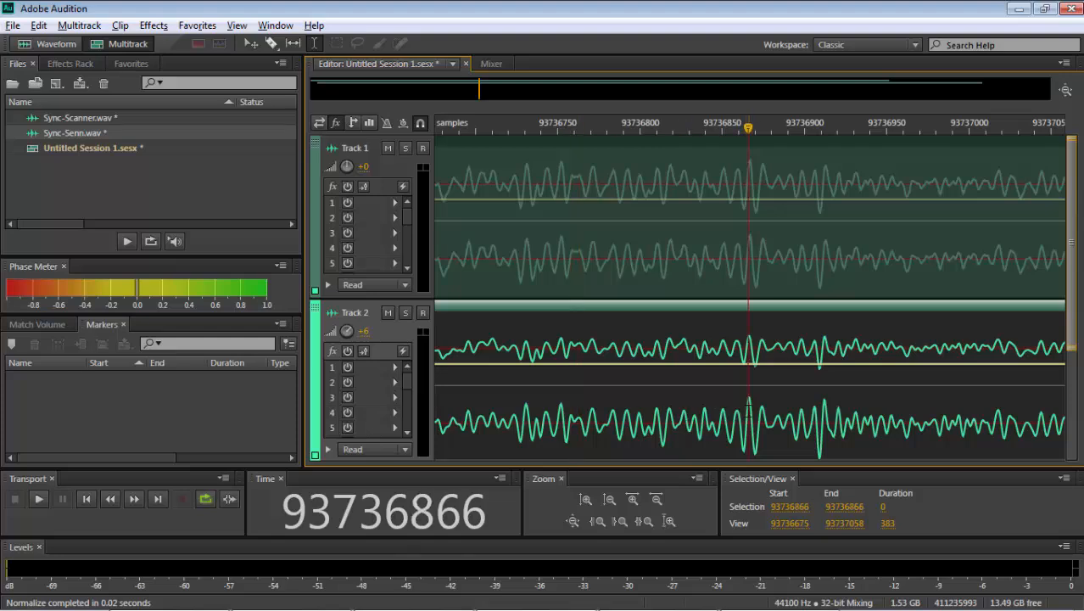
scroll(749, 407, up, 5)
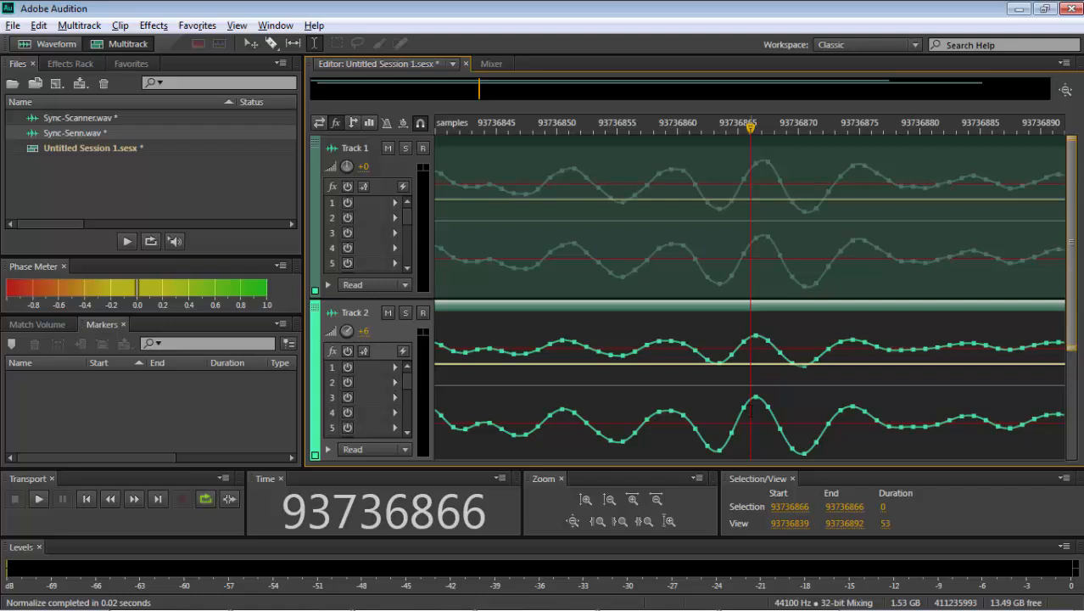
click(758, 407)
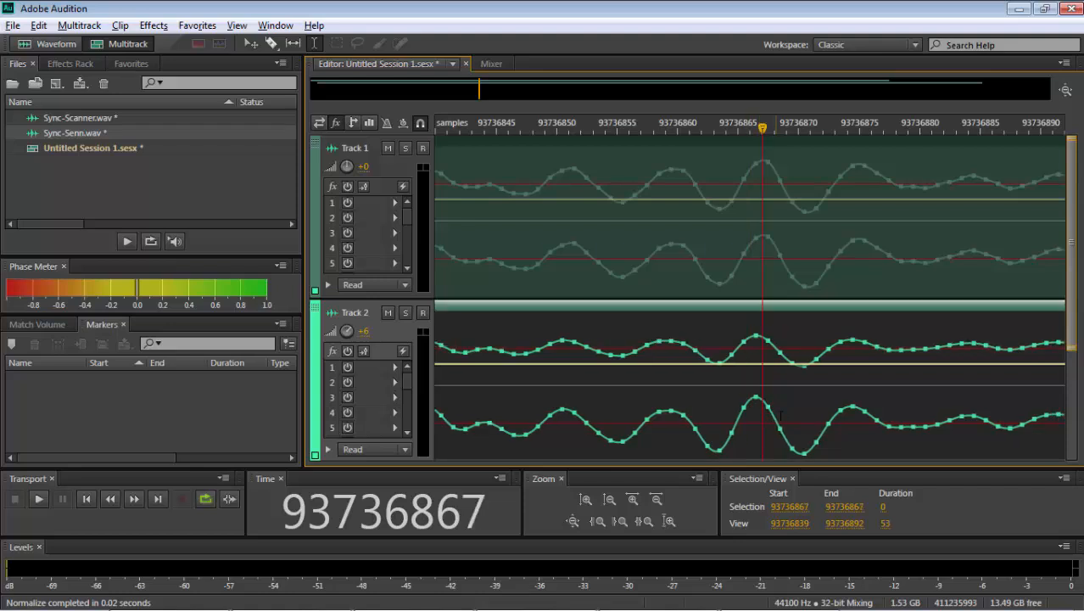
click(762, 236)
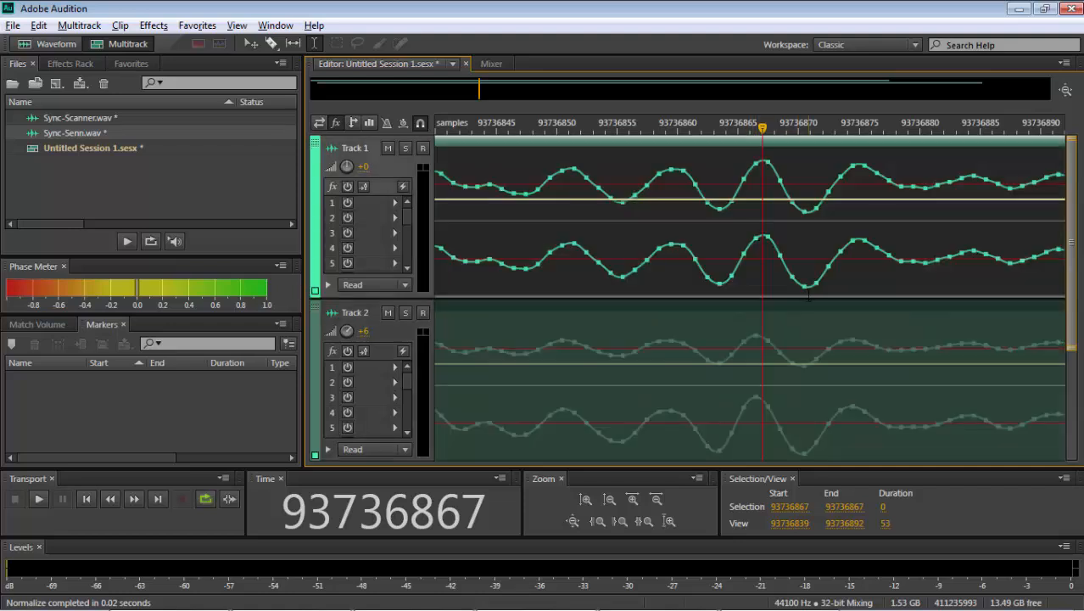
click(801, 286)
click(812, 286)
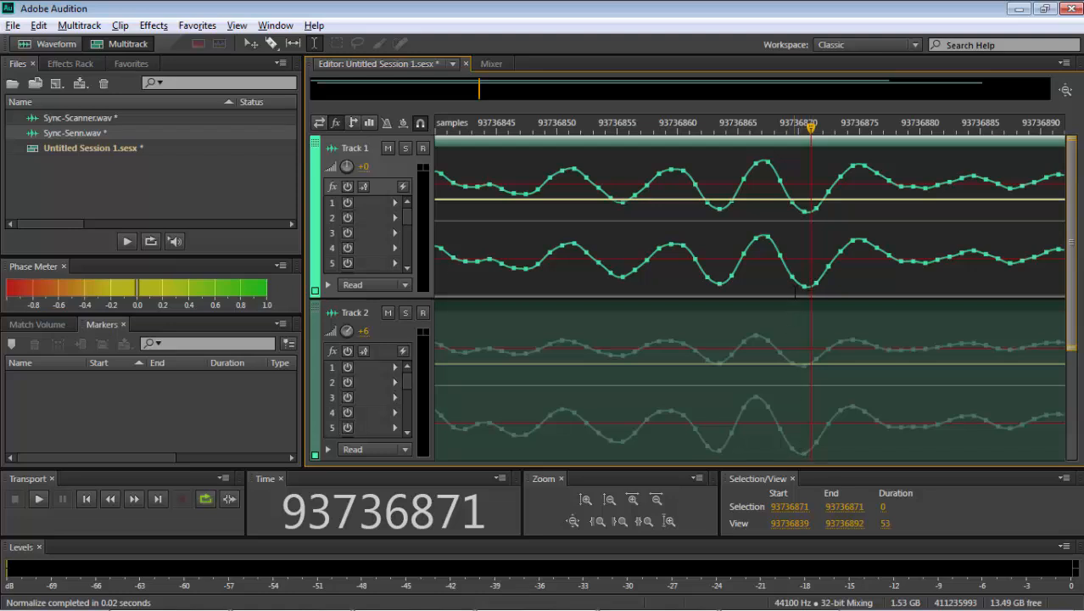
click(803, 444)
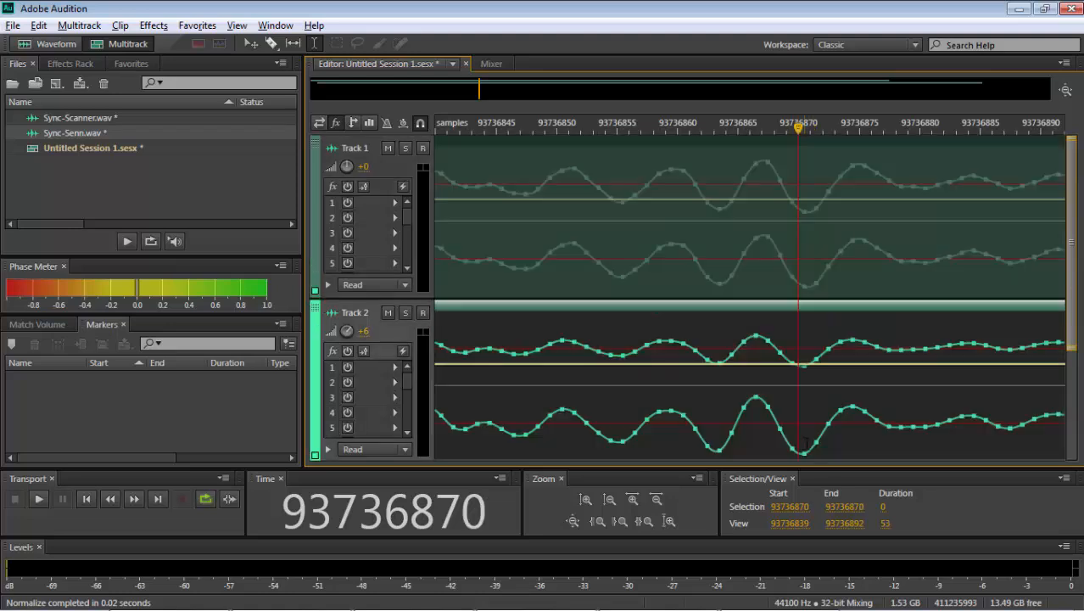
- Add a marker at sample 93736871 in both the Sync-Senn and Sync-Scanner files and return to the multitrack session
double_click(809, 442)
key(m)
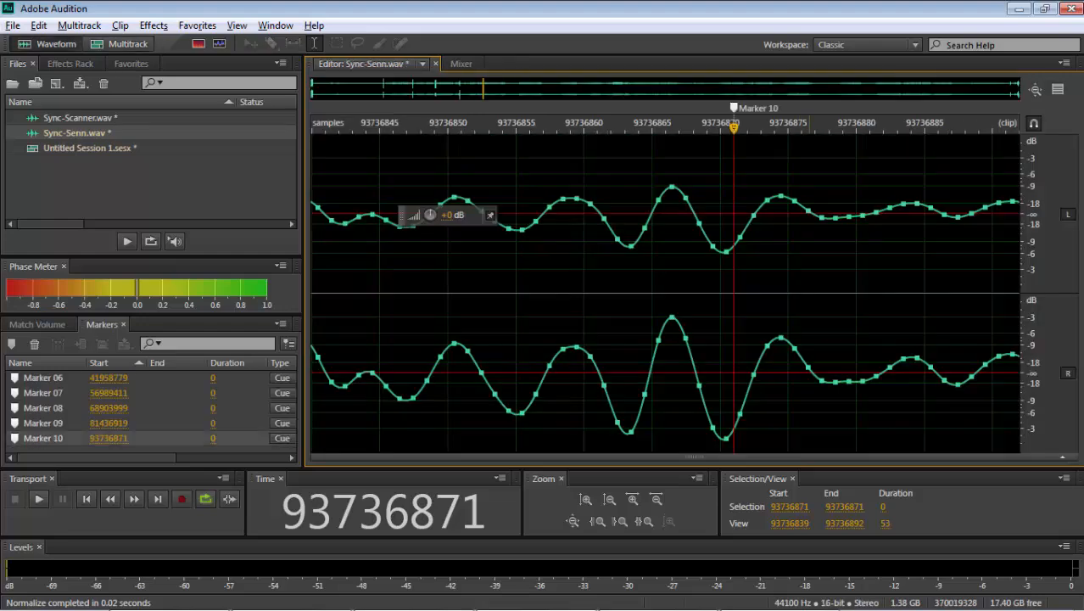
click(123, 45)
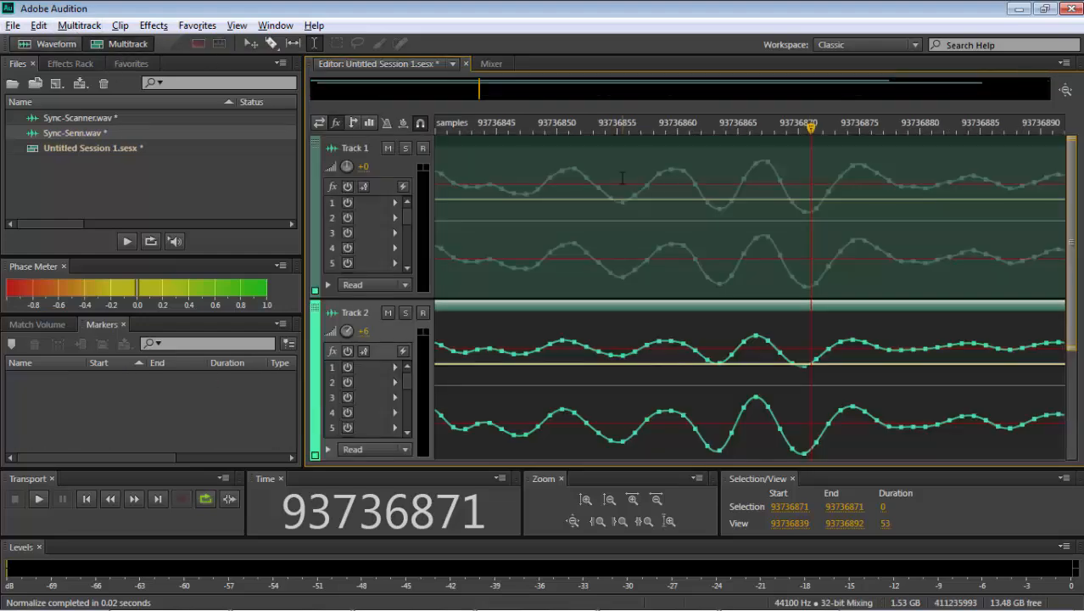
double_click(811, 256)
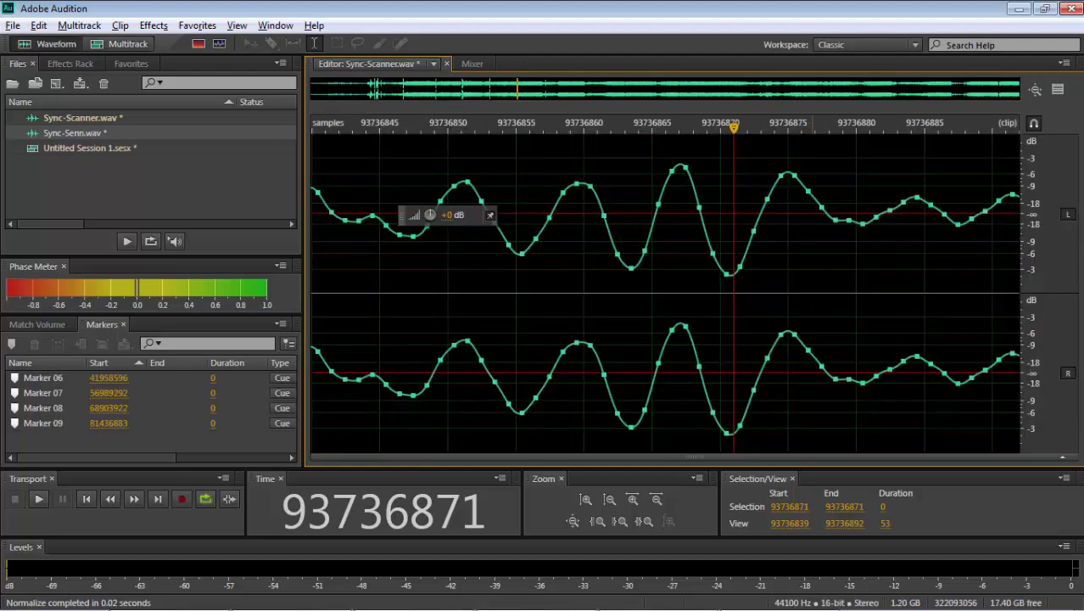
key(m)
click(126, 44)
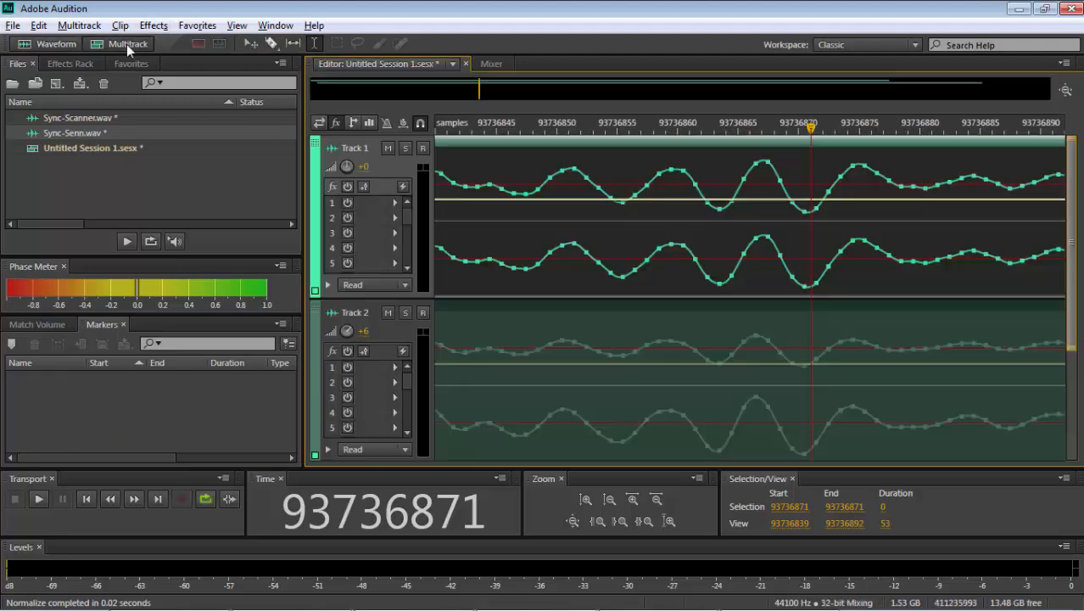
key(minus)
key(minus)
key(minus)
key(minus)
key(minus)
key(minus)
key(minus)
key(minus)
key(minus)
key(minus)
key(minus)
key(minus)
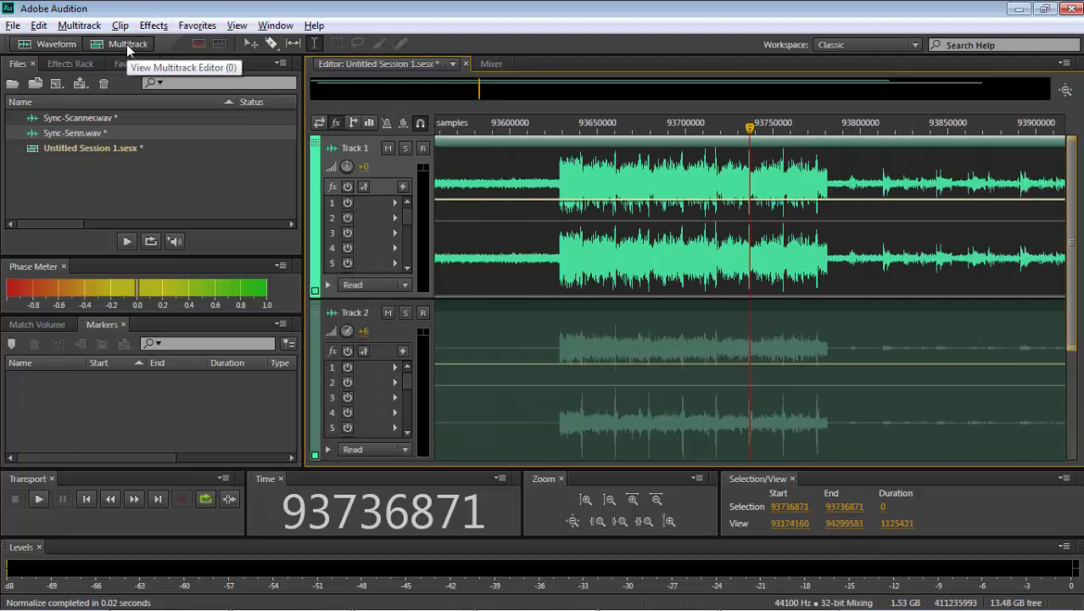
- Open the Sync-Scanner clip from the multitrack session in the waveform editor
key(minus)
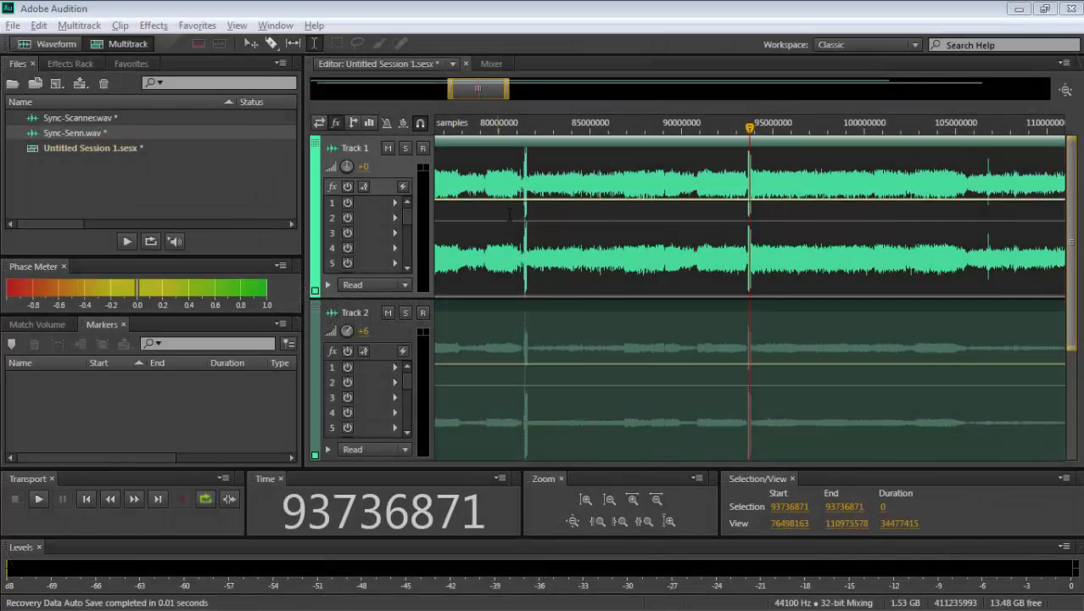
click(492, 248)
scroll(492, 248, down, 5)
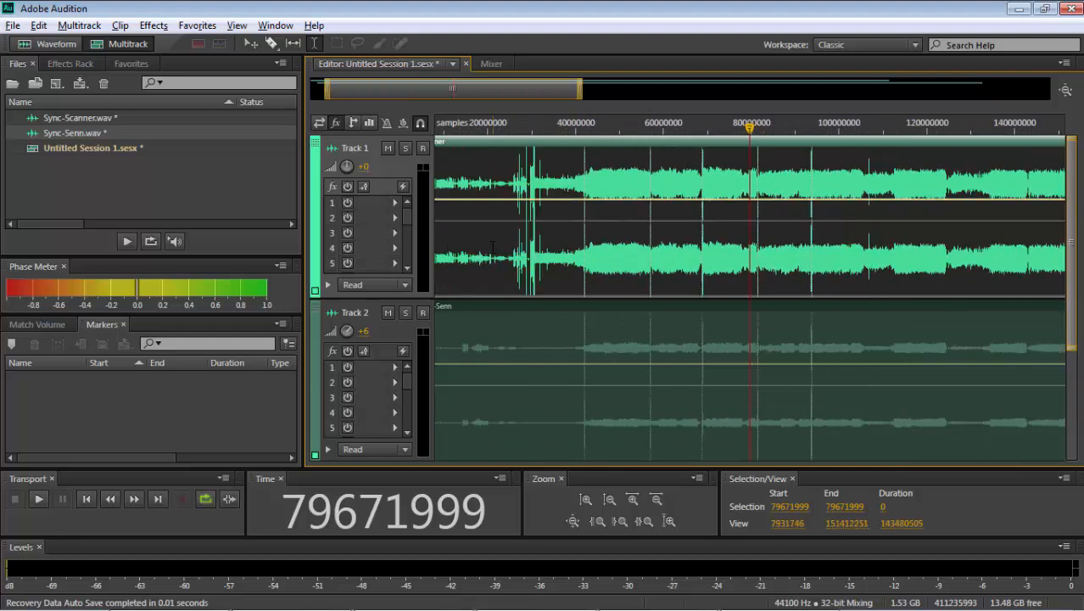
double_click(596, 257)
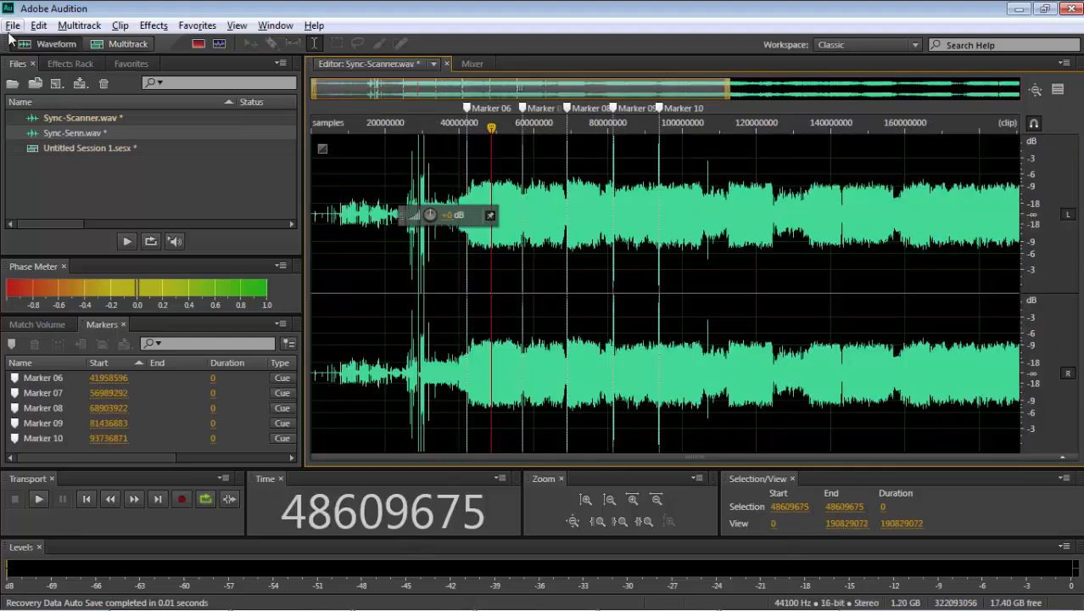
- Undo all the normalizations applied to the quiet sections of the Sync-Scanner file
click(37, 26)
click(39, 26)
key(ctrl+z)
key(ctrl+z)
key(ctrl+z)
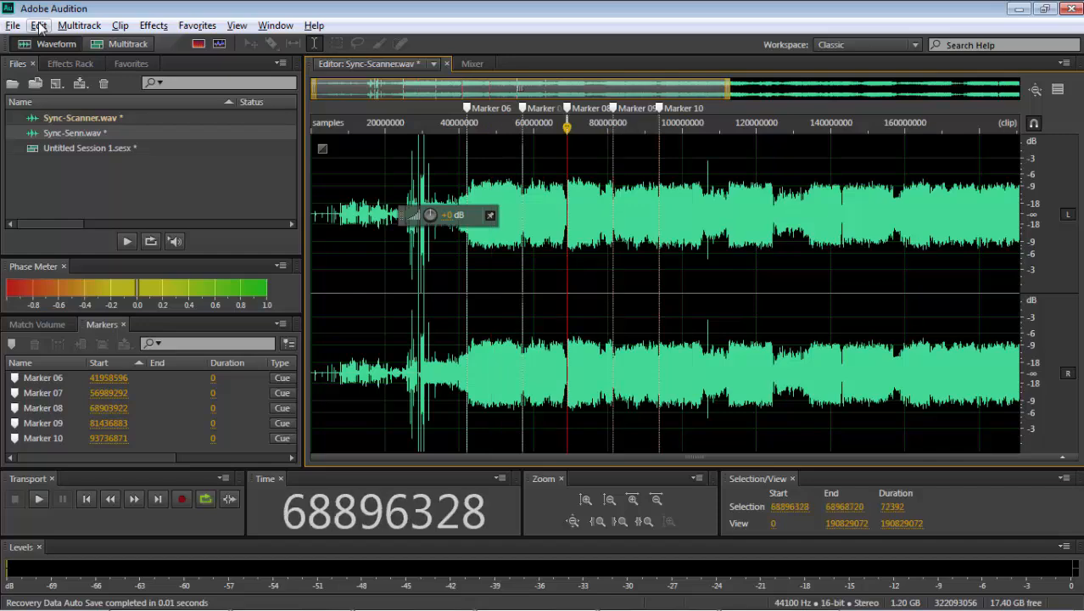
key(ctrl+z)
click(39, 26)
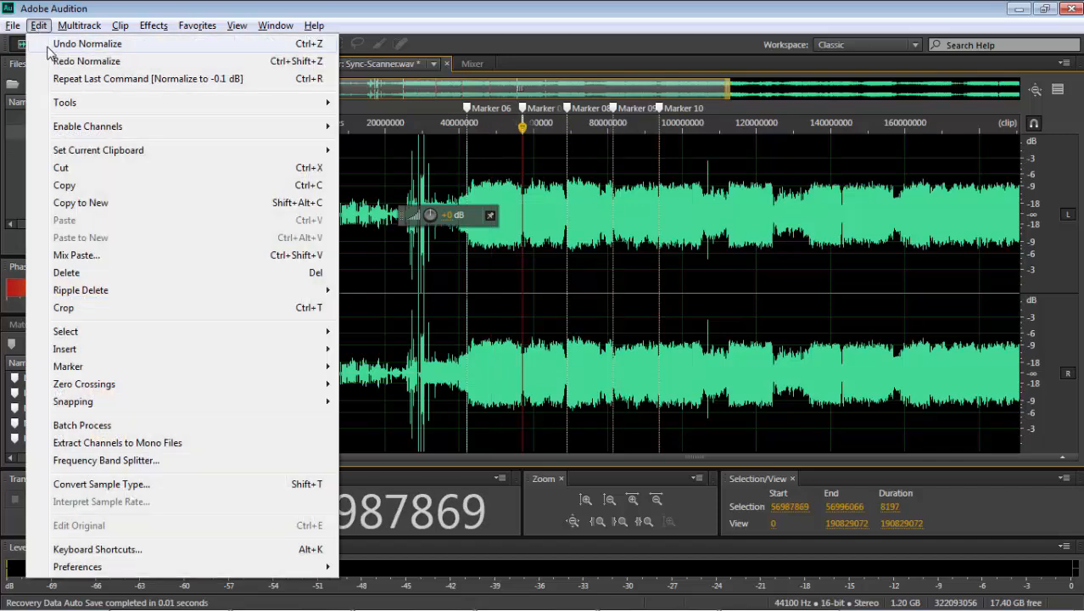
click(51, 44)
click(42, 28)
click(86, 42)
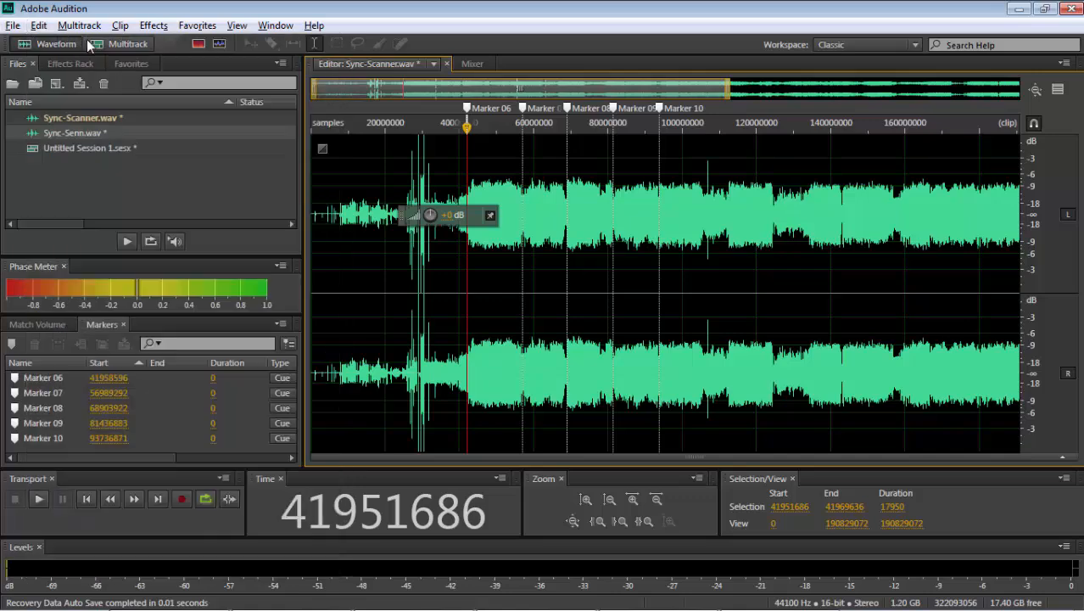
- Undo all the normalizations in the Sync-Senn file and return to the multitrack session
click(119, 43)
double_click(528, 336)
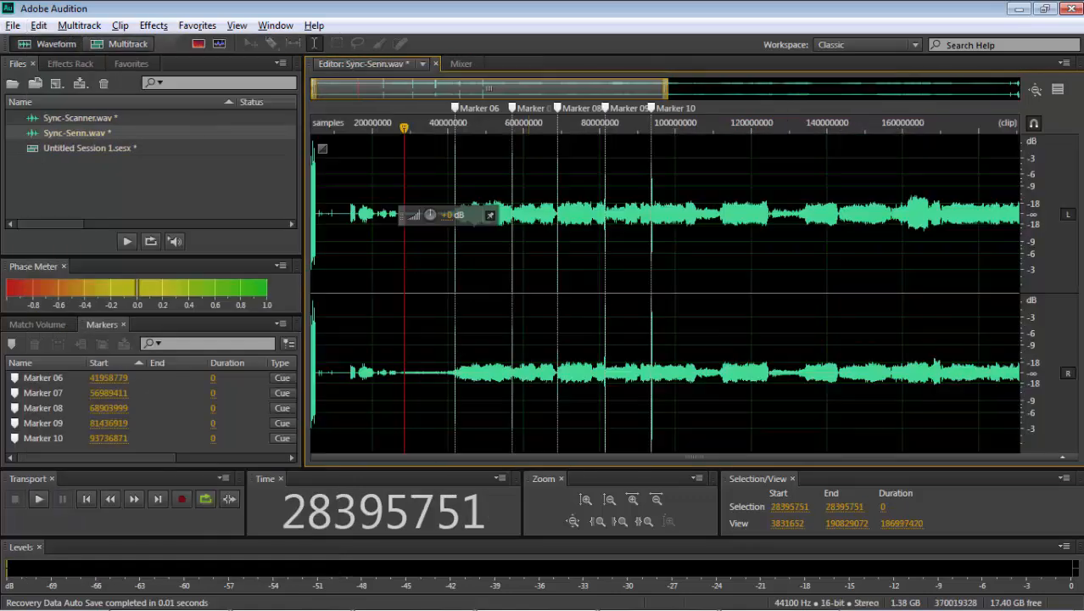
click(39, 25)
click(51, 44)
key(ctrl+z)
key(ctrl+z)
key(ctrl+z)
key(ctrl+z)
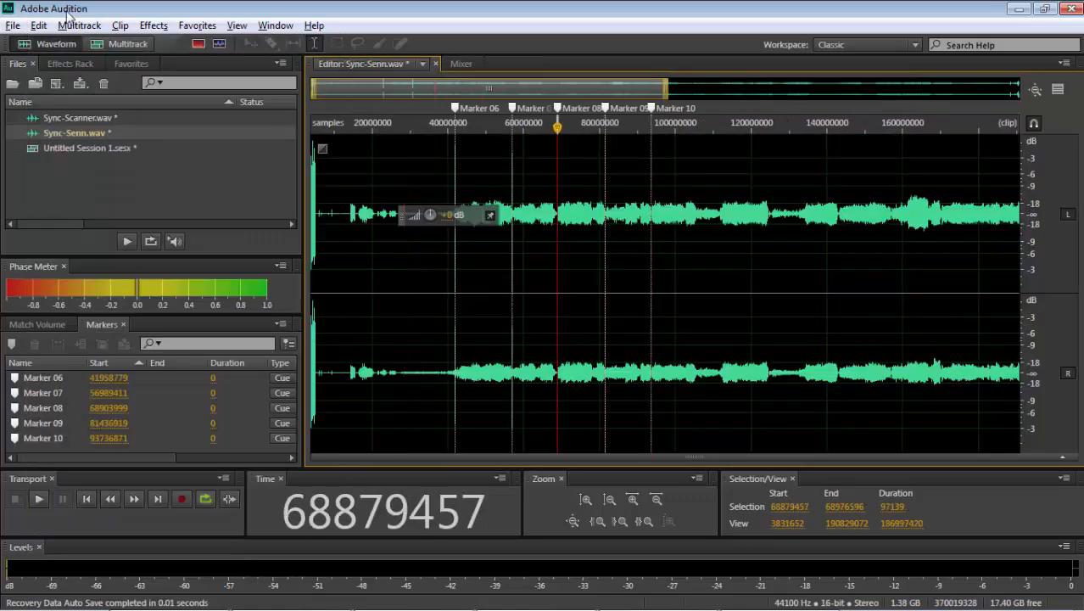
click(37, 27)
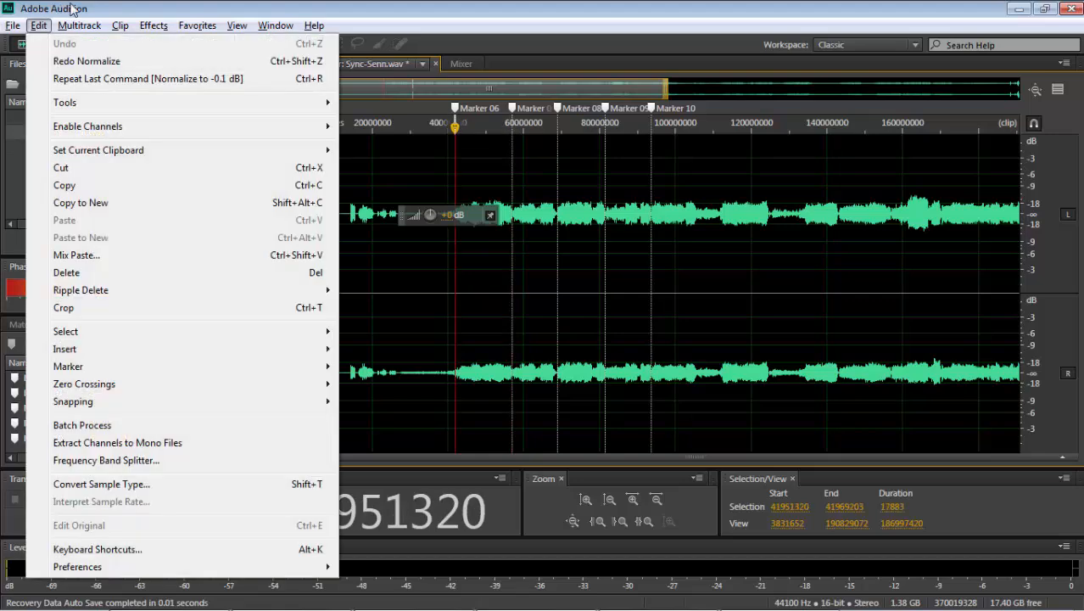
click(73, 7)
click(111, 48)
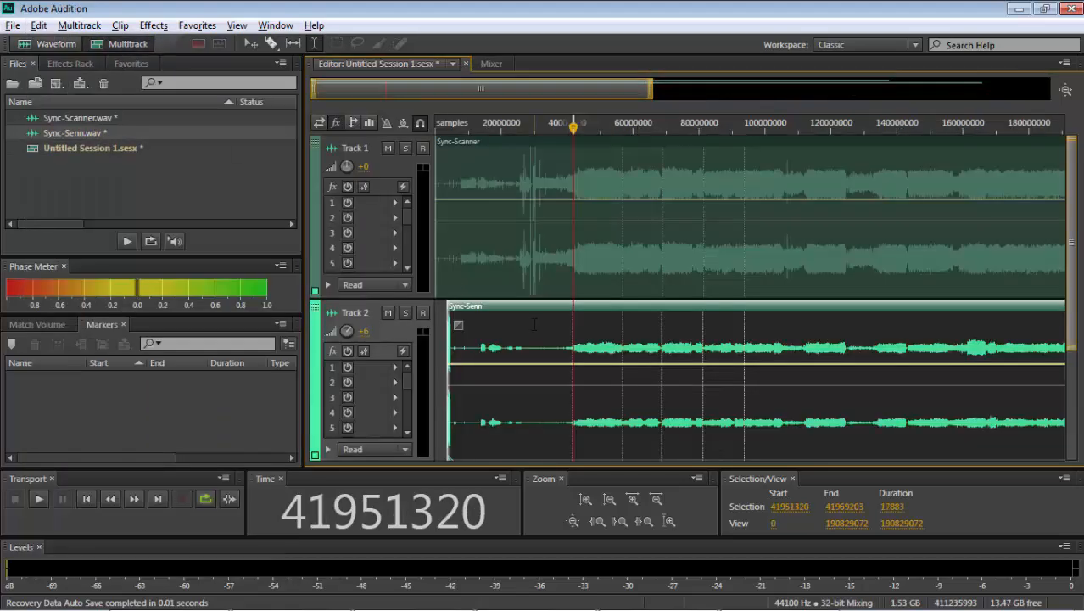
- Move the Track 2 clip about 183 samples earlier so its first marker lines up with Track 1's marker at sample 41958596
scroll(573, 329, up, 11)
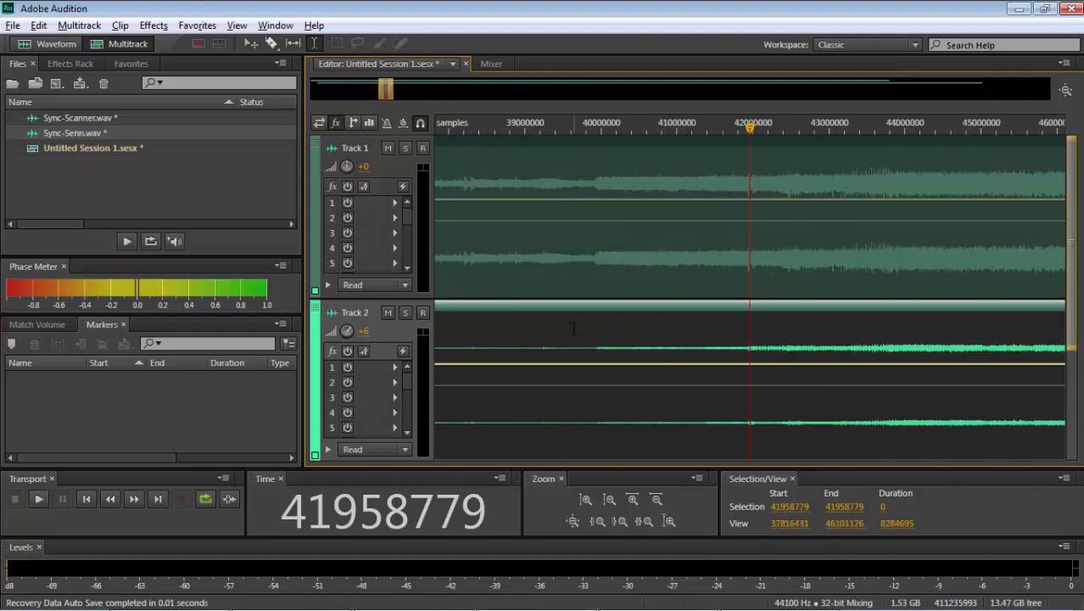
scroll(574, 329, up, 18)
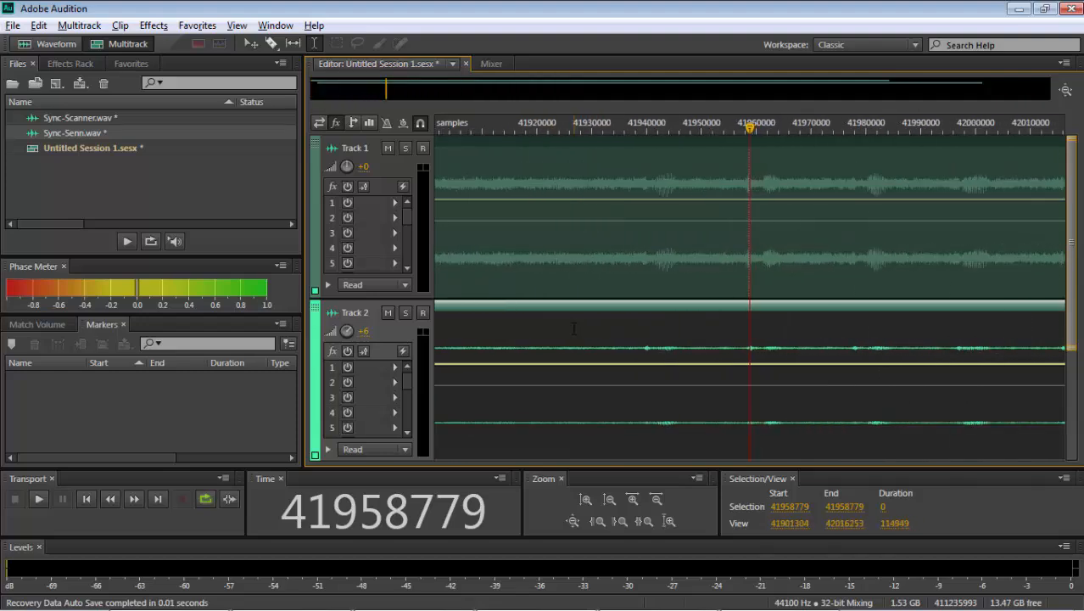
scroll(573, 328, up, 15)
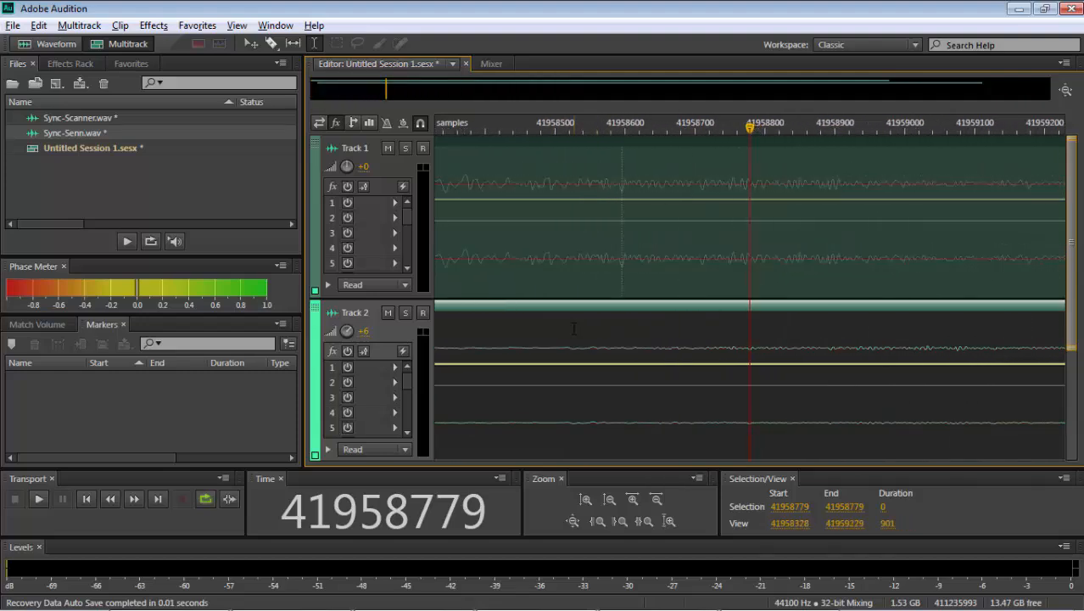
click(574, 328)
click(579, 328)
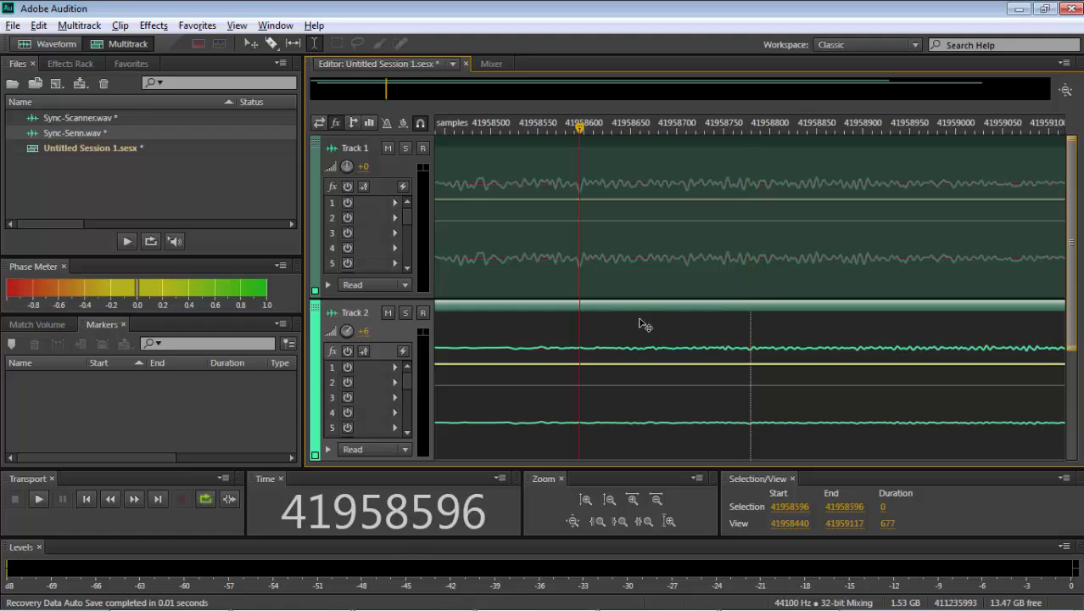
drag(500, 328, 473, 326)
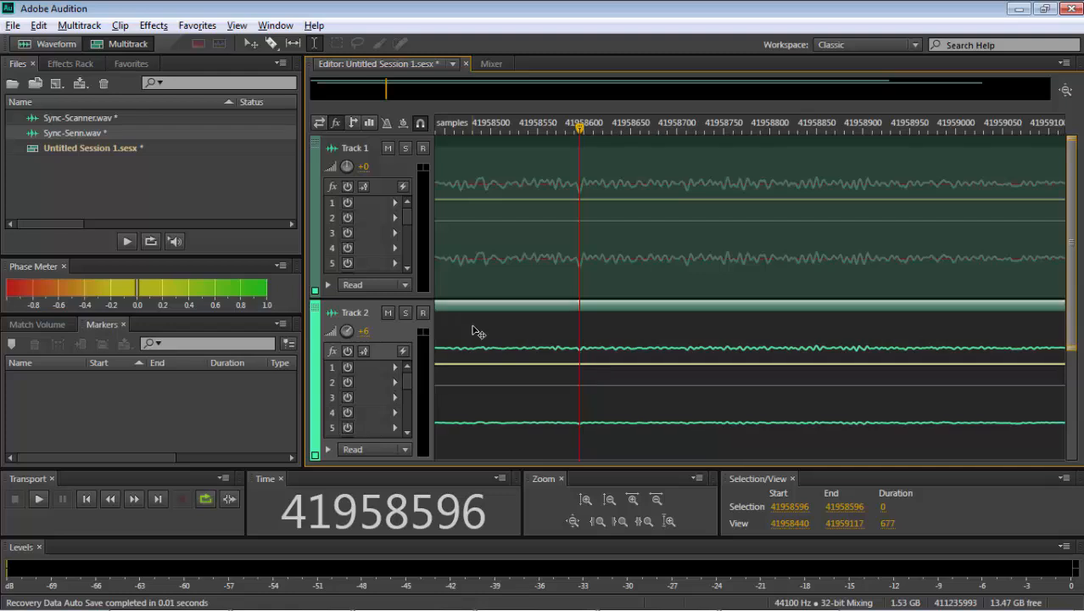
- Compare both tracks' waveforms around sample 41958596, at single-sample level and across the surrounding passage
scroll(473, 327, up, 4)
scroll(473, 329, up, 4)
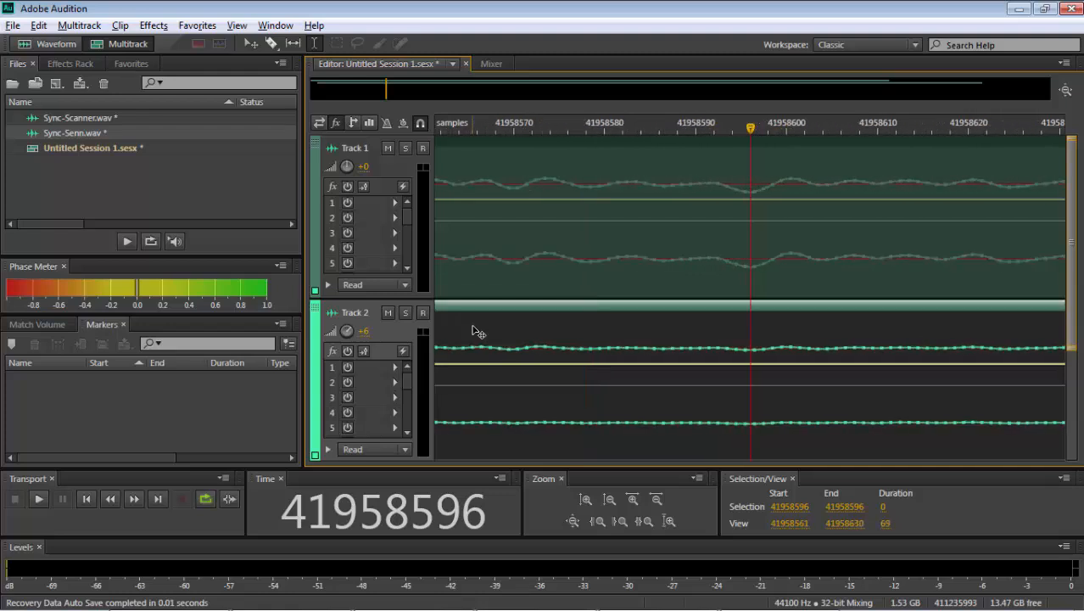
click(742, 339)
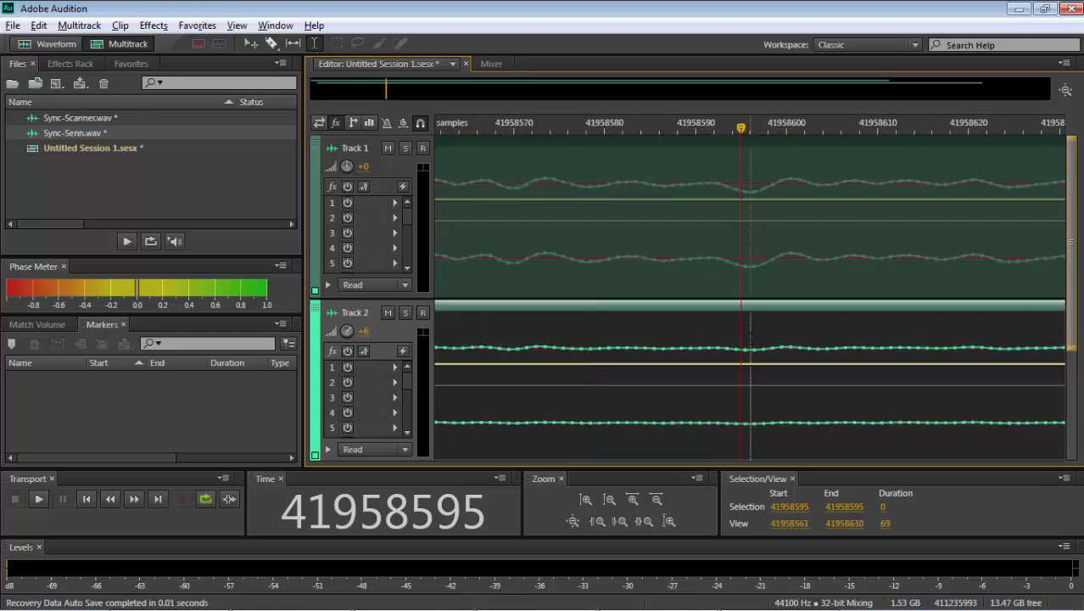
click(751, 338)
scroll(750, 338, down, 20)
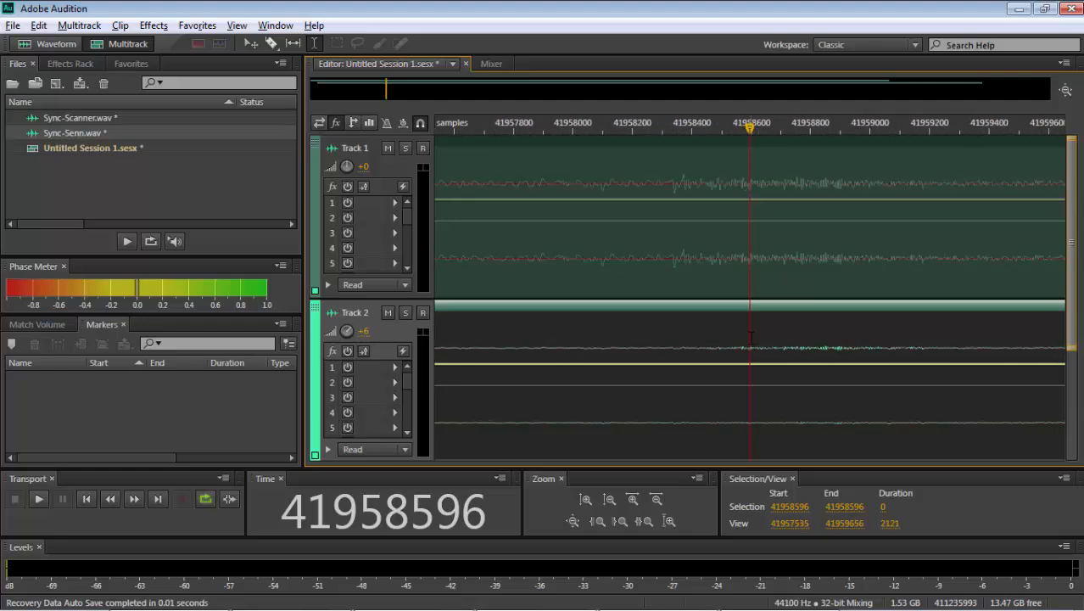
scroll(751, 337, up, 5)
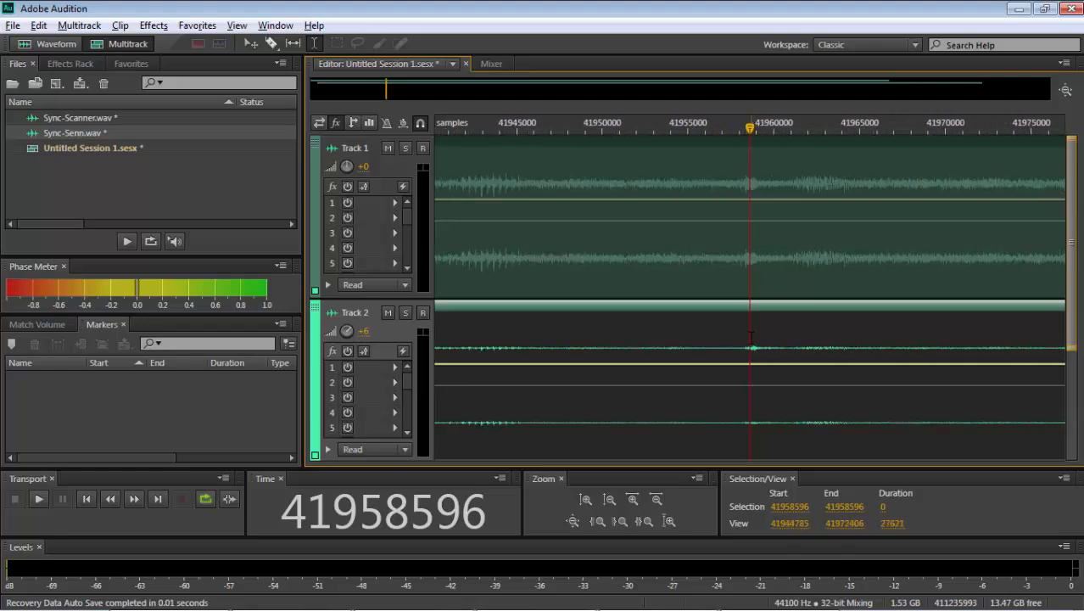
click(790, 348)
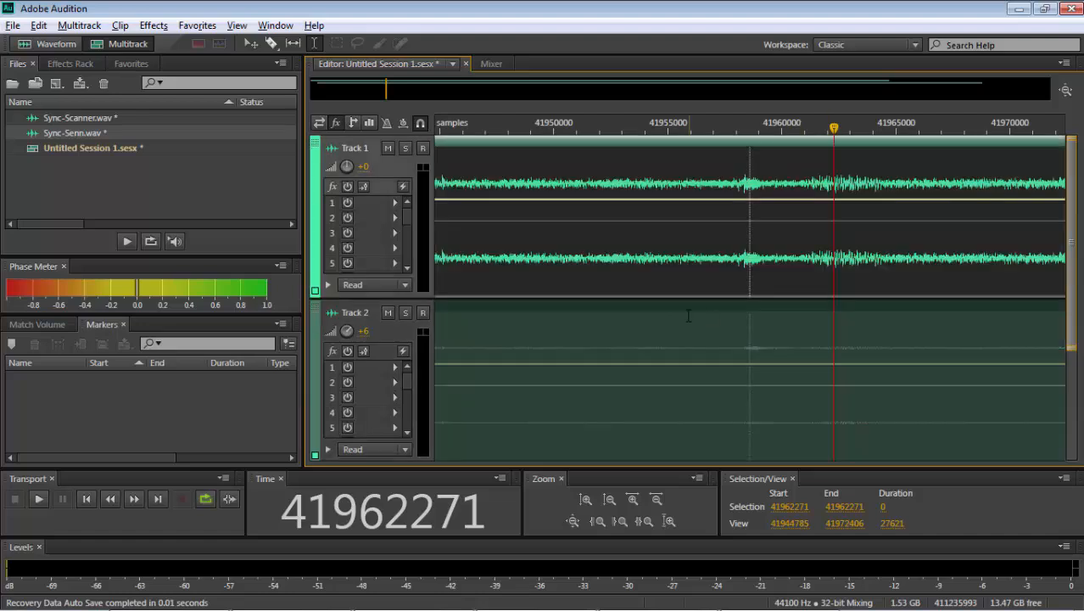
click(682, 327)
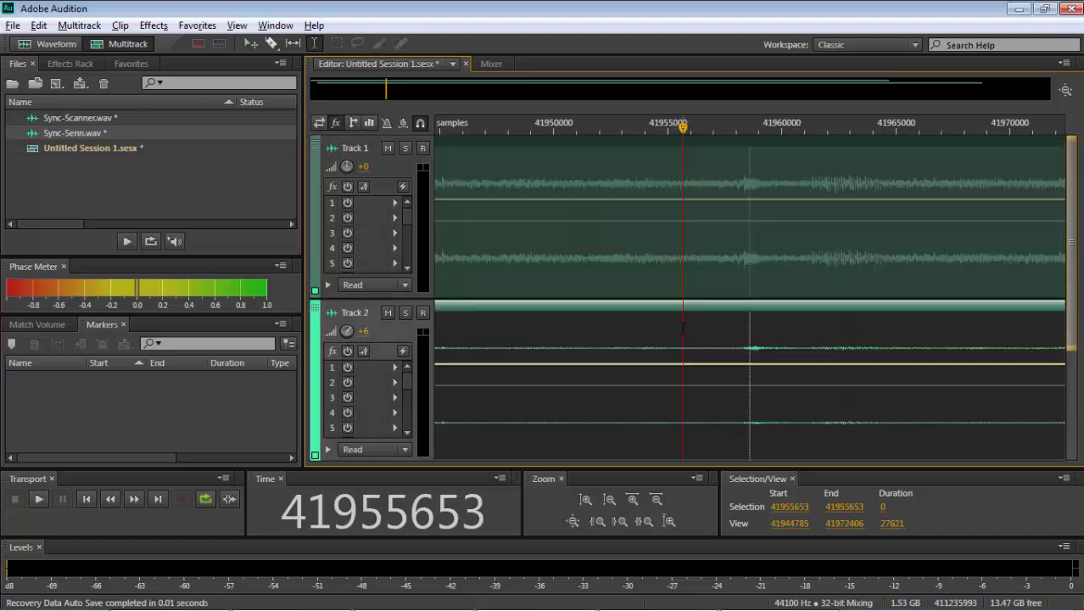
- Move the Track 2 clip about 34 samples later so its marker meets Track 1's marker at sample 41958596
drag(682, 327, 684, 354)
click(750, 338)
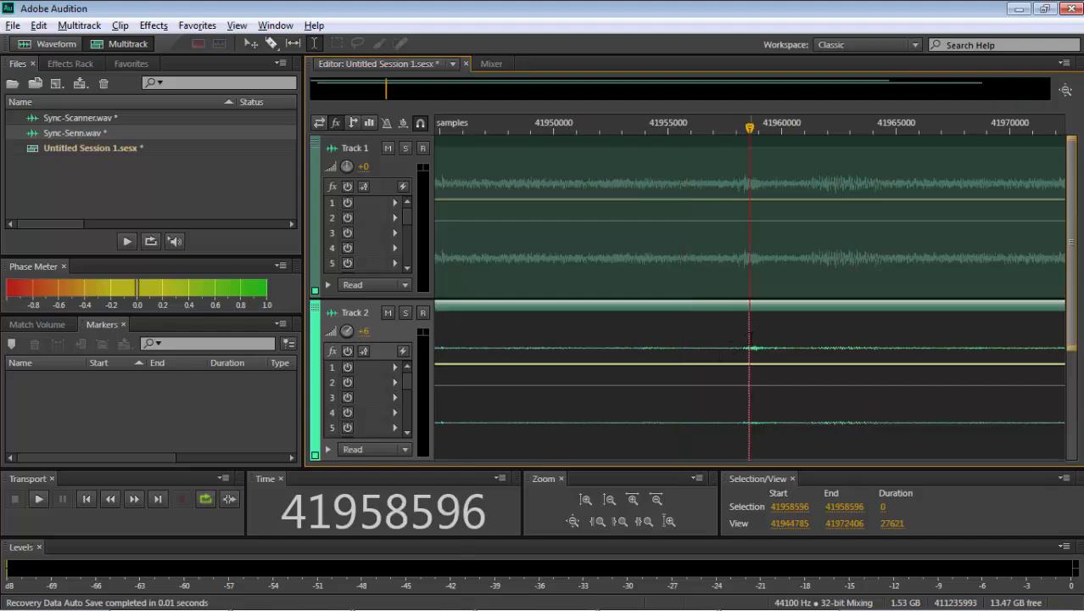
scroll(751, 337, up, 10)
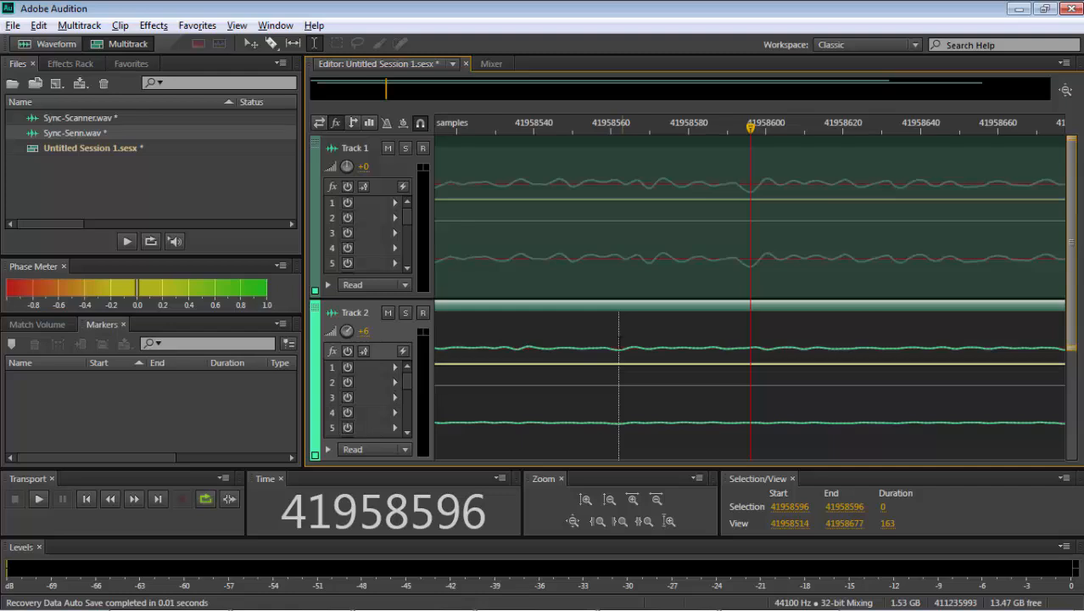
drag(620, 342, 751, 360)
key(backslash)
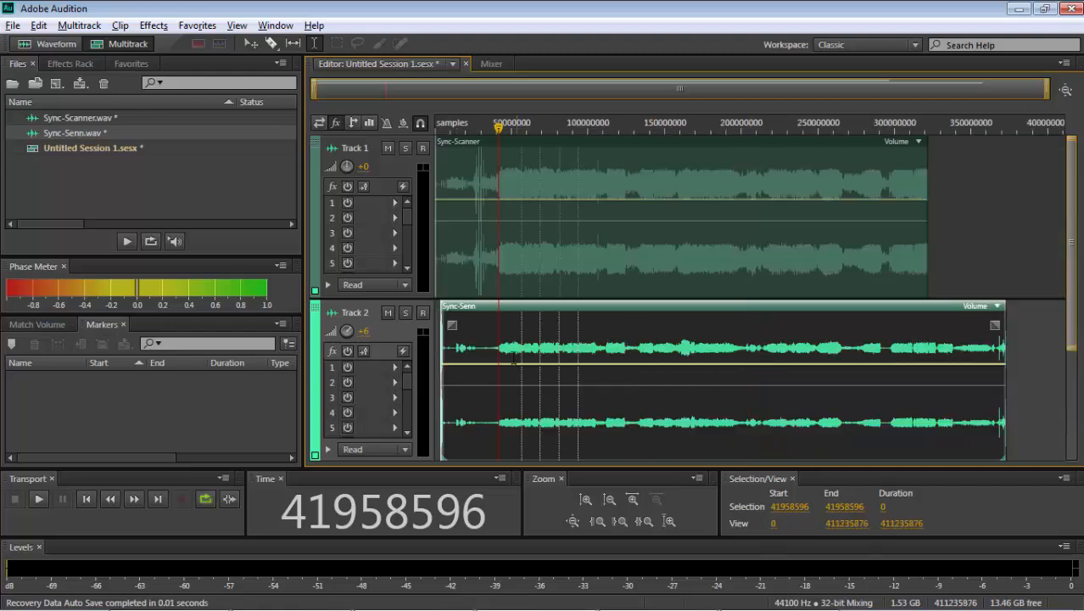
- Compare the individual samples of both tracks at the trough near sample 41958596
scroll(510, 357, up, 13)
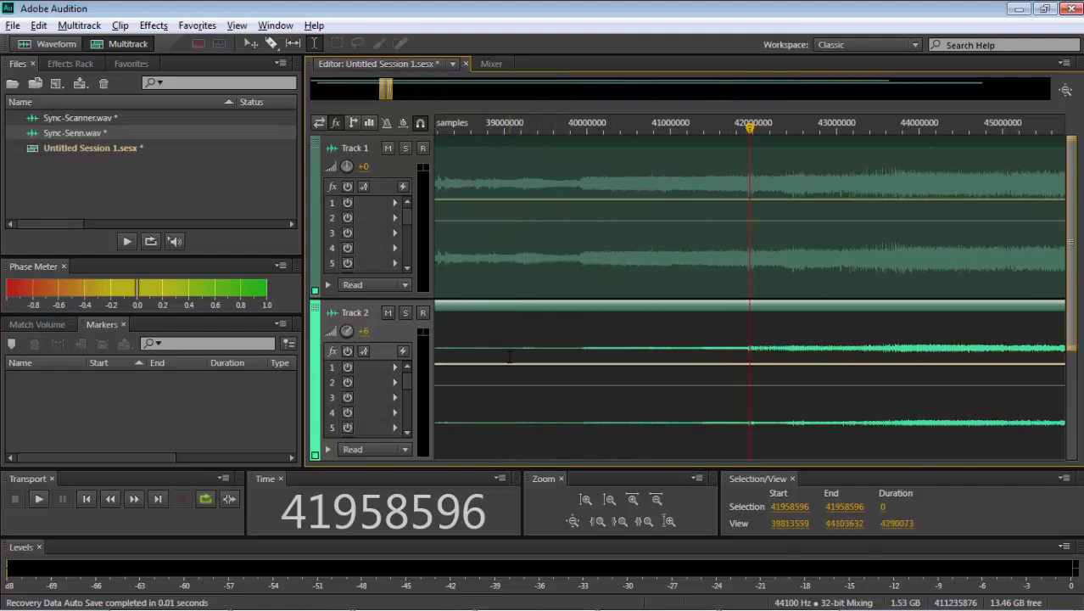
scroll(510, 357, up, 15)
scroll(510, 357, down, 2)
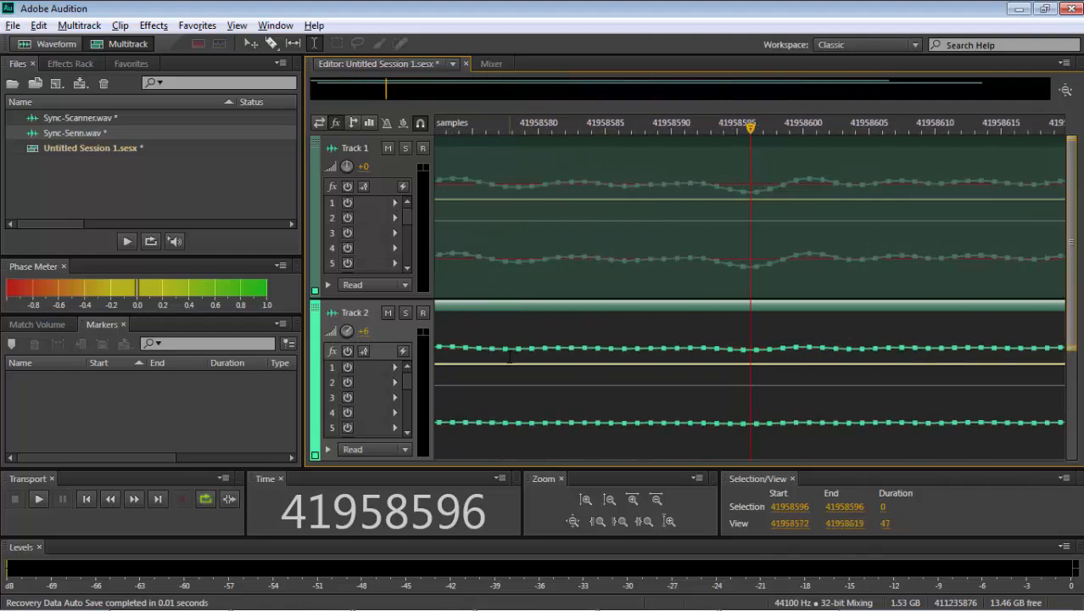
click(724, 291)
click(749, 284)
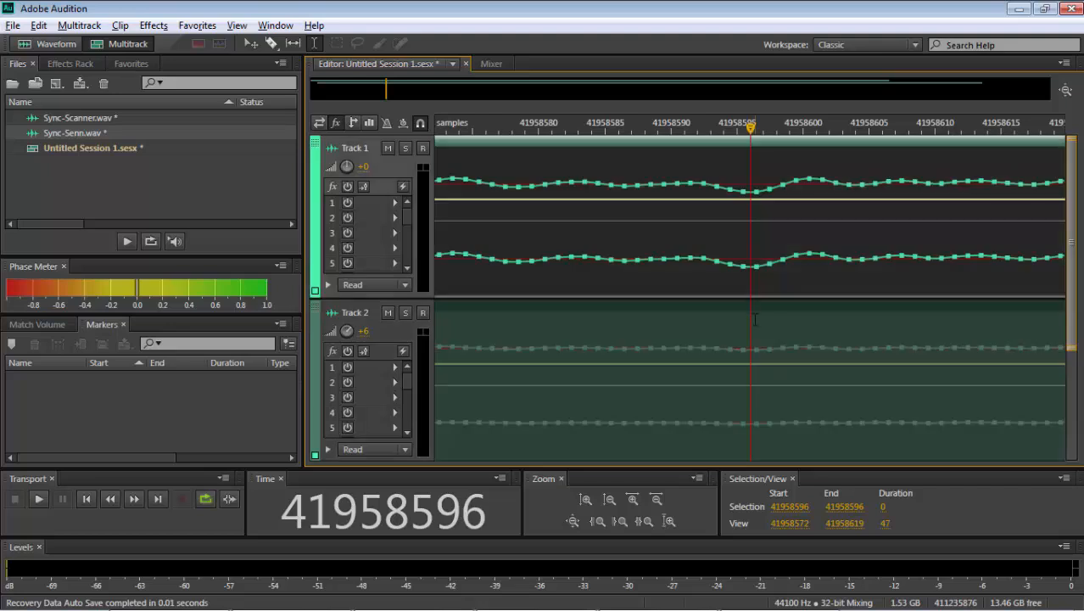
click(740, 326)
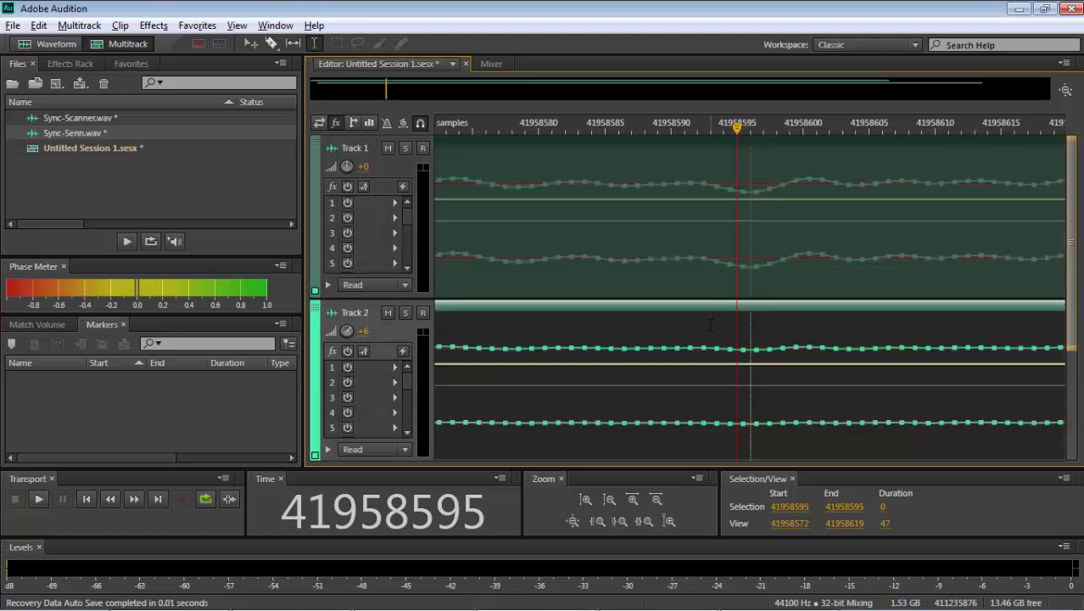
click(751, 337)
- Open the Sync-Scanner clip in the waveform editor at its marker on sample 41958596
scroll(751, 338, down, 15)
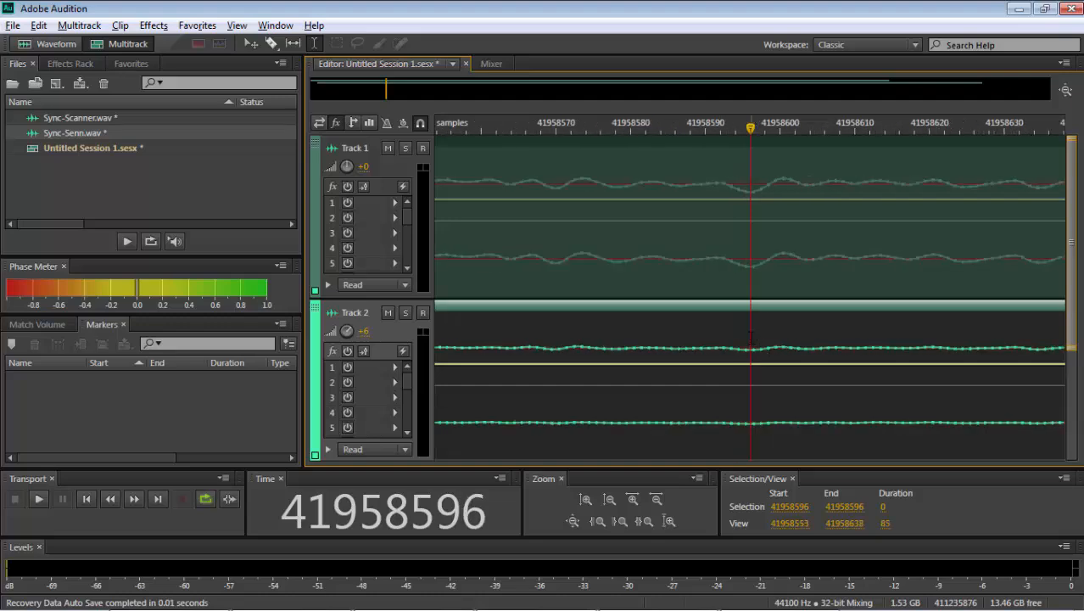
click(723, 280)
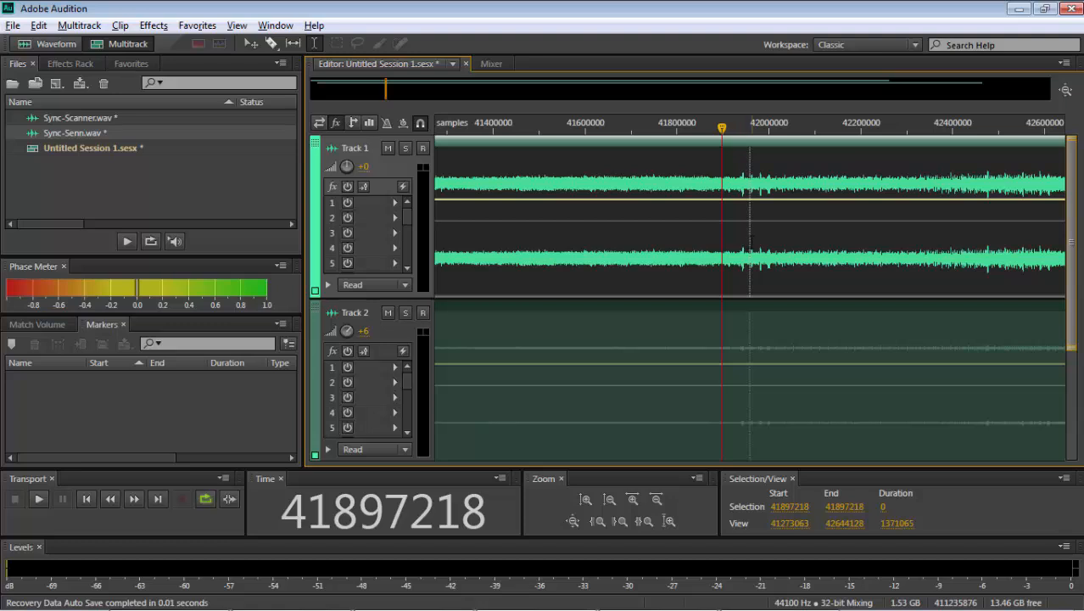
double_click(750, 242)
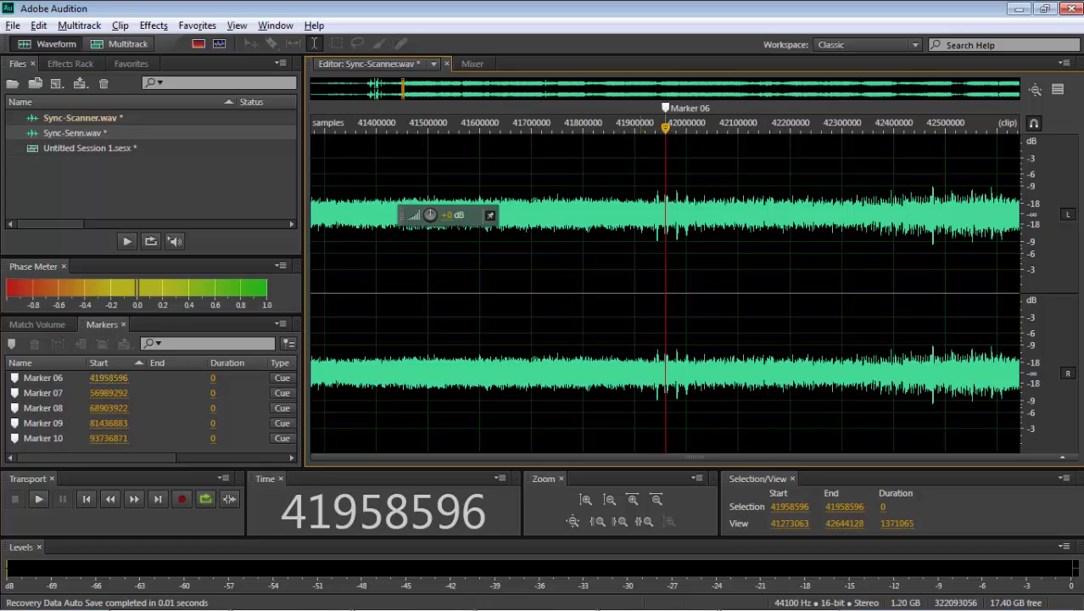
- Switch to the mixer_spreadsheet_raw.xls workbook in Excel and enlarge Sheet1 to 120%, showing it from the first row
click(640, 282)
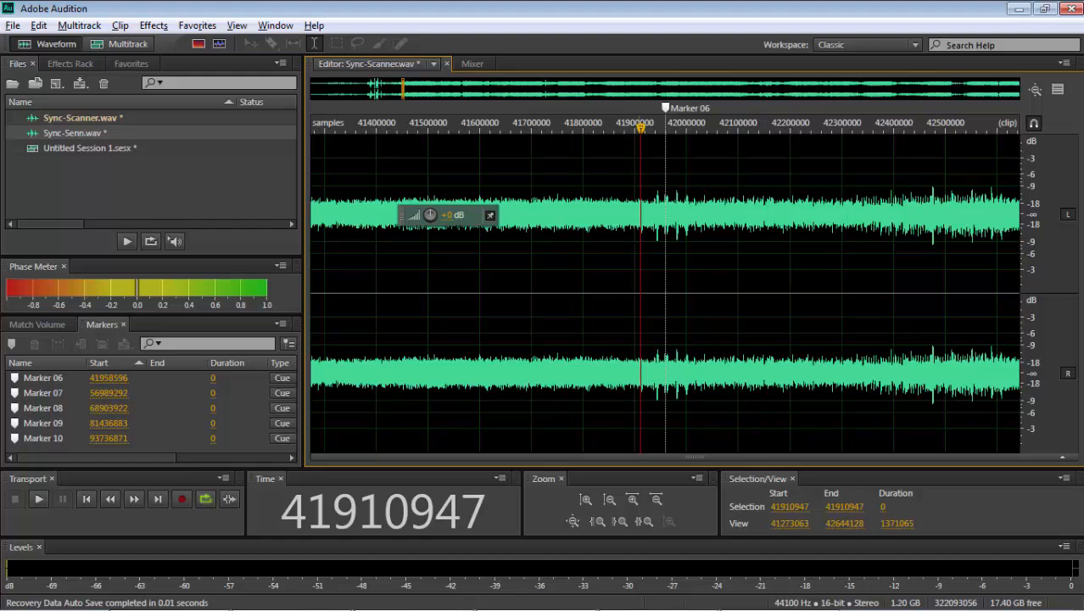
key(alt+Tab)
key(alt+Tab)
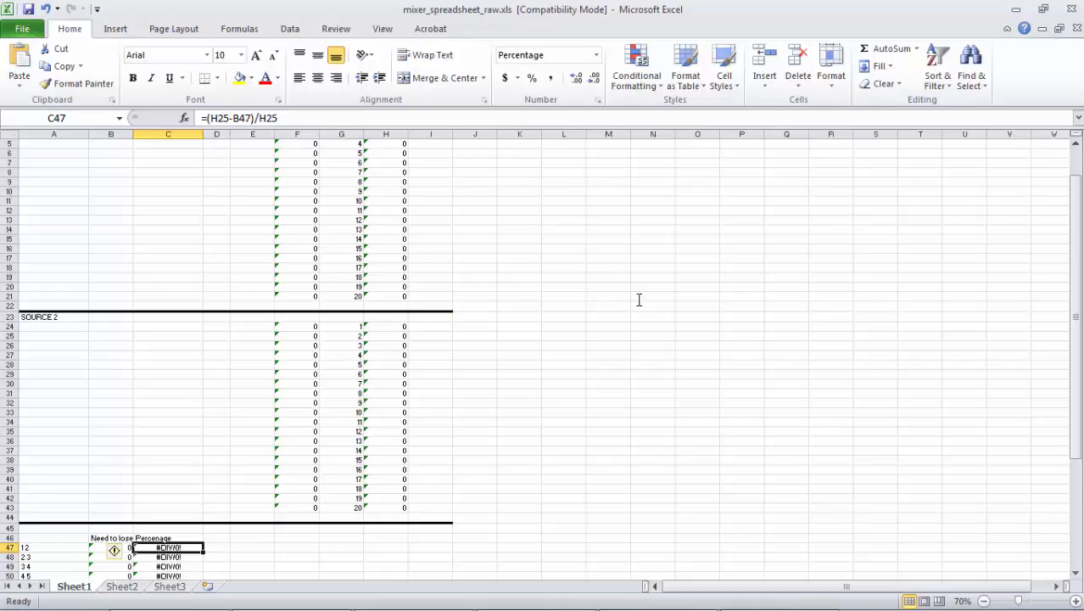
click(1076, 601)
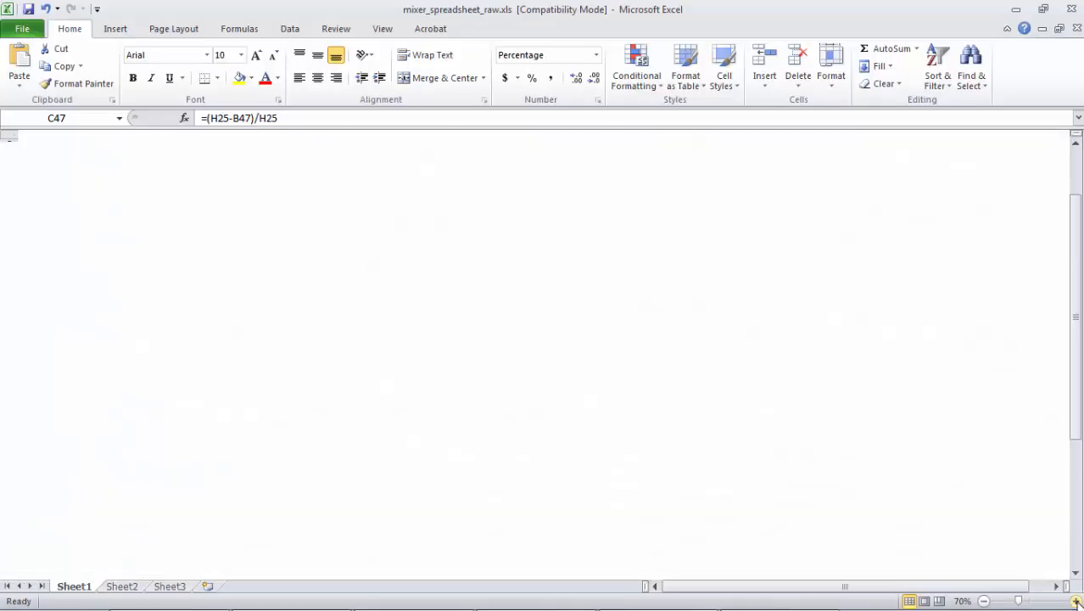
click(1077, 602)
click(1077, 602)
click(1076, 601)
click(1077, 602)
drag(1078, 379, 1074, 214)
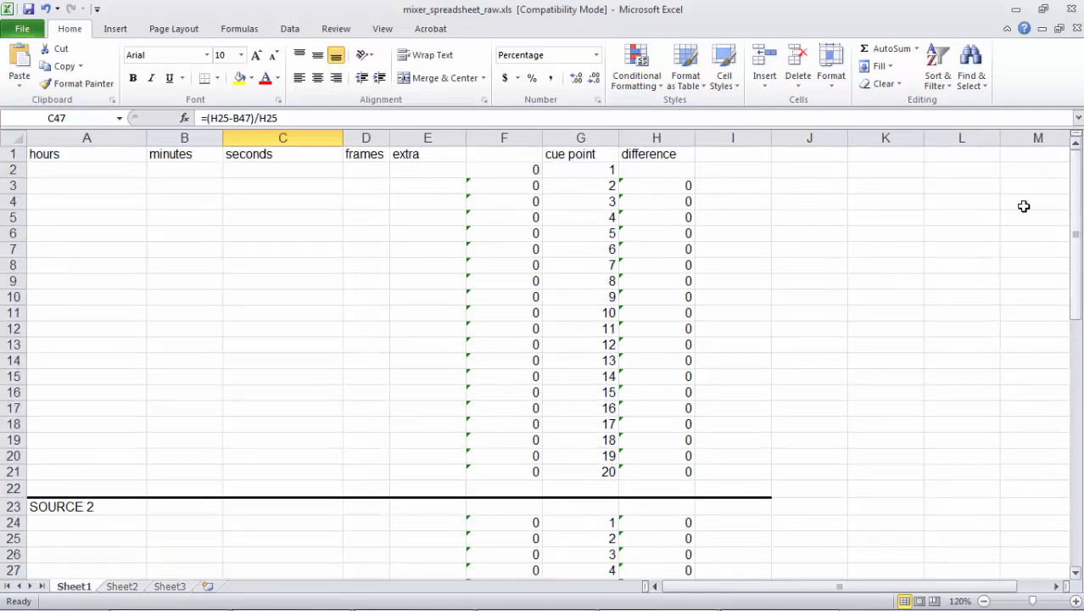
- Inspect cue point 6's sample formula and its hours-to-extra input cells, and check the time display format options in Audition
click(610, 250)
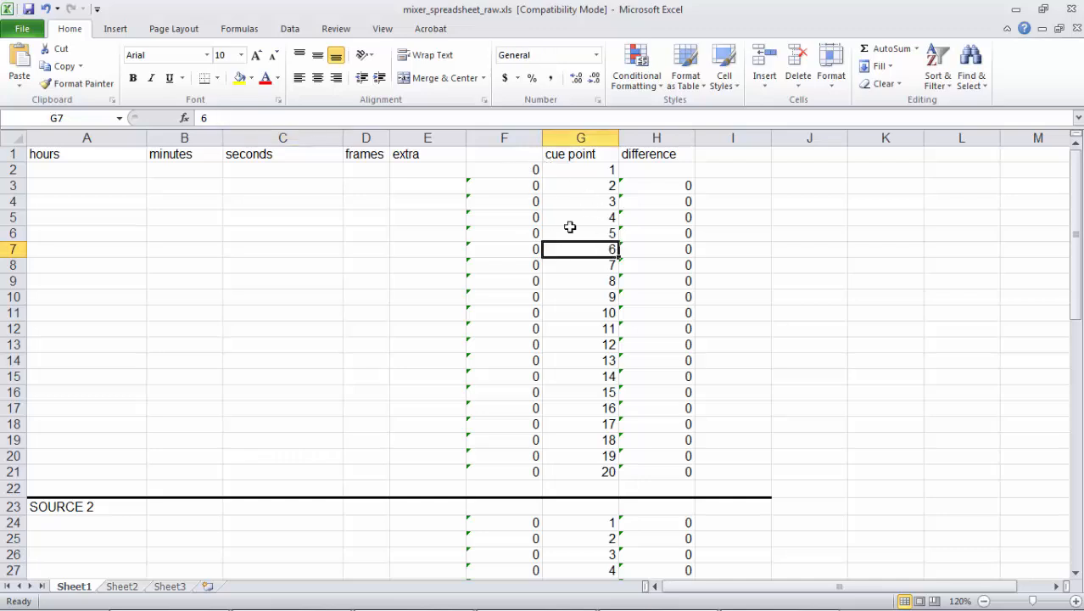
click(522, 251)
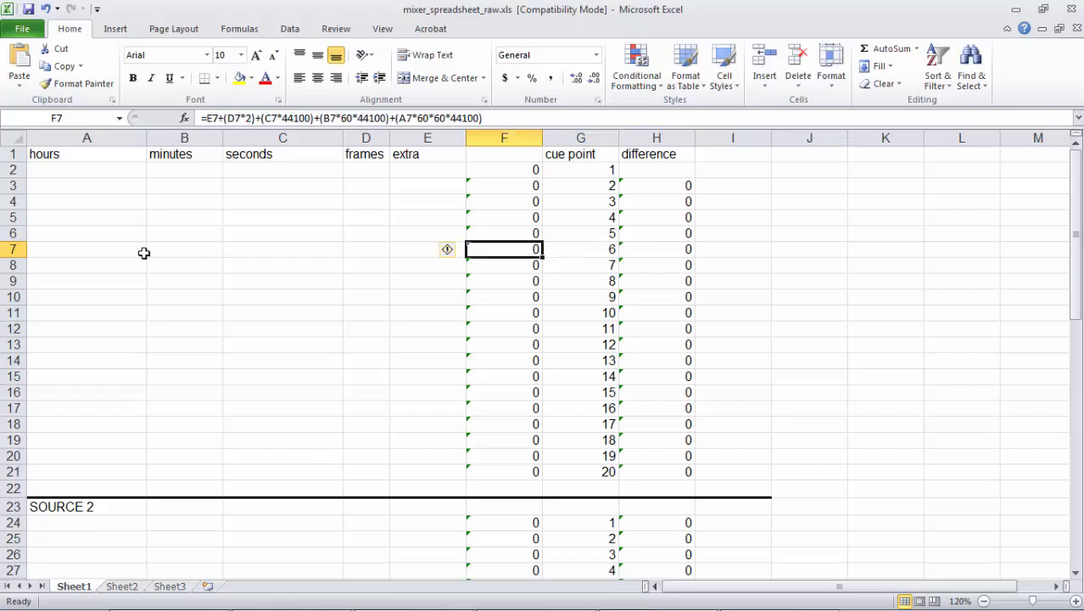
drag(141, 251, 419, 251)
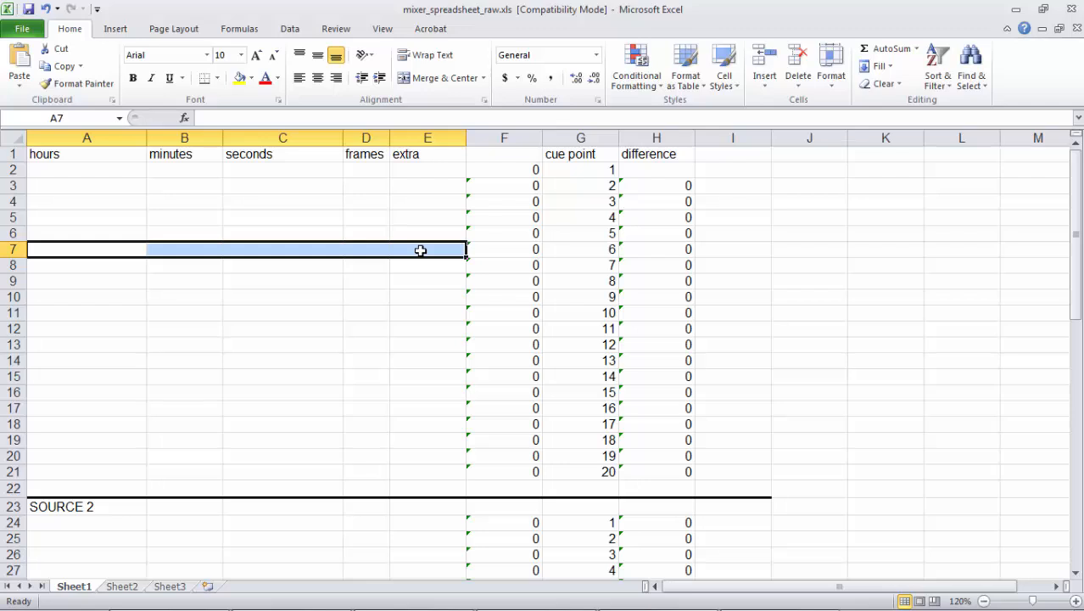
click(522, 251)
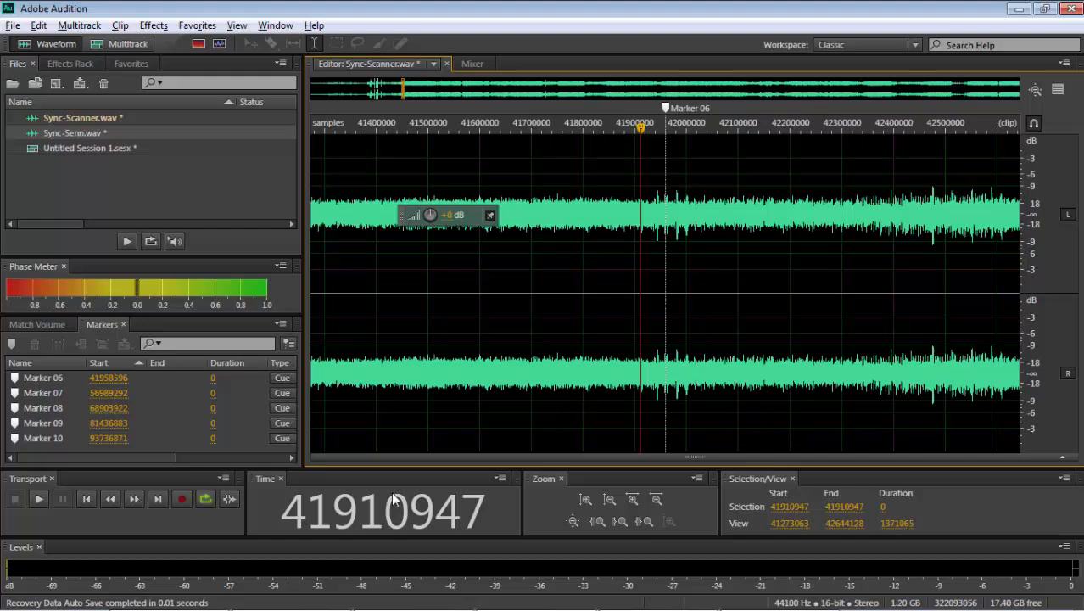
right_click(394, 498)
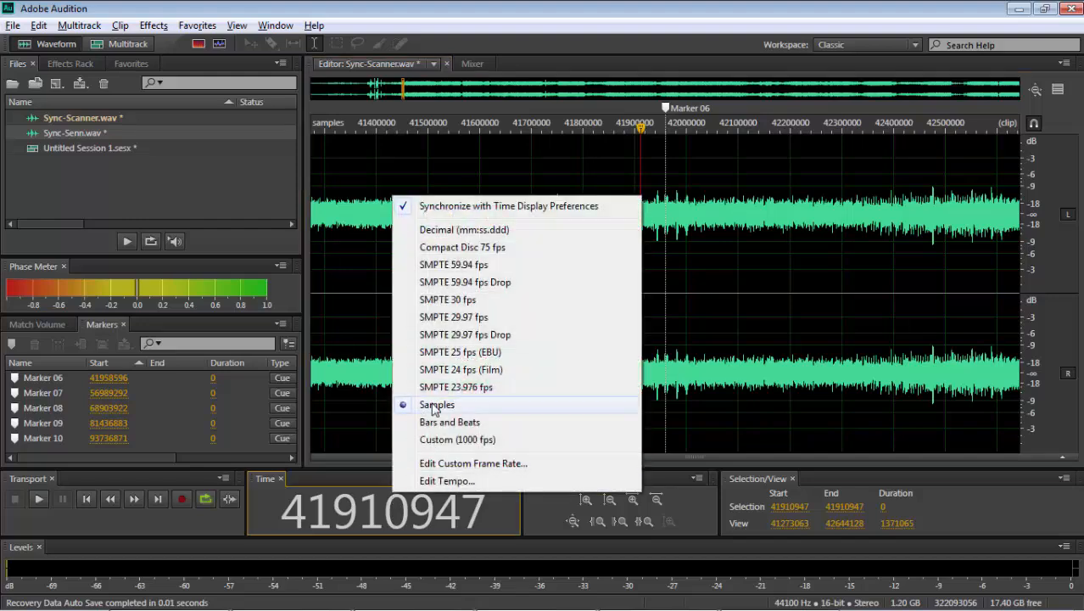
click(363, 485)
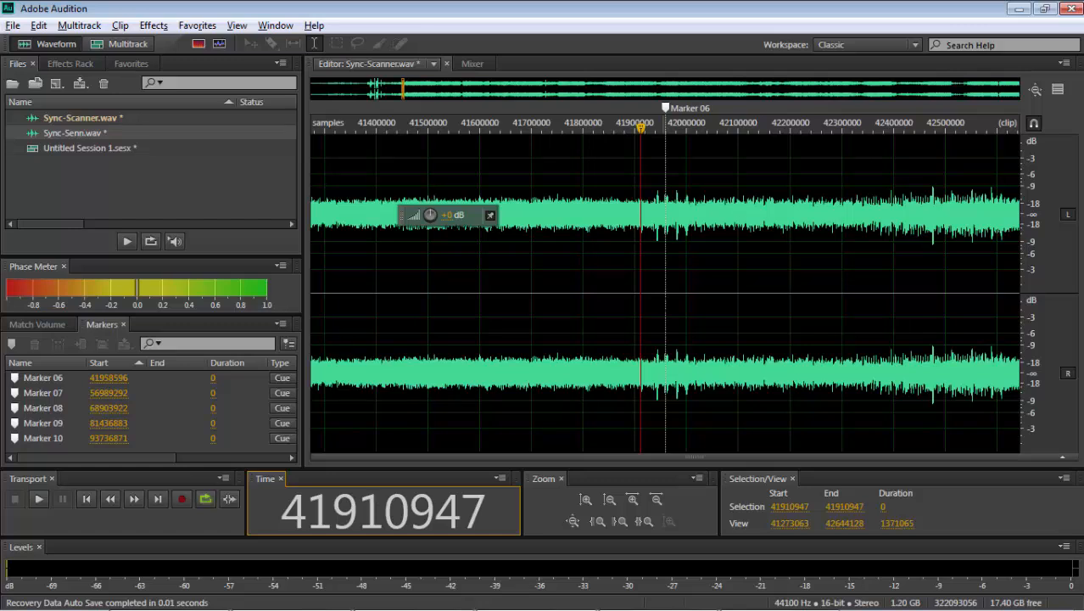
- Copy the Sync-Scanner start sample of Marker 06, 41958596, into cell F7 for cue point 6 in the Excel sheet
click(665, 254)
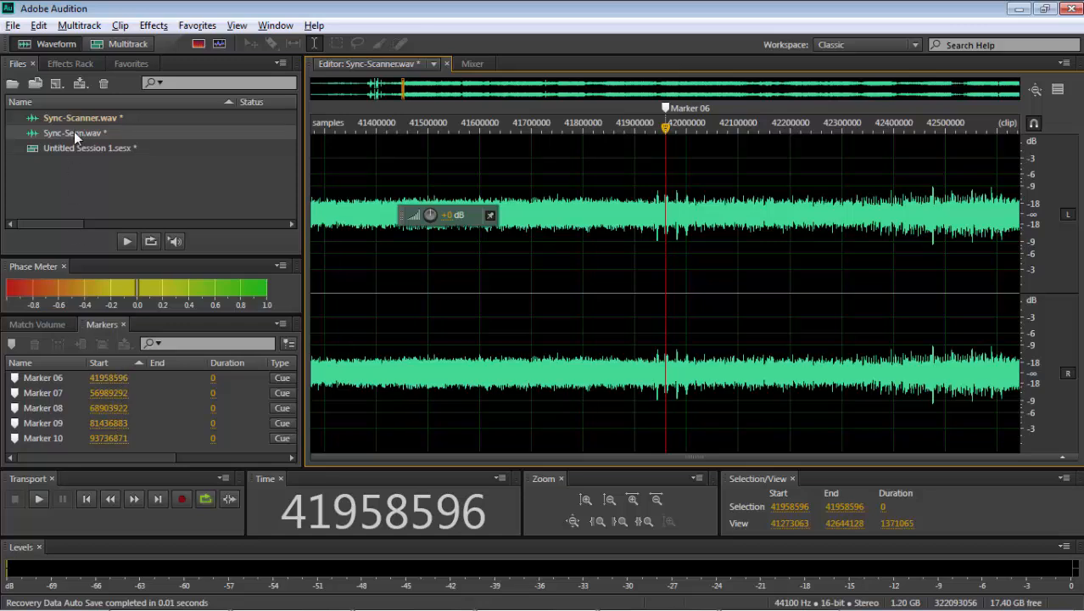
click(116, 377)
key(ctrl+c)
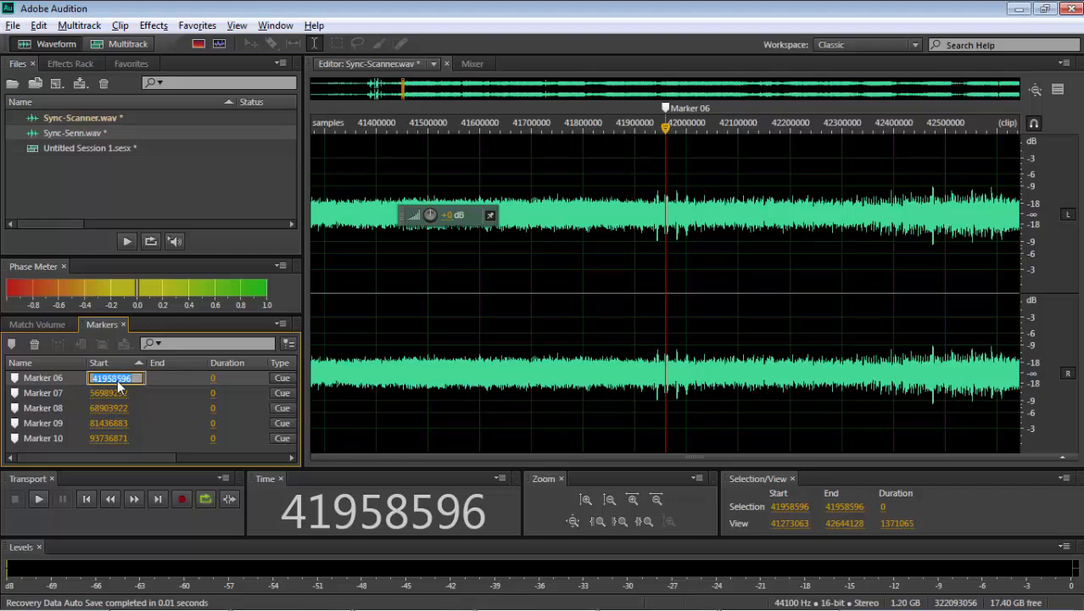
key(alt+Tab)
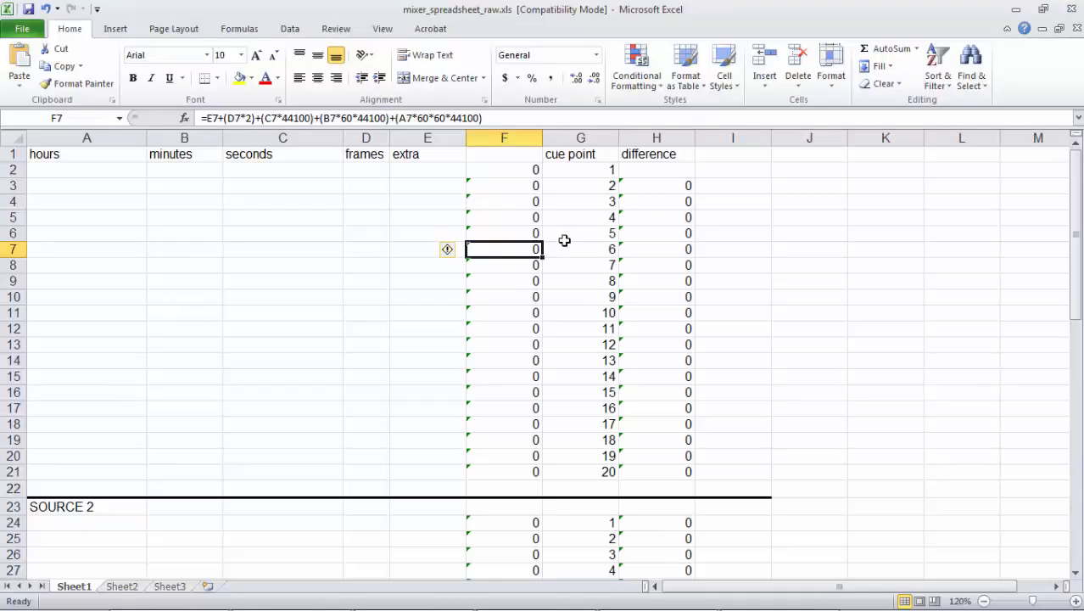
key(ctrl+v)
key(Return)
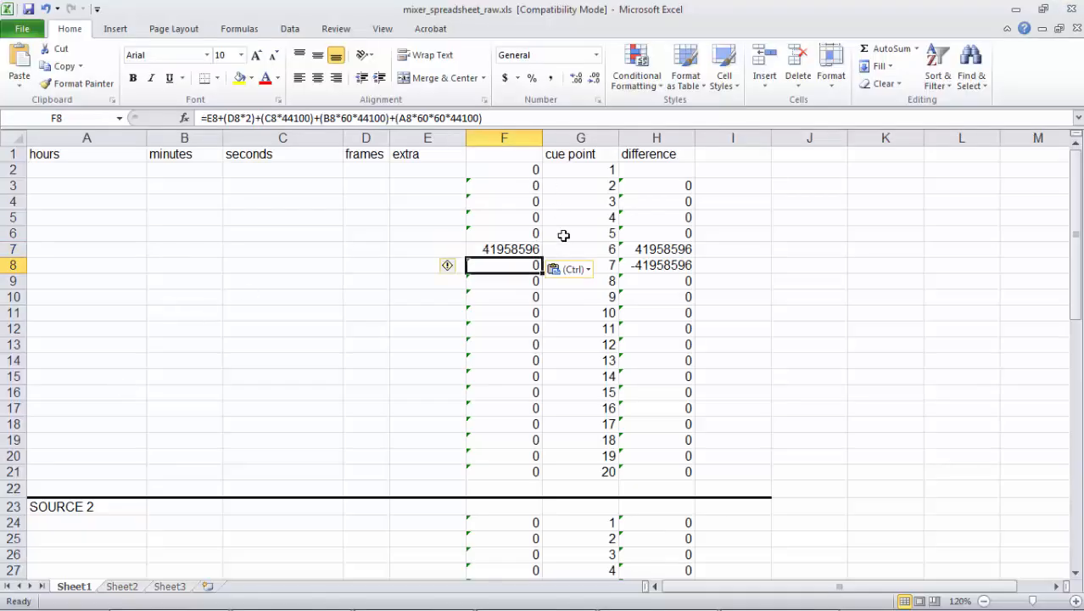
- Copy Sync-Scanner's Marker 07 start sample, 56989292, from Audition into cell F8 of the Excel sheet
key(alt+Tab)
click(102, 394)
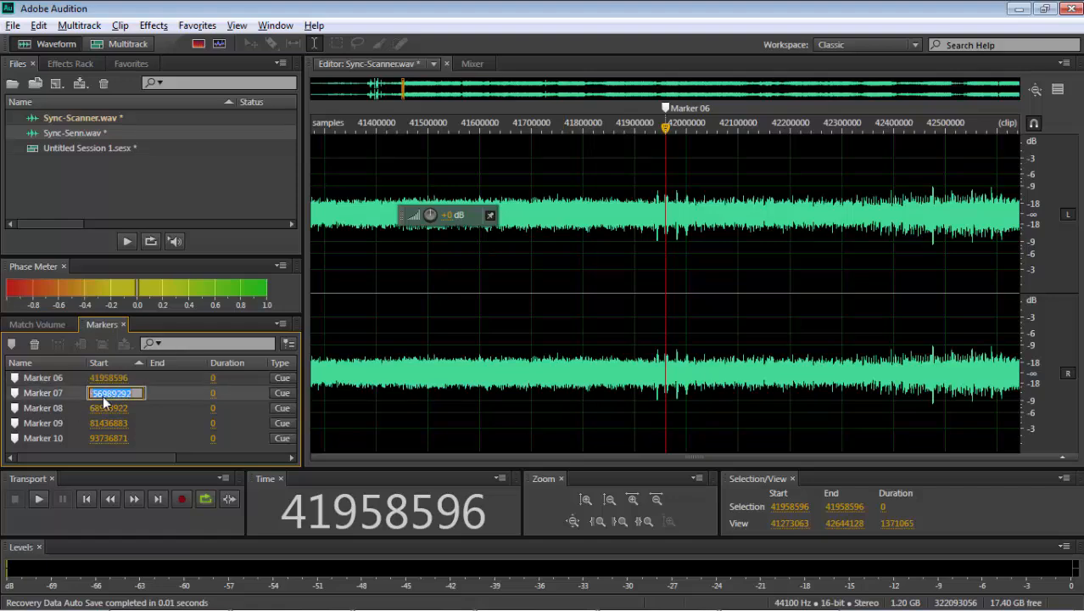
key(ctrl+c)
key(alt+Tab)
key(ctrl+v)
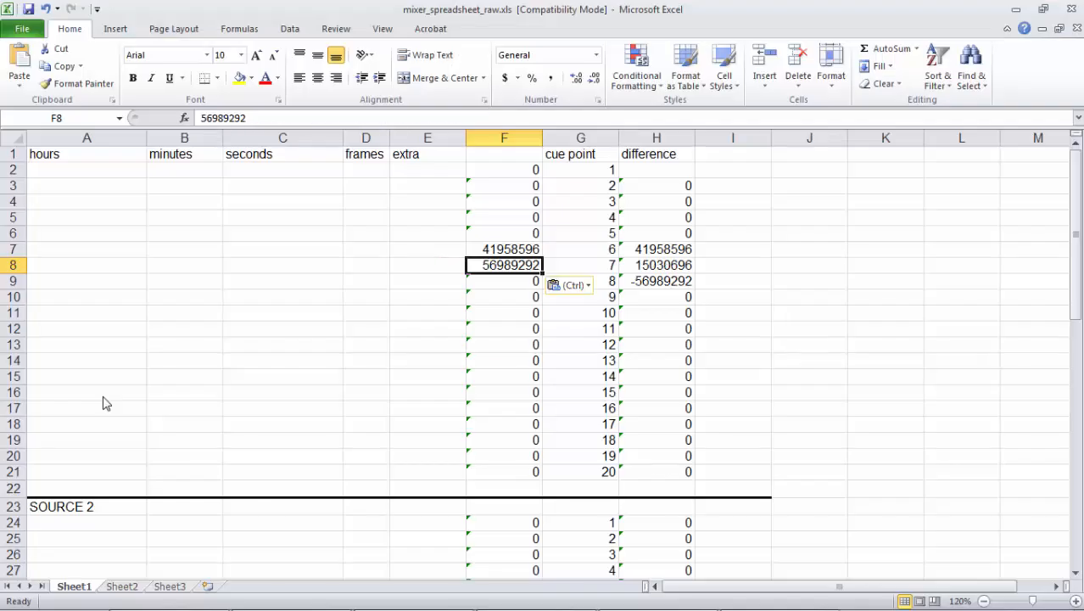
- Copy Sync-Scanner's Marker 08 start sample, 68903922, from Audition into cell F9 of the Excel sheet
key(alt+Tab)
click(102, 409)
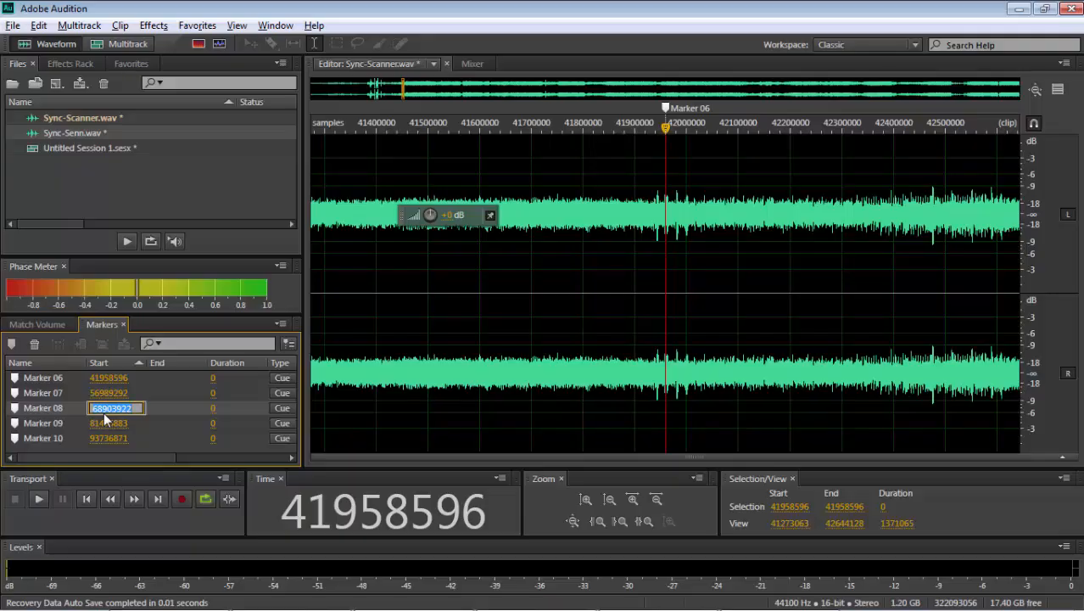
key(ctrl+c)
key(alt+Tab)
key(ctrl+v)
- Copy Sync-Scanner's Marker 09 start sample, 81436883, from Audition into cell F10 of the Excel sheet
key(alt+Tab)
click(103, 423)
key(ctrl+c)
key(alt+Tab)
key(ctrl+v)
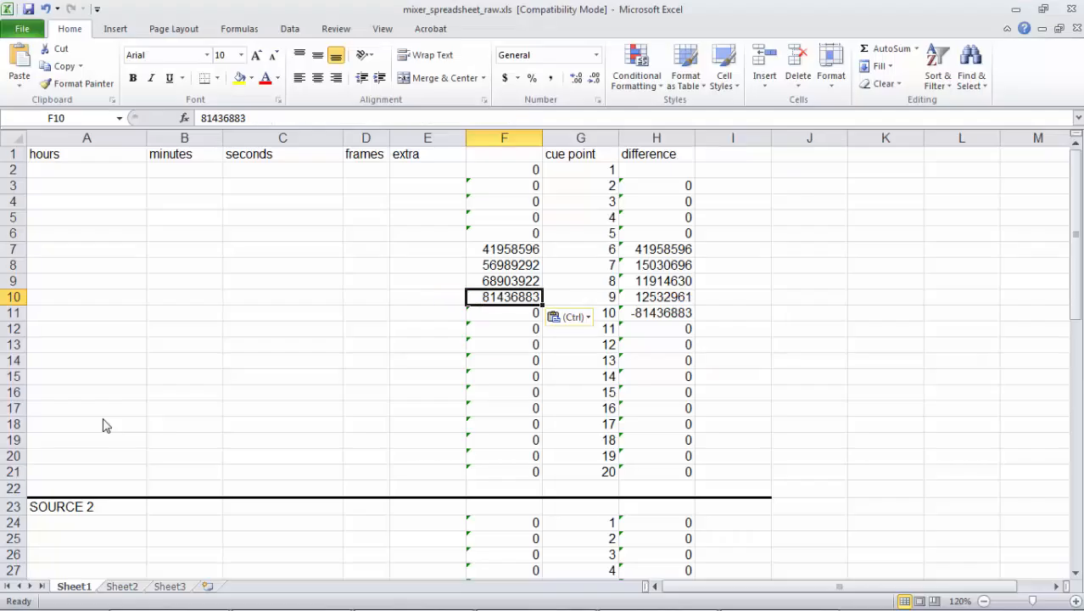
key(Return)
- Copy Sync-Scanner's Marker 10 start sample, 93736871, from Audition into cell F11 of the Excel sheet
key(alt+Tab)
click(100, 439)
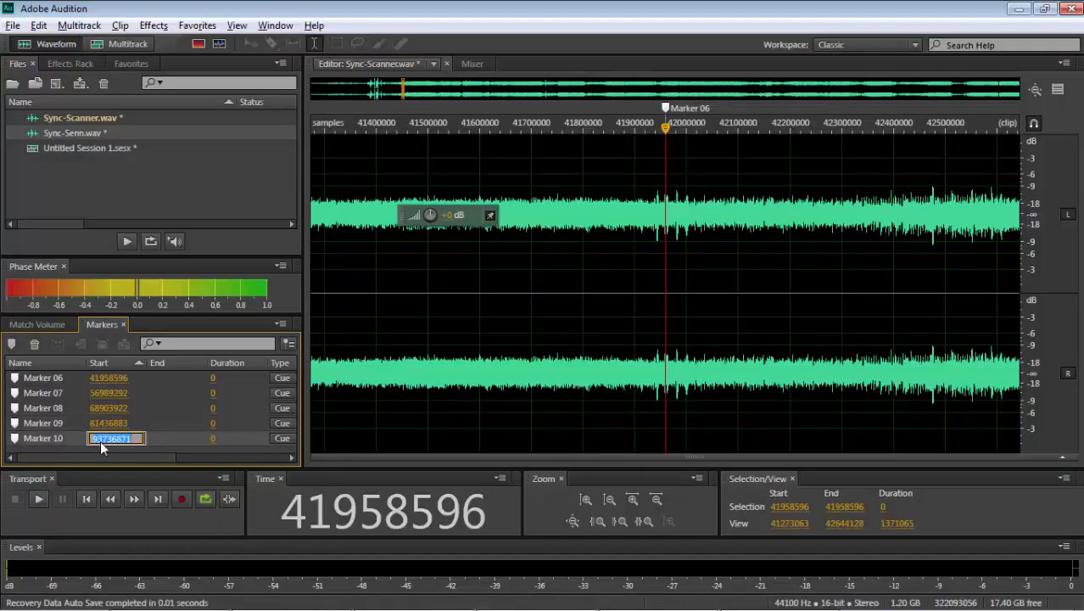
key(ctrl+c)
key(alt+Tab)
key(ctrl+v)
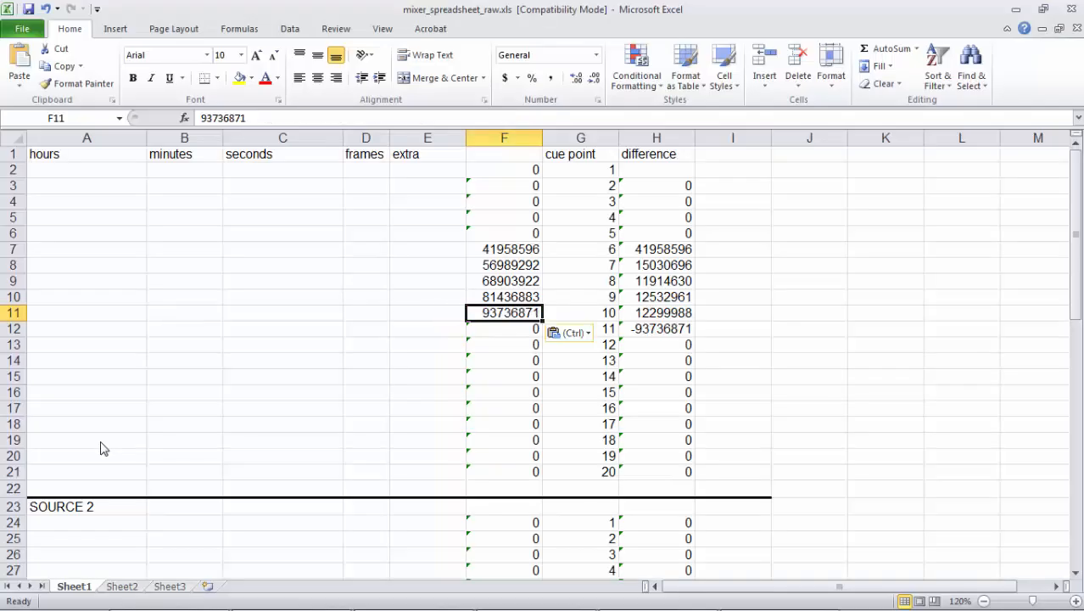
- Return to Audition's multitrack session and open the Track 2 Sync-Senn clip in the waveform editor at its marker on sample 41958596
key(alt+Tab)
click(113, 48)
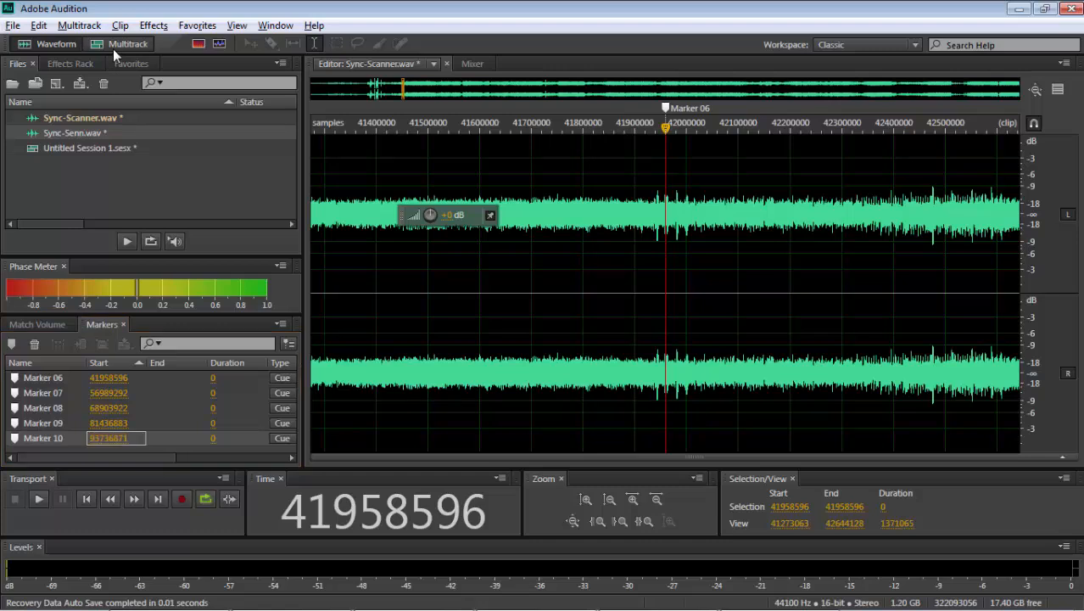
click(670, 325)
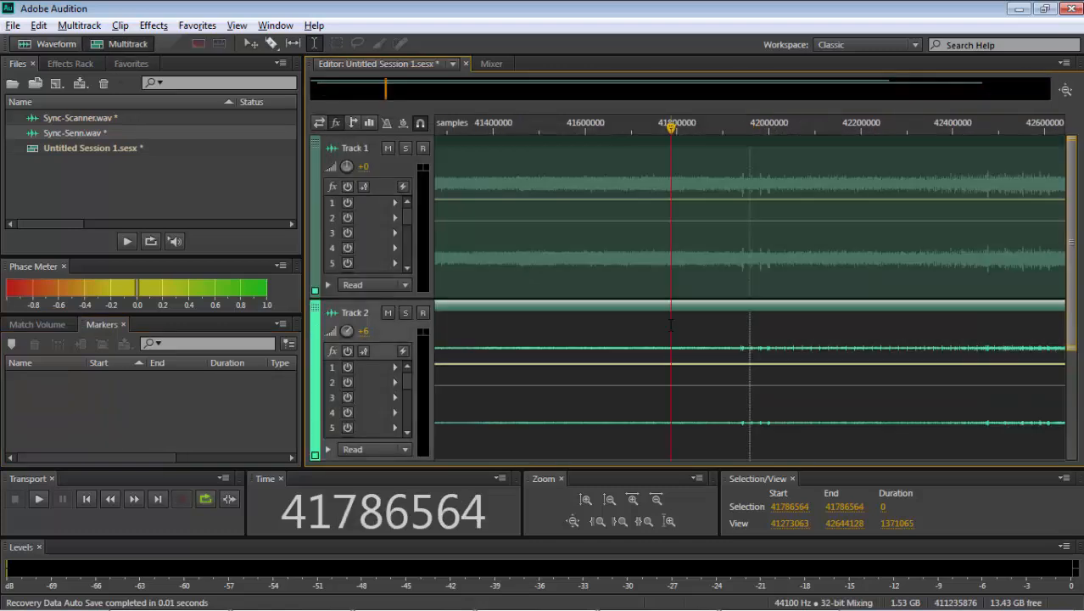
click(118, 120)
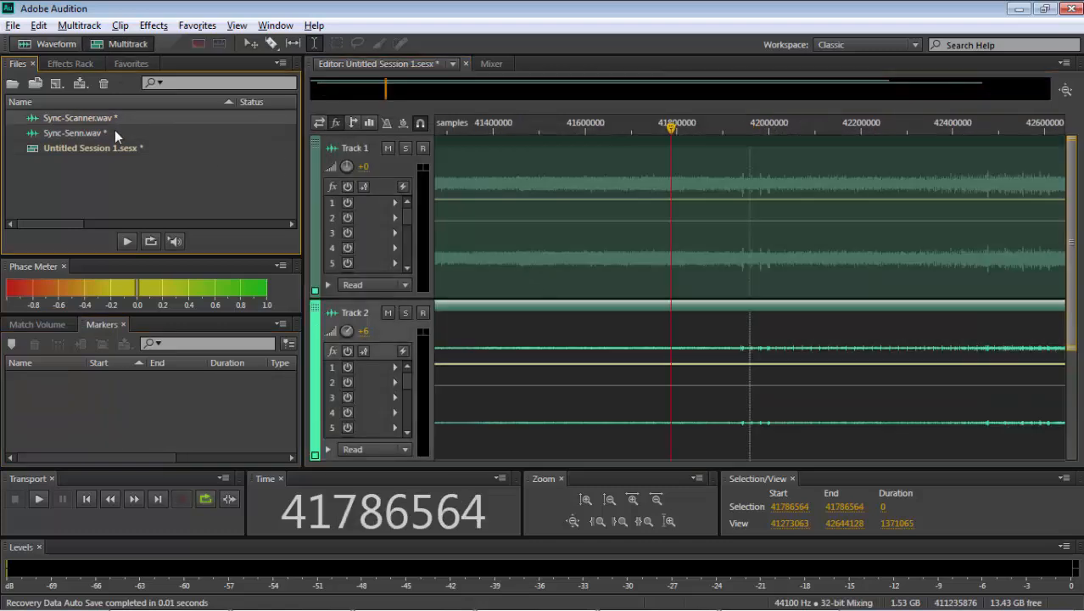
click(115, 132)
click(633, 232)
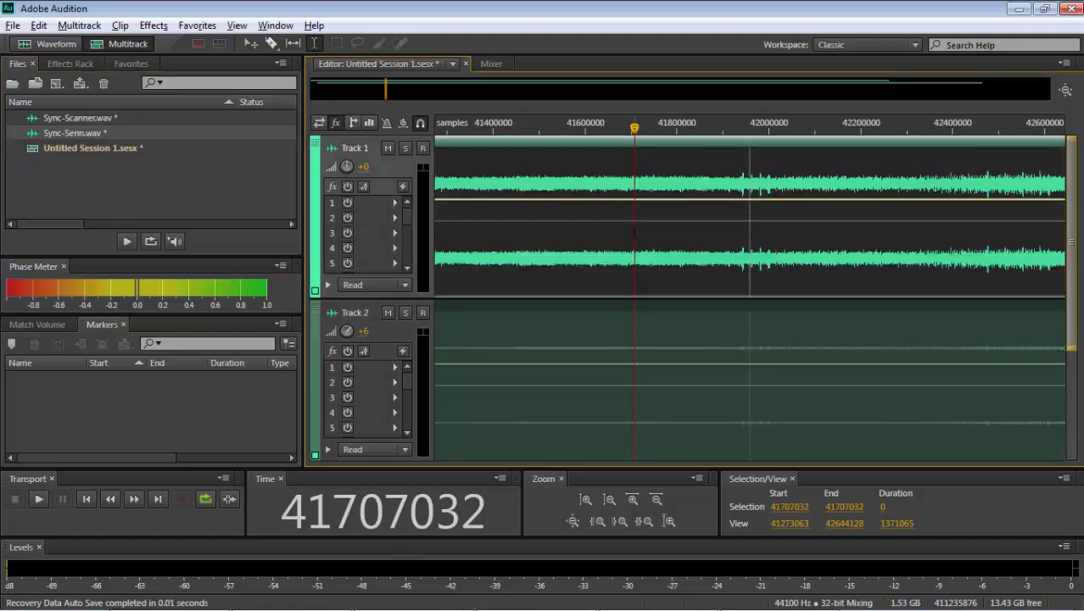
click(750, 331)
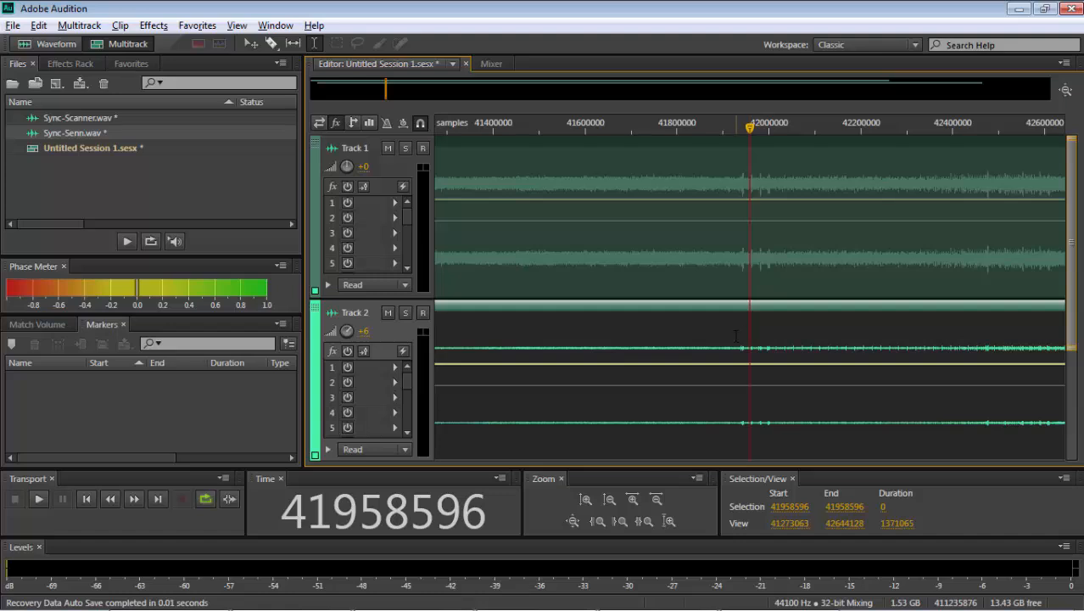
click(736, 337)
double_click(749, 335)
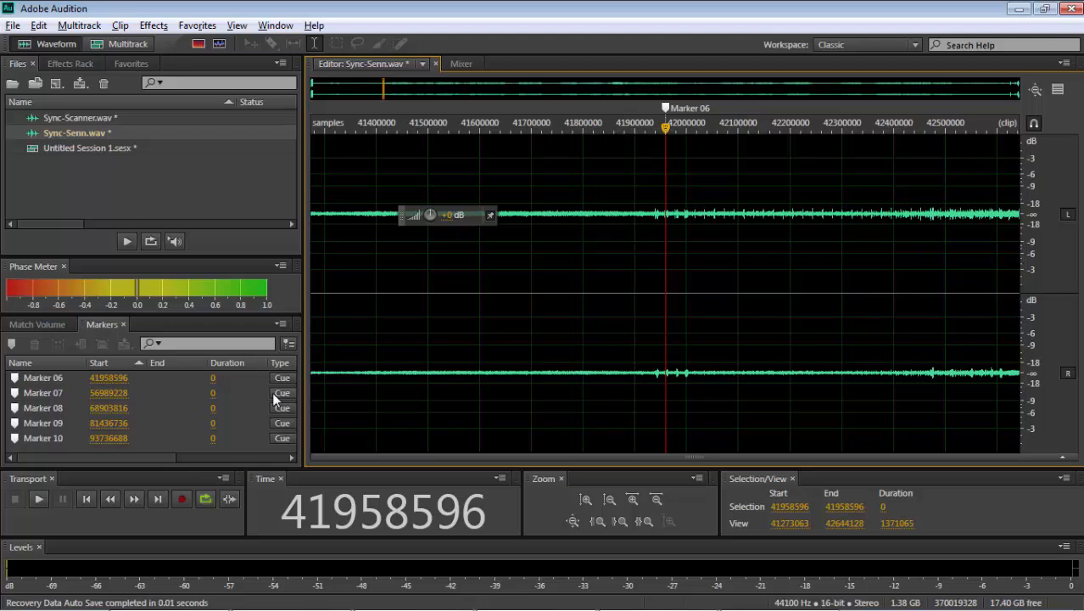
- Copy Sync-Senn's Marker 06 start sample, 41958596, into cell F29 for cue point 6 of SOURCE 2 in the Excel sheet
click(121, 377)
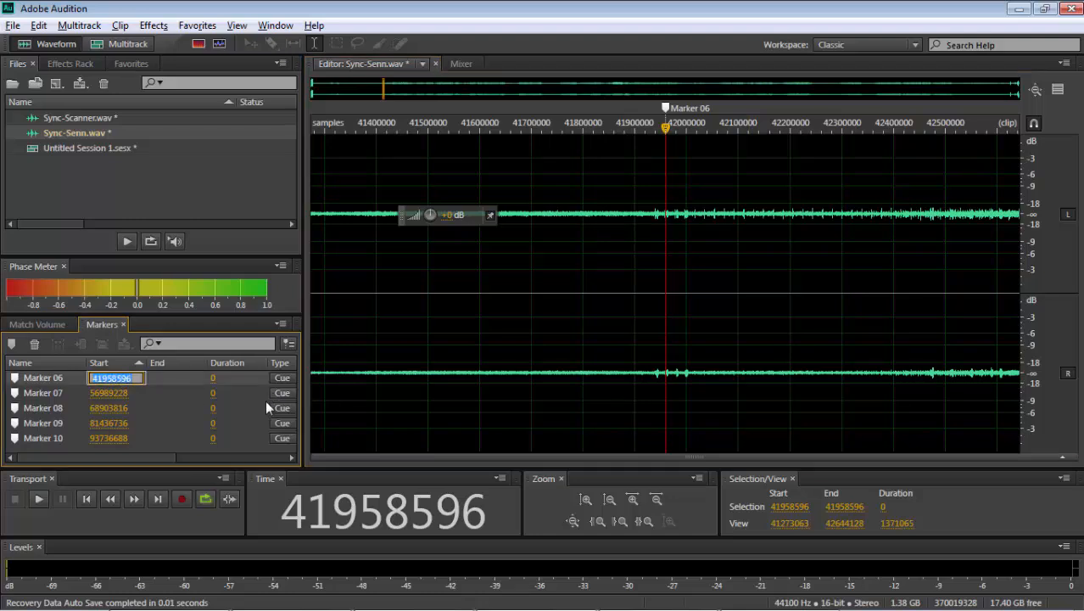
key(alt+Tab)
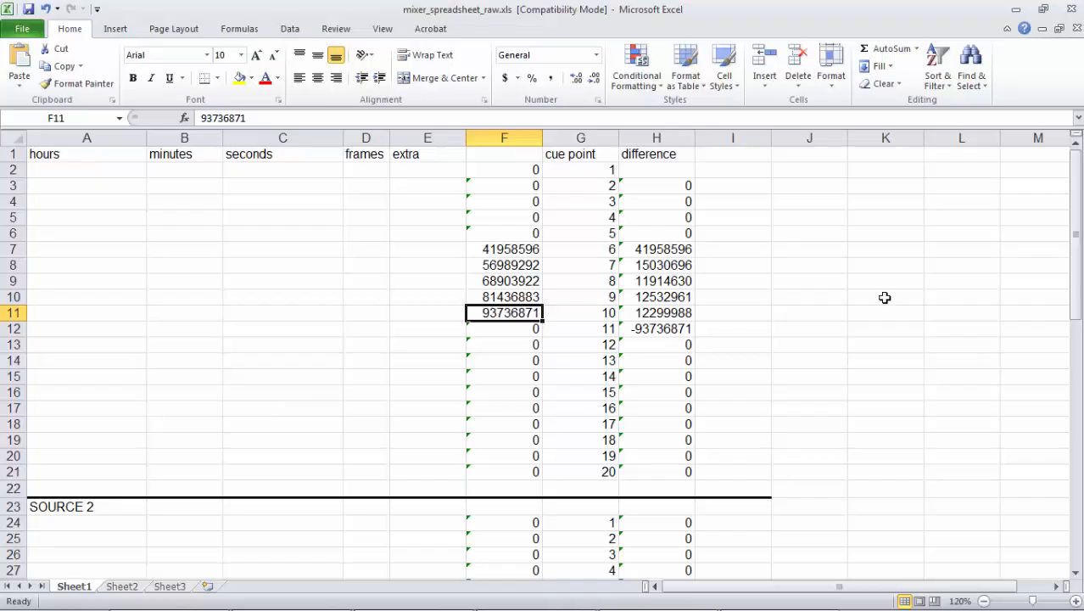
drag(1077, 279, 1080, 357)
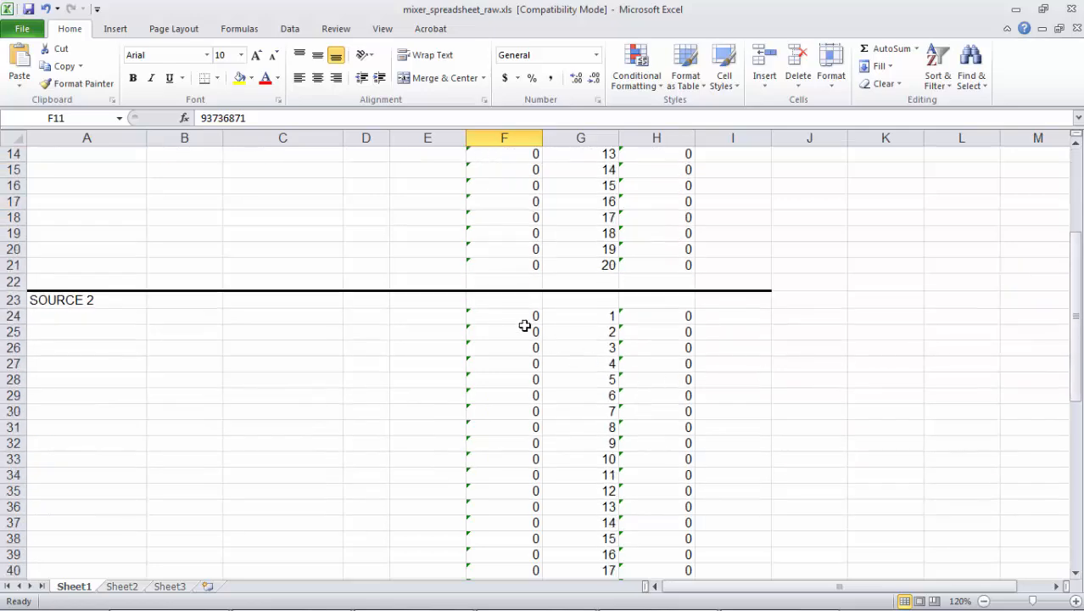
click(535, 396)
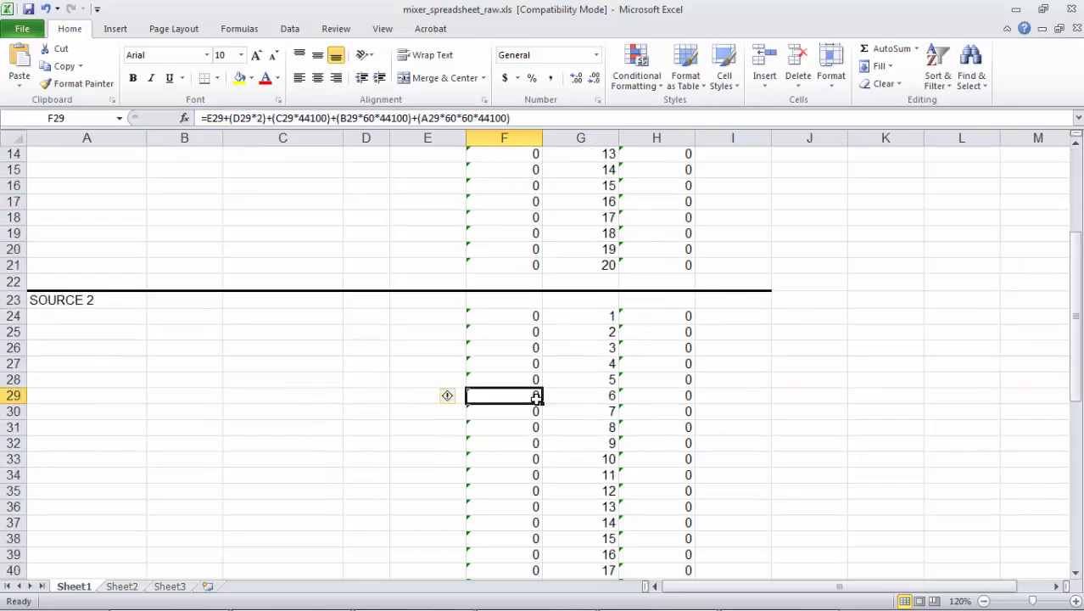
key(ctrl+v)
- Copy Sync-Senn's Marker 07 start sample, 56989228, from Audition into cell F30 of the SOURCE 2 block in Excel
key(alt+Tab)
click(119, 393)
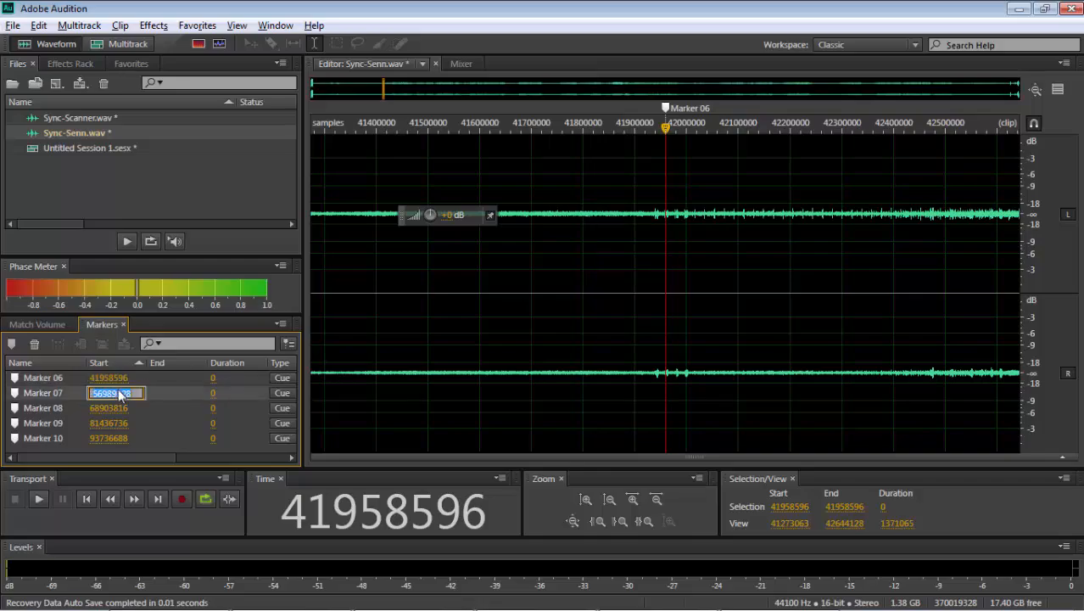
key(alt+Tab)
key(Return)
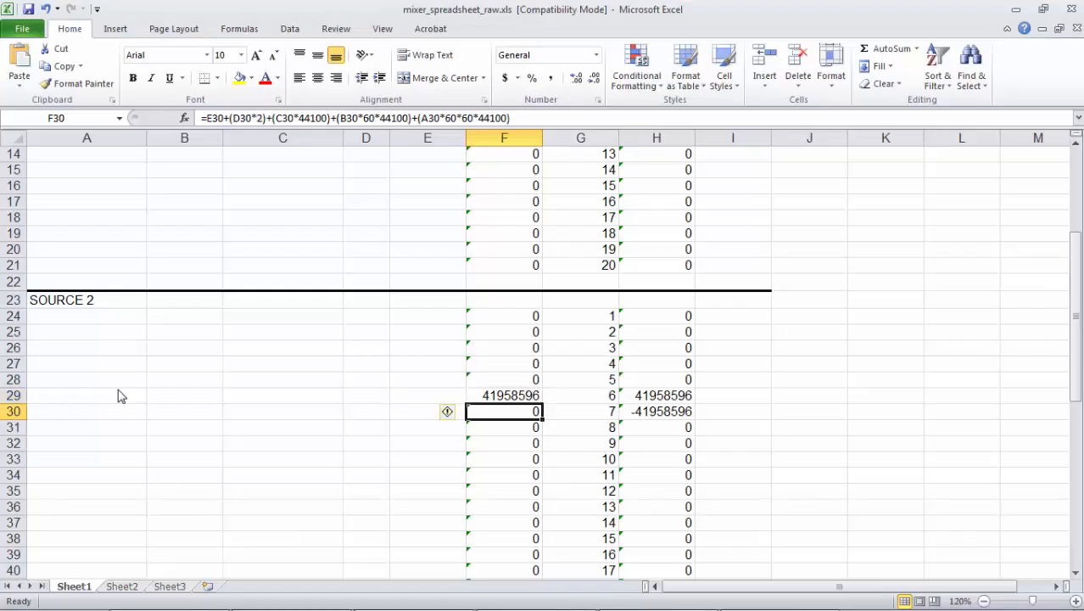
key(ctrl+v)
- Copy Sync-Senn's Marker 08 start sample, 68903816, from Audition into cell F31 of the SOURCE 2 block in Excel
key(alt+Tab)
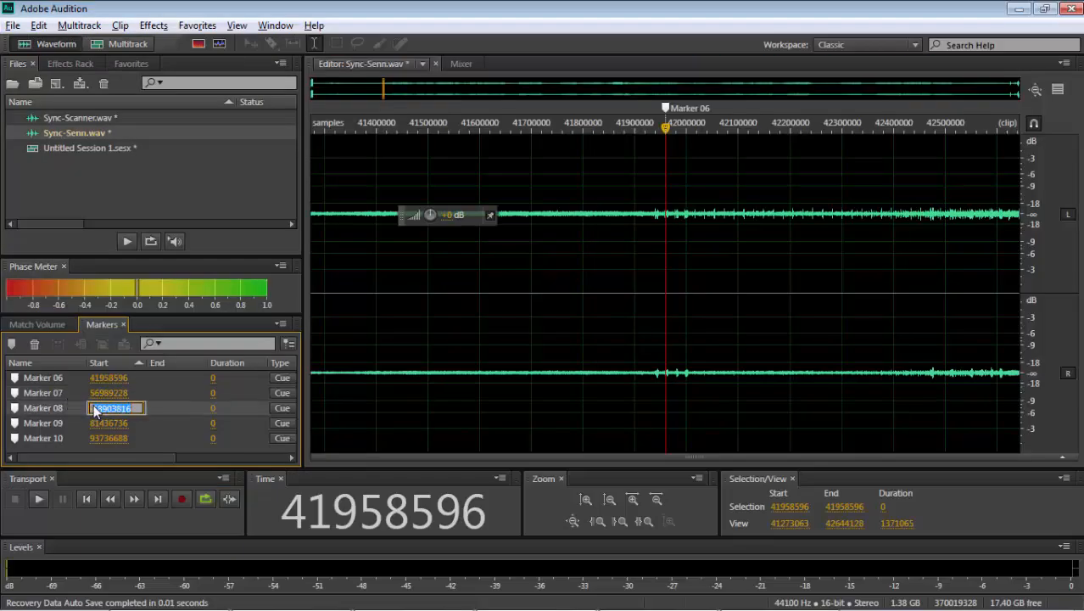
key(alt+Tab)
key(Return)
key(ctrl+v)
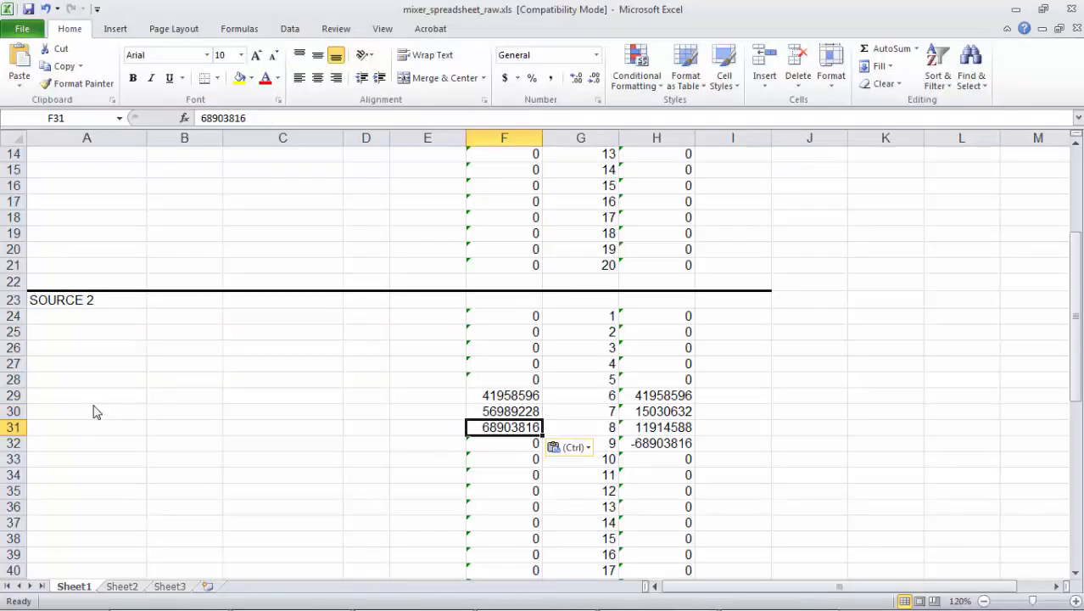
key(Return)
- Copy Sync-Senn's Marker 09 start sample, 81436736, from Audition into cell F32 of the SOURCE 2 block in Excel
key(alt+Tab)
click(97, 423)
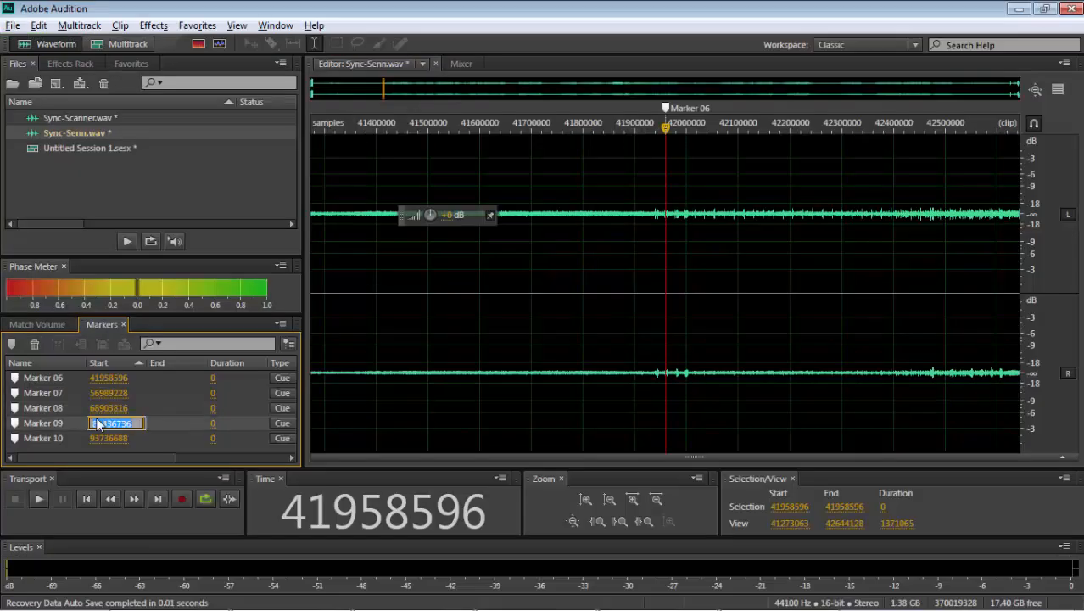
key(alt+Tab)
key(ctrl+v)
- Copy Sync-Senn's Marker 10 start sample, 93736688, from Audition into cell F33 of the SOURCE 2 block in Excel
key(alt+Tab)
click(99, 438)
key(ctrl+c)
key(alt+Tab)
key(Return)
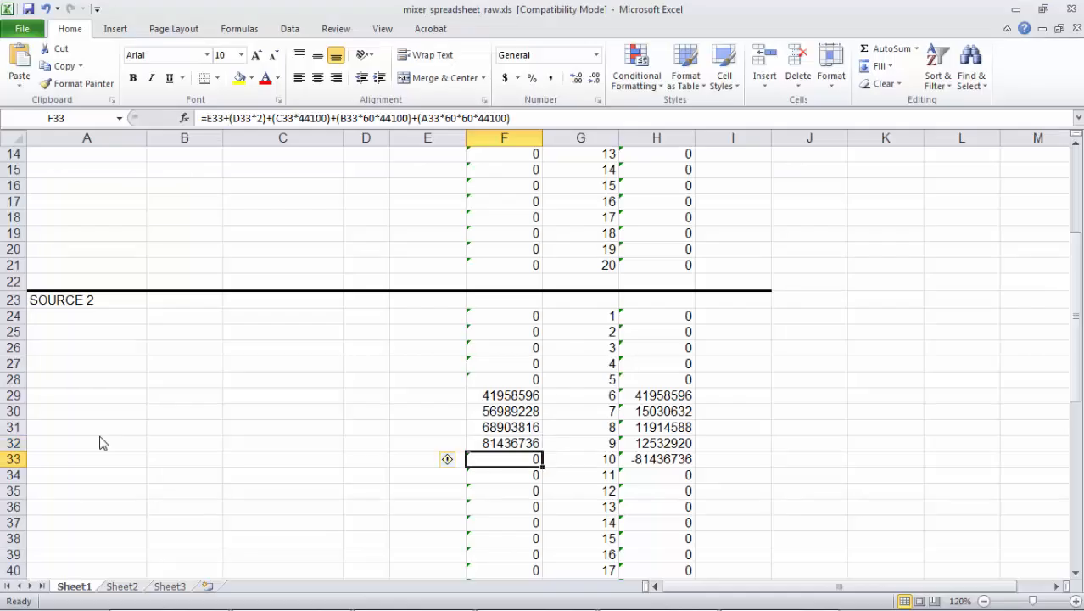
key(ctrl+v)
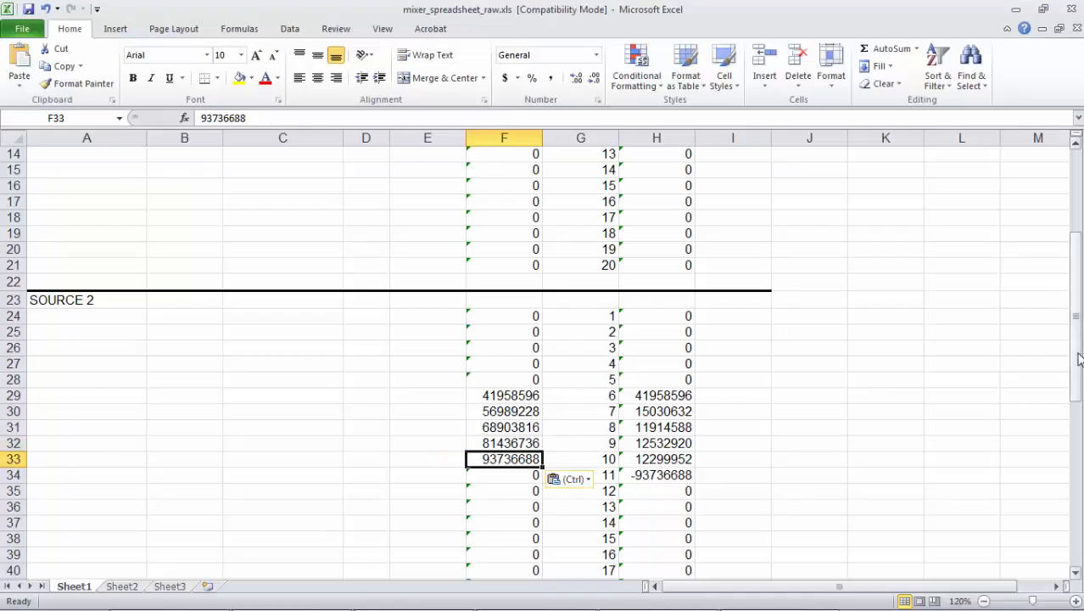
- Widen column C to fit its contents so the percentages under the SOURCE 2 block can be read
drag(1076, 358, 1073, 453)
click(442, 415)
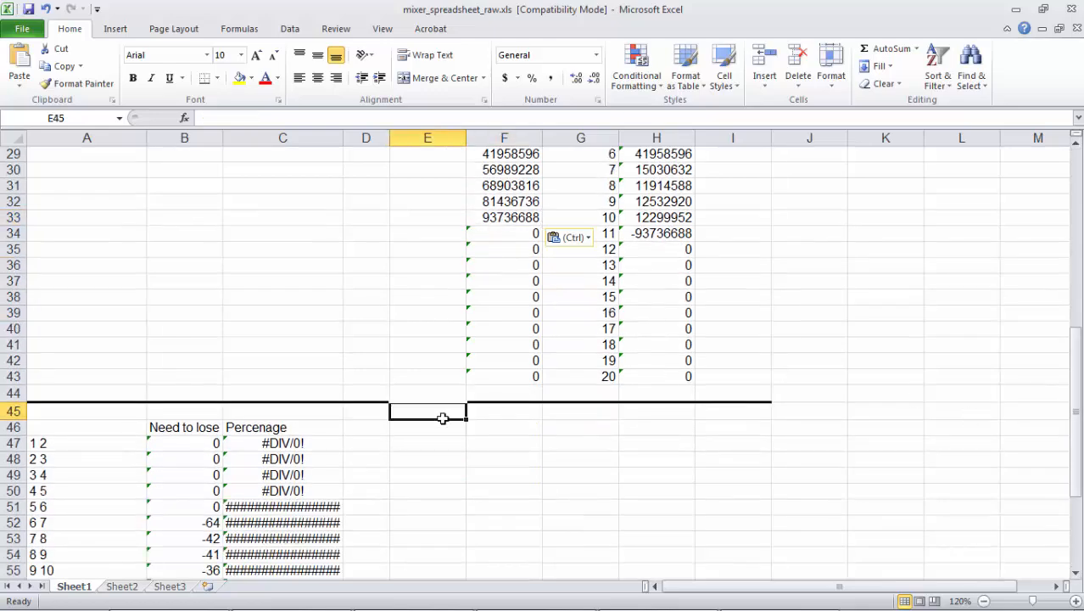
drag(1076, 363, 1063, 406)
double_click(343, 138)
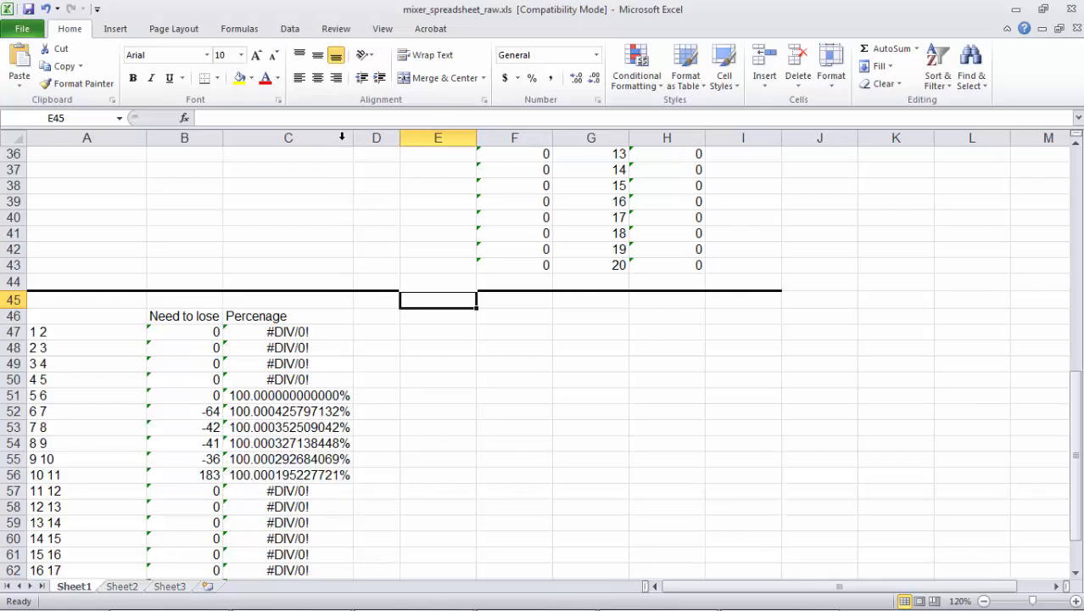
- Review the intervals 6 7 through 9 10 and select their percentages in C52:C55
click(52, 411)
click(49, 426)
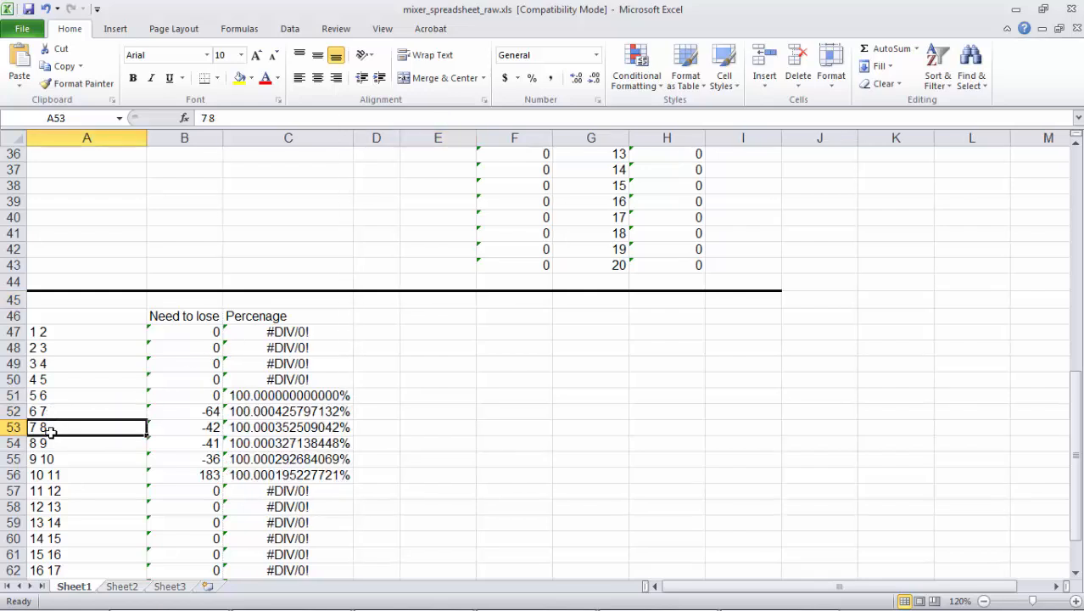
click(49, 442)
click(51, 459)
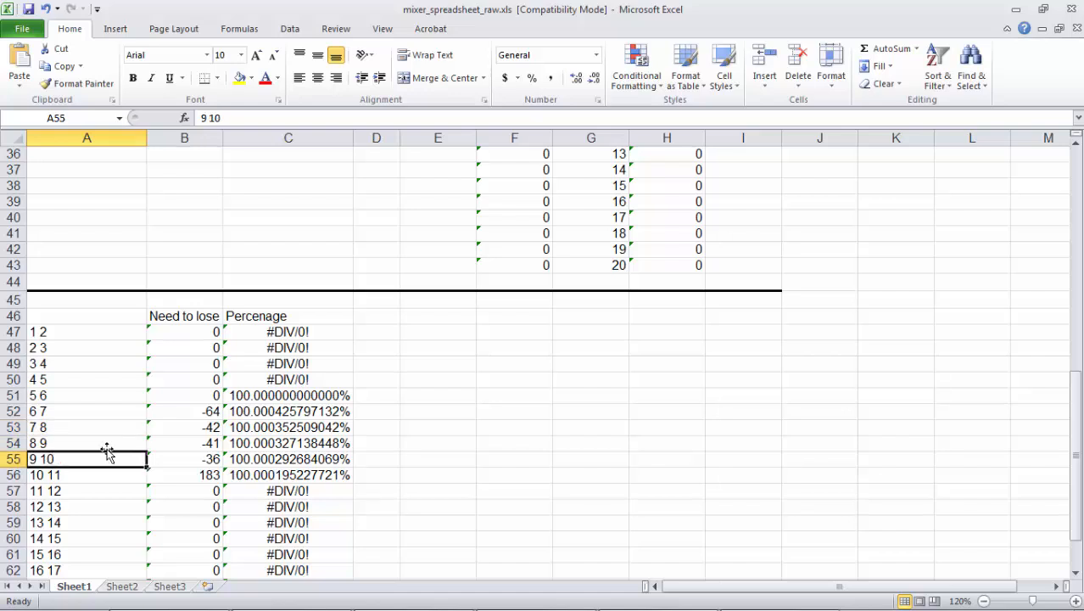
drag(242, 413, 257, 459)
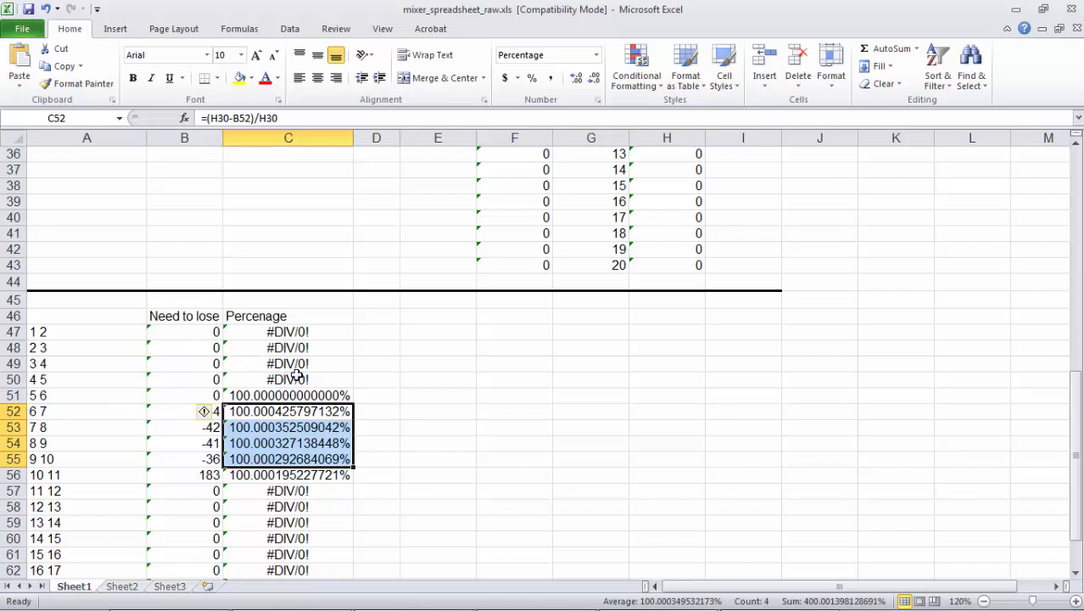
- Locate cue points 6 and 7 in the SOURCE 2 block and examine the matching section between Marker 06 and Marker 07 in Audition
drag(1078, 415, 1079, 342)
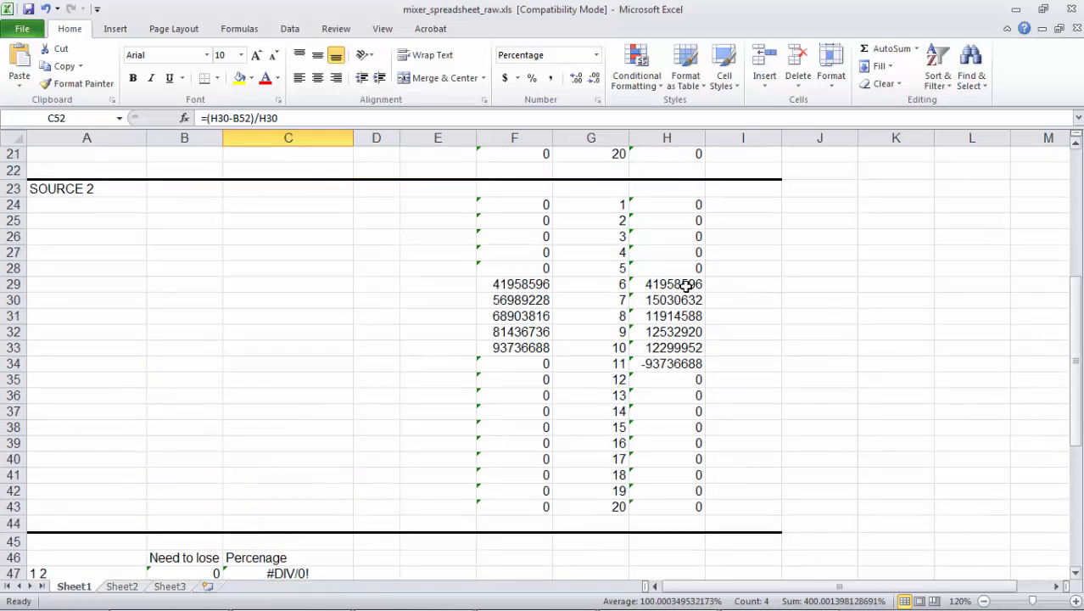
drag(560, 285, 565, 301)
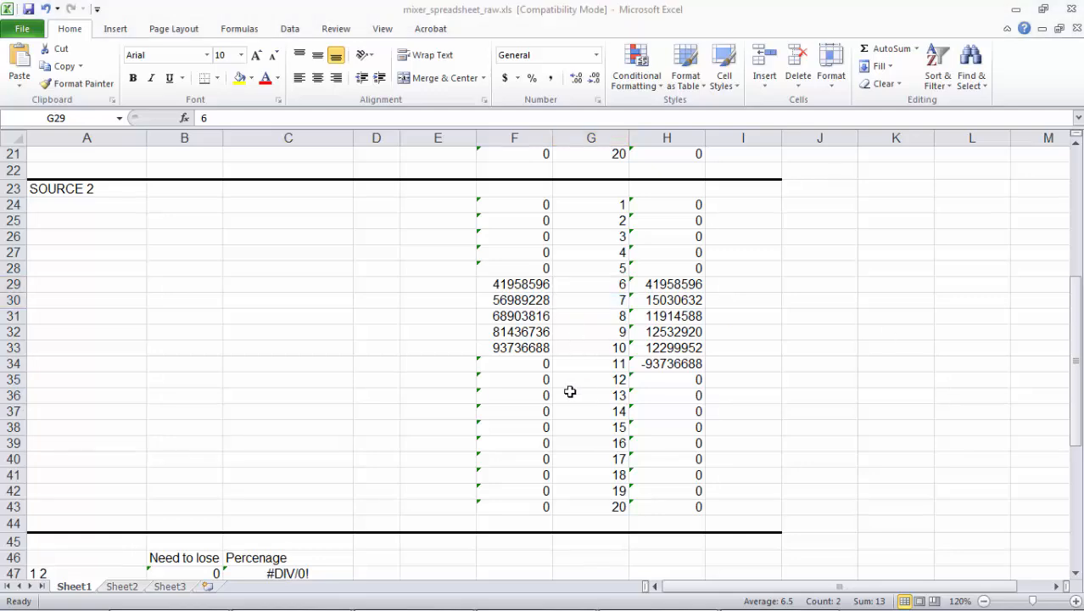
key(alt+Tab)
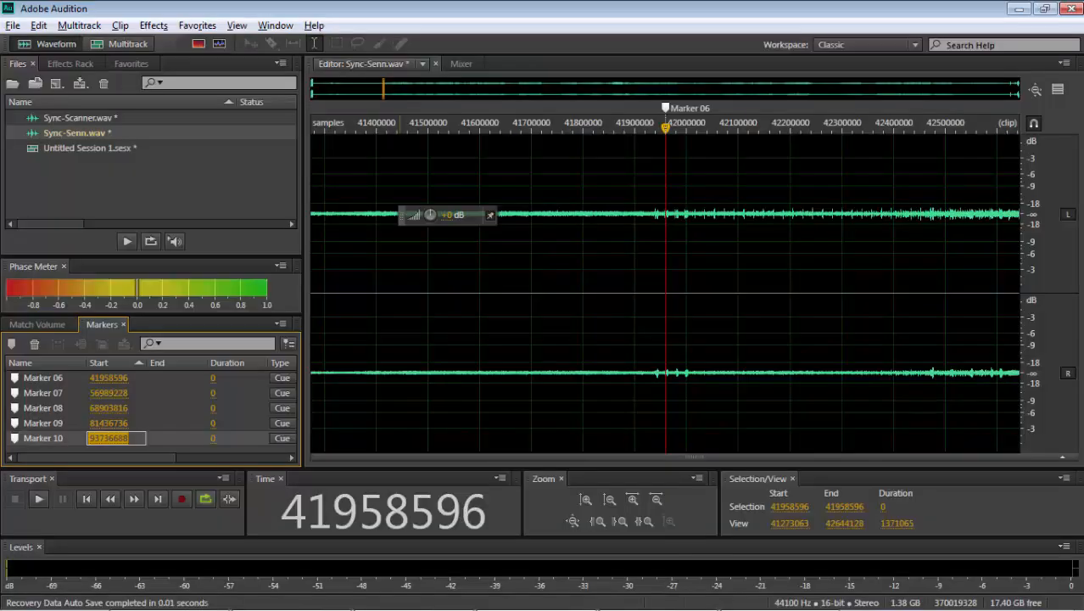
scroll(570, 391, down, 10)
click(413, 296)
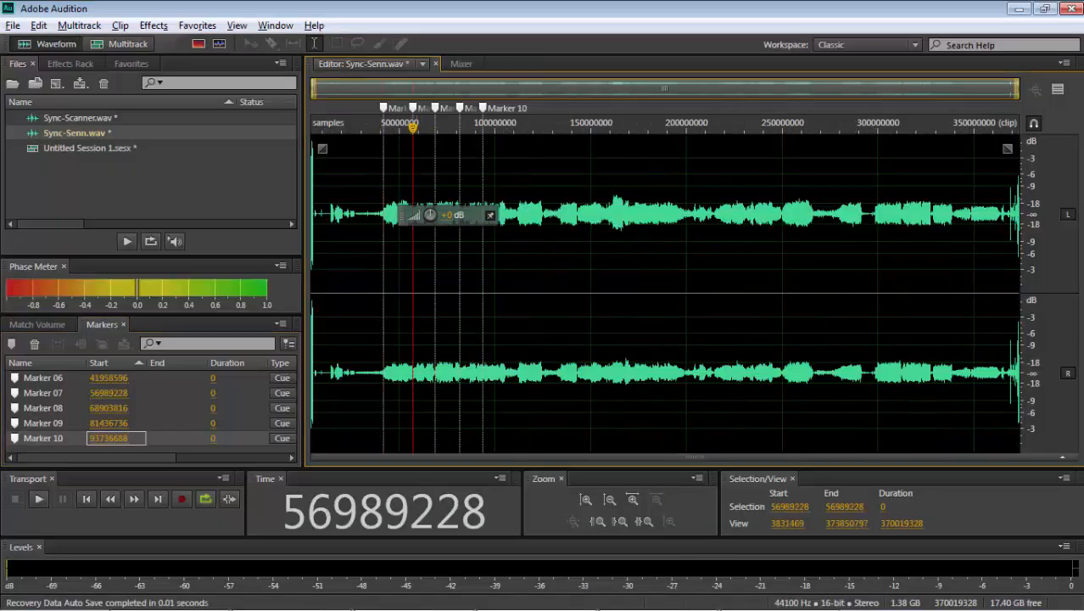
scroll(413, 297, up, 6)
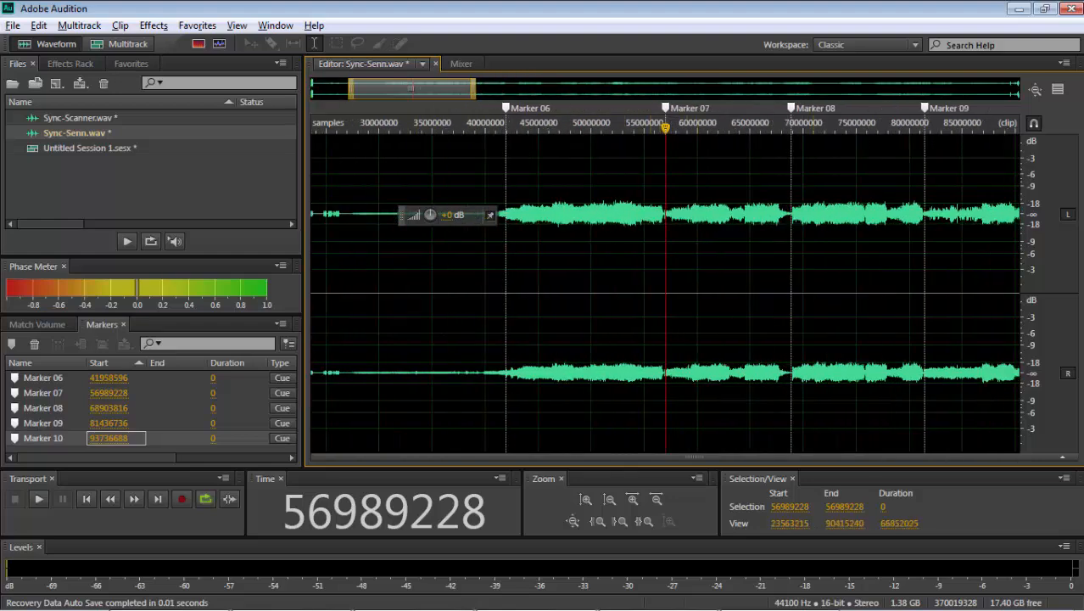
click(627, 207)
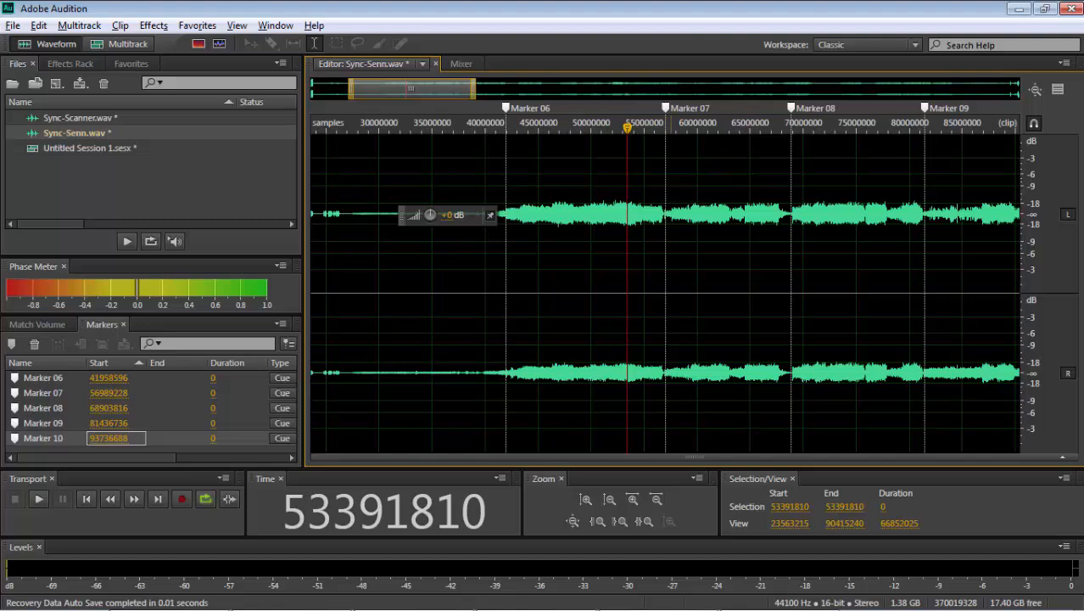
- Look up the percentage for interval 6 7 in cell C52 of the Excel sheet
key(alt+Tab)
drag(1072, 339, 977, 424)
click(319, 459)
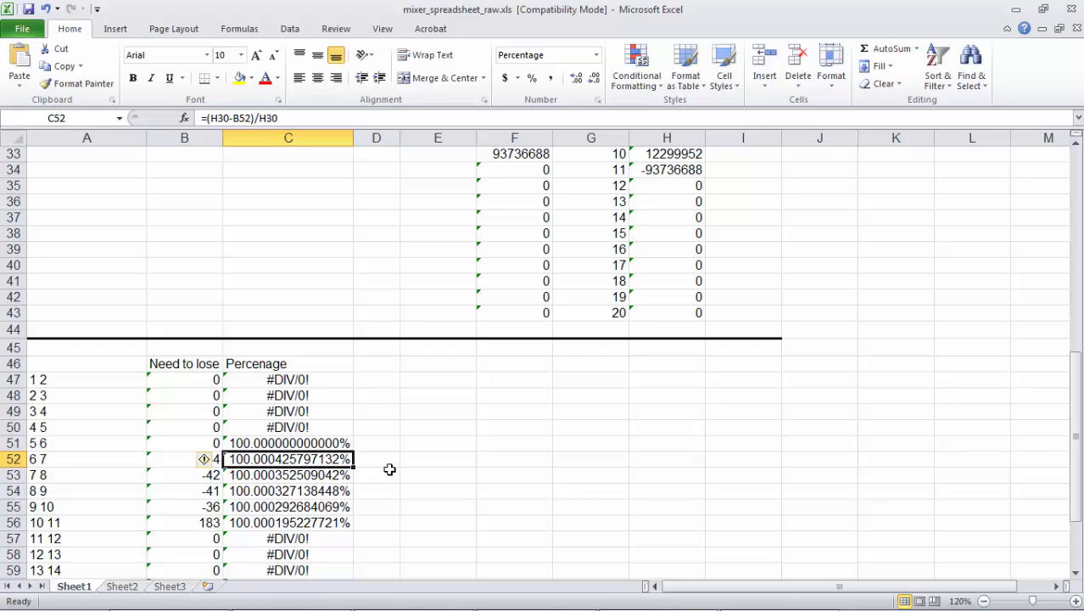
- In Audition, try Stretch and Pitch on Sync-Senn with Lock Stretch and Pitch Shift (Resample) on and Final Stretch off, closing it unapplied
key(alt+Tab)
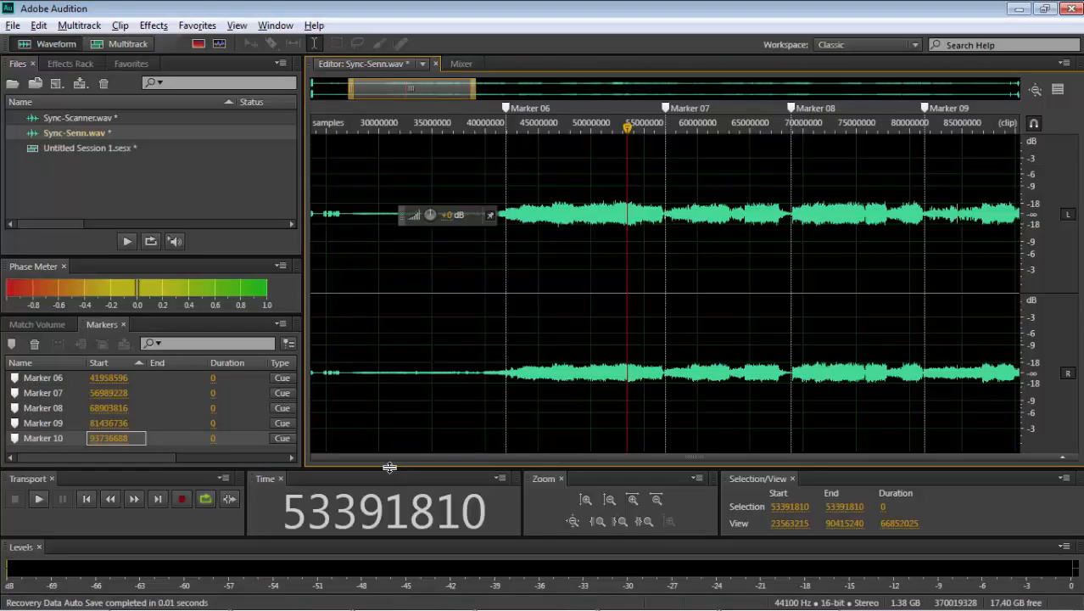
click(164, 30)
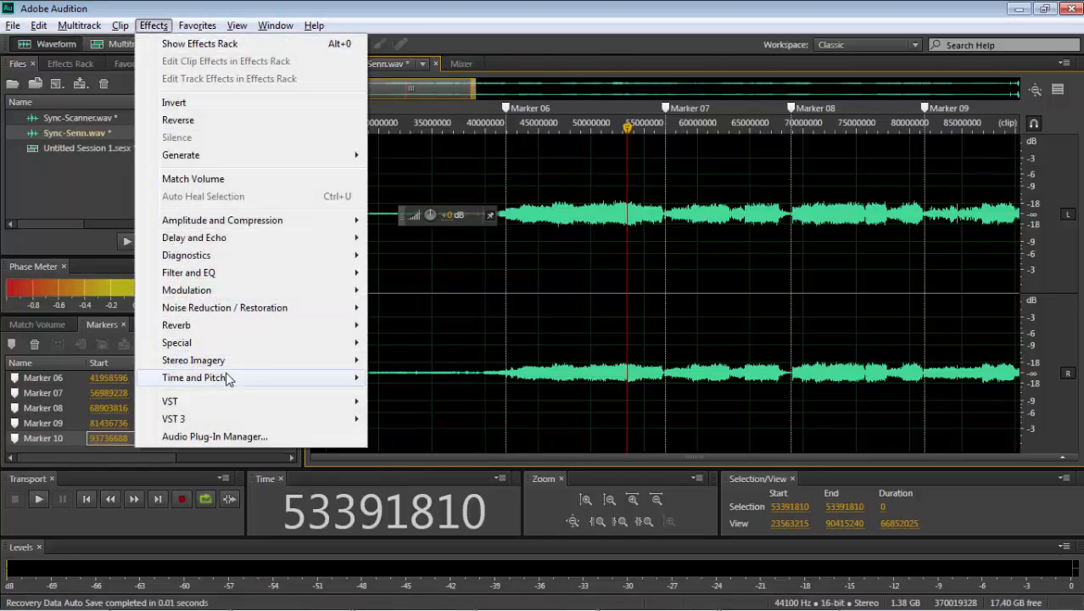
mouse_move(363, 381)
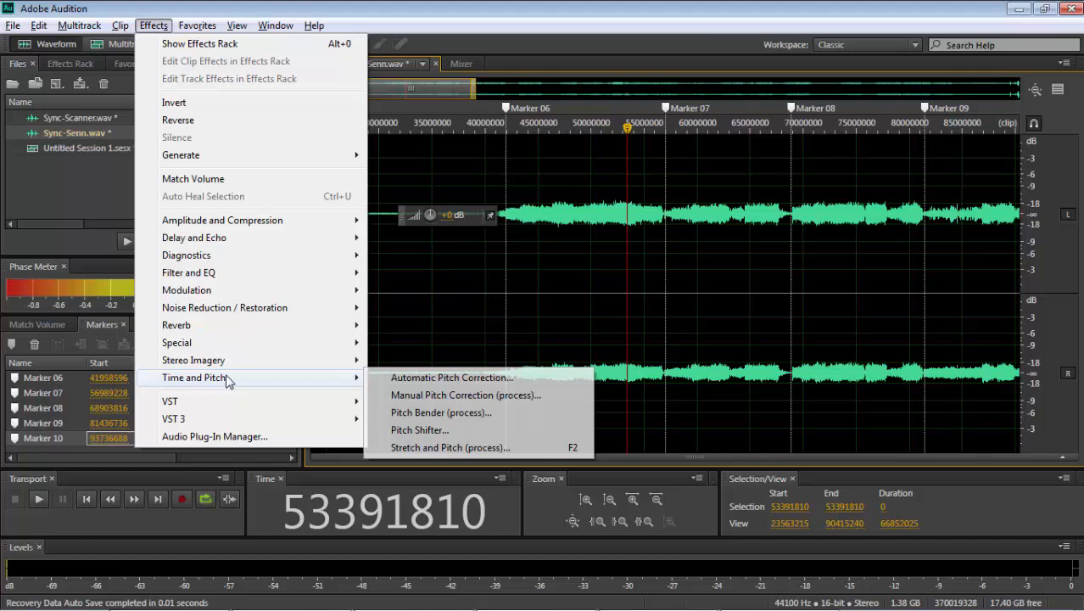
click(448, 450)
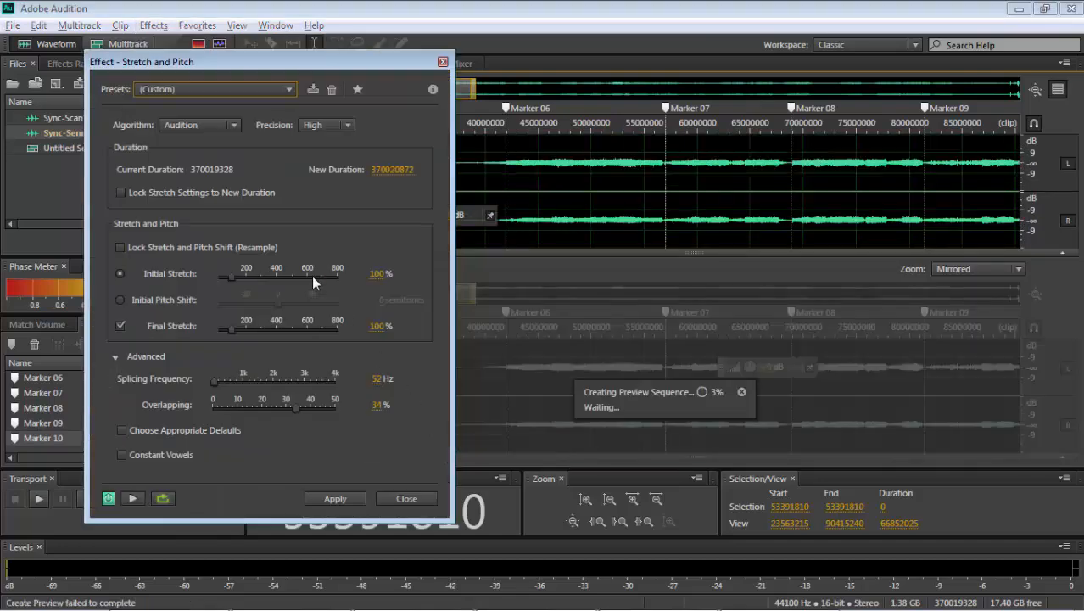
click(267, 247)
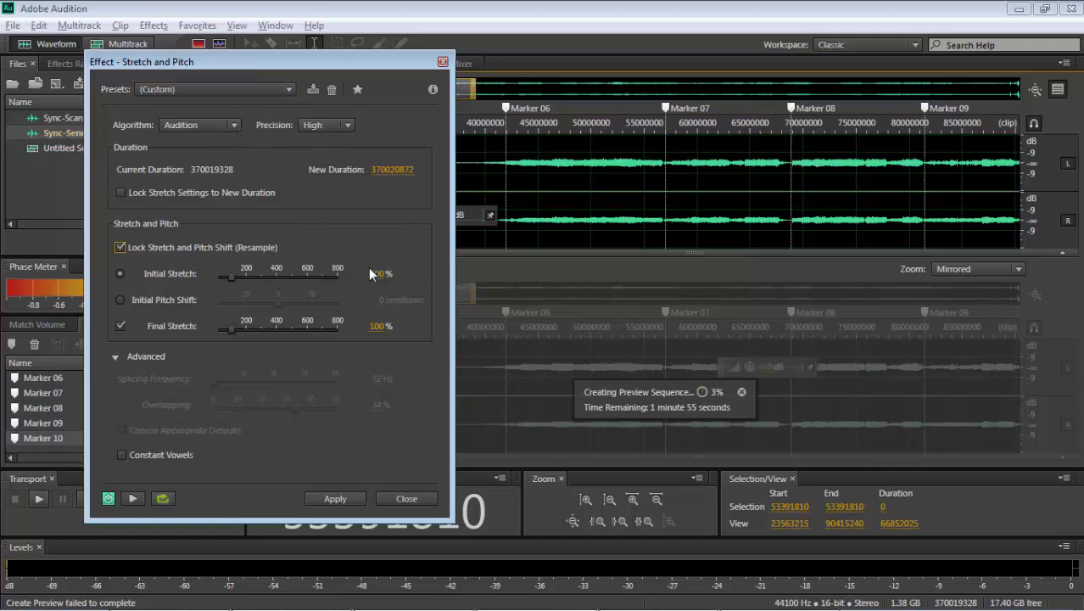
click(122, 273)
click(121, 326)
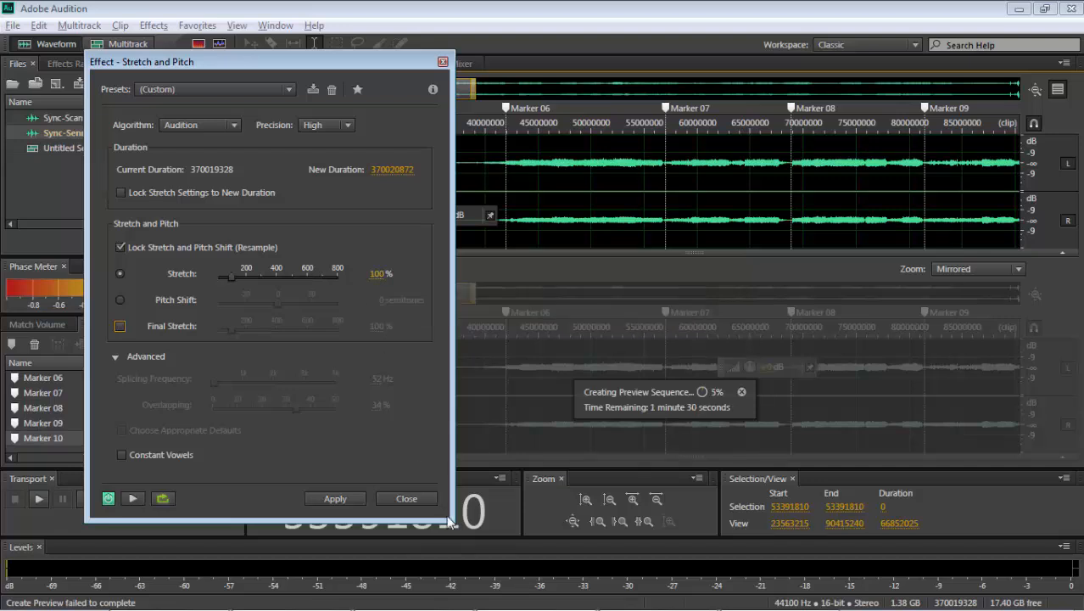
click(417, 498)
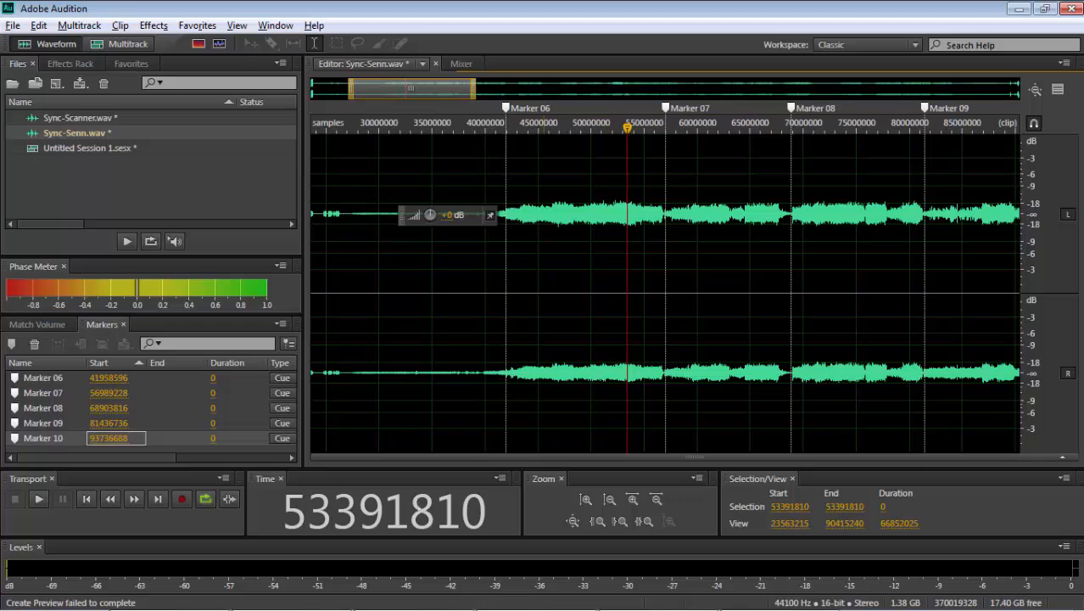
- Save Sync-Senn.wav and Sync-Scanner.wav under their existing names
click(544, 254)
scroll(544, 255, down, 6)
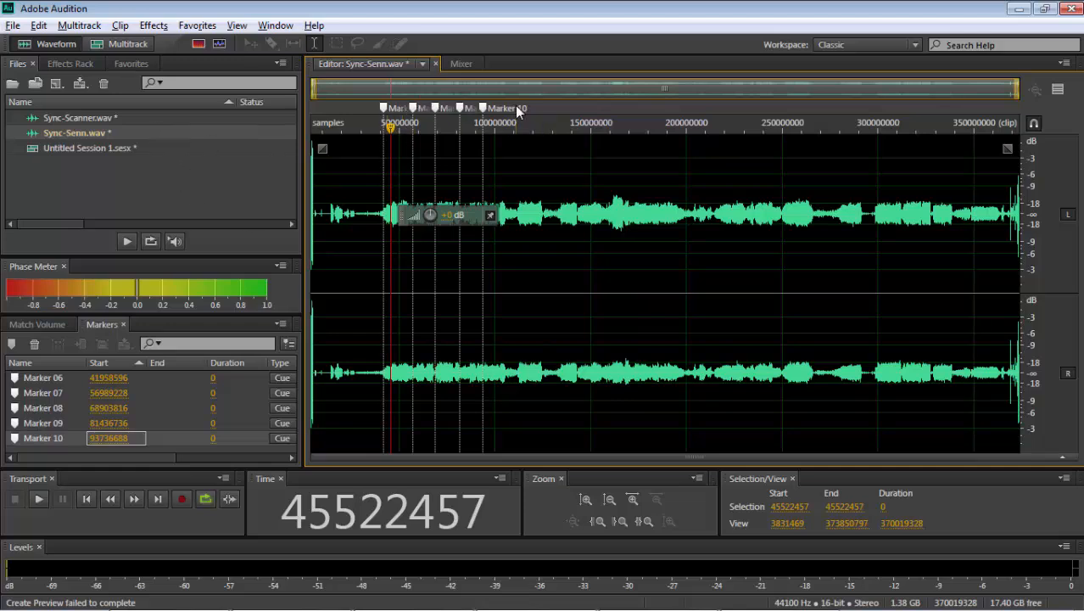
click(12, 25)
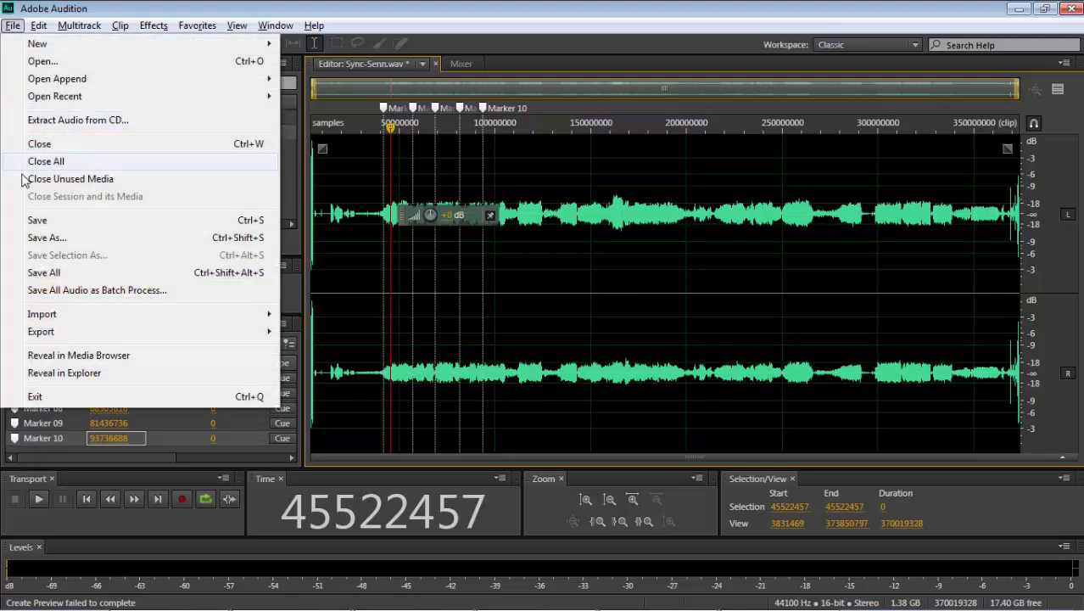
click(50, 220)
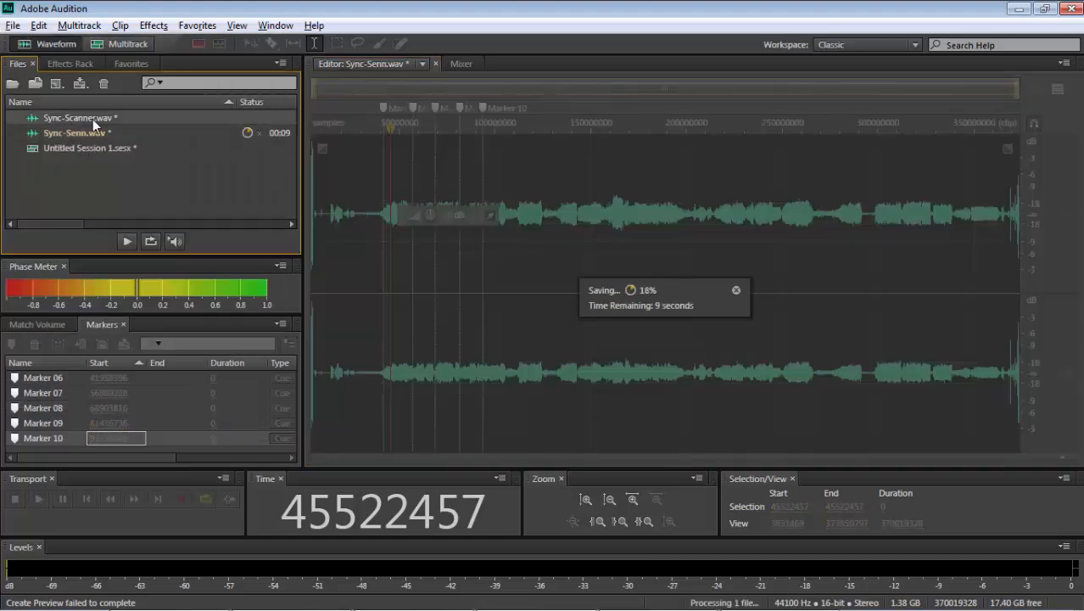
double_click(59, 118)
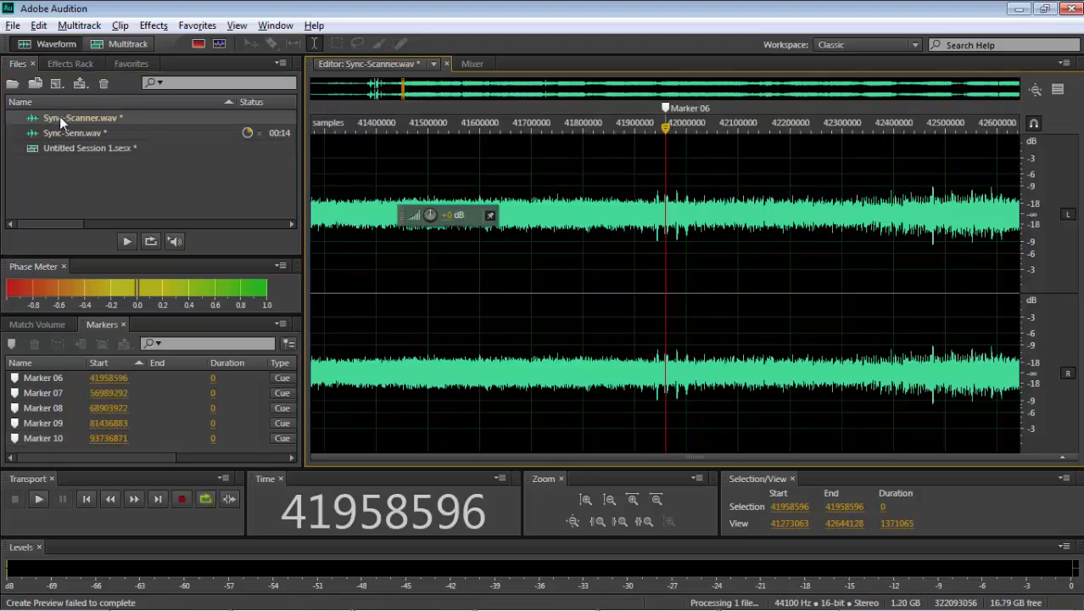
click(9, 24)
click(37, 220)
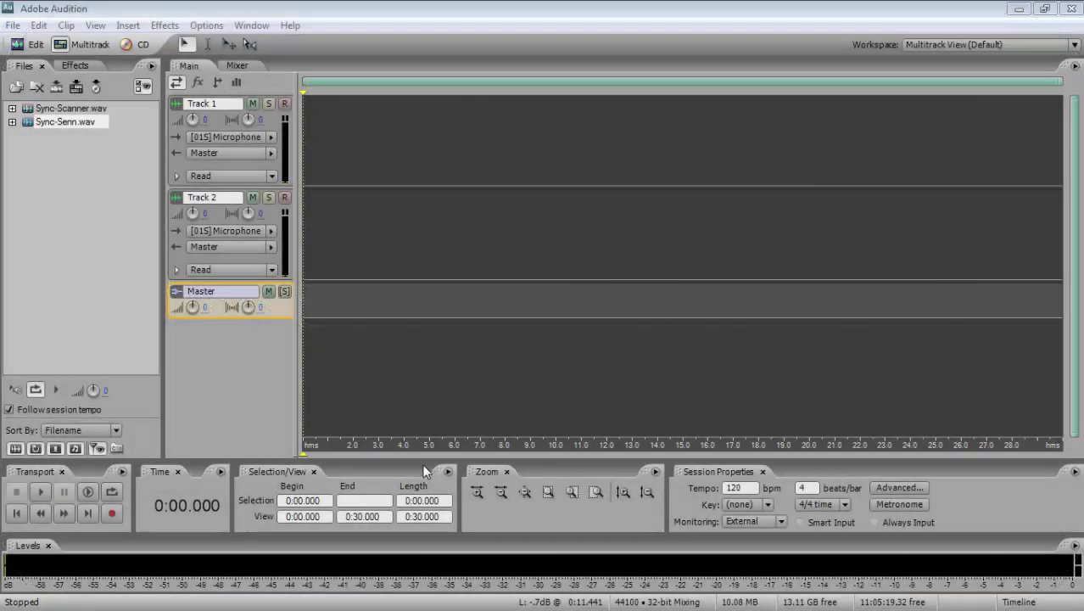
- Place Sync-Scanner.wav on Track 1 and Sync-Senn.wav on Track 2 at the start of the multitrack session
click(83, 196)
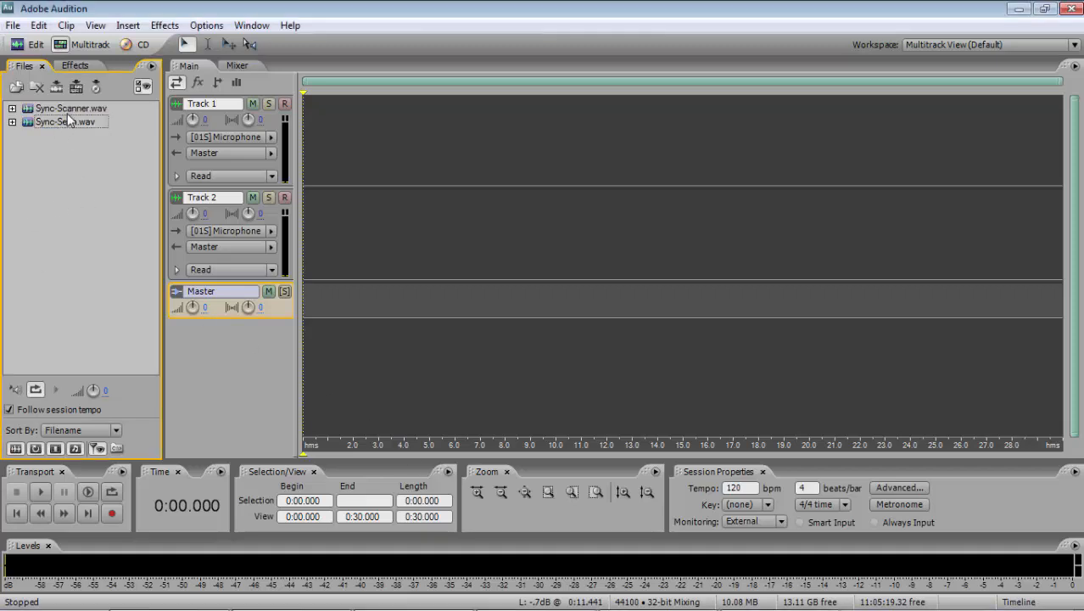
drag(74, 106, 338, 134)
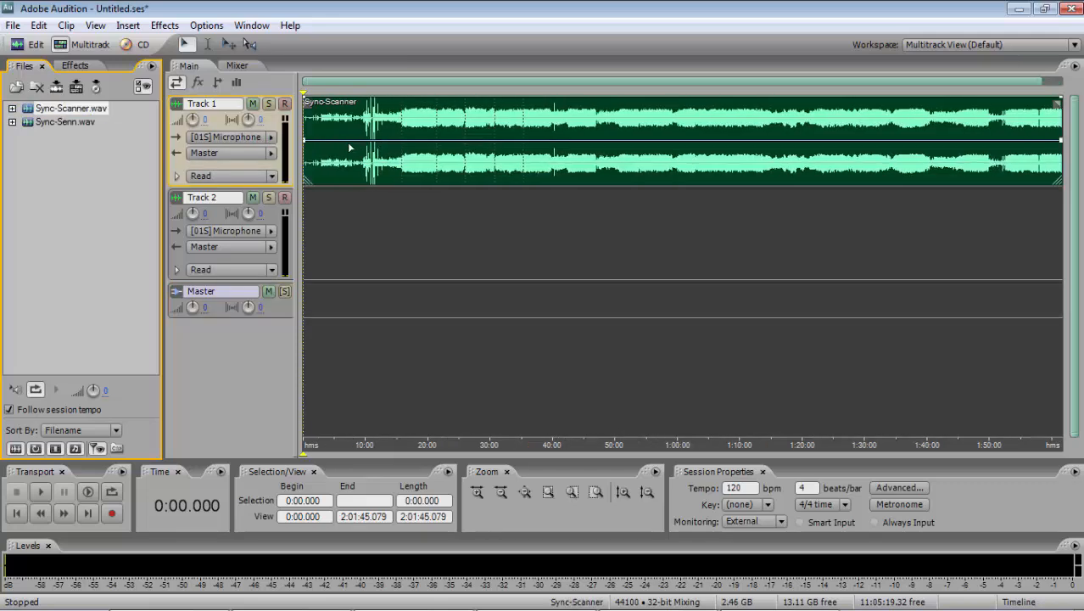
drag(88, 122, 344, 244)
- Compare the Sync-Scanner and Sync-Senn waveforms around the first marker near 15:51 to check their alignment, enlarging the track height
click(403, 219)
scroll(402, 219, up, 10)
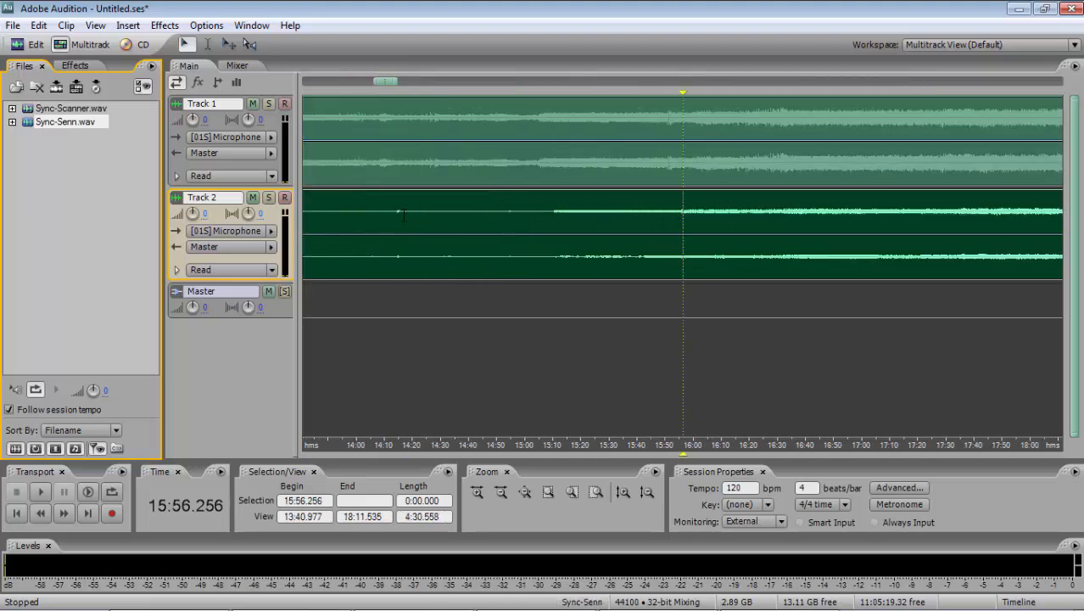
scroll(404, 216, up, 5)
click(663, 233)
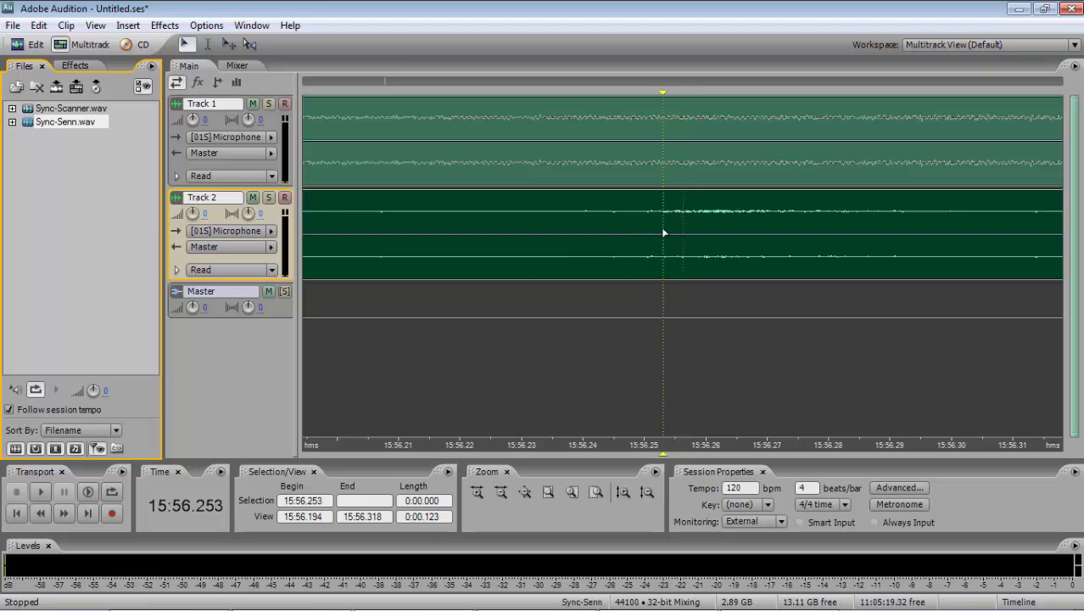
scroll(632, 222, down, 15)
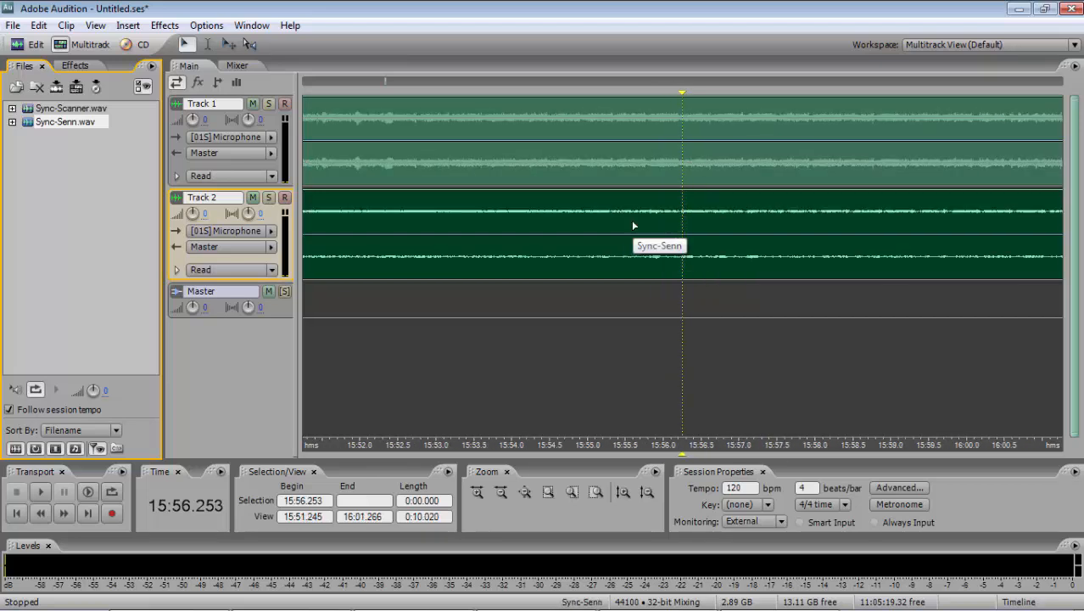
scroll(633, 222, down, 1)
click(641, 223)
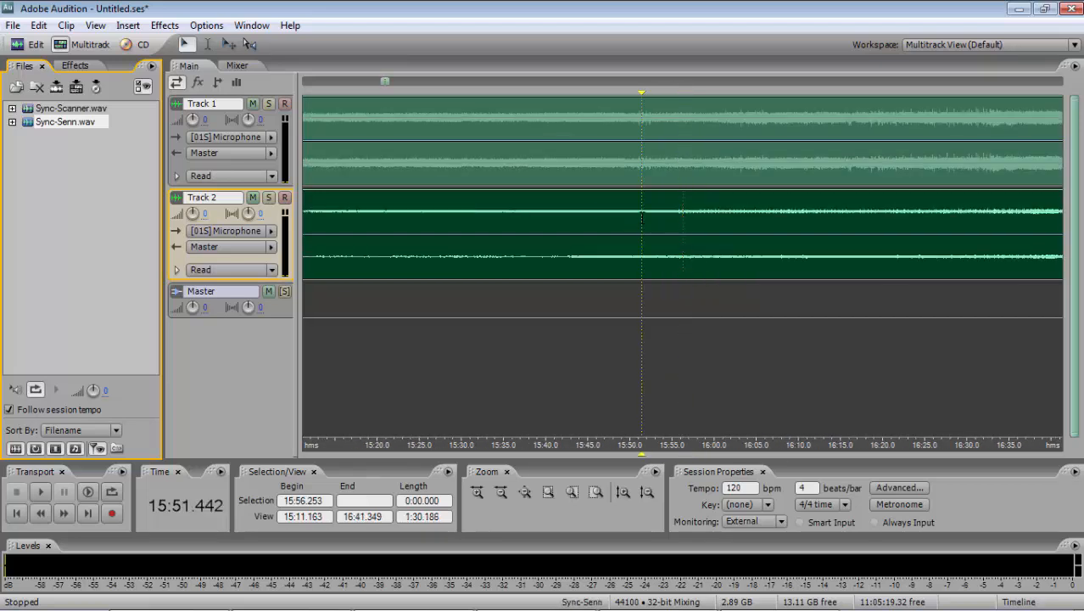
scroll(606, 218, up, 15)
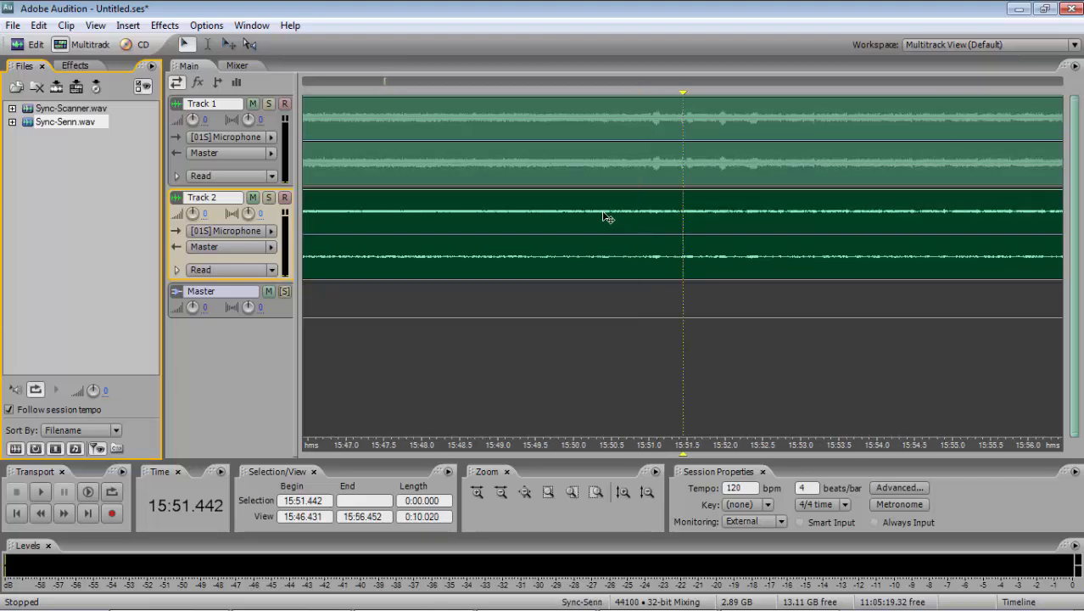
scroll(606, 218, up, 10)
click(611, 219)
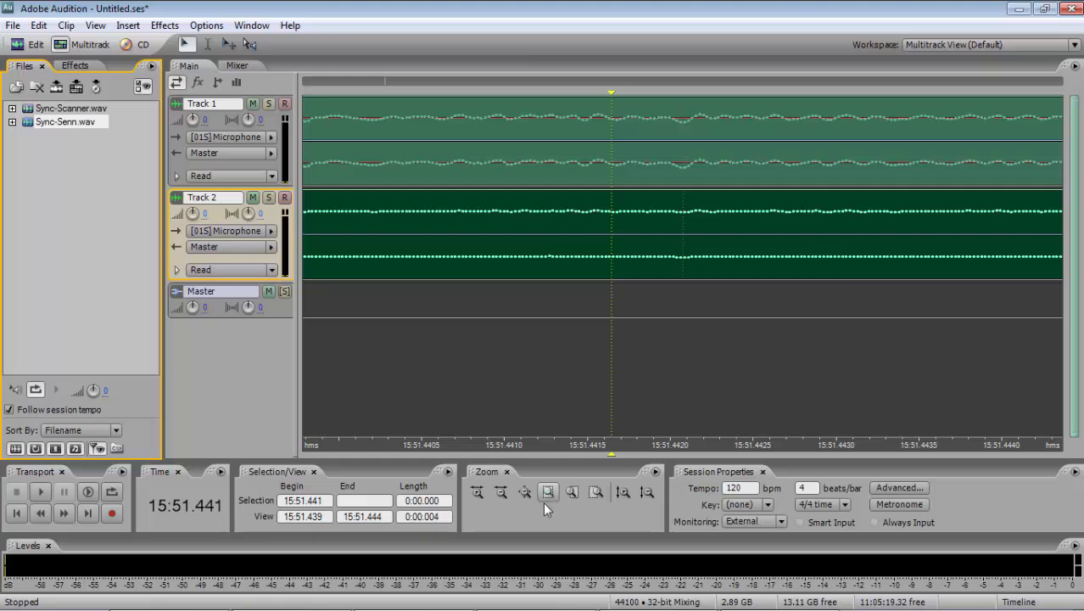
click(622, 493)
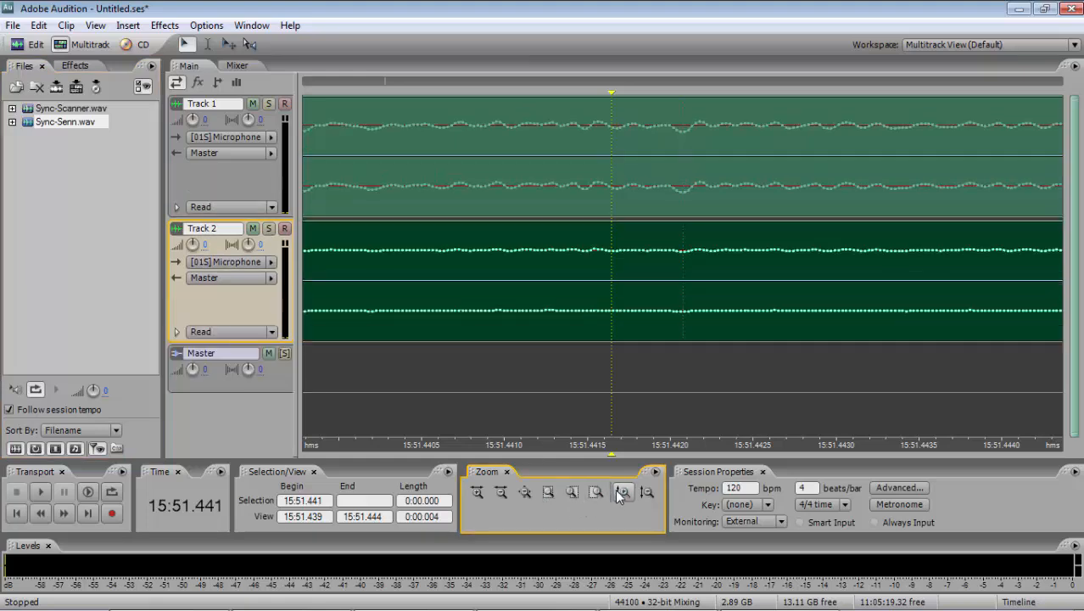
scroll(619, 497, down, 12)
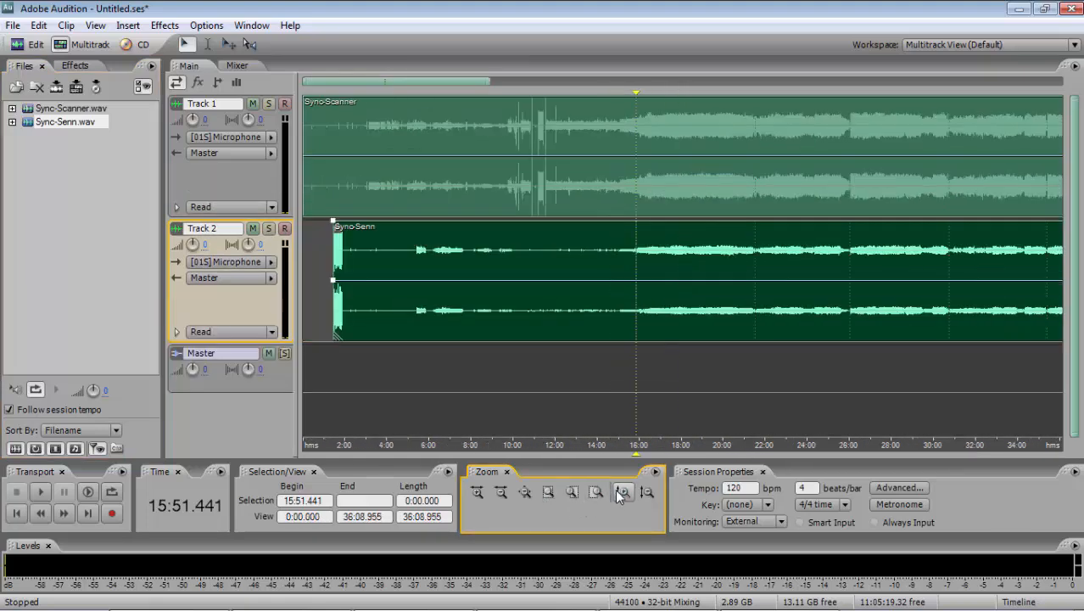
scroll(619, 497, down, 1)
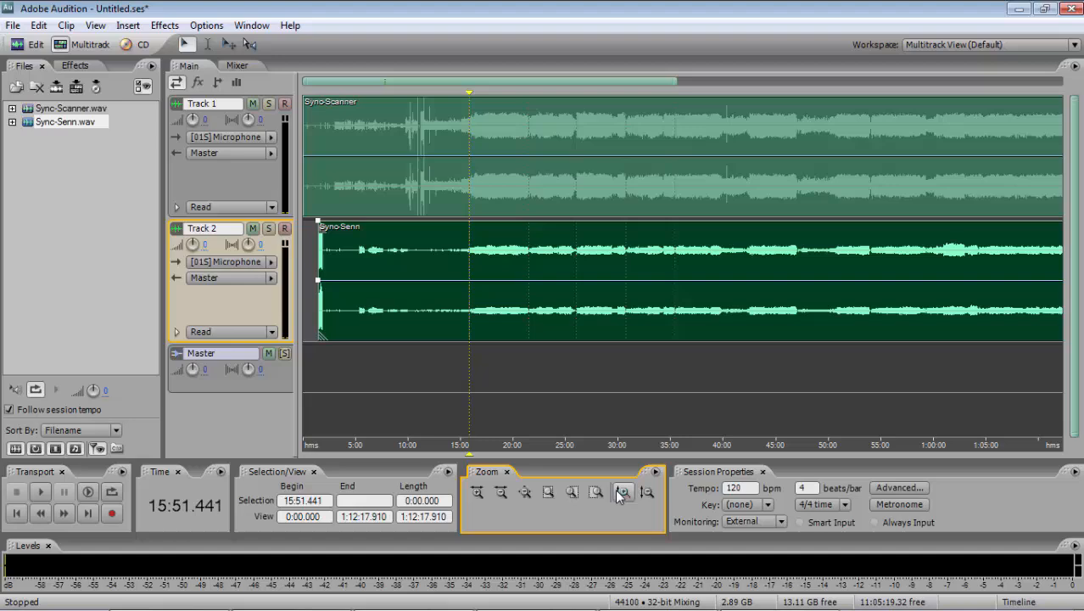
- Open the Sync-Senn clip in the waveform editor and select the range from Marker 06 to Marker 07
double_click(496, 327)
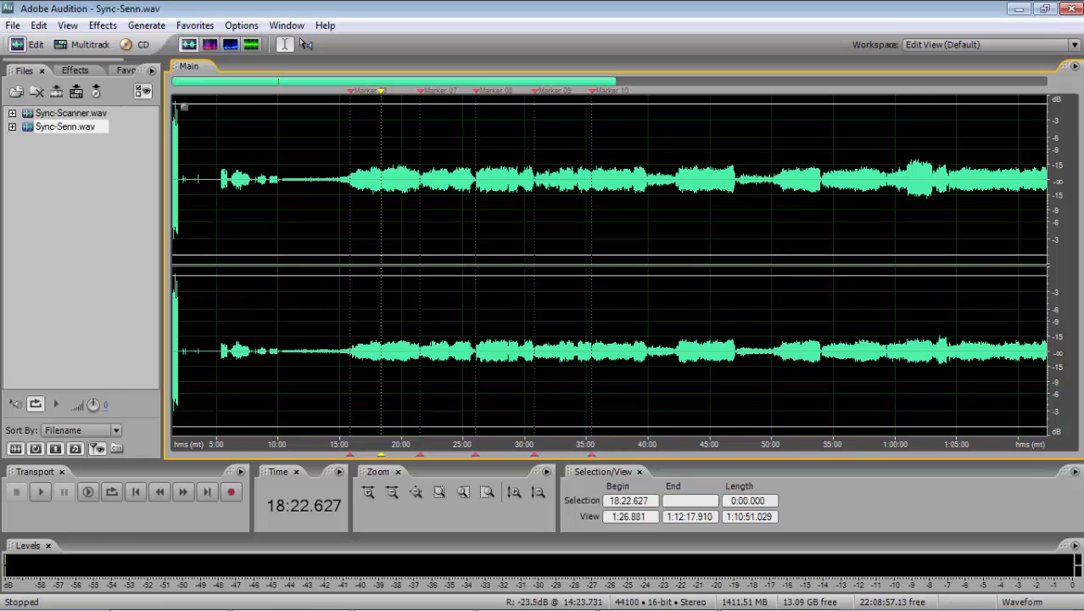
drag(349, 339, 419, 339)
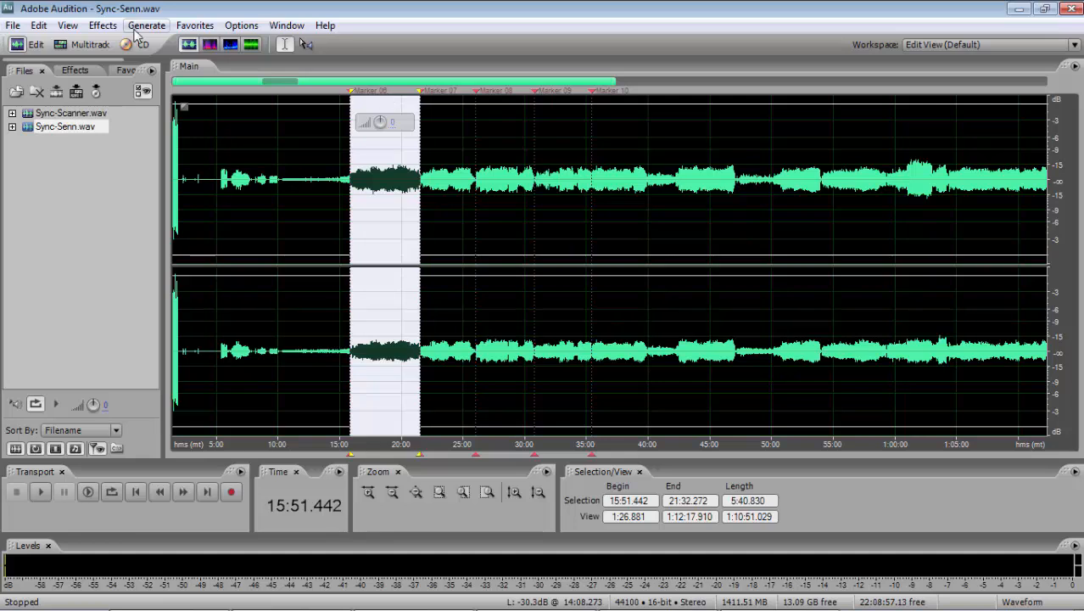
click(344, 197)
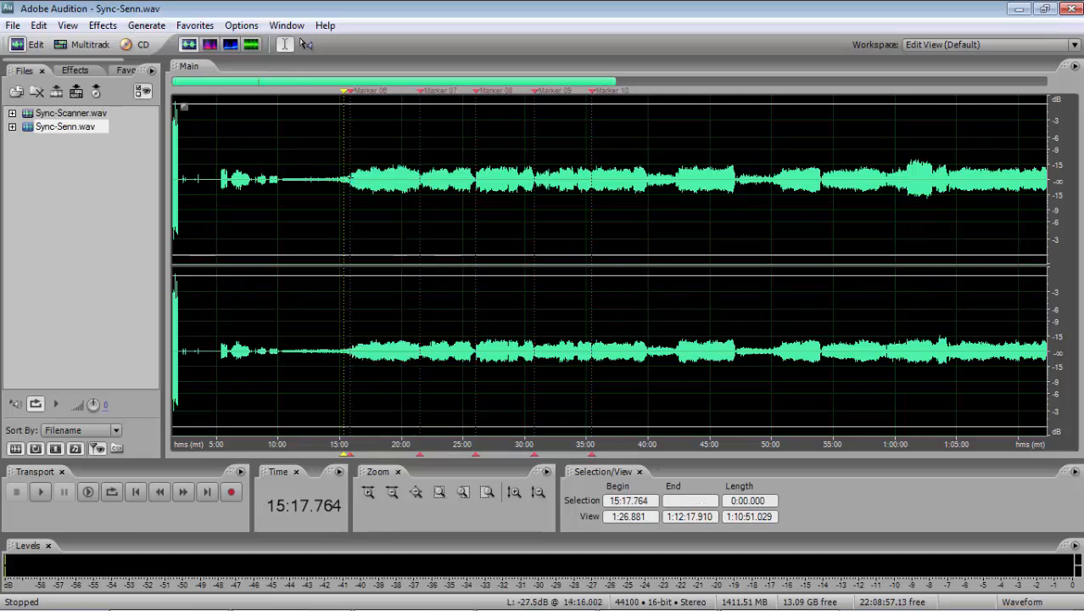
drag(350, 178, 420, 179)
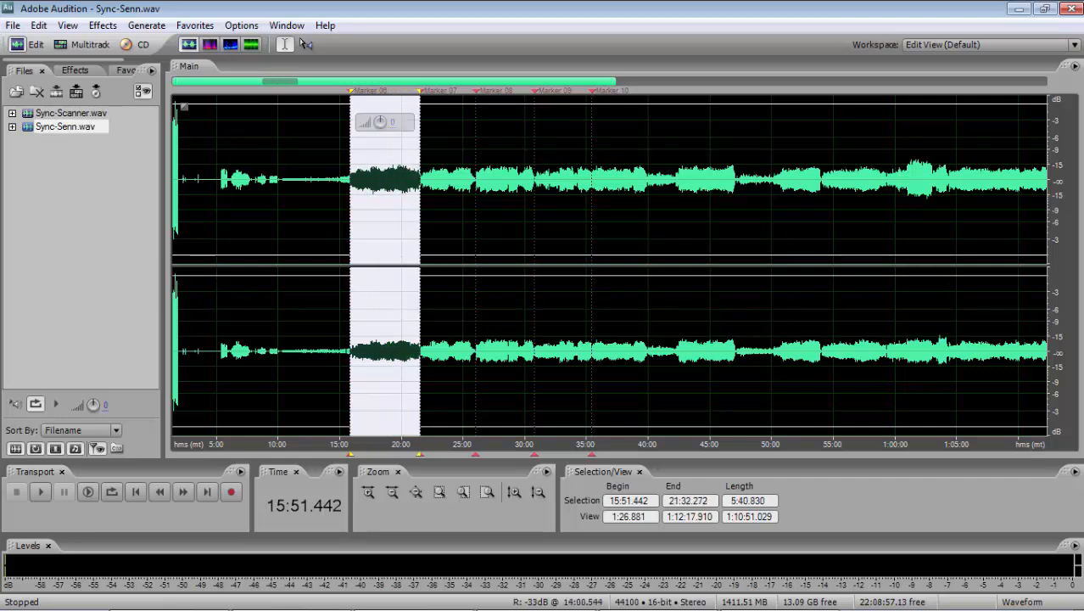
- Open the Stretch process for the selected range and choose High Precision
click(103, 25)
mouse_move(149, 254)
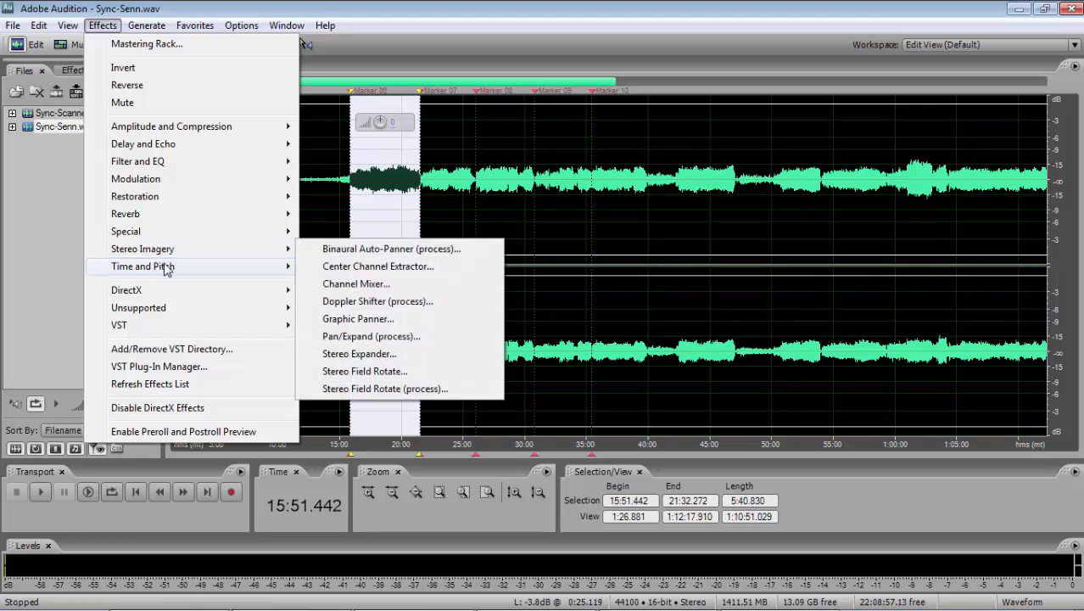
mouse_move(181, 268)
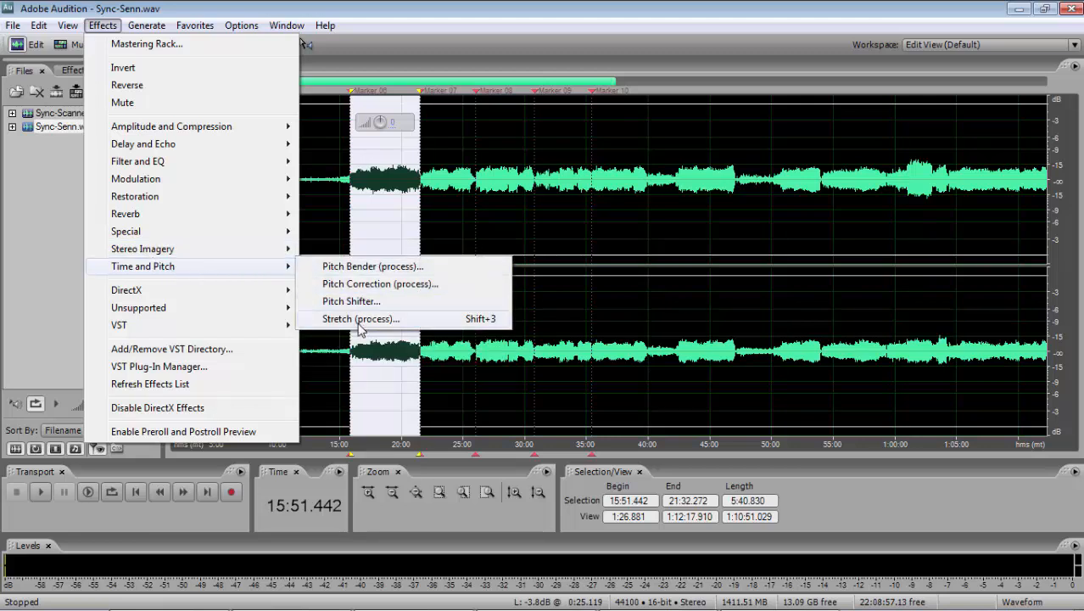
click(479, 328)
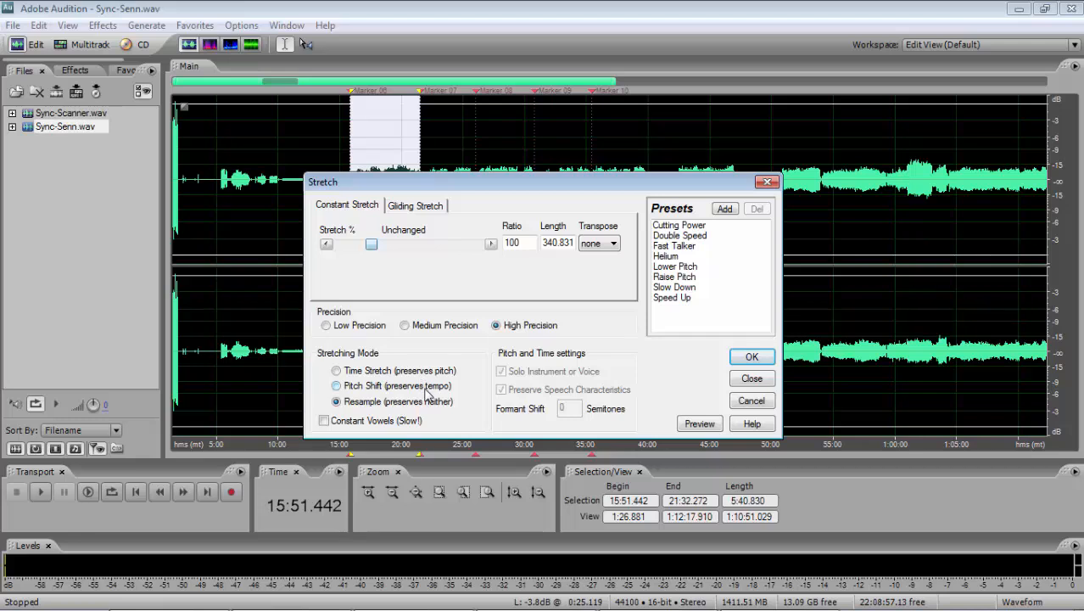
click(497, 325)
- Copy the interval 6 7 percentage, 100.000425797132%, from cell C52 in Excel and apply it as the constant stretch ratio in Audition
key(alt+Tab)
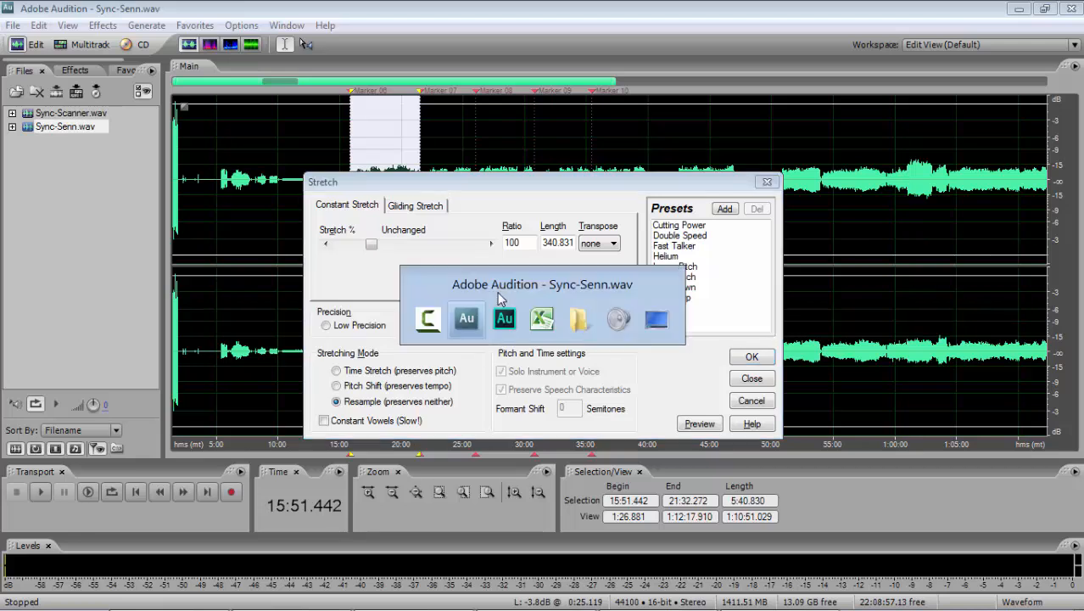
key(alt+Tab)
key(alt+Tab)
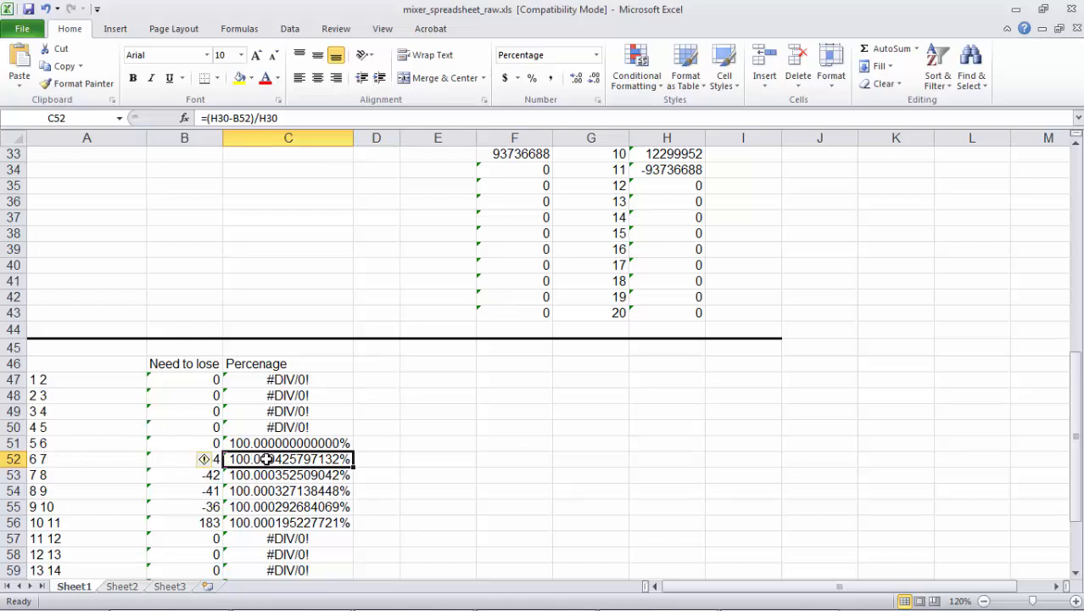
key(ctrl+c)
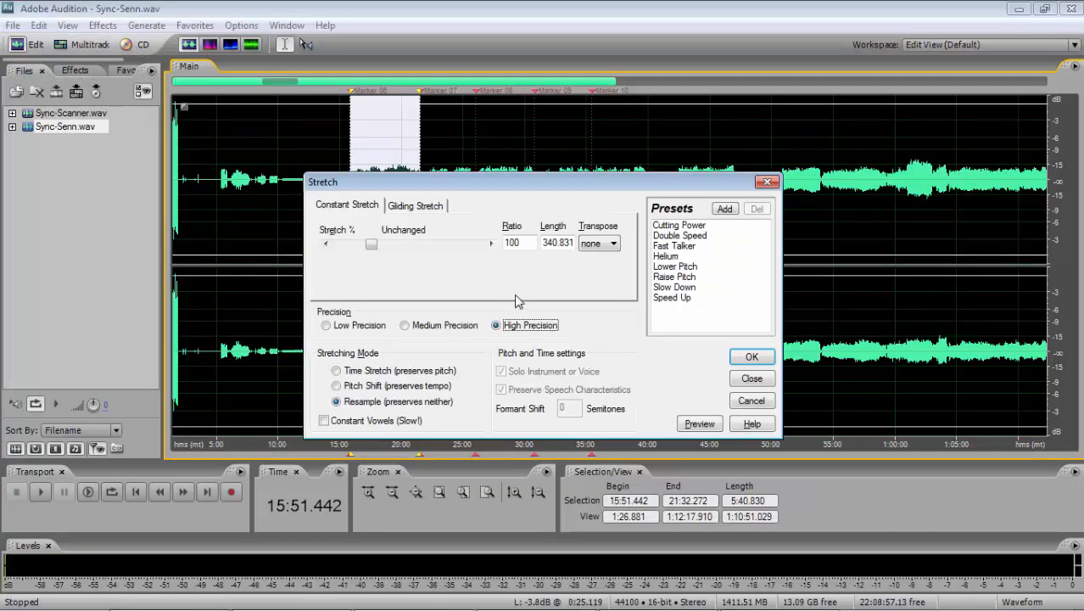
double_click(524, 246)
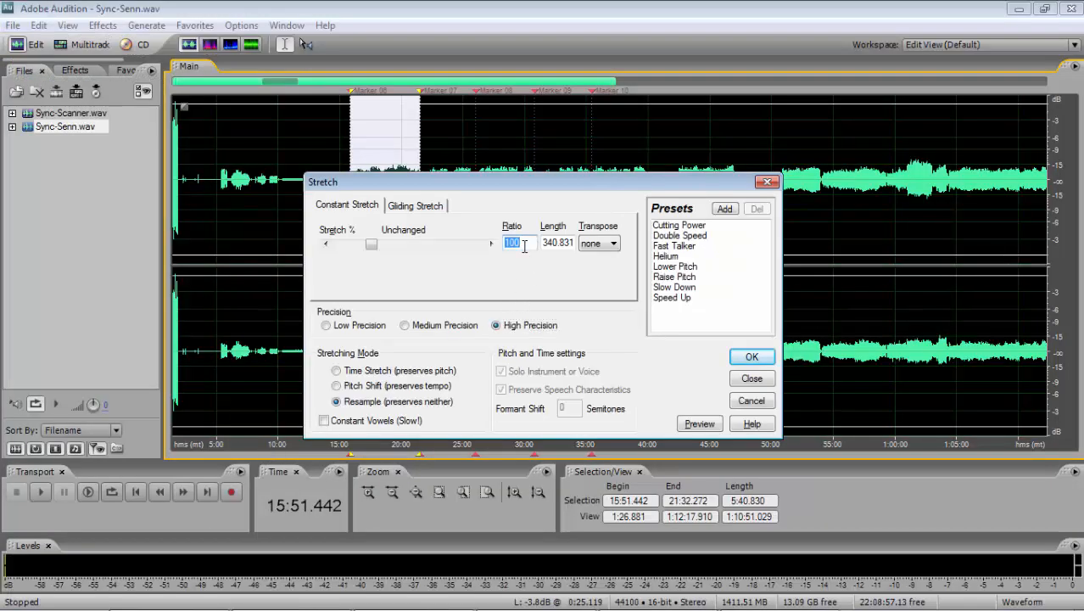
key(ctrl+v)
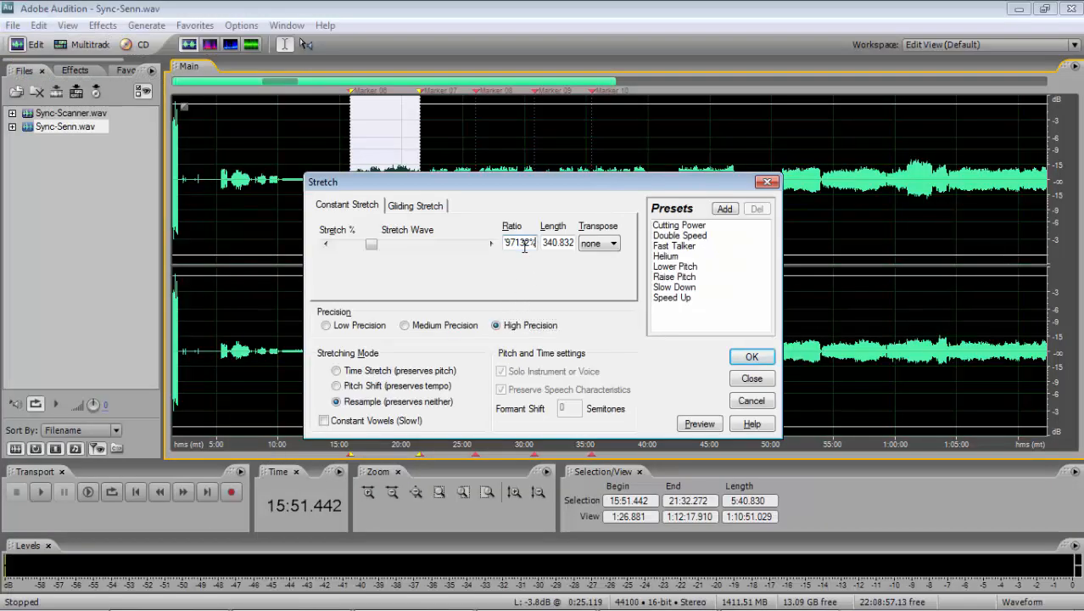
click(752, 357)
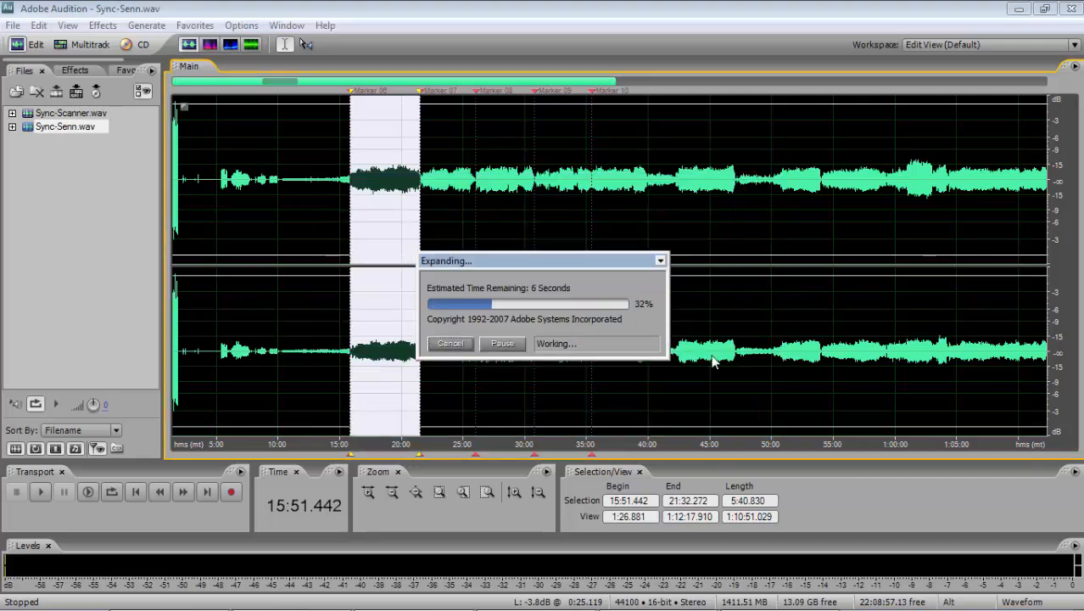
- Switch to Excel and copy the interval 7 8 percentage from cell C53
key(alt+Tab)
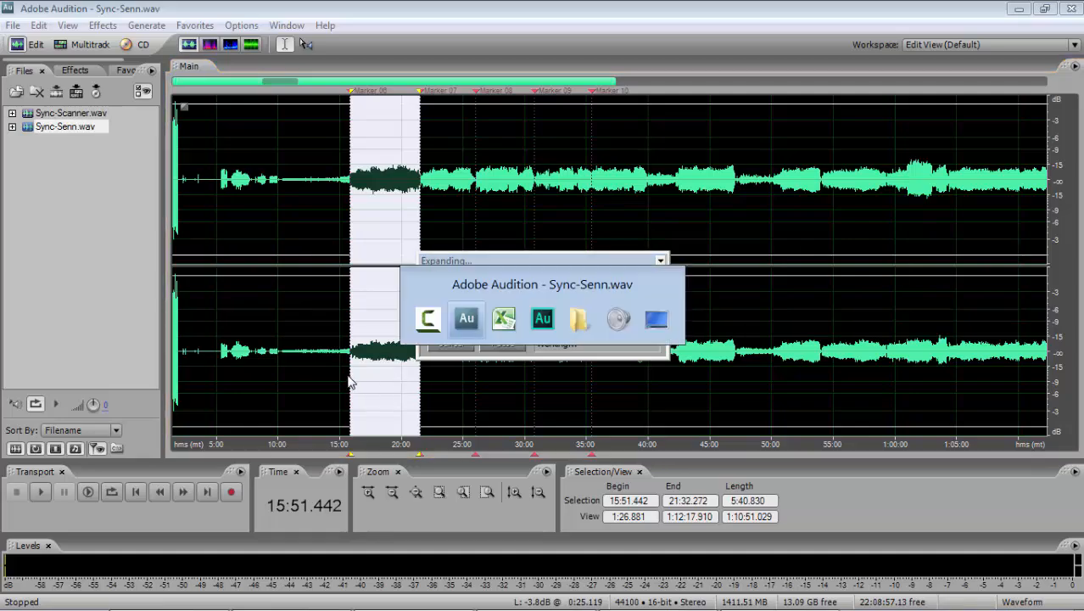
click(280, 473)
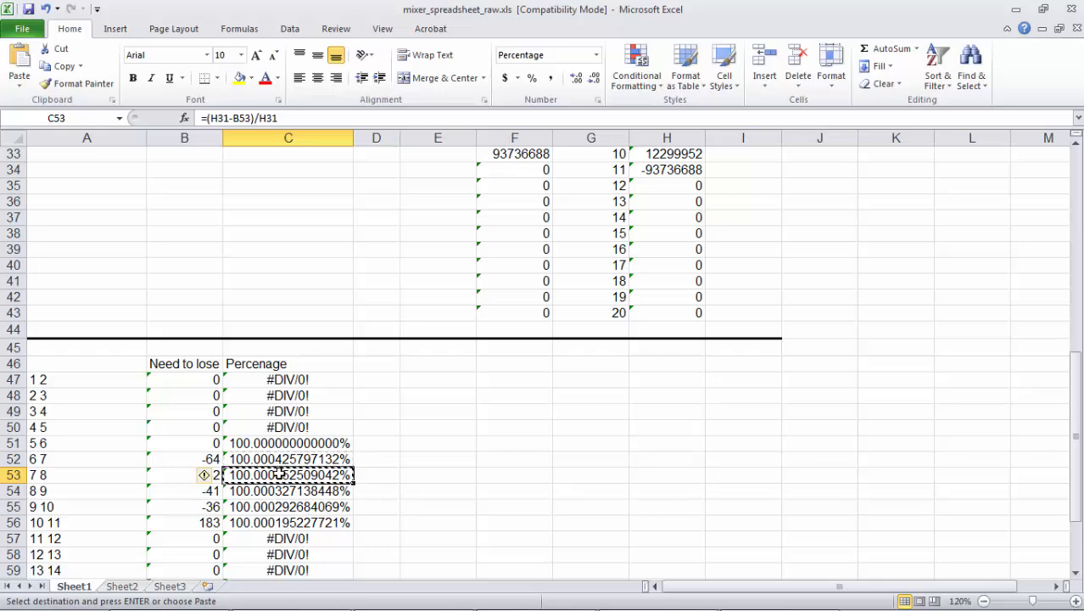
key(alt+Tab)
- In Audition, stretch Sync-Senn from Marker 07 to Marker 08 with the copied ratio of 100.000352509042%
drag(419, 170, 475, 170)
key(shift+s)
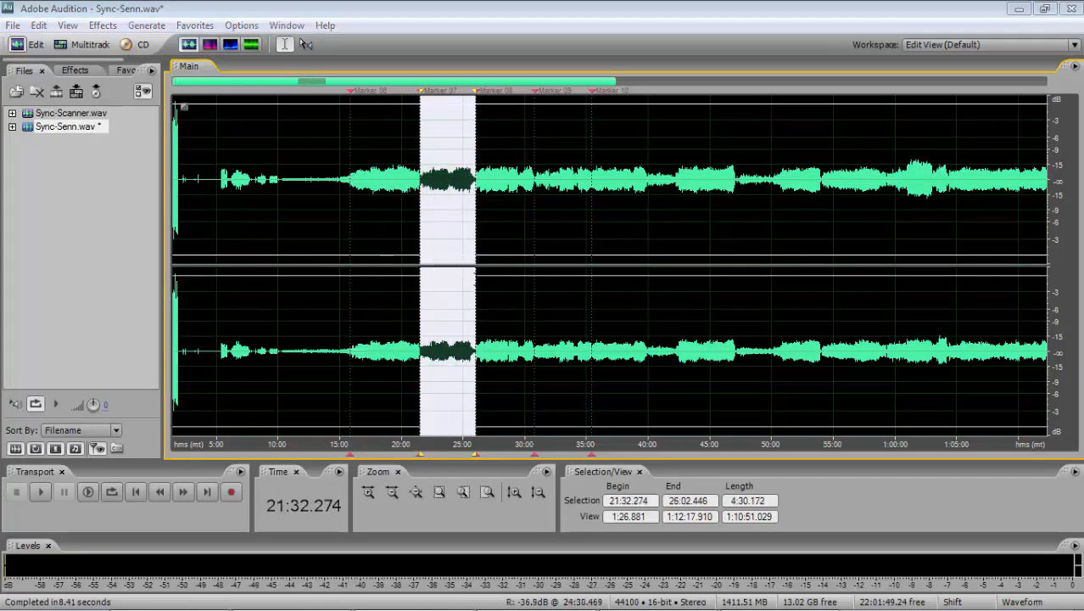
double_click(520, 244)
key(ctrl+v)
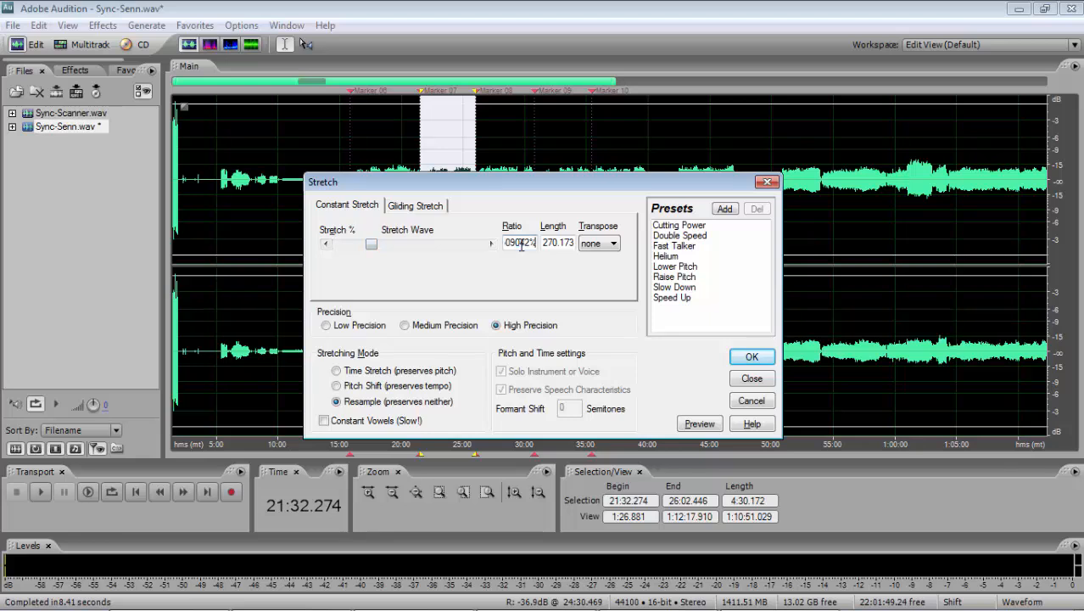
click(747, 357)
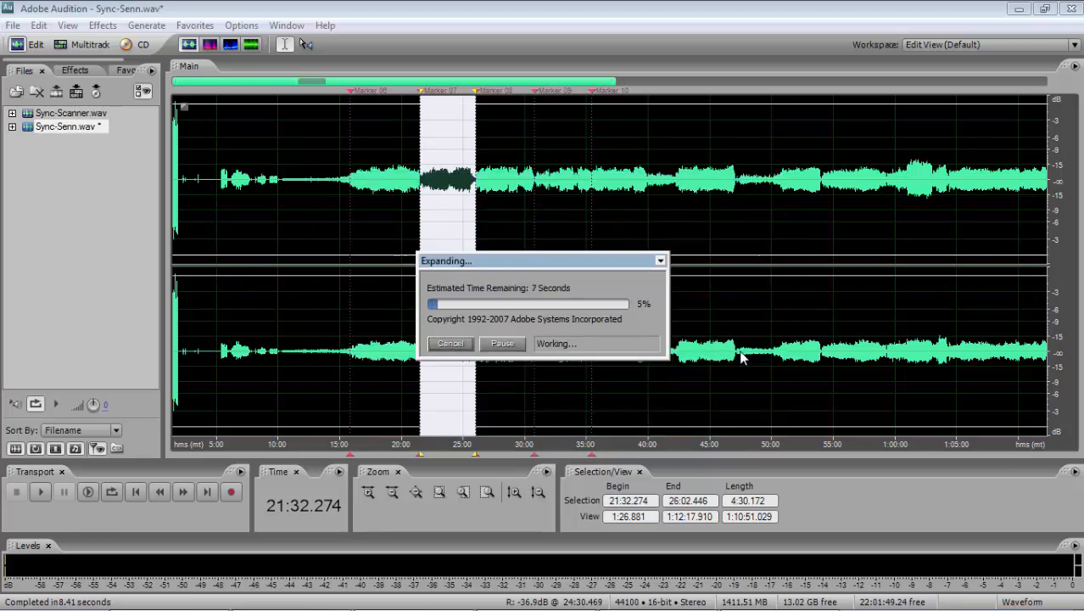
- Switch to Excel and copy the interval 8 9 percentage from cell C54
key(alt+Tab)
key(Tab)
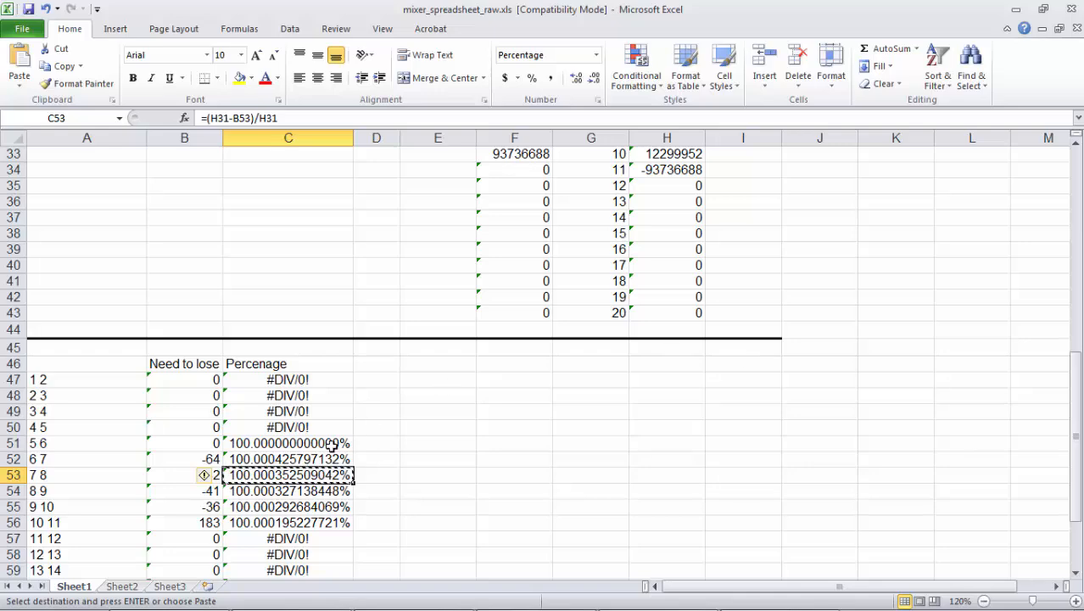
click(305, 490)
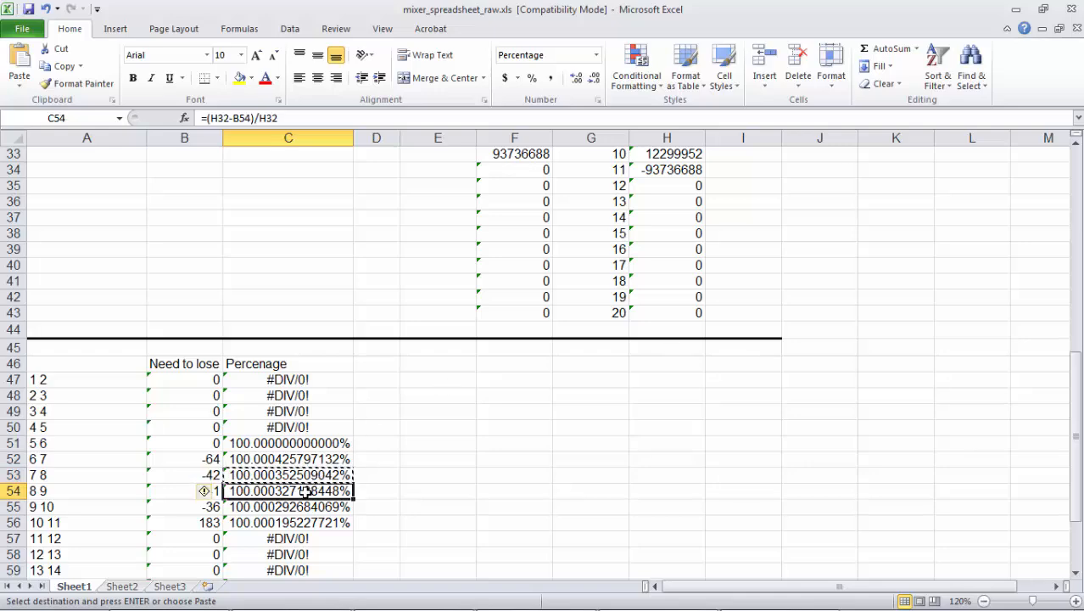
key(ctrl+c)
key(alt+Tab)
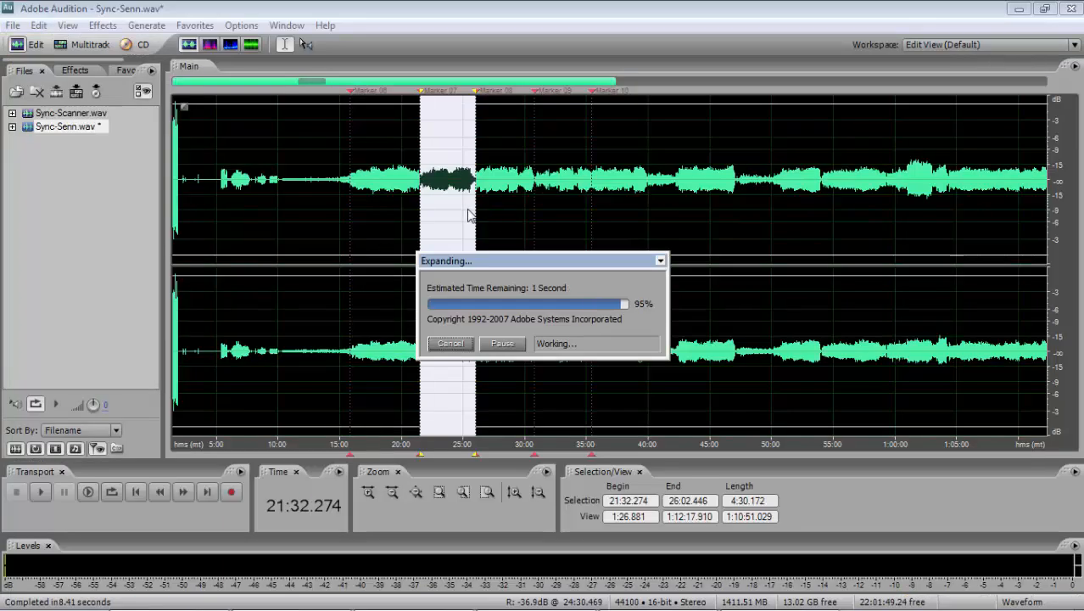
- In Audition, stretch Sync-Senn from Marker 08 to Marker 09 with the copied ratio of 100.000327138448%
click(463, 213)
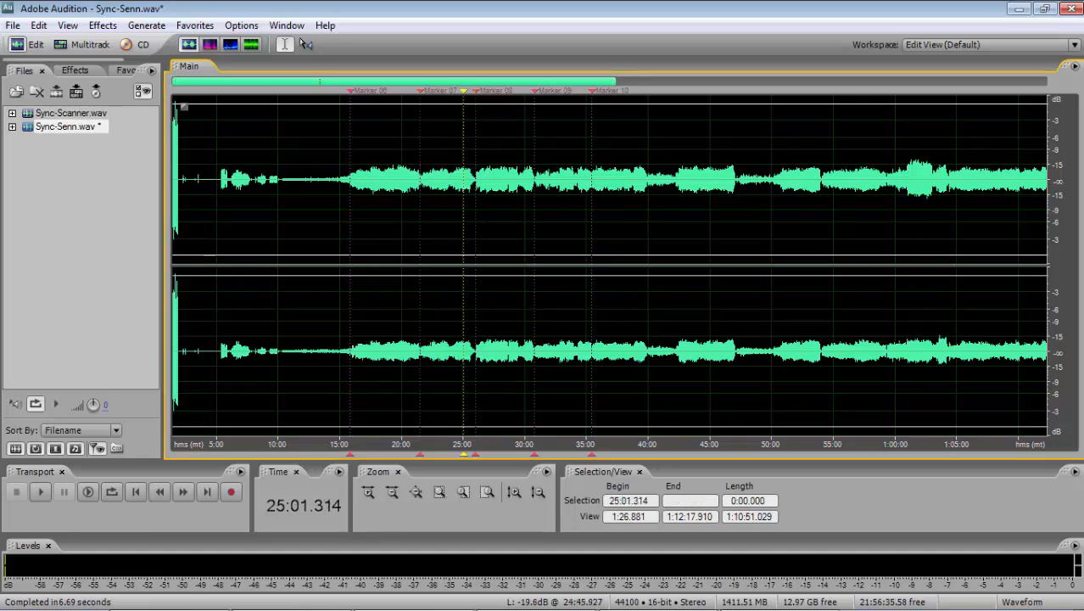
drag(475, 208, 535, 208)
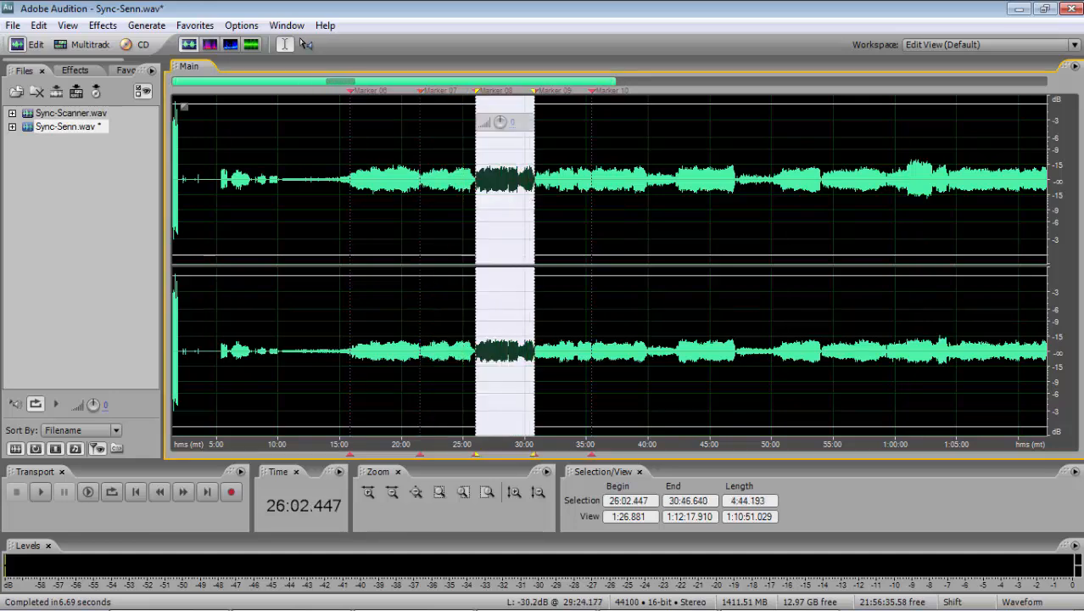
key(F2)
double_click(509, 244)
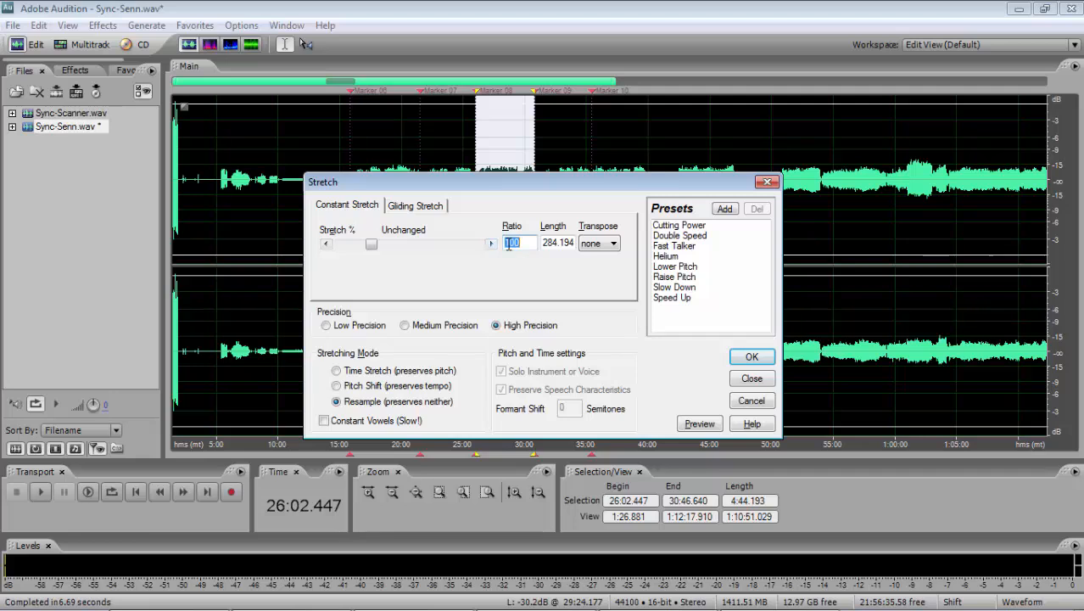
key(ctrl+v)
click(758, 359)
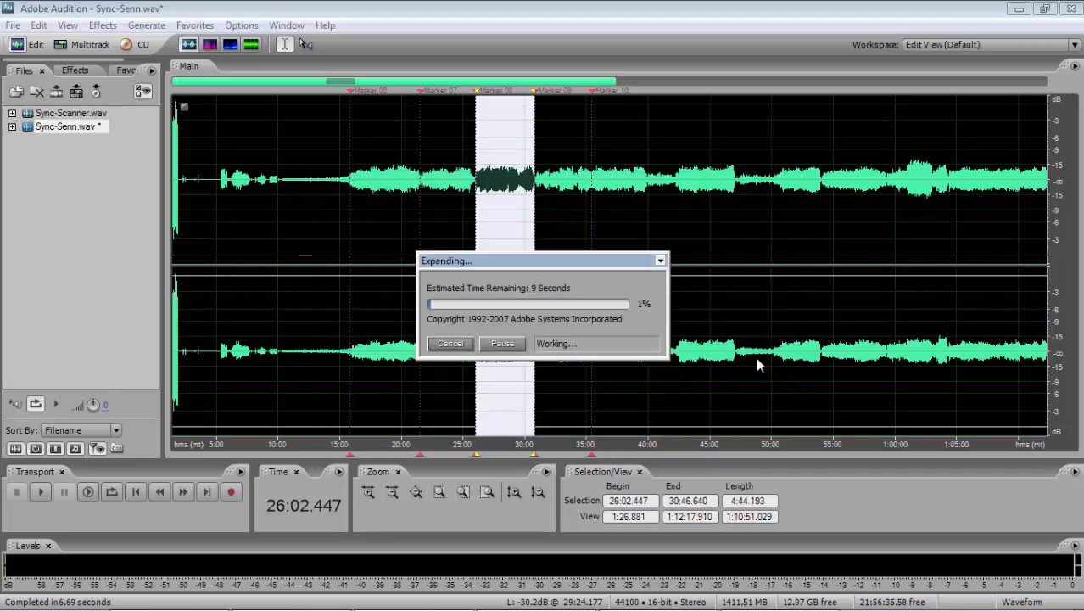
- Switch to Excel and copy the interval 9 10 percentage from cell C55
key(alt+Tab)
key(alt+Tab)
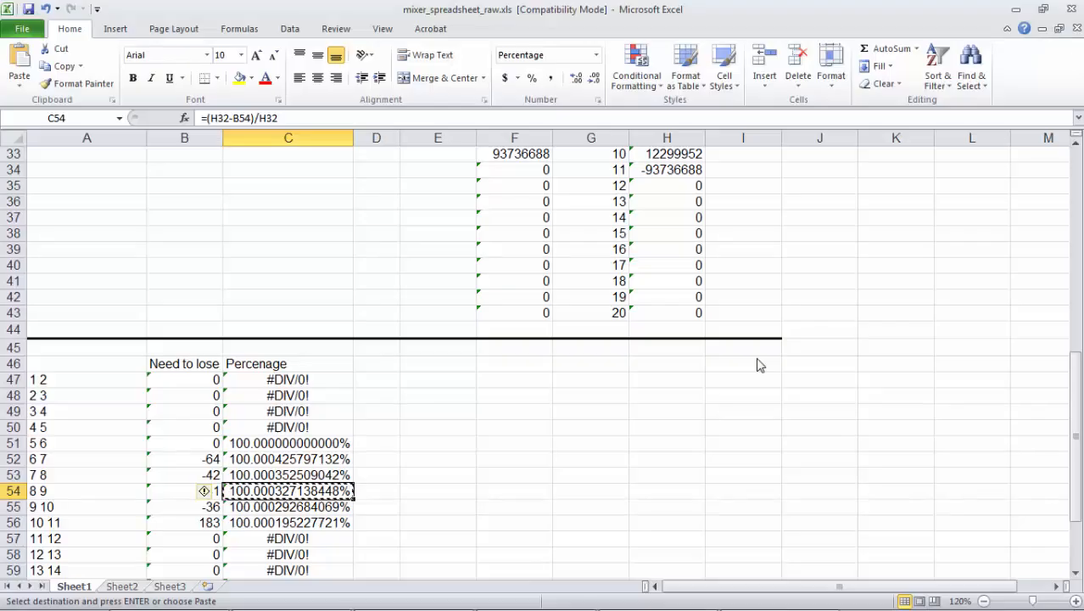
click(277, 506)
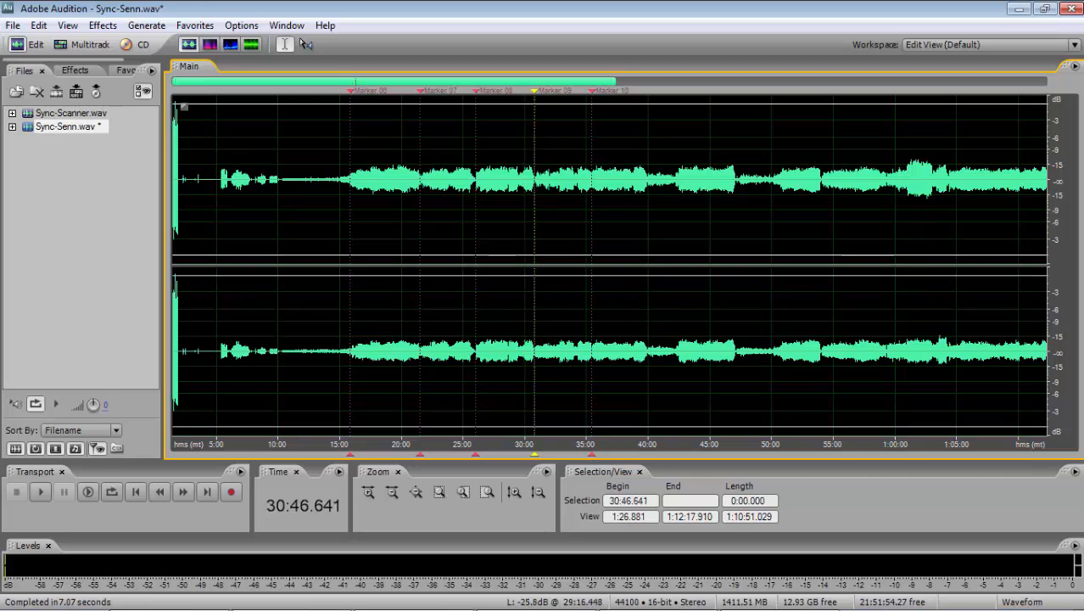
- In Audition, stretch Sync-Senn from Marker 09 to Marker 10 with the copied ratio of 100.000292684069%
drag(534, 195, 591, 195)
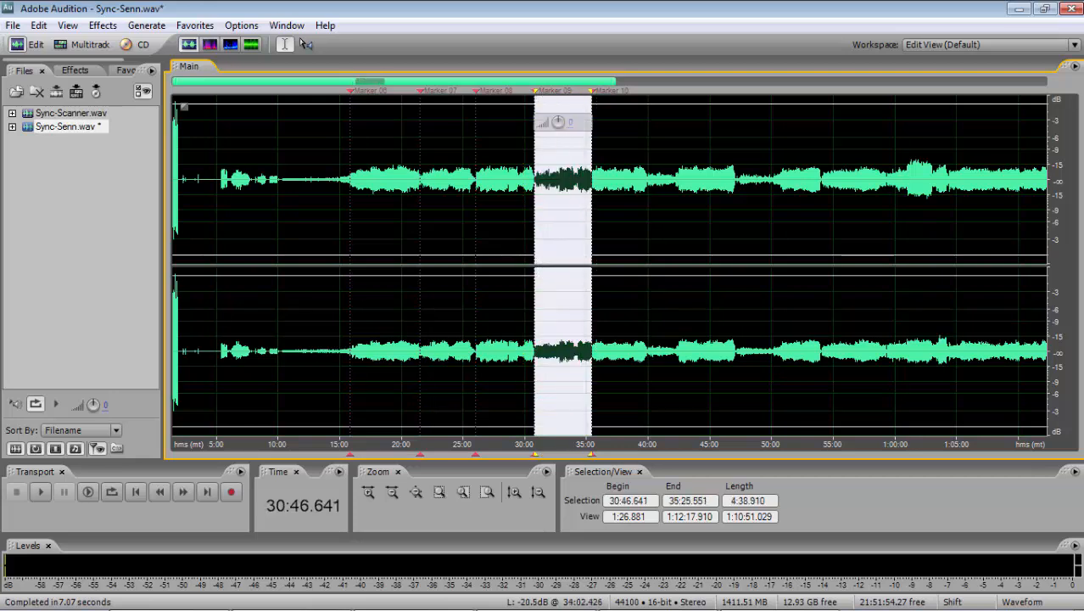
key(alt+s)
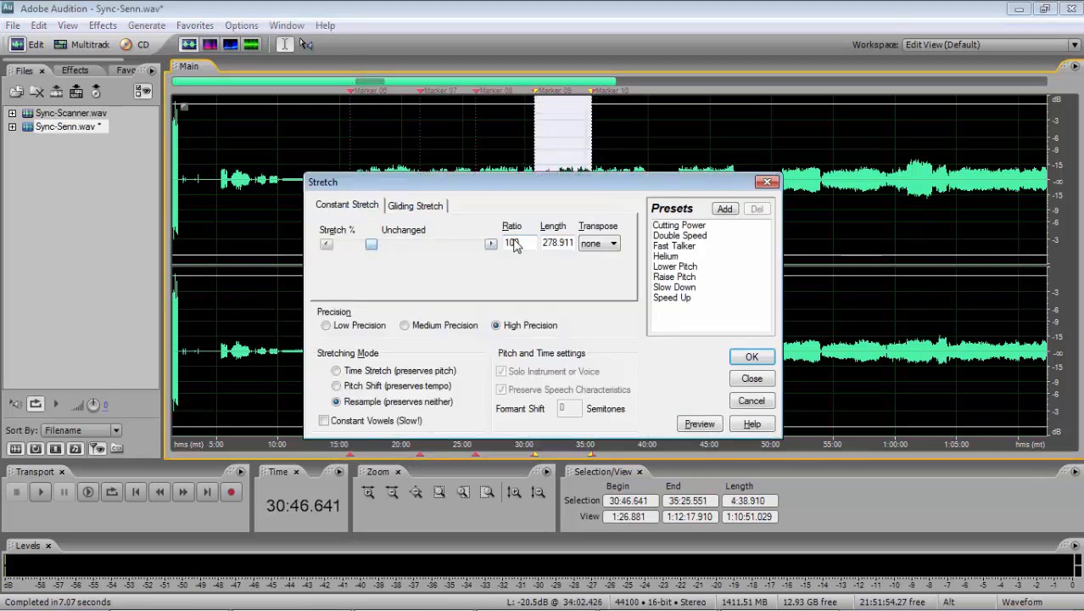
key(alt+Tab)
key(Tab)
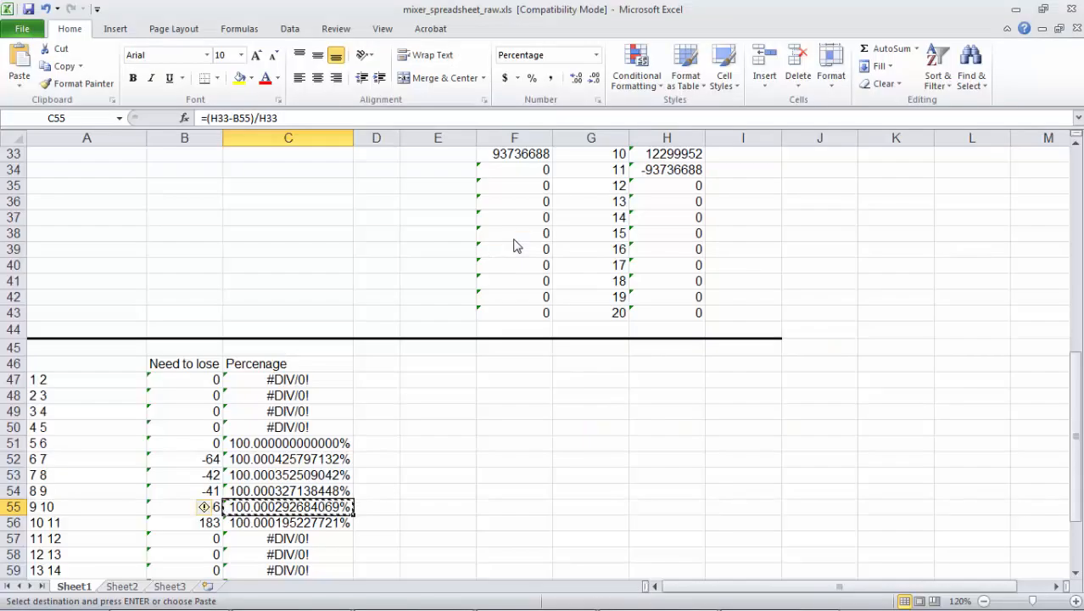
key(alt+Tab)
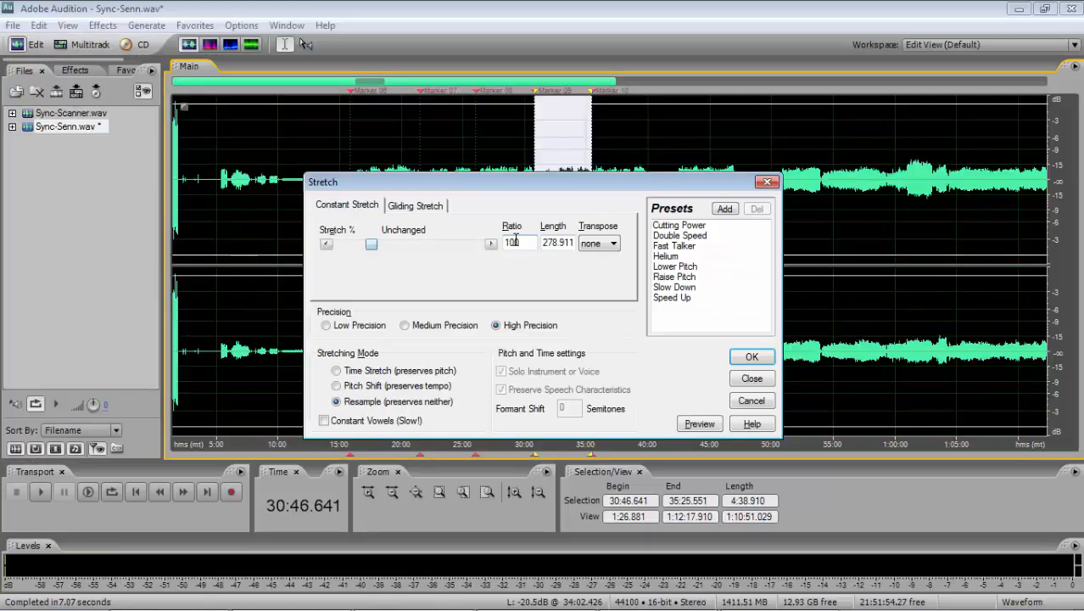
double_click(517, 241)
key(ctrl+v)
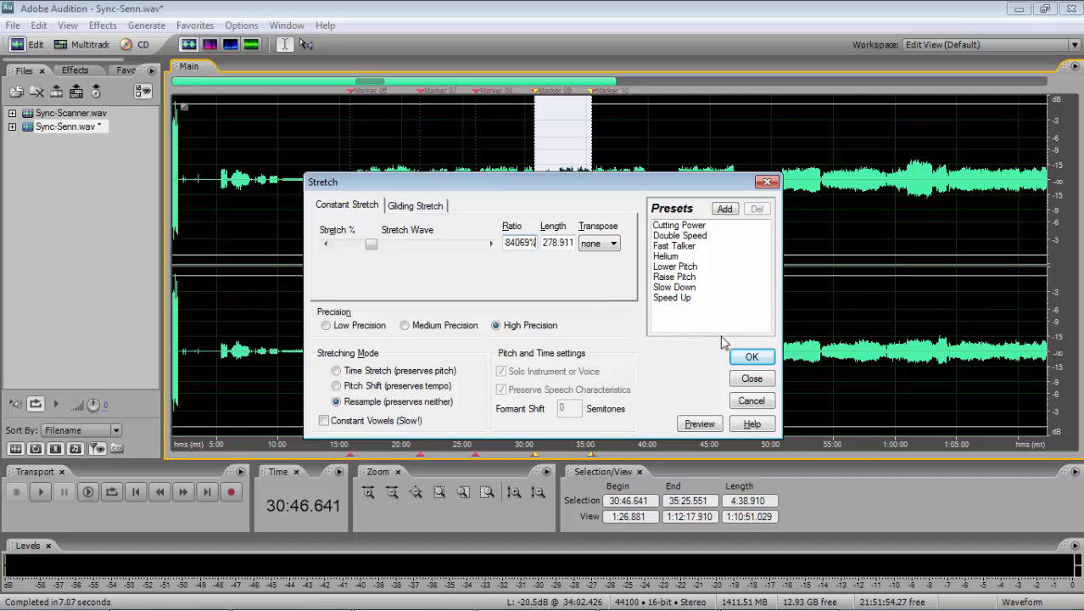
click(740, 358)
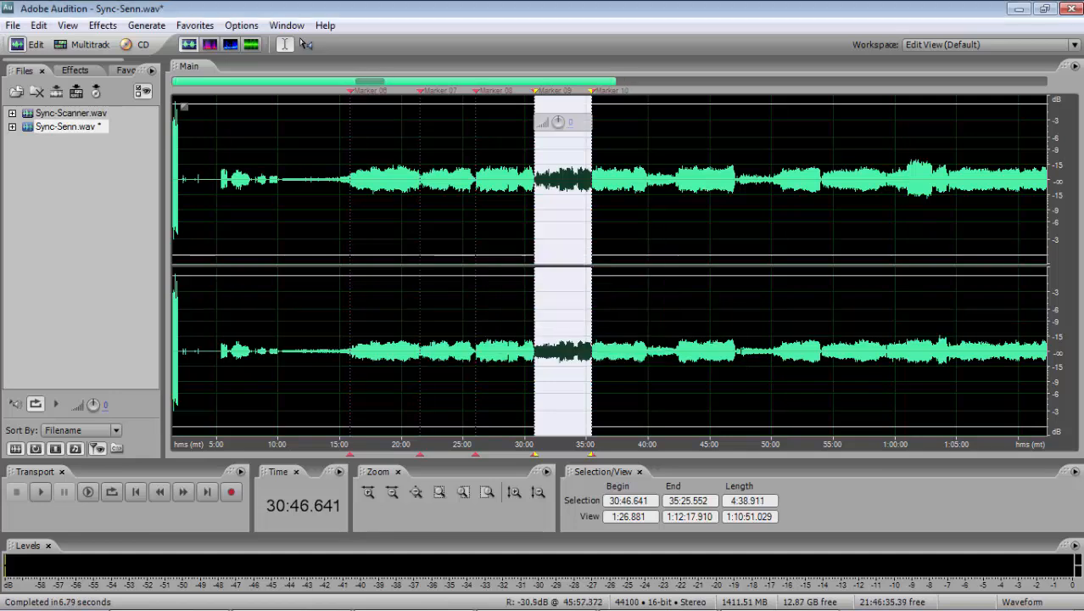
- In the multitrack session, compare the marker alignment of Sync-Scanner and Sync-Senn at the first sync marker, near 15:51, down to sample level
click(76, 46)
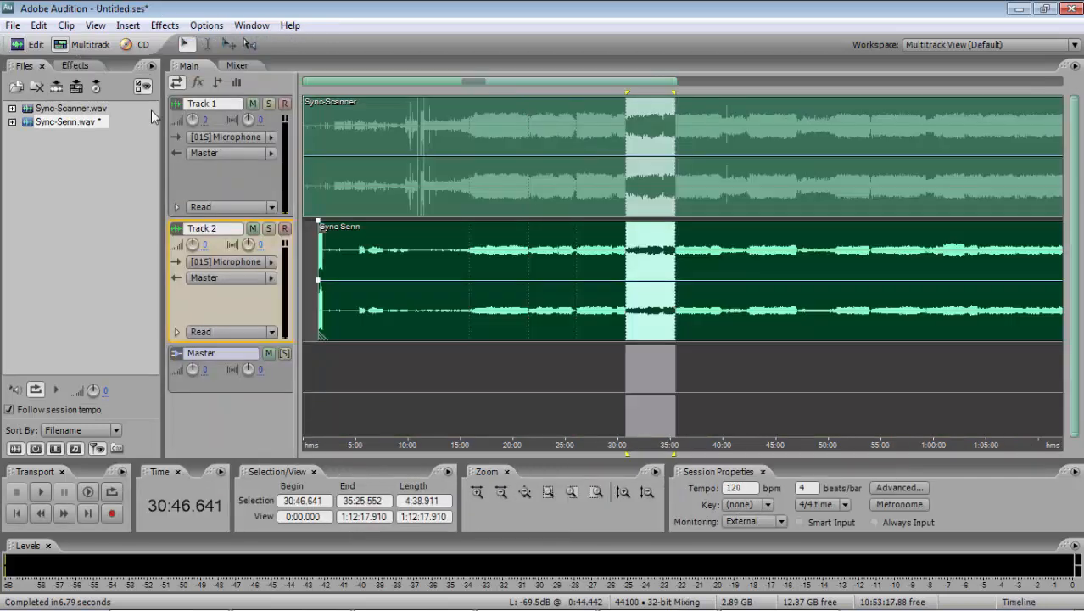
click(471, 375)
scroll(472, 374, up, 15)
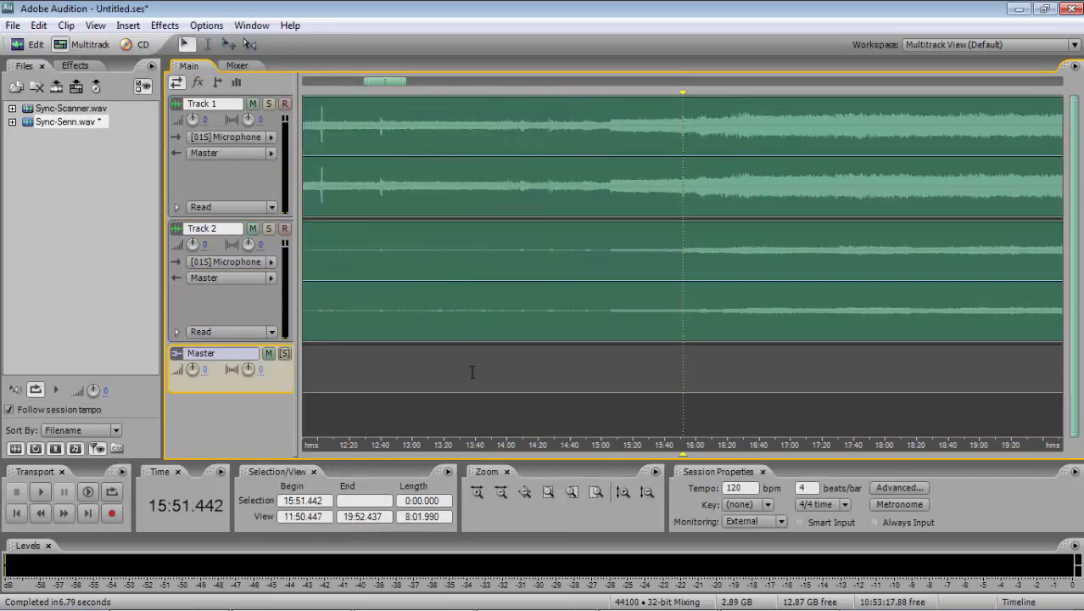
scroll(472, 371, up, 15)
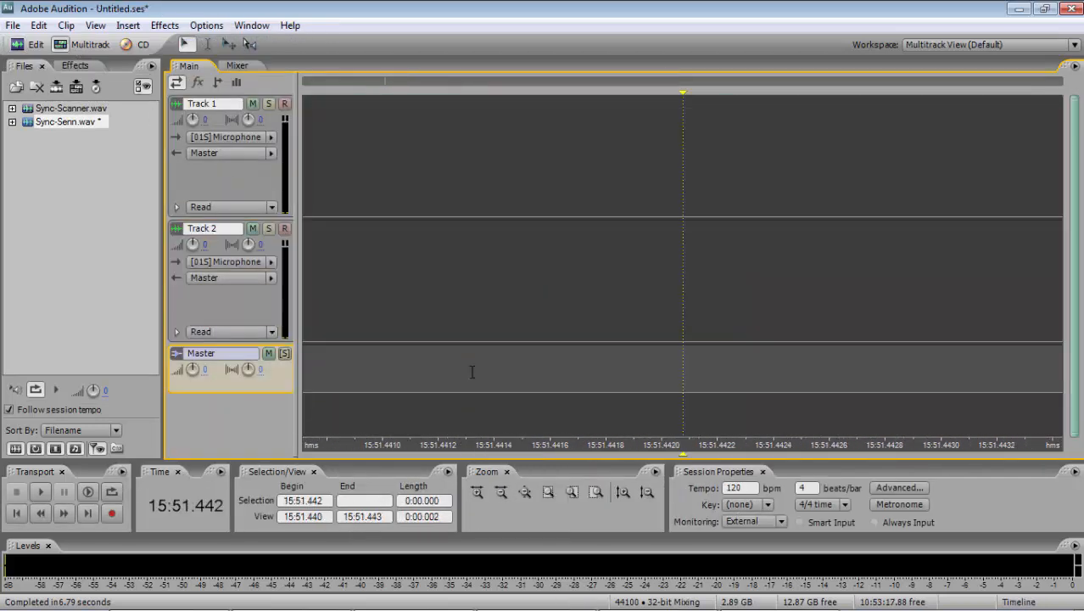
scroll(472, 371, down, 10)
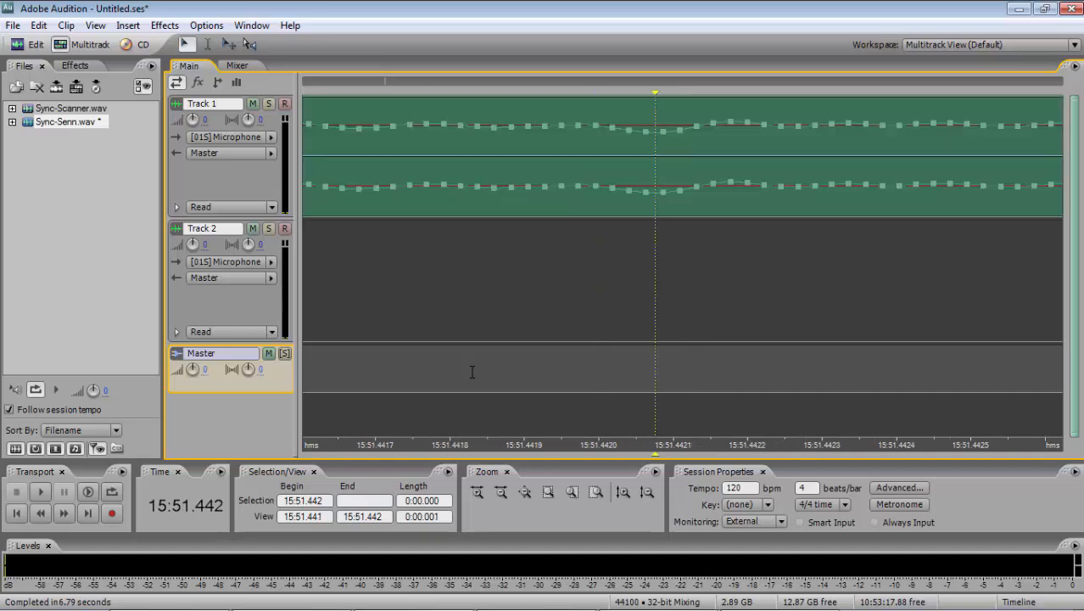
click(647, 325)
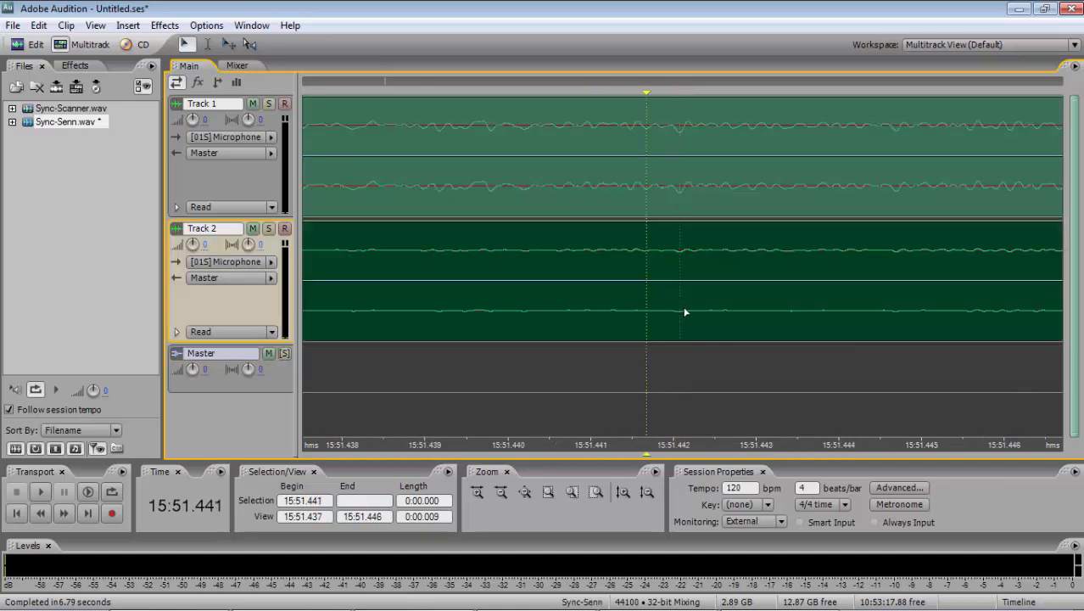
click(681, 314)
scroll(681, 314, up, 10)
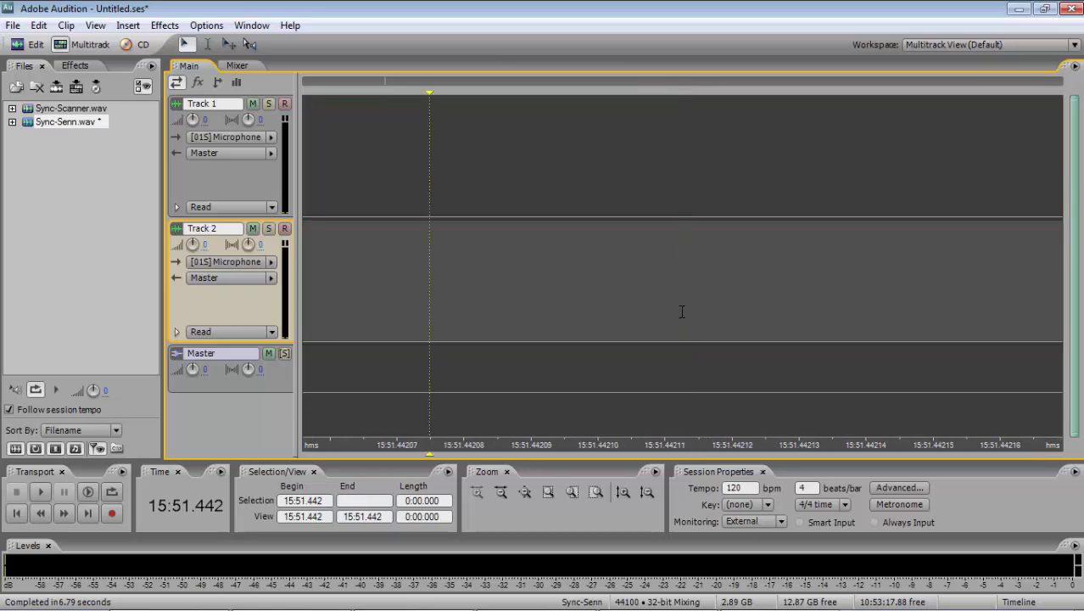
scroll(681, 311, down, 10)
click(665, 313)
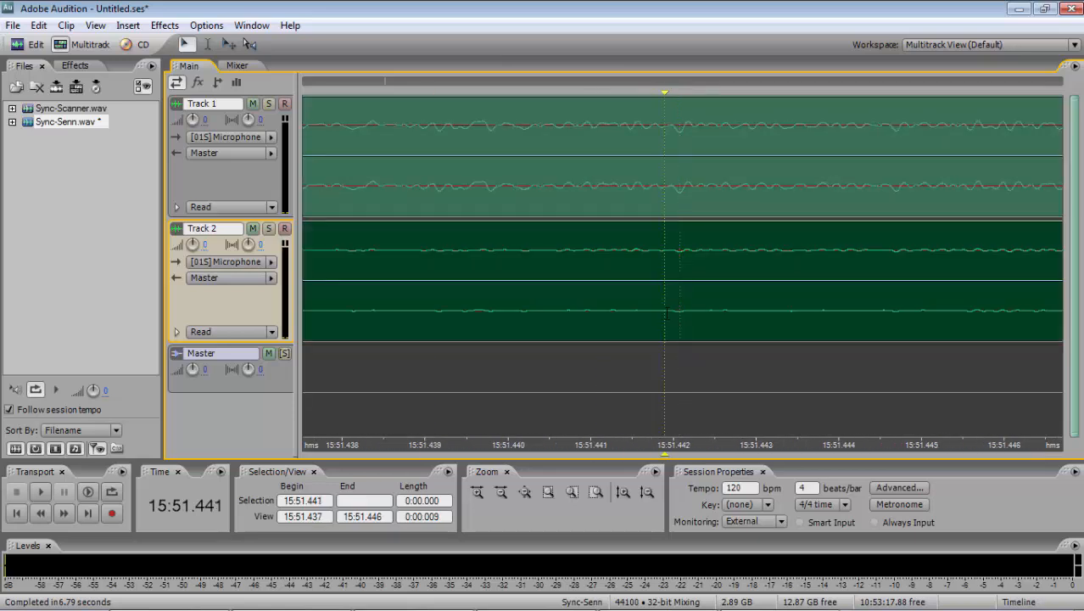
click(680, 311)
click(670, 201)
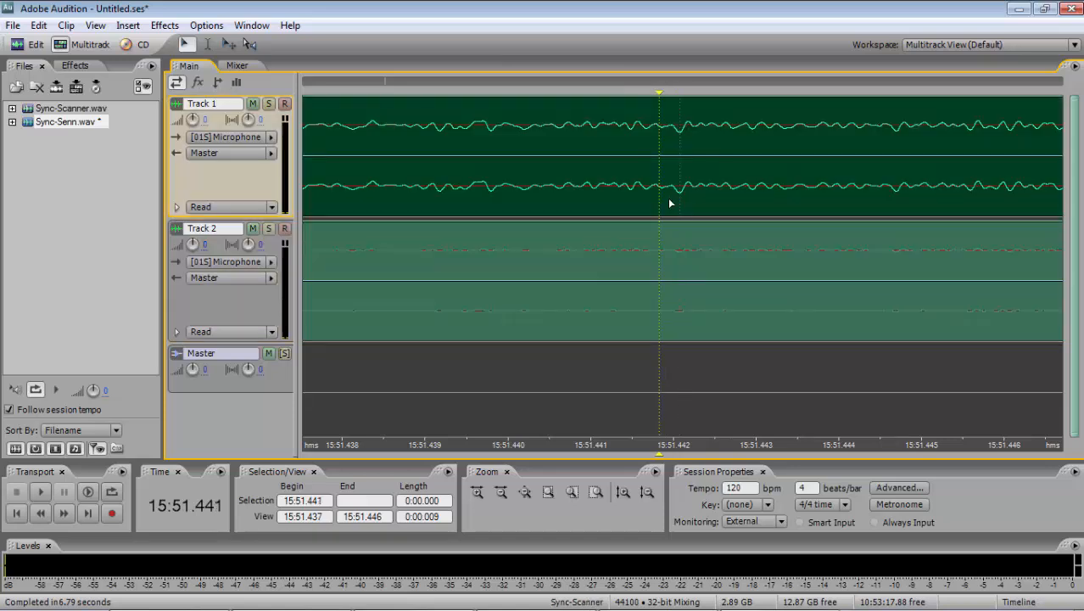
click(670, 252)
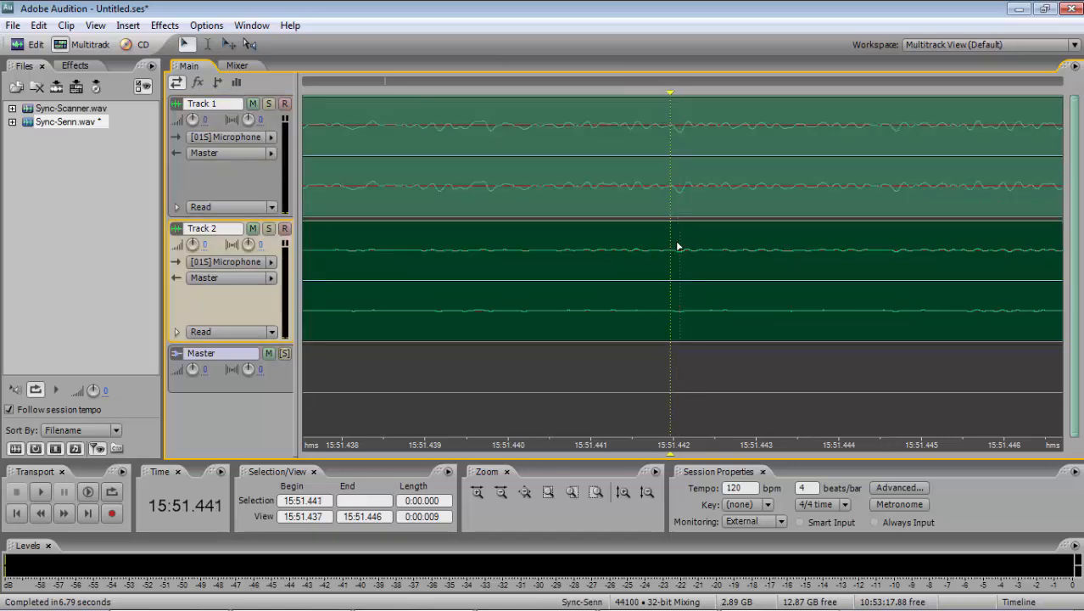
key(backslash)
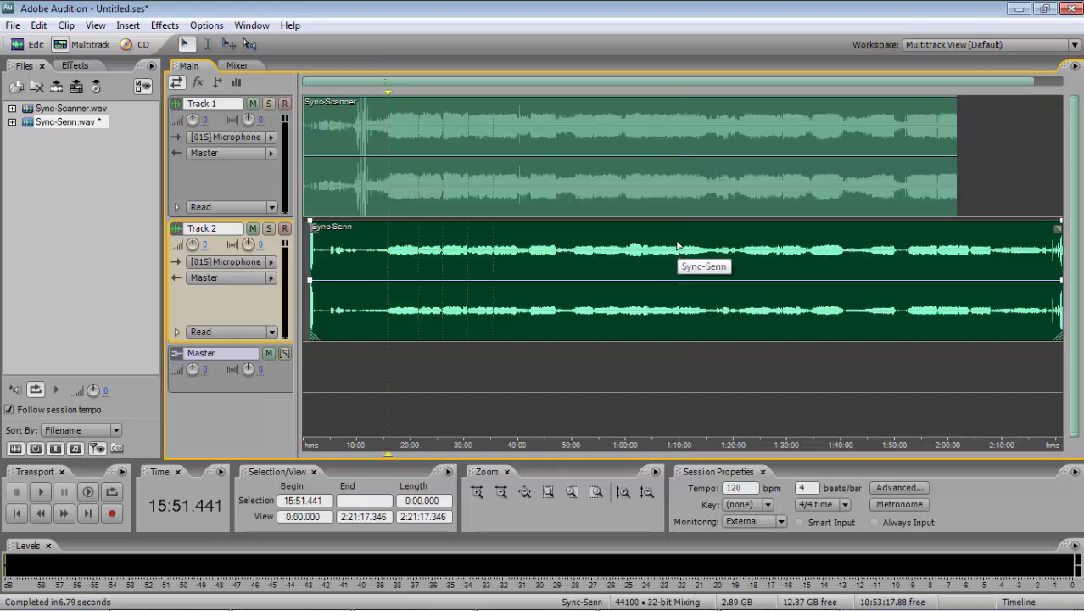
- Compare the alignment of both tracks at the second sync marker, near 21:32, at close magnification
click(418, 249)
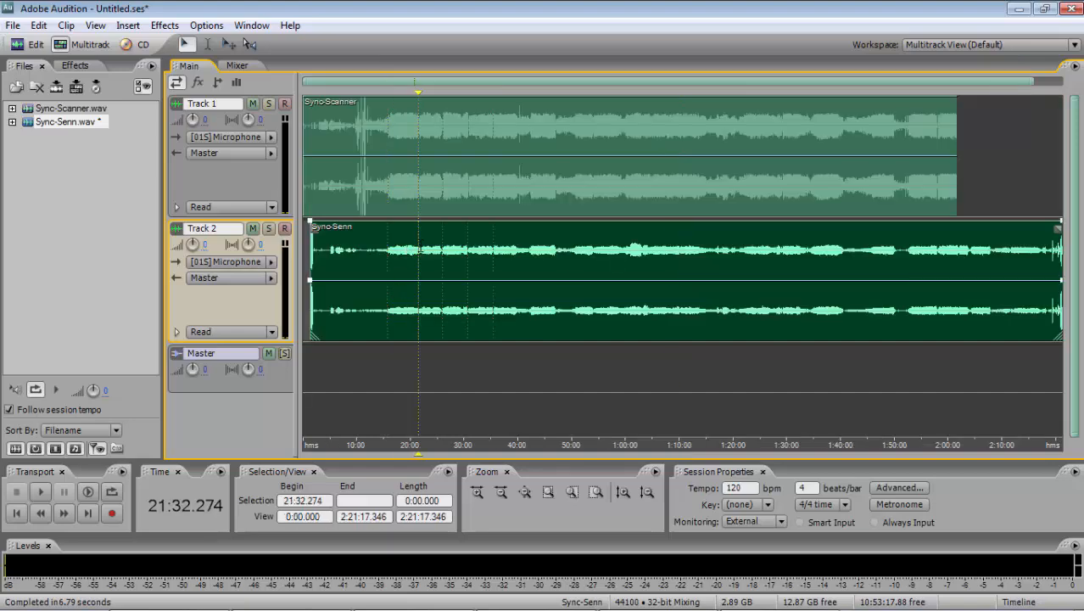
key(equal)
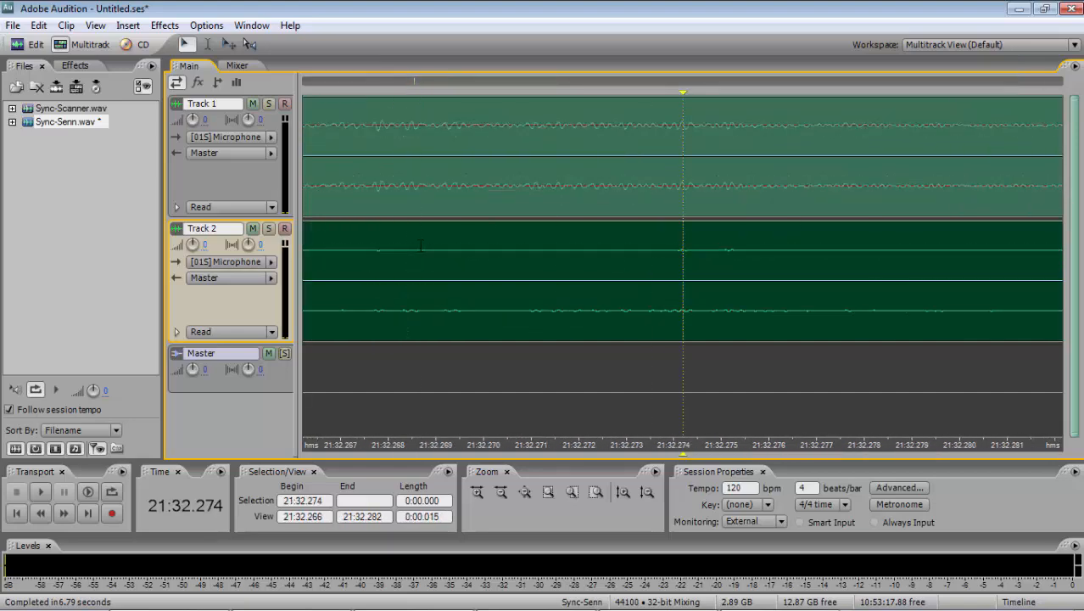
key(equal)
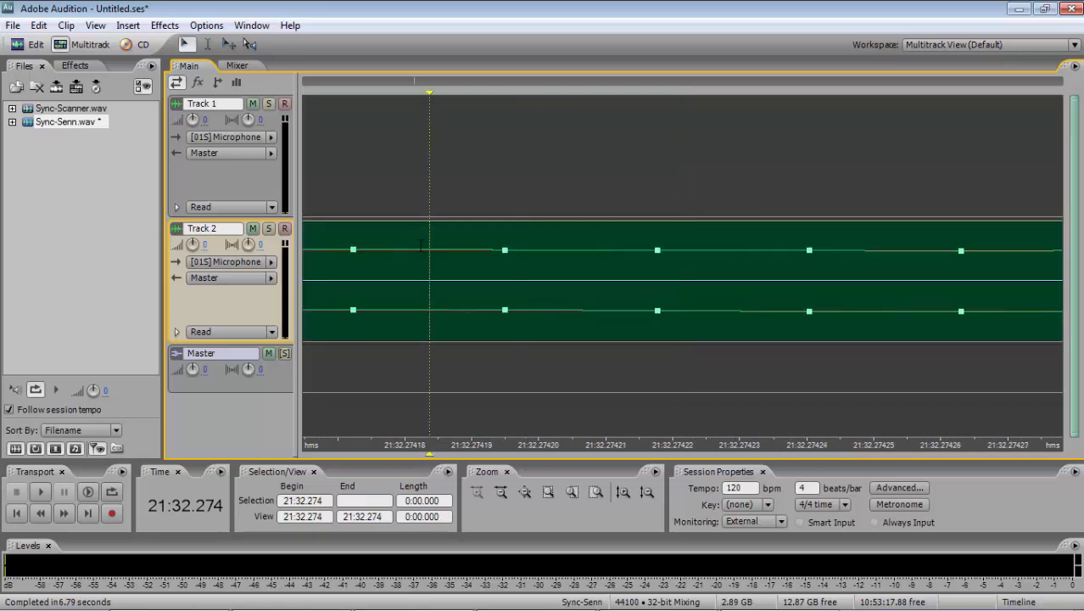
key(minus)
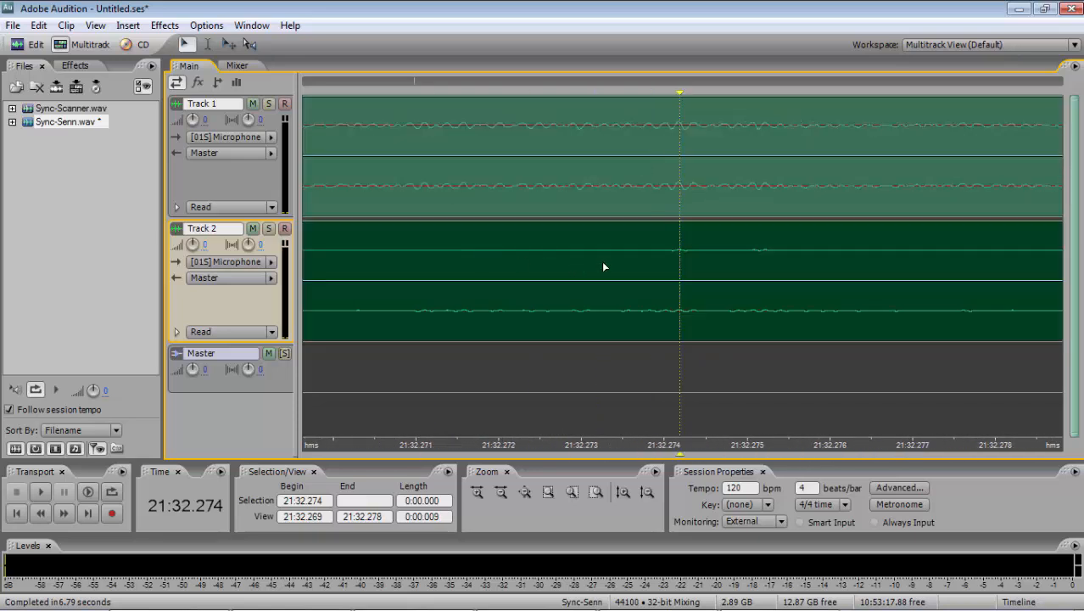
click(604, 267)
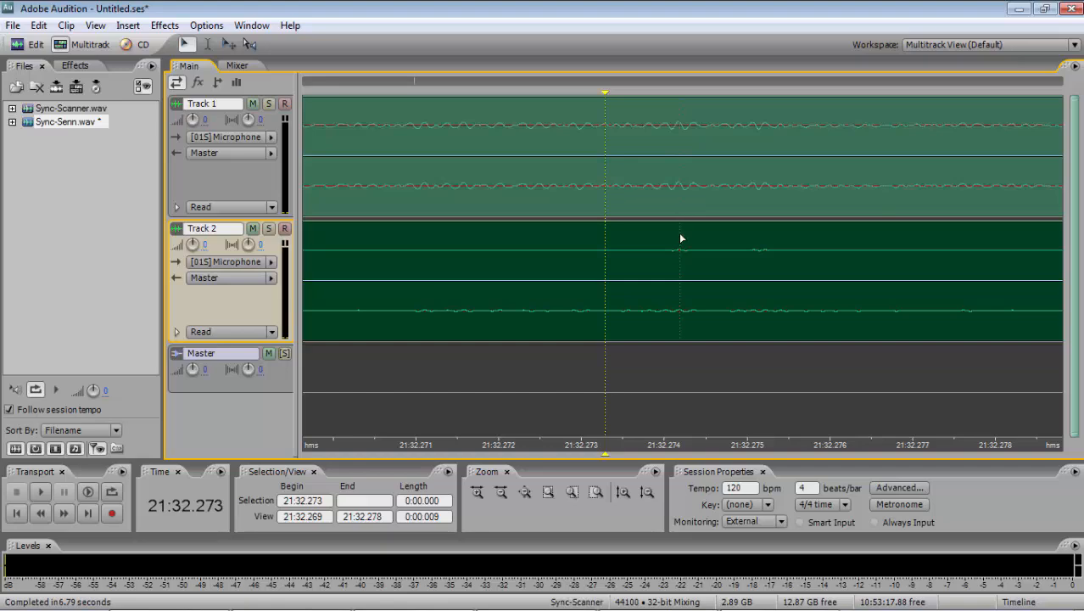
key(backslash)
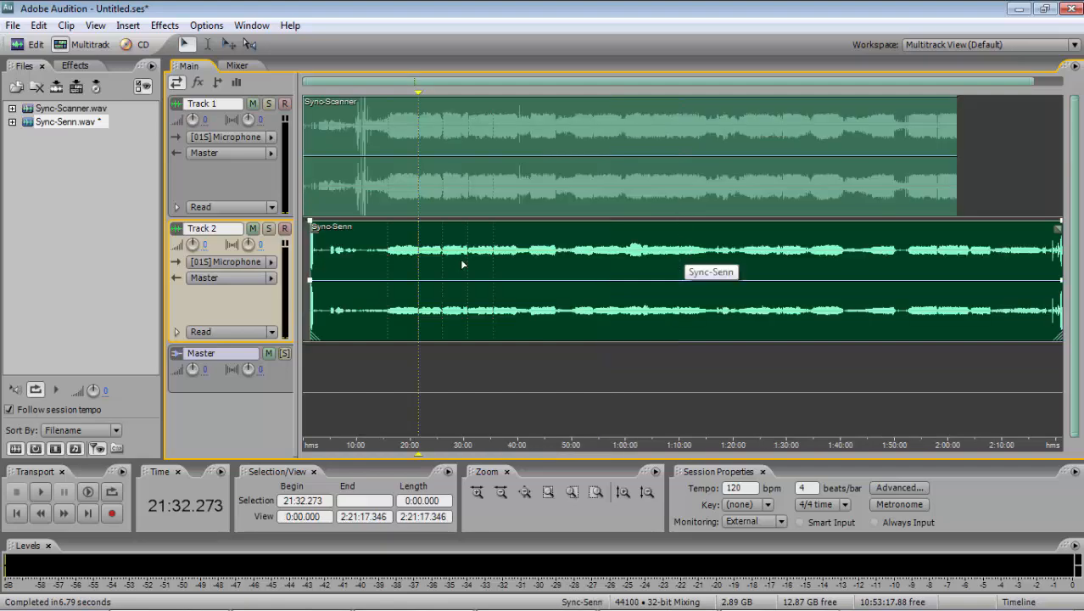
- Compare the marker positions and samples of both tracks at the last sync marker, near 35:25
click(493, 261)
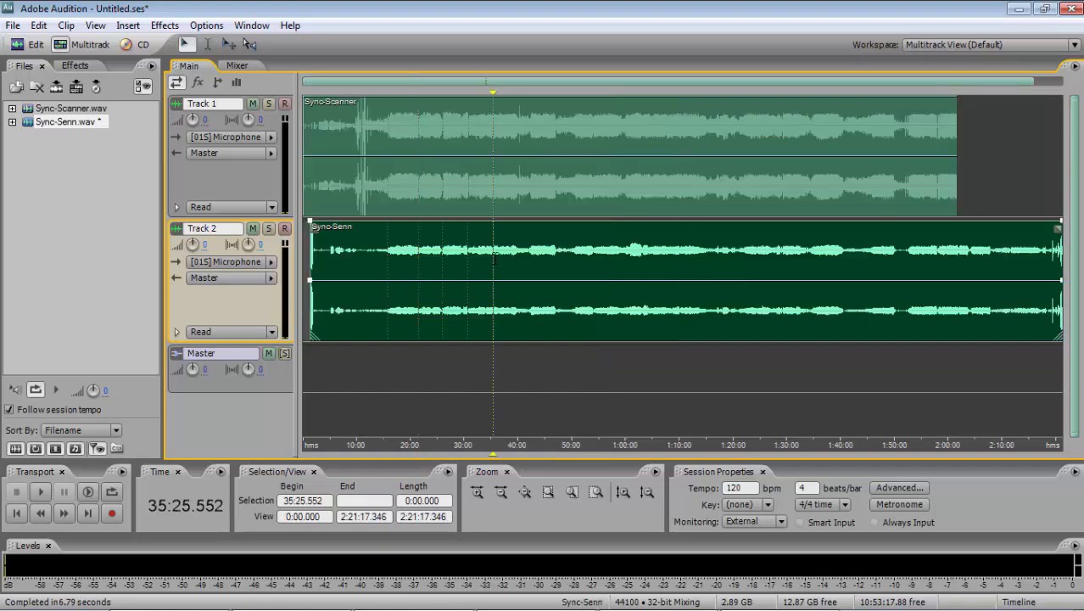
scroll(494, 260, up, 11)
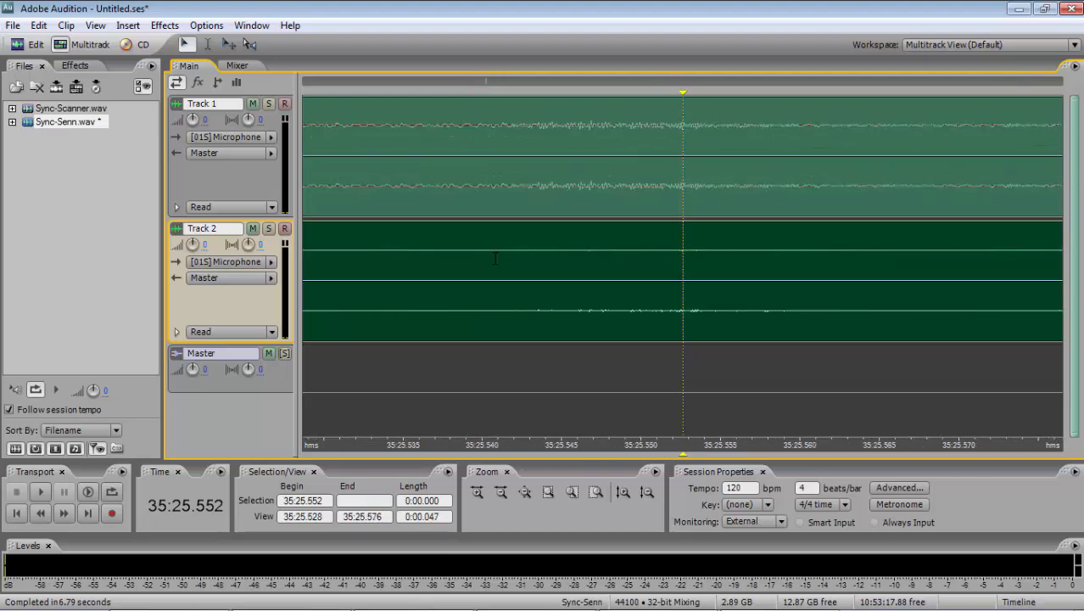
scroll(494, 260, up, 5)
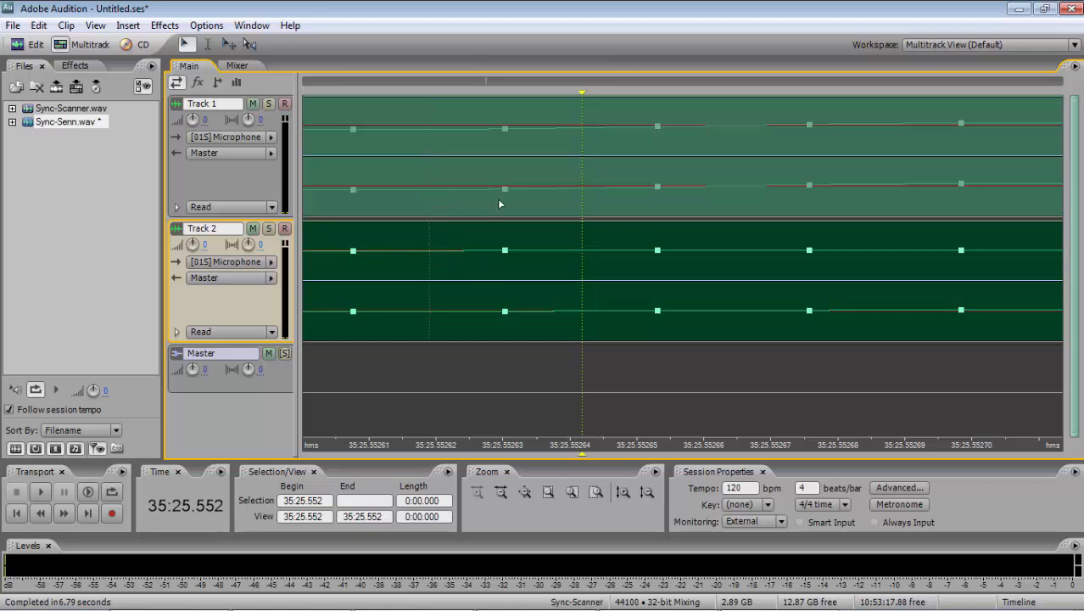
click(459, 200)
click(438, 279)
click(499, 194)
click(514, 189)
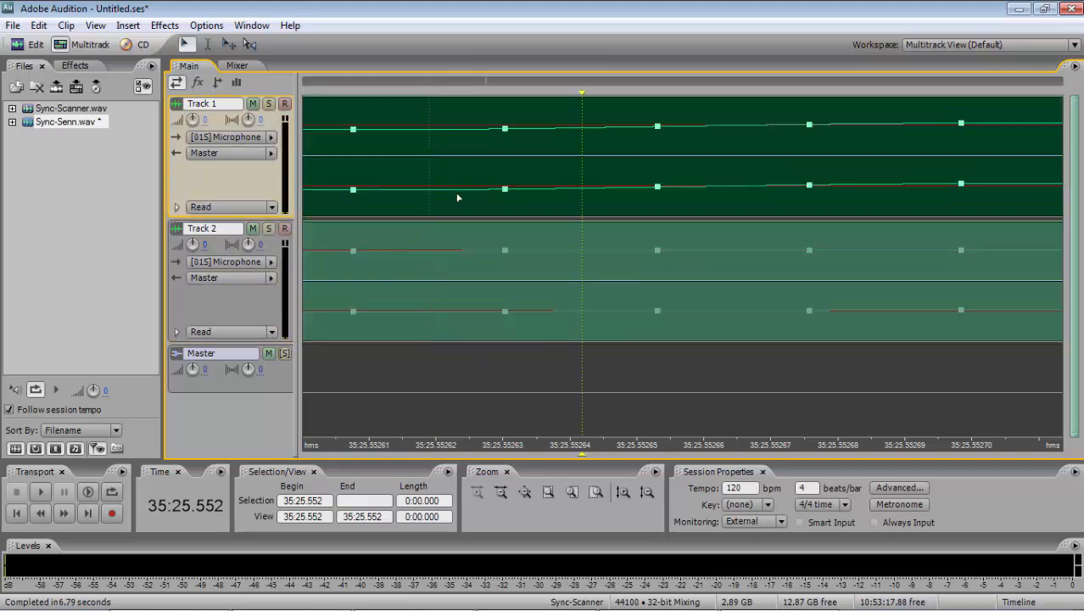
scroll(445, 252, down, 5)
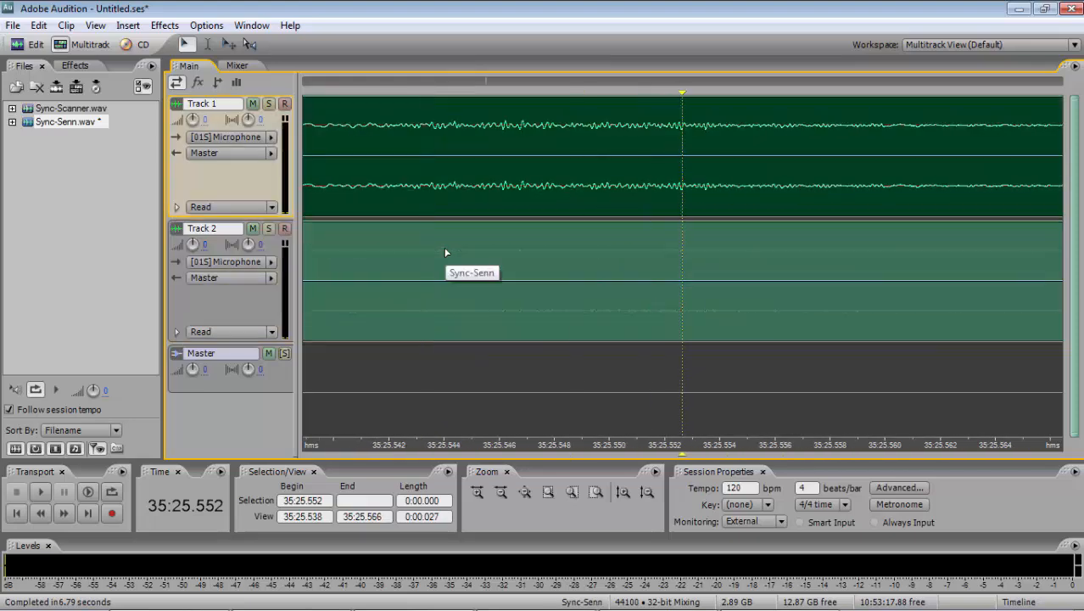
scroll(446, 252, down, 10)
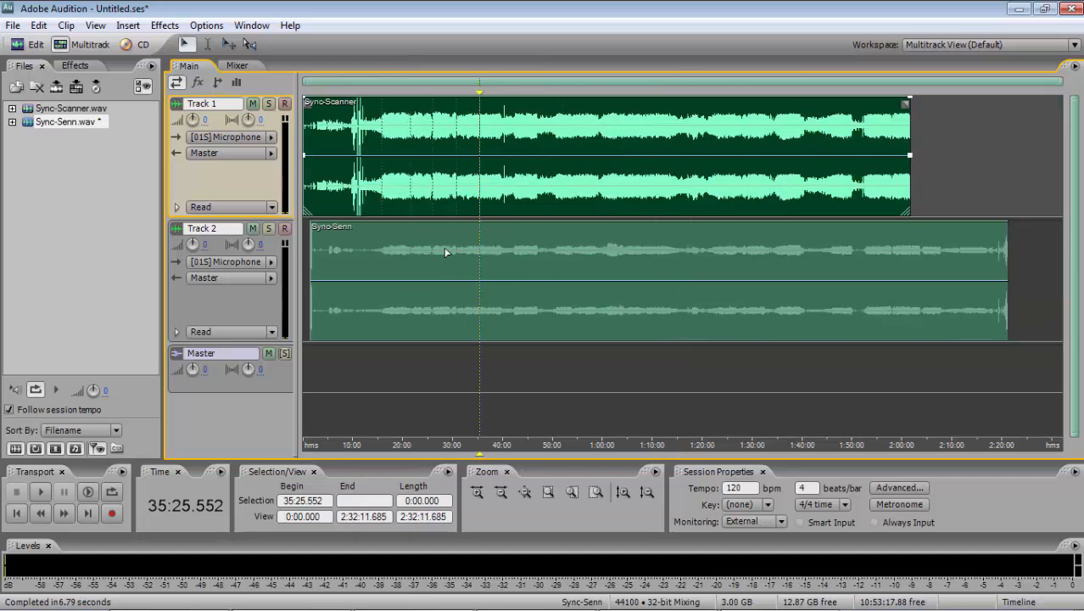
- Switch to Excel and review the stretch percentages for intervals 6 7 through 9 10 in cells C52 to C55
click(431, 248)
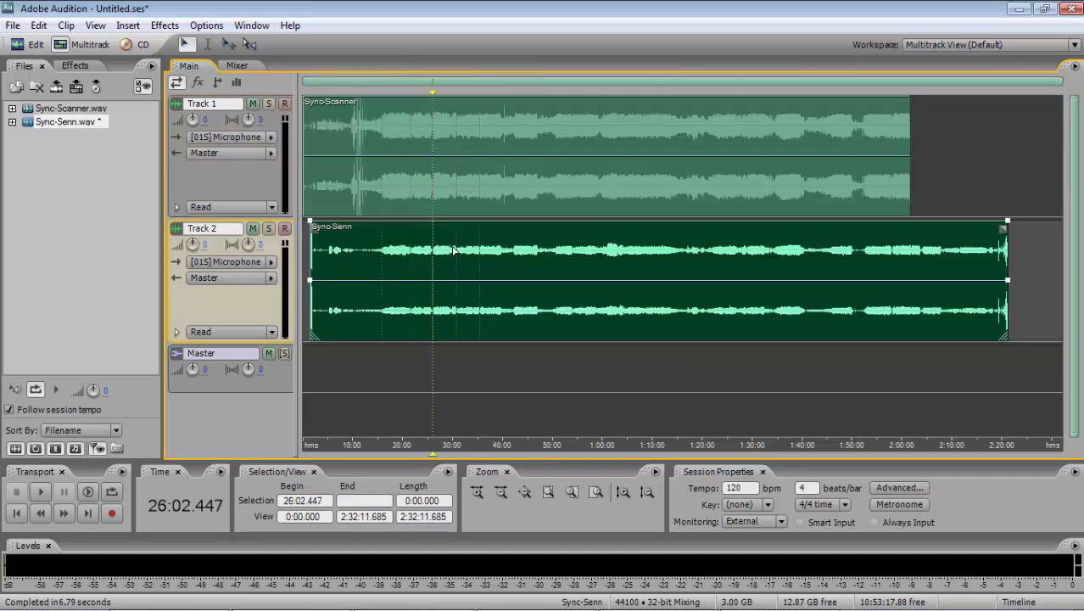
key(alt+Tab)
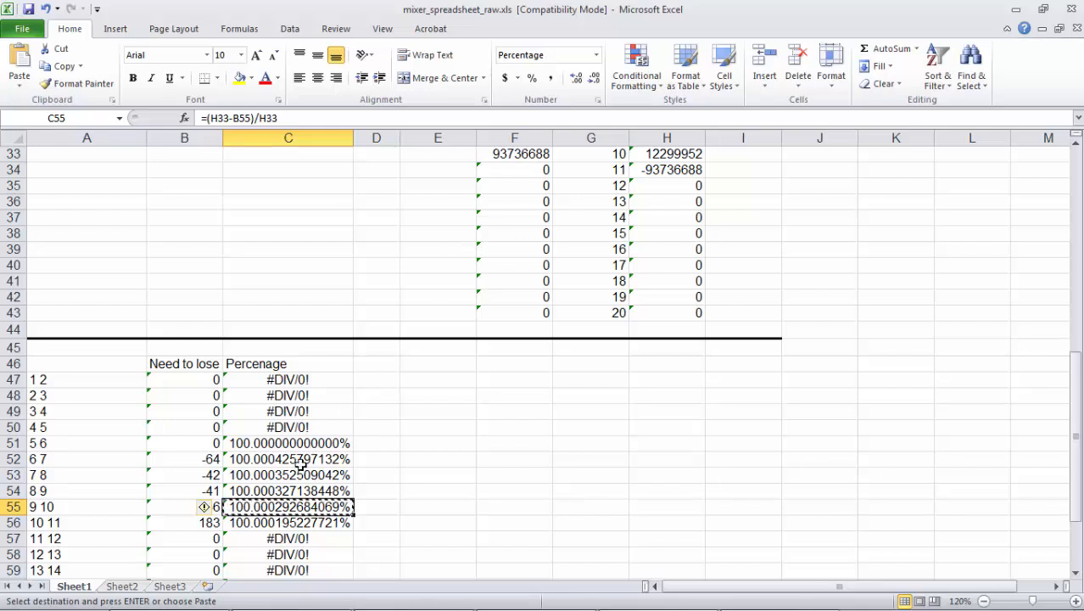
click(301, 463)
drag(301, 465, 301, 506)
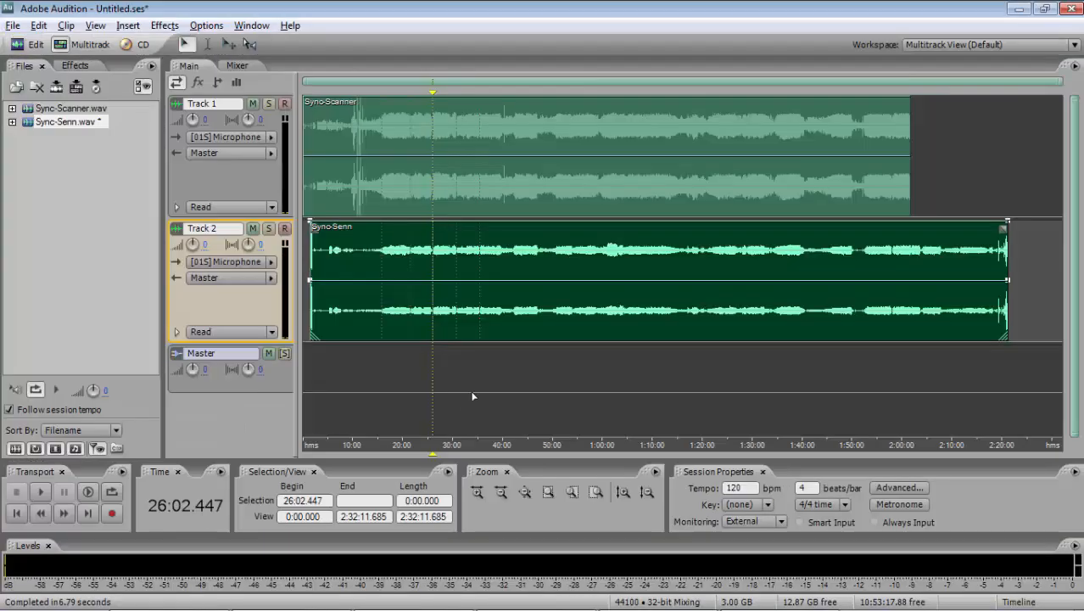
- Back in Audition, place the playback cursor at about 18:18 and set Track 1's mixer volume to -12 dB
click(387, 374)
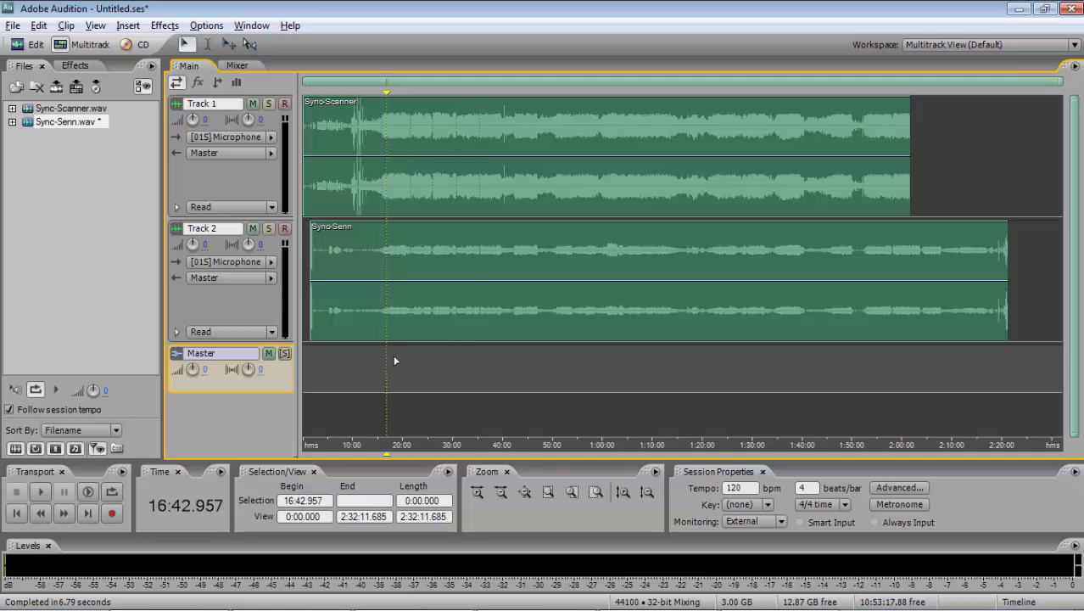
click(394, 357)
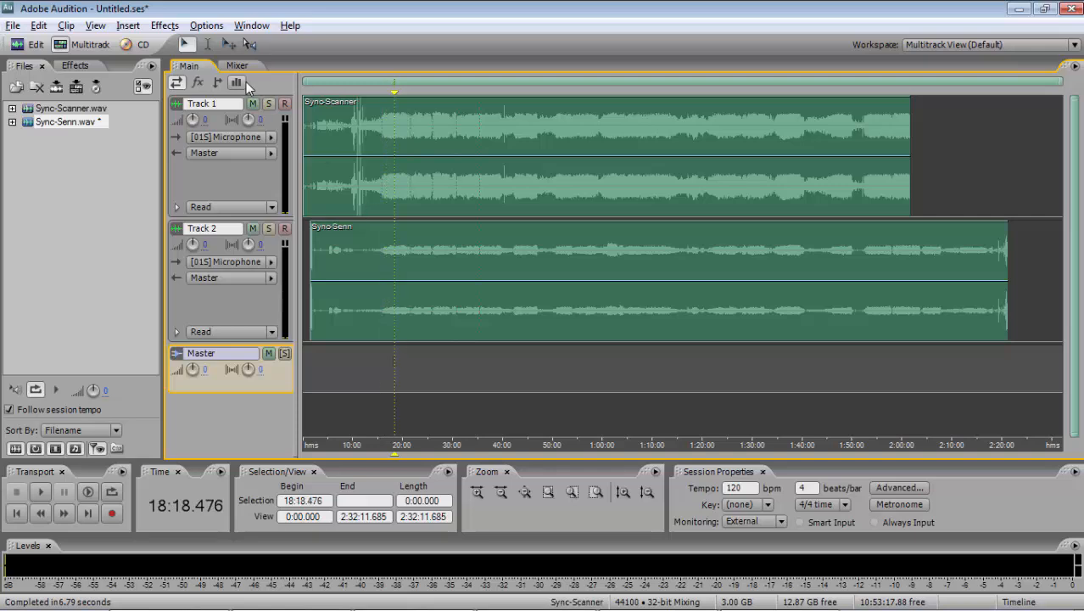
click(237, 68)
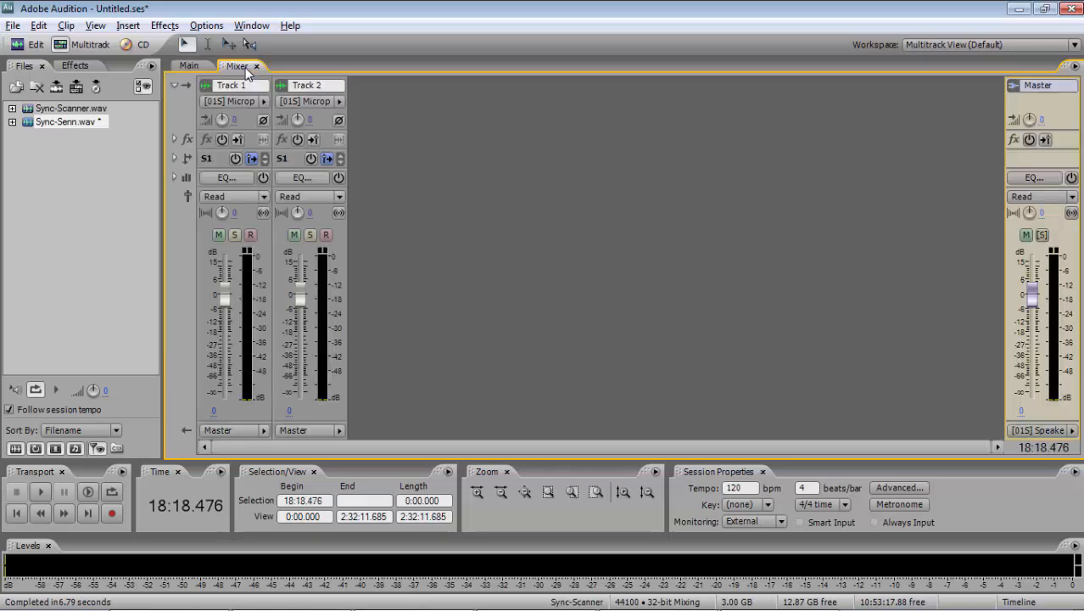
click(215, 411)
text(-12)
key(Return)
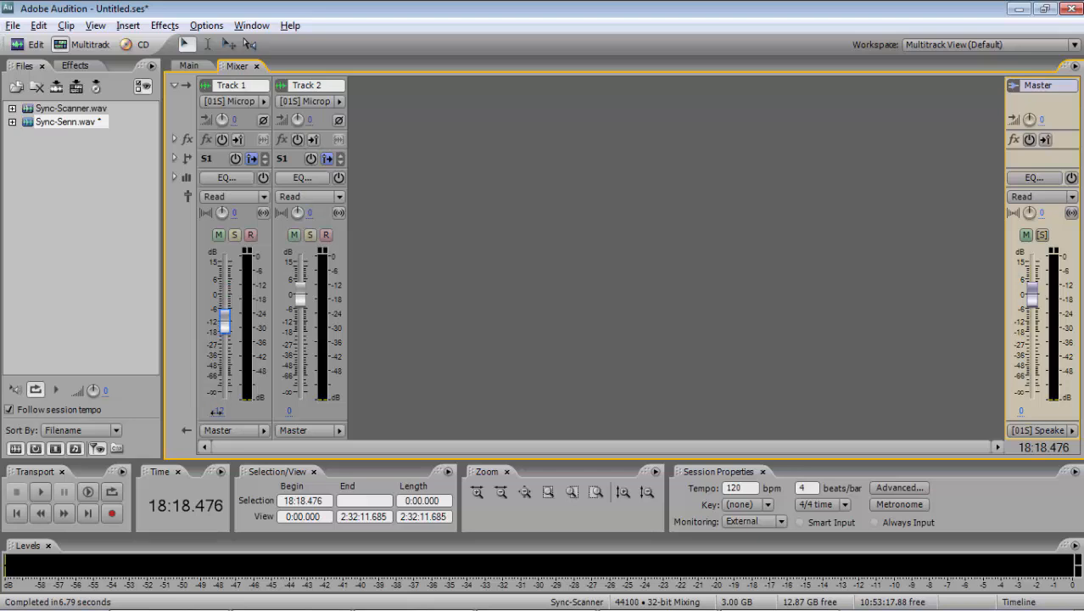
- Play the session from about 18:18, sum Track 2 to mono and set Track 1's volume to -13 dB
key(space)
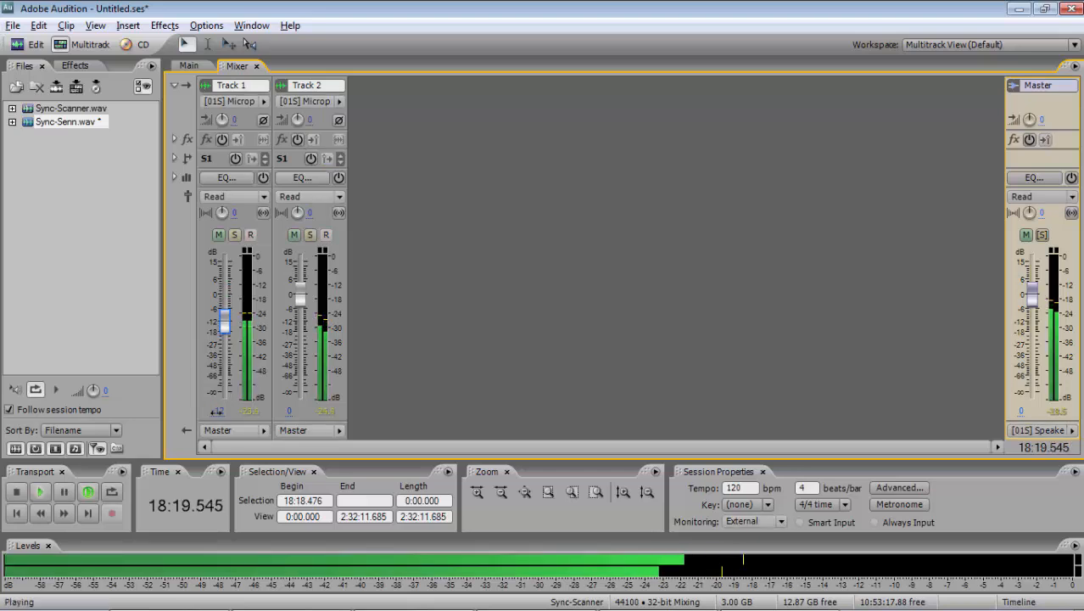
click(342, 212)
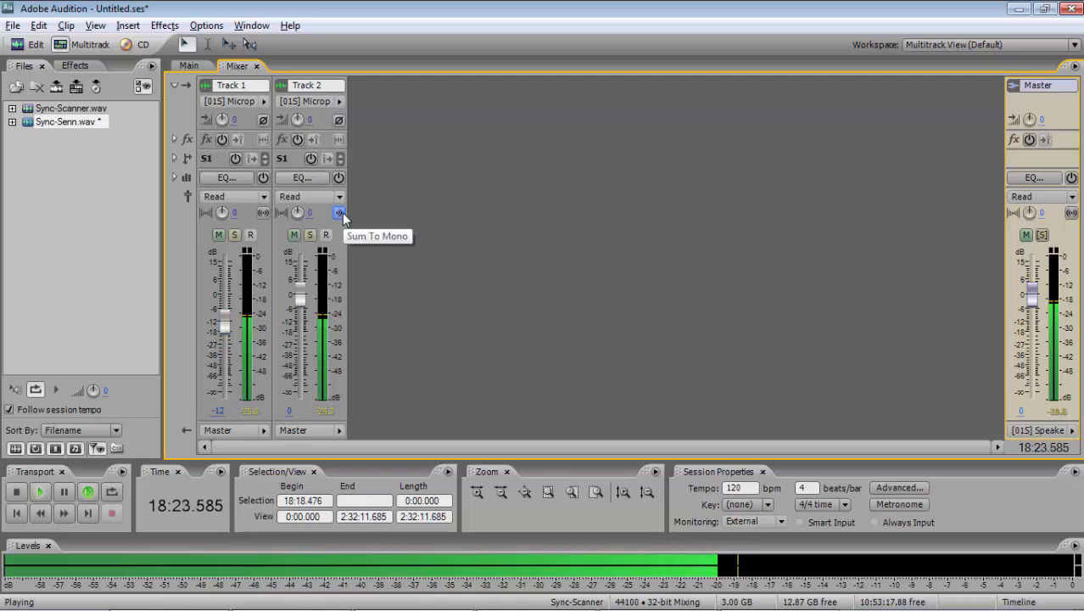
click(220, 410)
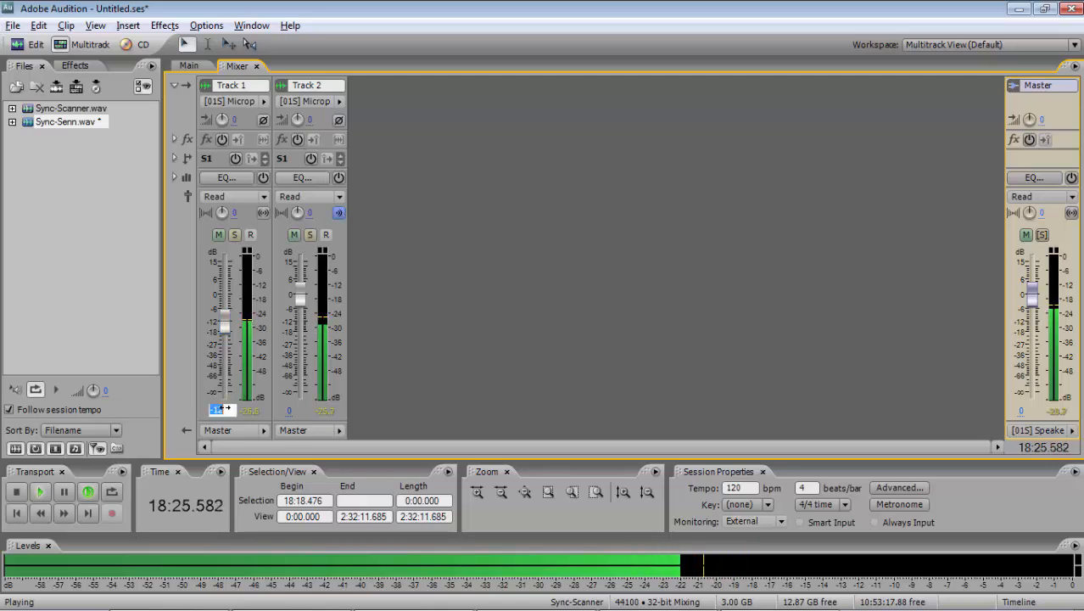
key(Return)
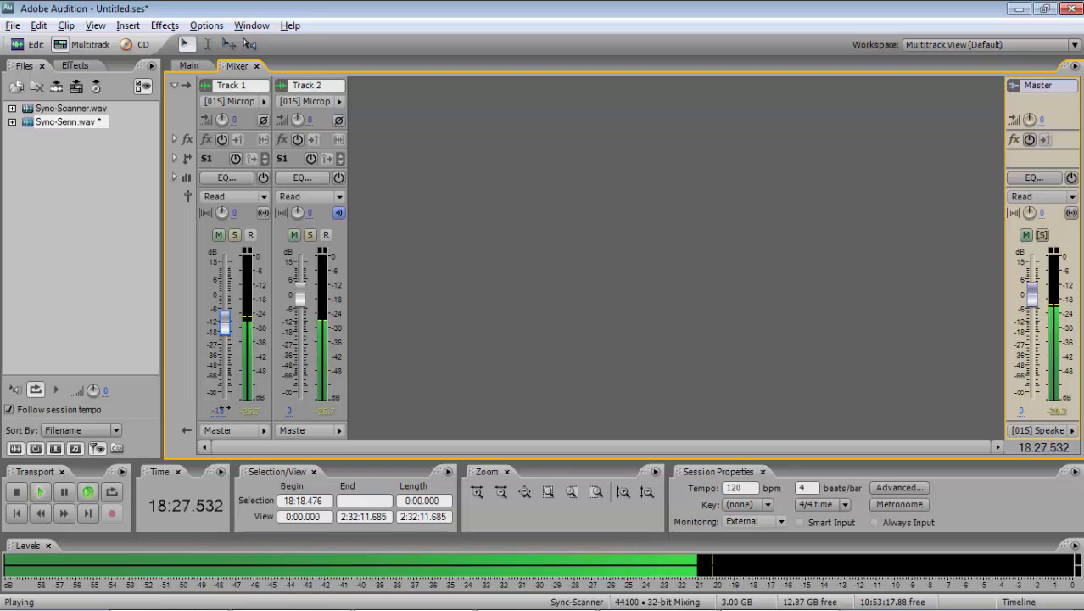
- Invert Track 2's phase to check how the tracks cancel, and stop playback back in the timeline
click(338, 120)
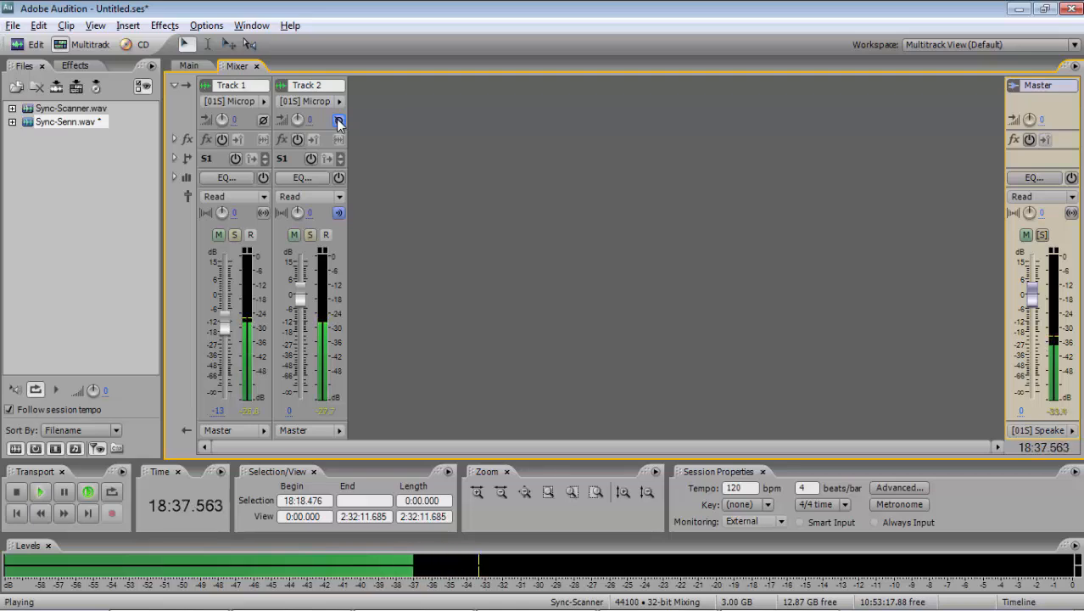
click(187, 66)
key(space)
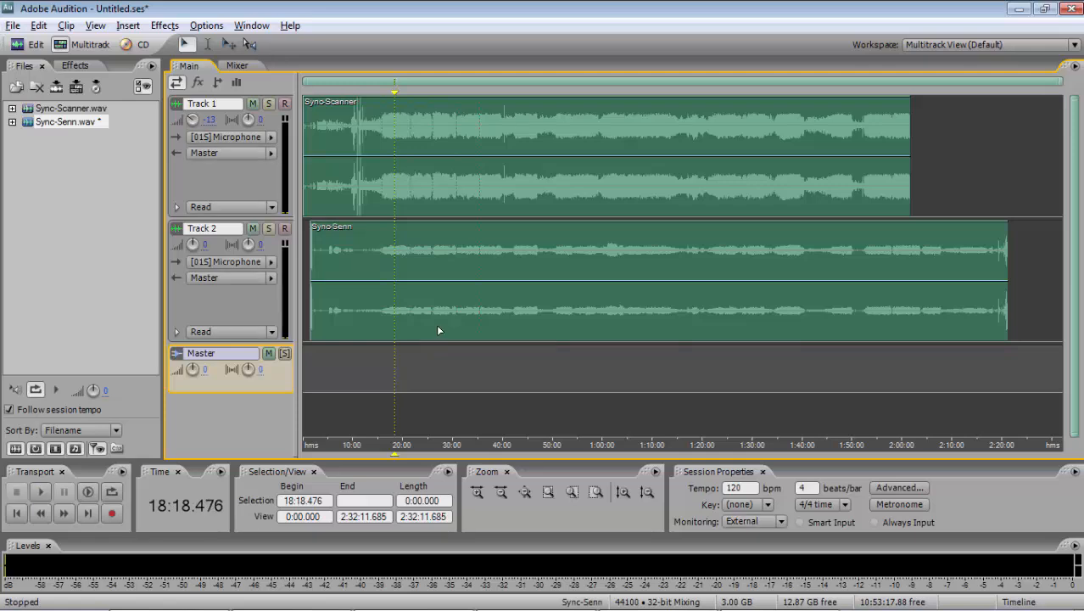
- Play both tracks from about 27:03 and check their cancellation with Track 2's phase inverted
click(438, 330)
key(space)
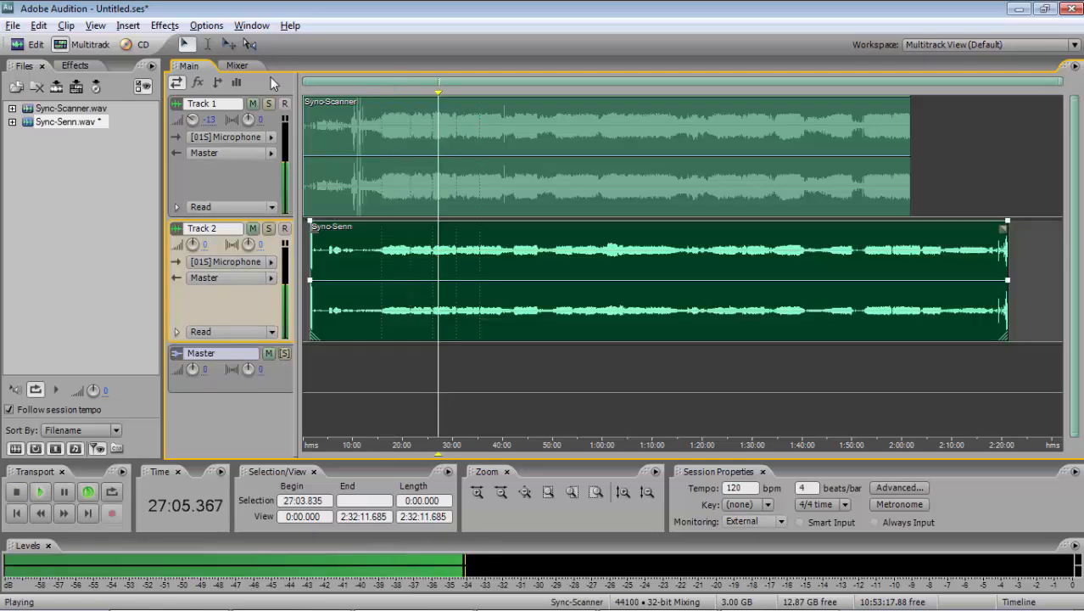
click(237, 65)
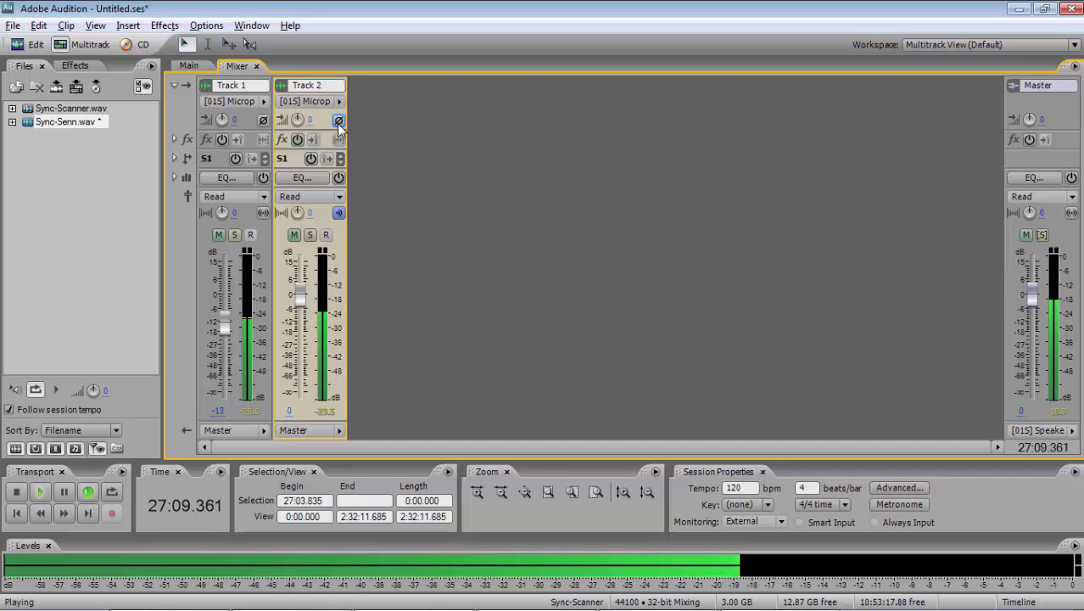
click(339, 124)
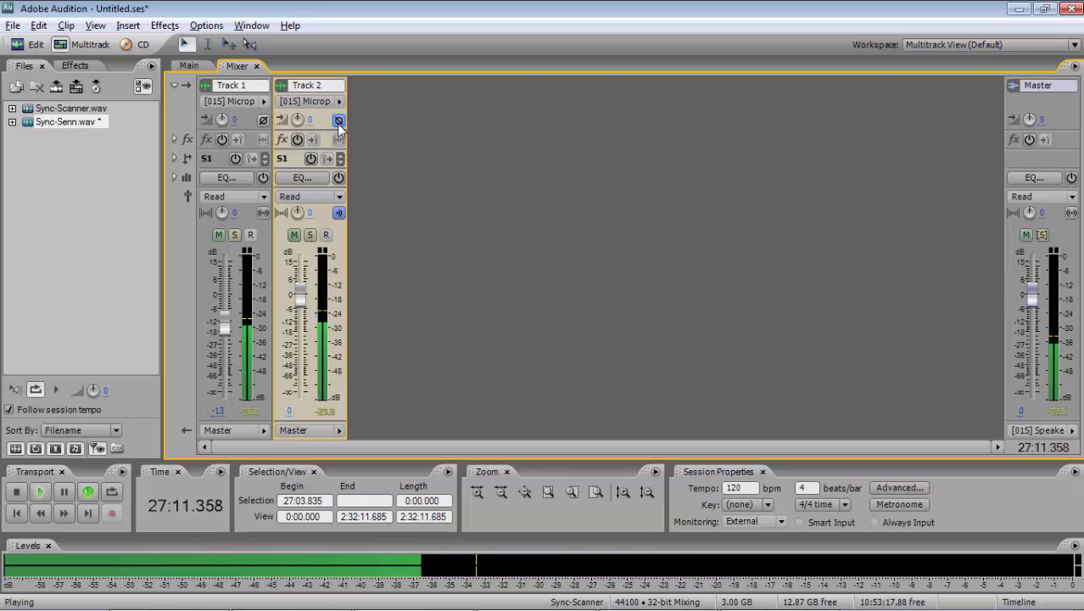
click(188, 66)
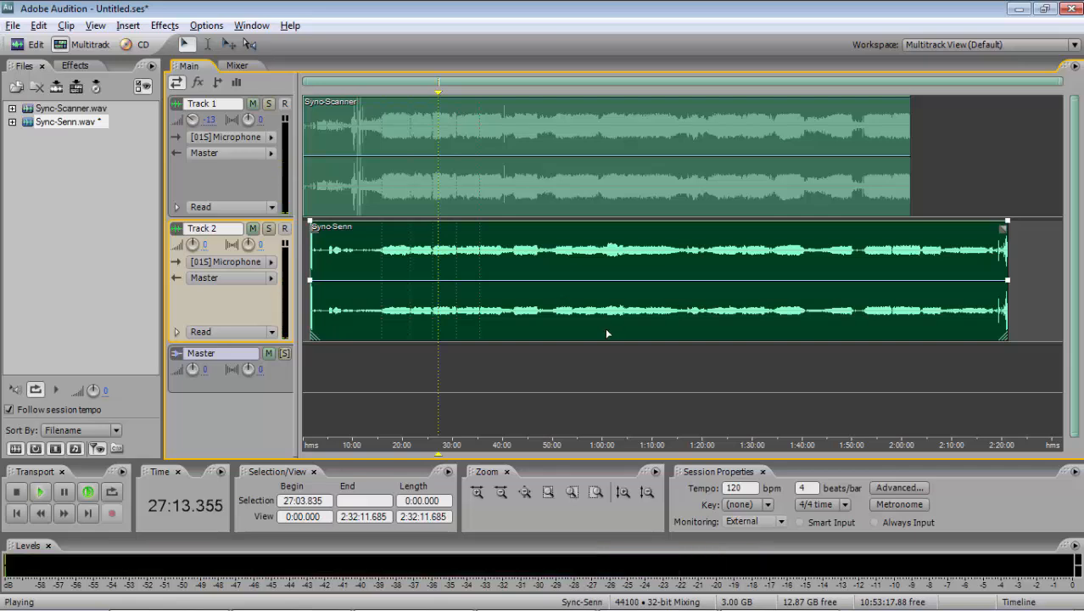
key(space)
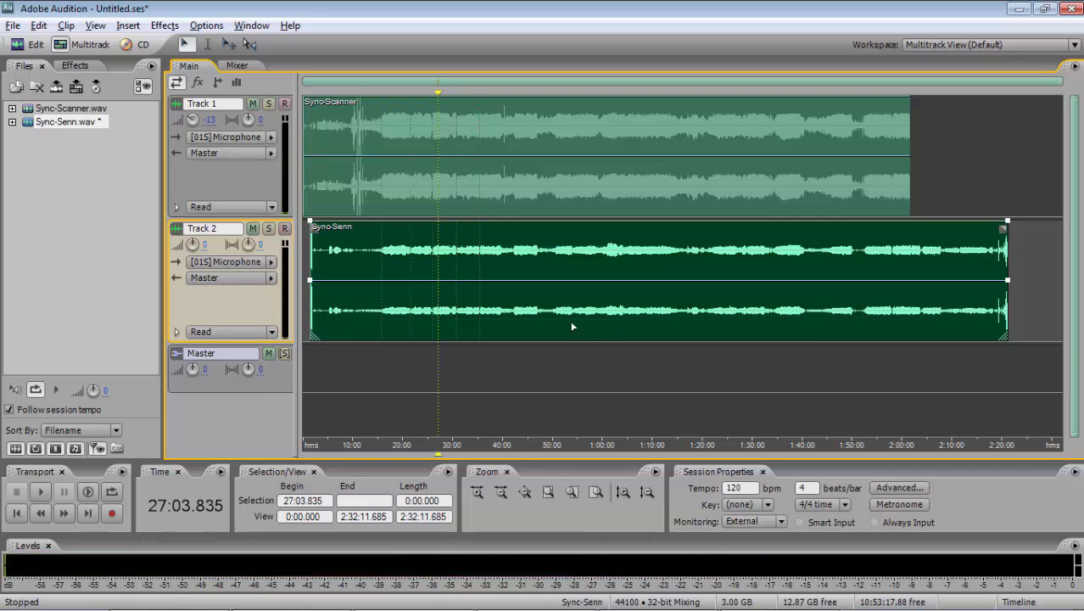
- Play the session from about 1:37:25 and compare Track 2 in solo with both tracks together
click(790, 322)
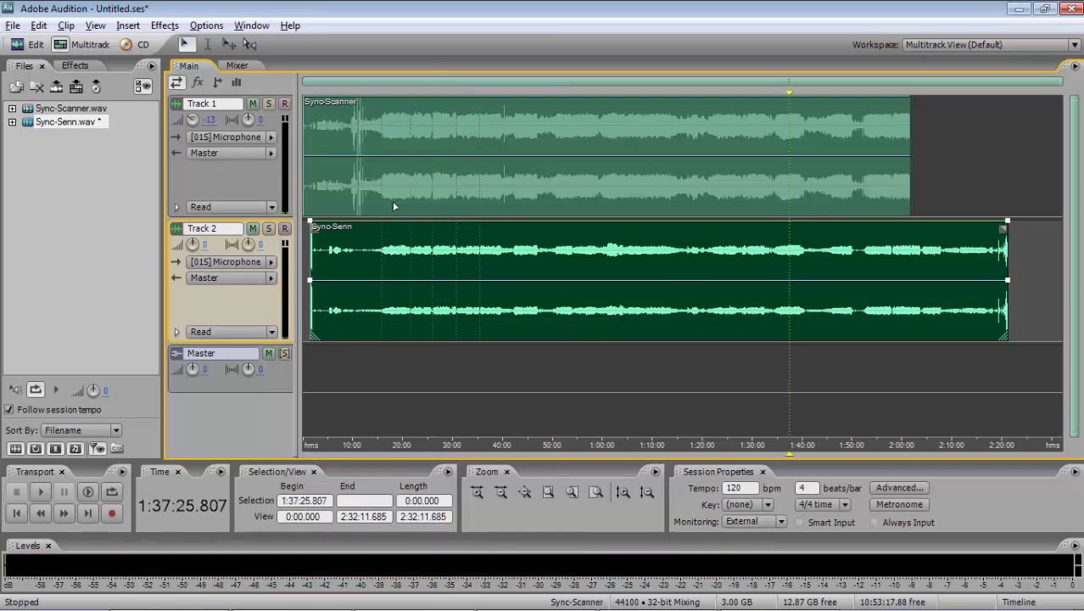
click(268, 229)
key(space)
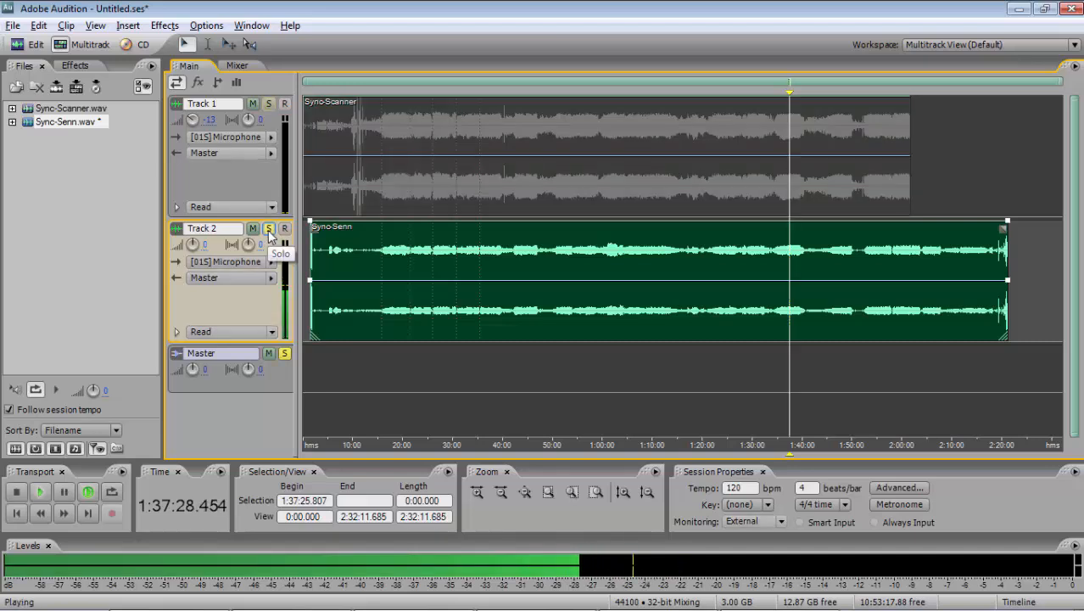
click(268, 229)
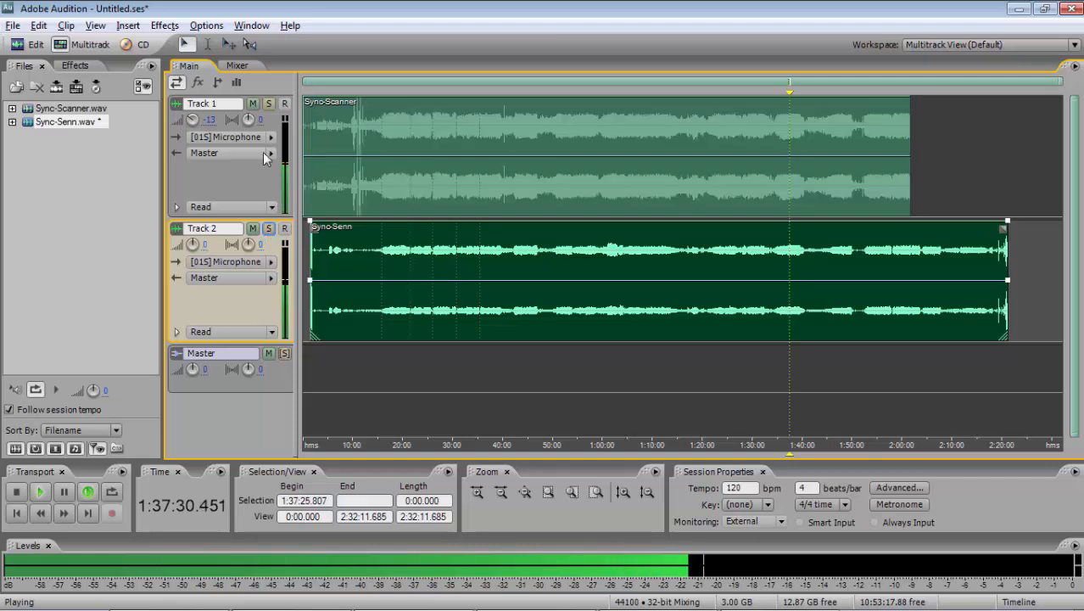
- Toggle Track 2's phase inversion during playback past 1:37:25 to check cancellation, and stop playback
click(237, 65)
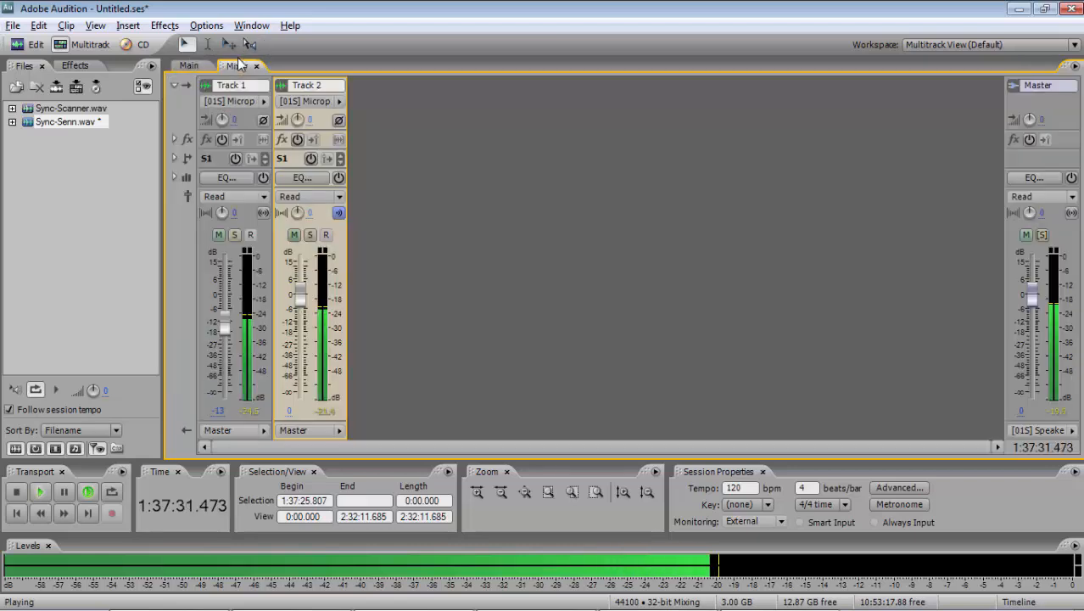
click(340, 120)
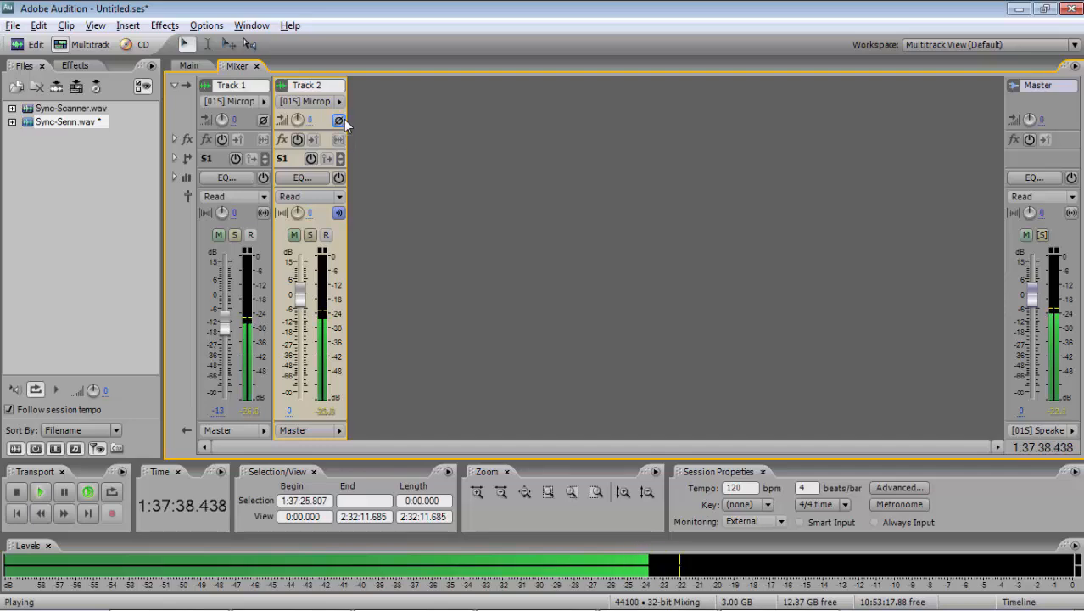
click(190, 68)
key(space)
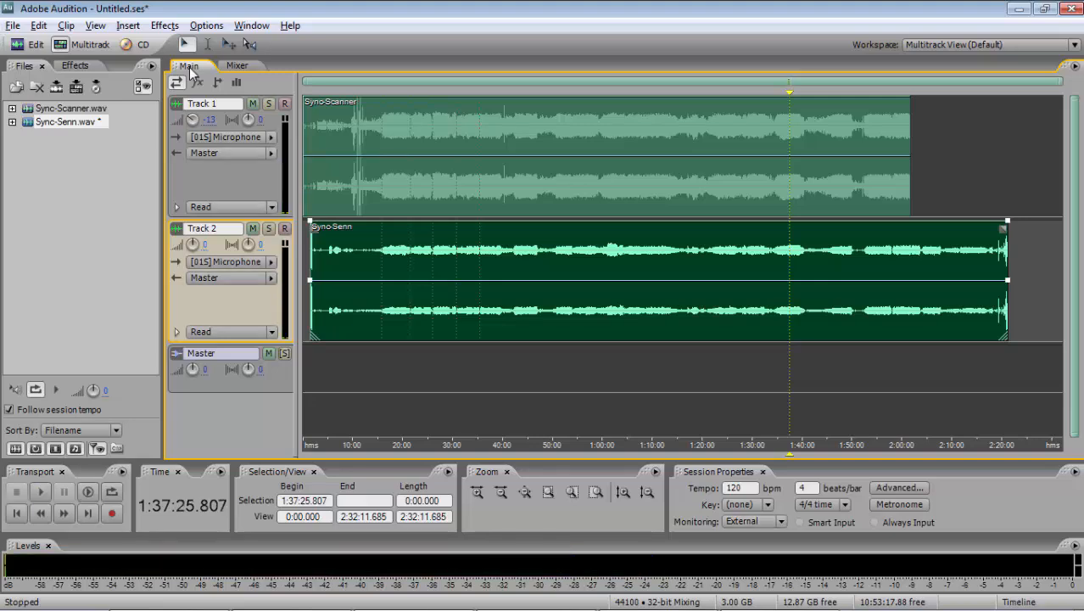
- Open the Sync-Senn clip in Edit View and save Sync-Senn.wav
click(376, 311)
click(17, 44)
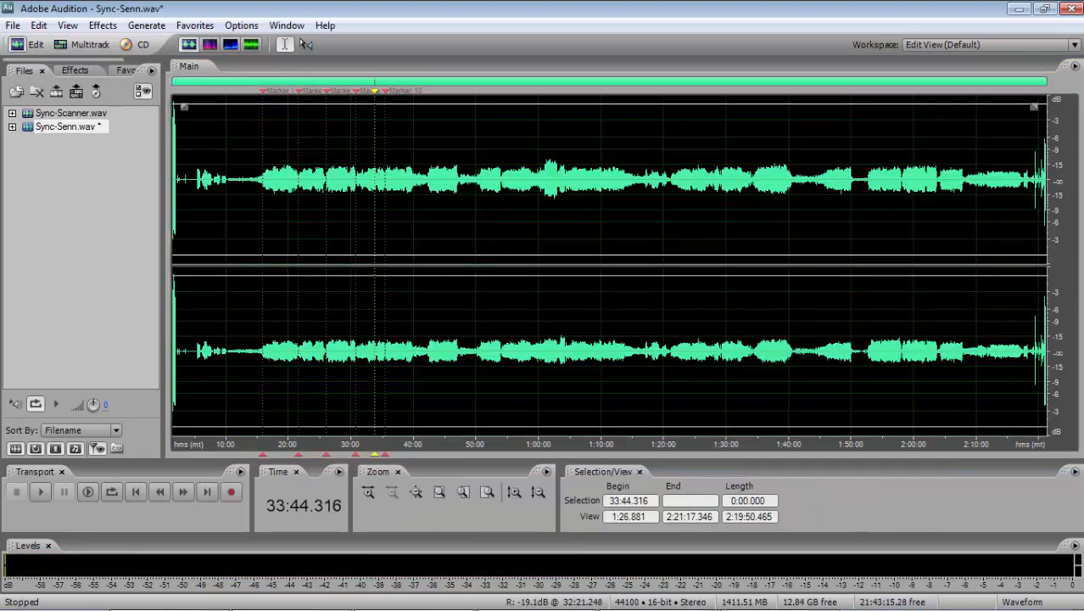
click(13, 25)
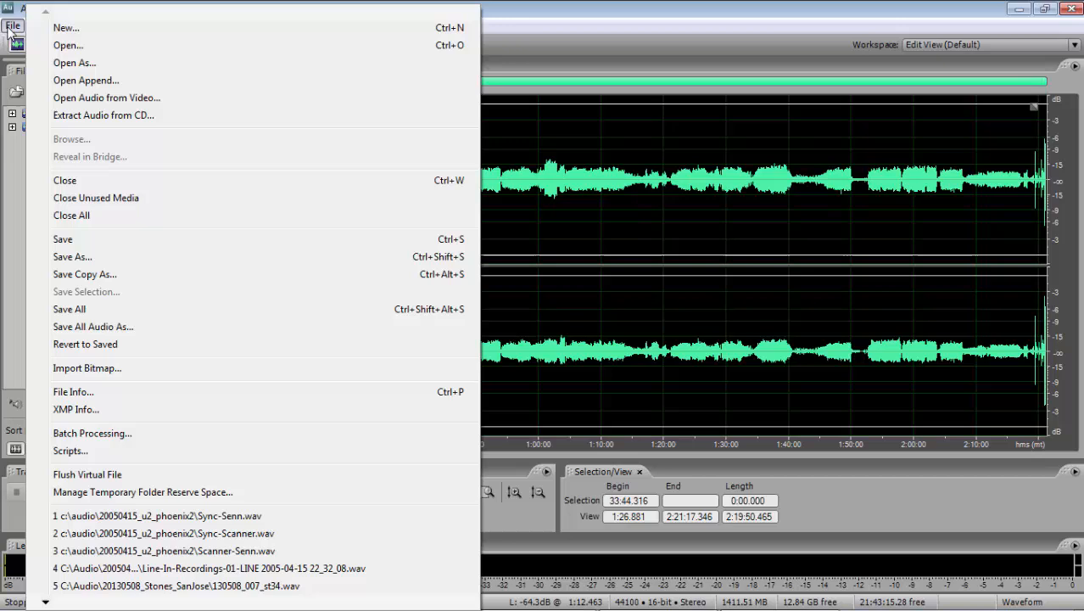
click(66, 241)
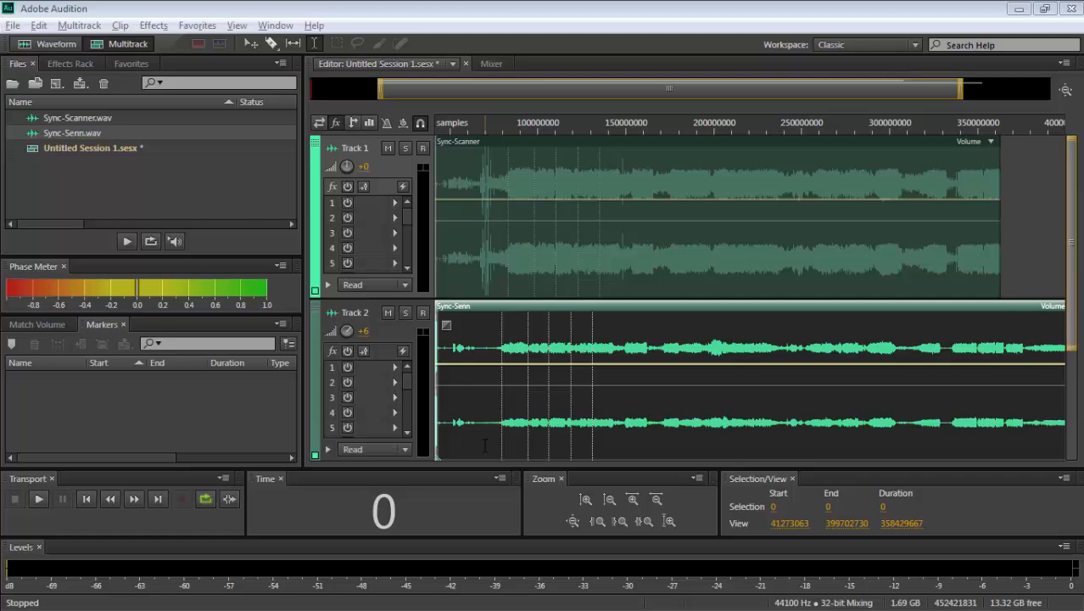
- In the other Audition version's Untitled Session 1, move the Sync-Scanner and Sync-Senn clips to the session start
click(509, 432)
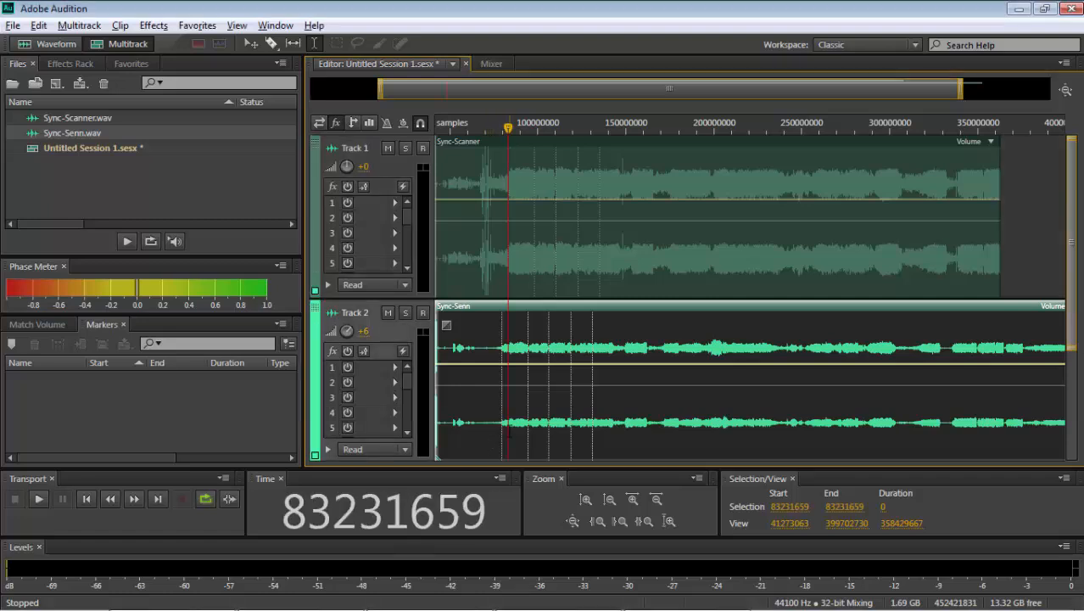
scroll(508, 432, up, 3)
scroll(509, 433, down, 4)
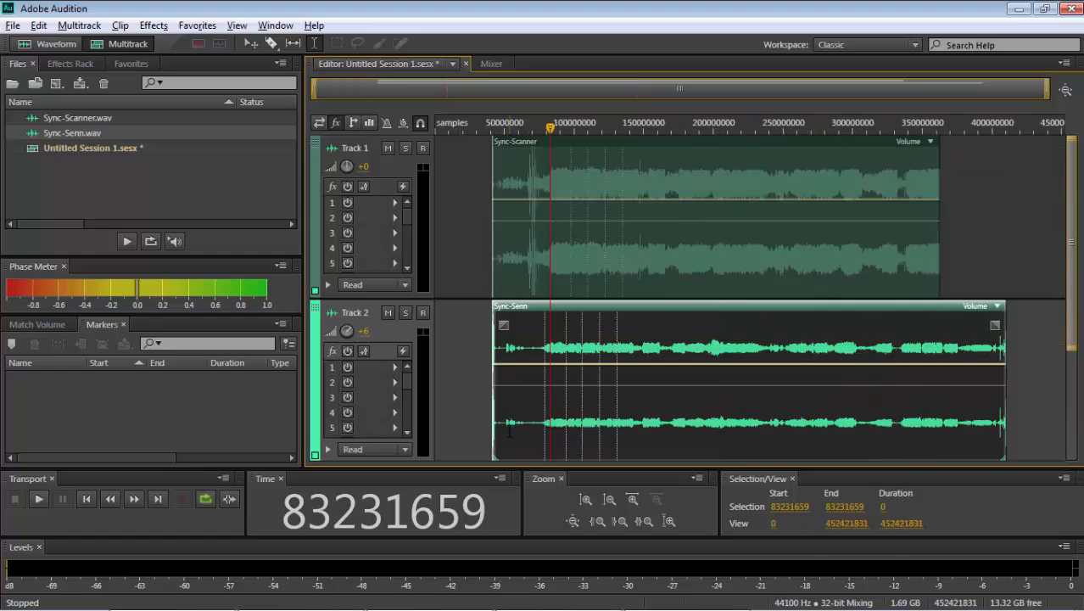
drag(570, 263, 352, 220)
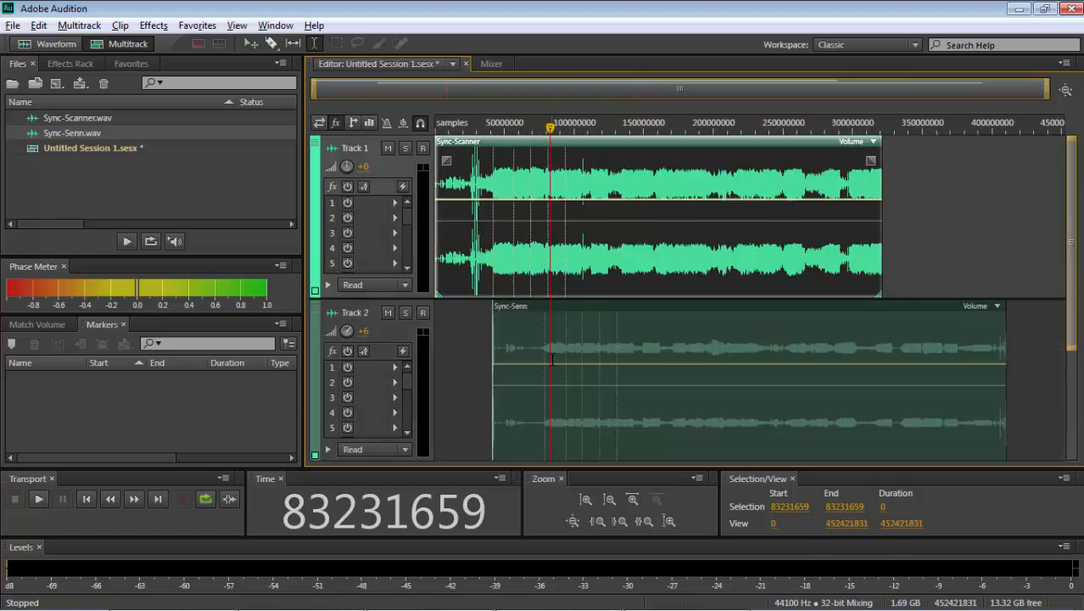
drag(551, 358, 422, 322)
- Place the playhead at Sync-Scanner's first marker, sample 41958596, and shift the Sync-Senn clip so its first marker lines up exactly
click(494, 333)
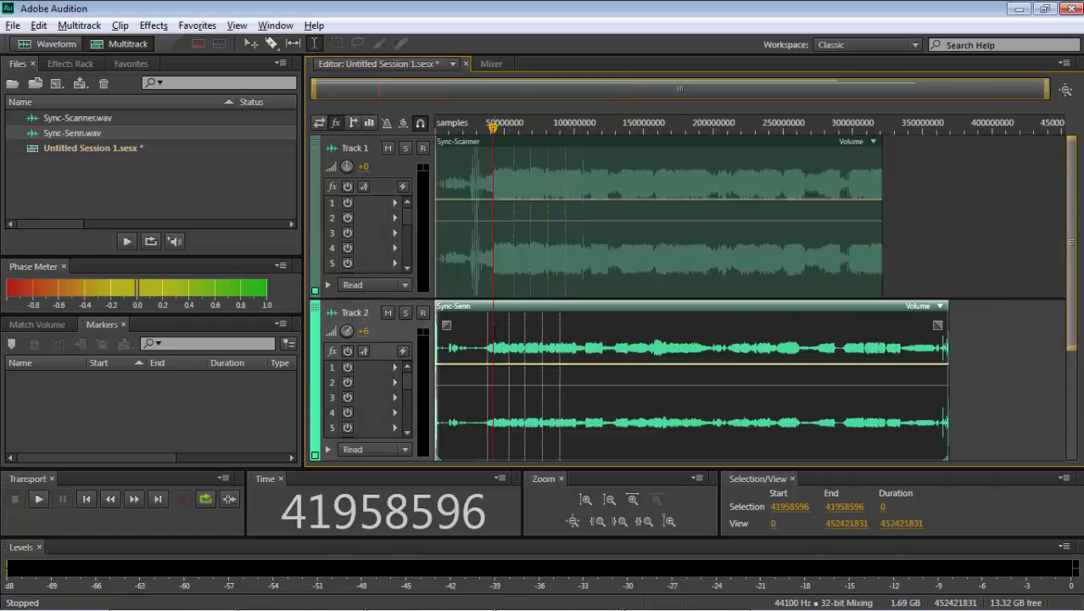
scroll(494, 332, up, 6)
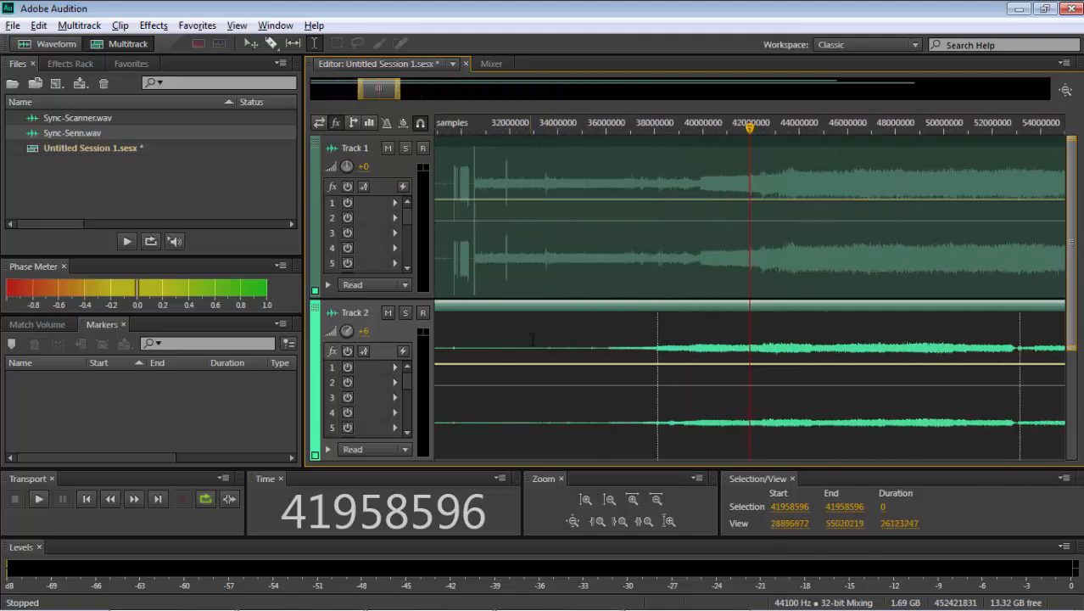
drag(533, 339, 642, 341)
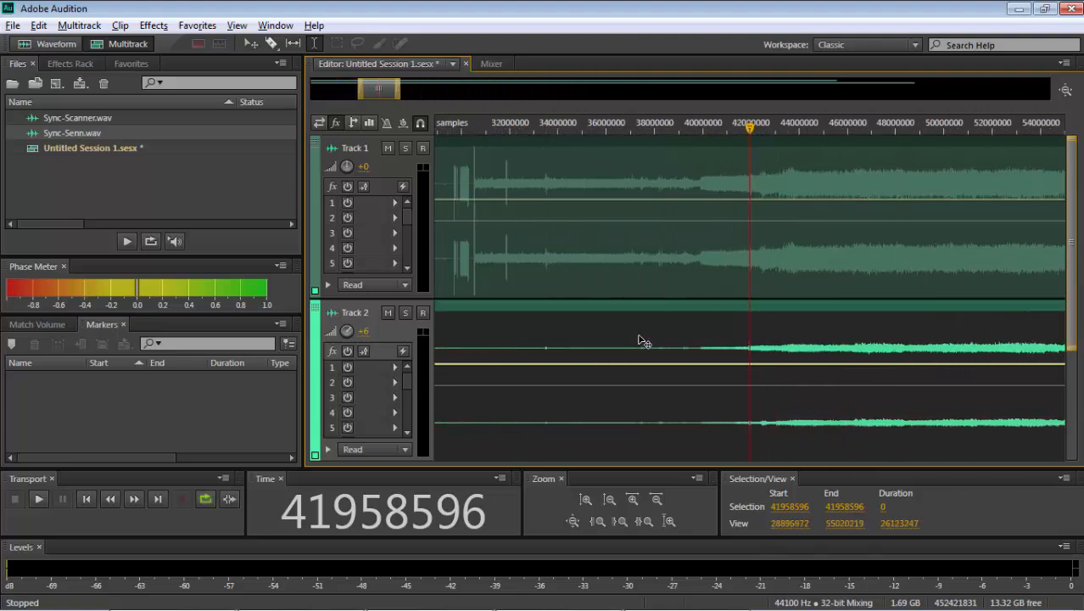
scroll(644, 341, up, 5)
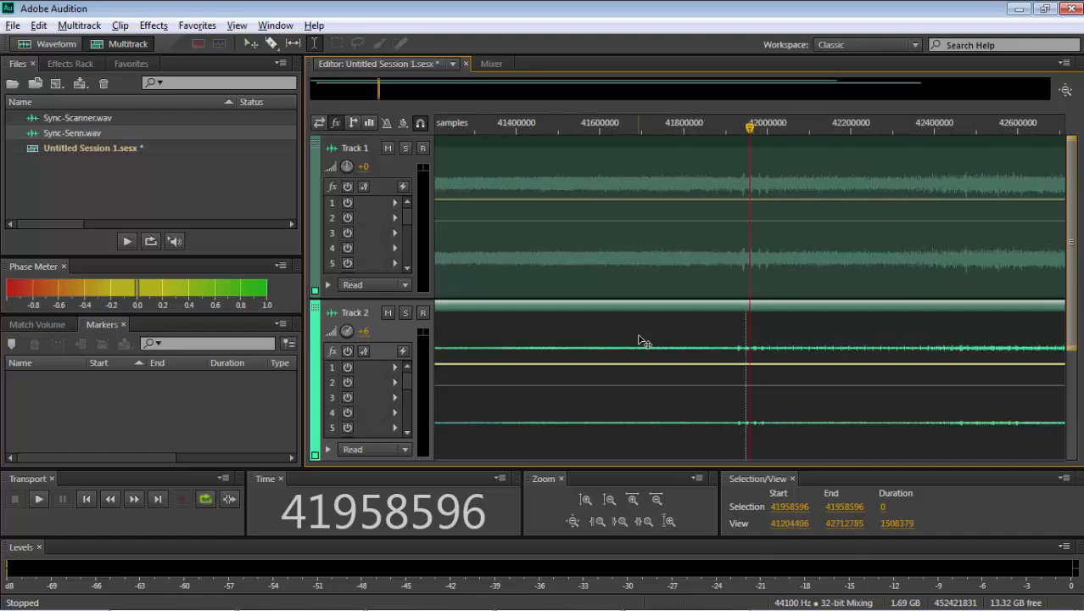
scroll(644, 341, up, 6)
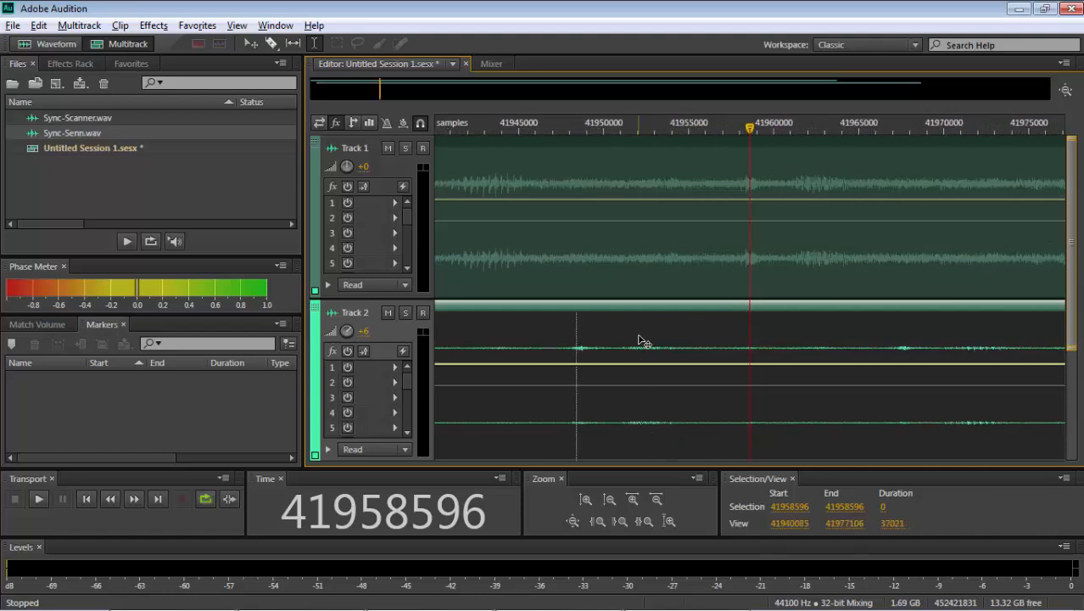
drag(642, 341, 680, 337)
scroll(815, 335, up, 8)
key(ctrl+backslash)
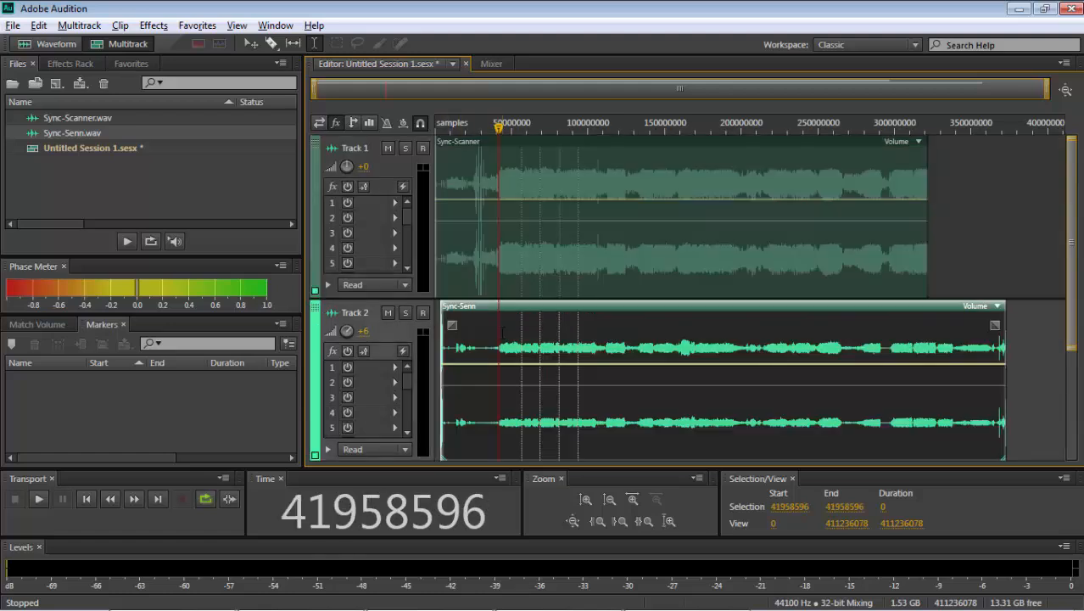
- Select the Sync-Scanner lead-in before the start of the Sync-Senn clip, from sample 0 to 3831469
click(498, 327)
drag(441, 286, 430, 284)
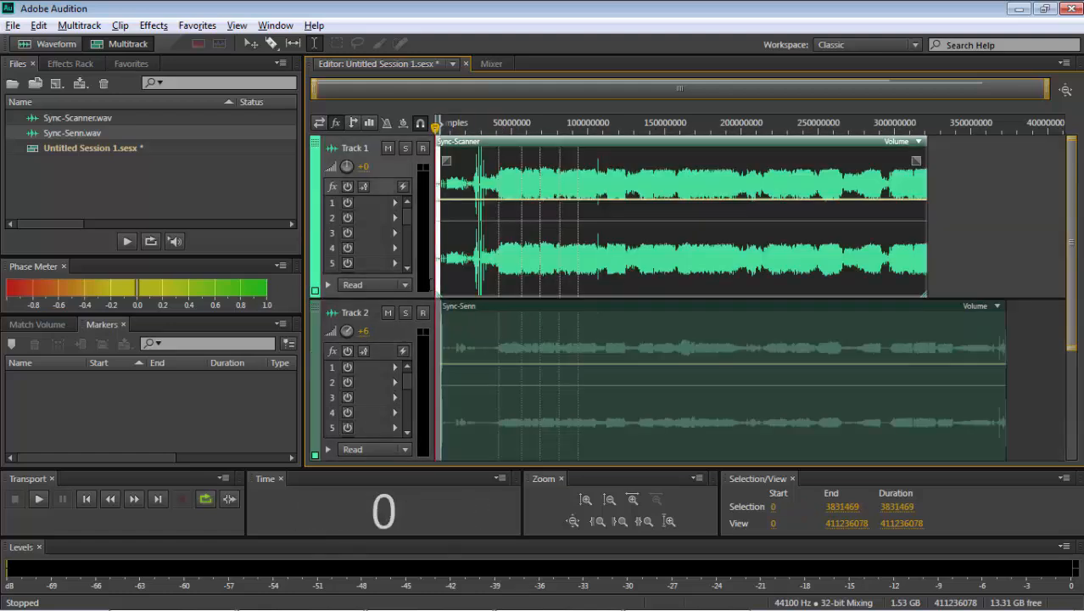
key(=)
key(=)
key(=)
key(=)
key(=)
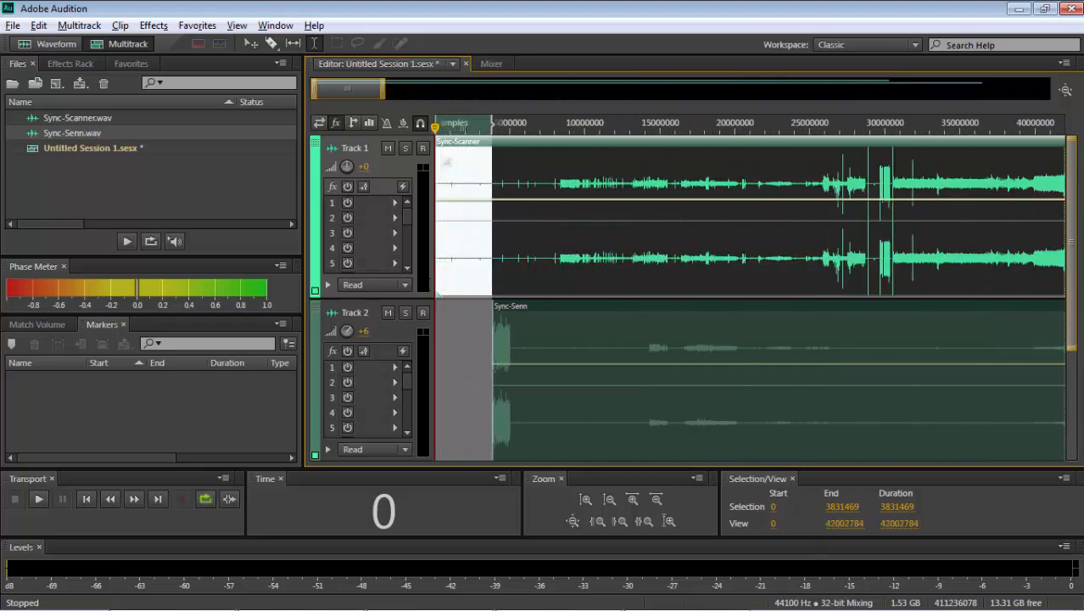
scroll(431, 282, up, 1)
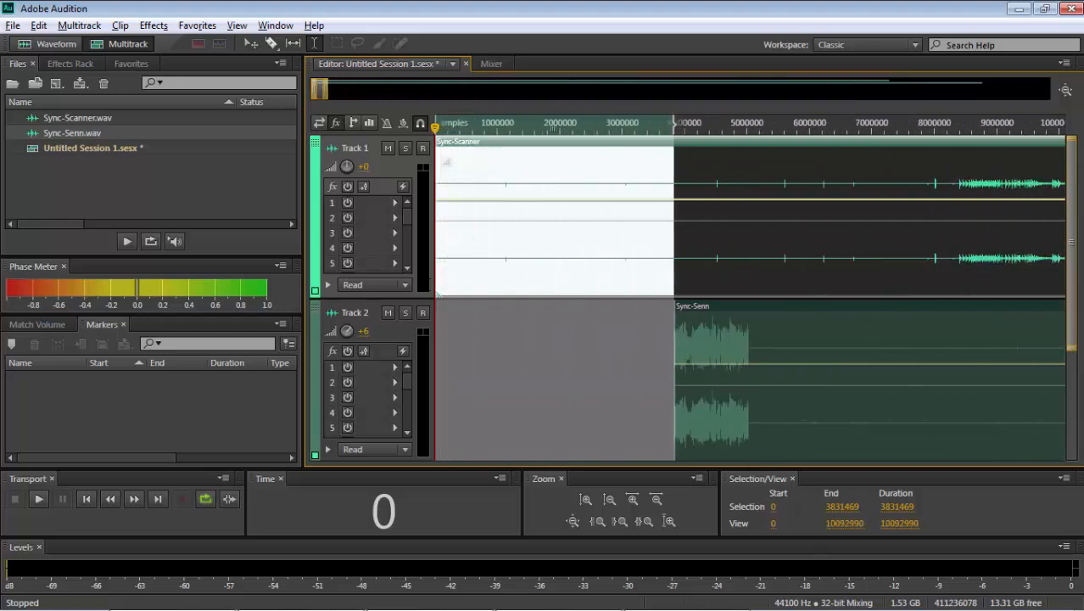
click(645, 523)
- Open the Sync-Scanner clip in Edit View and copy its lead-in from sample 0 to 3831469
double_click(636, 239)
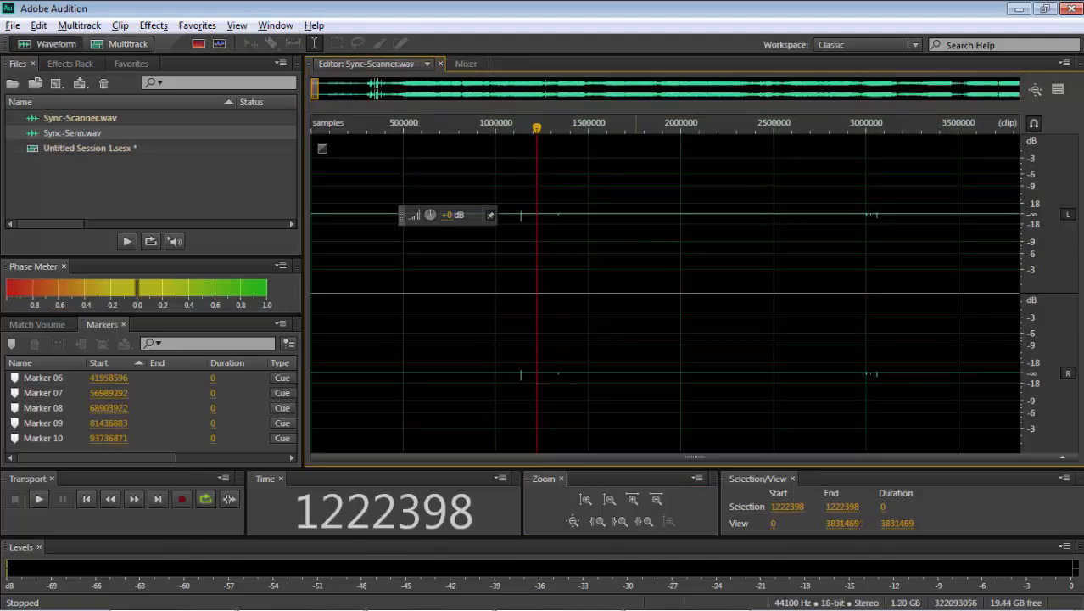
double_click(570, 238)
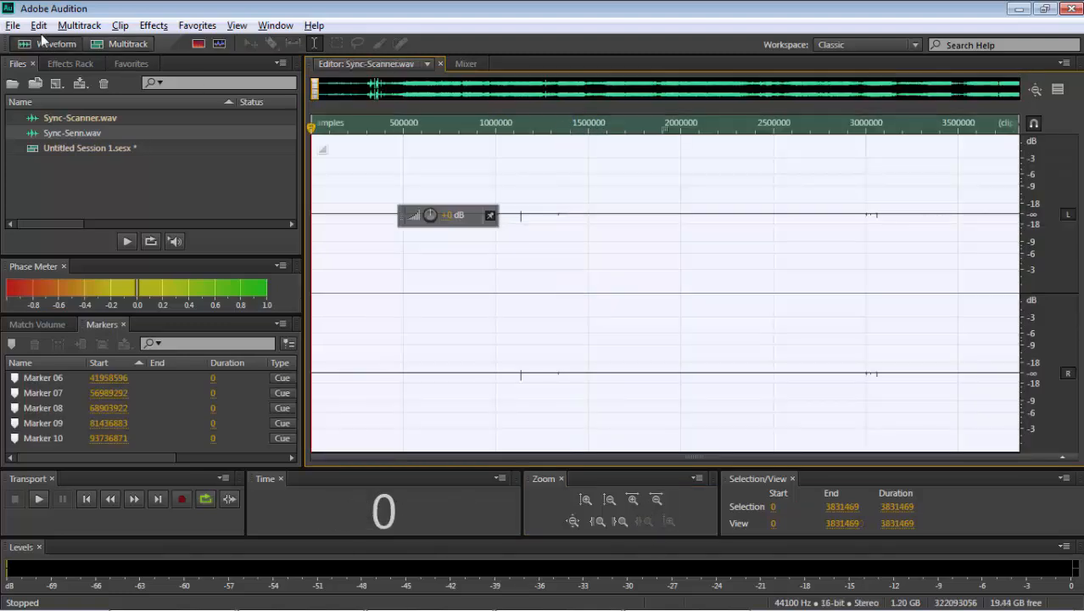
click(41, 29)
click(68, 183)
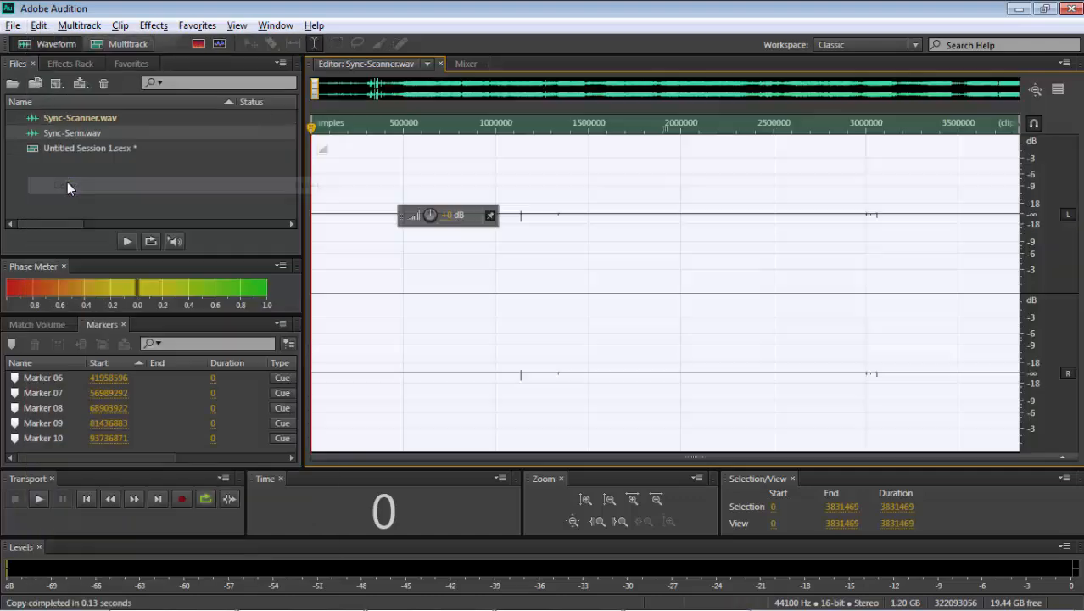
- Open the Sync-Senn clip in Edit View and paste the copied lead-in at its very beginning, sample 3831469
click(94, 45)
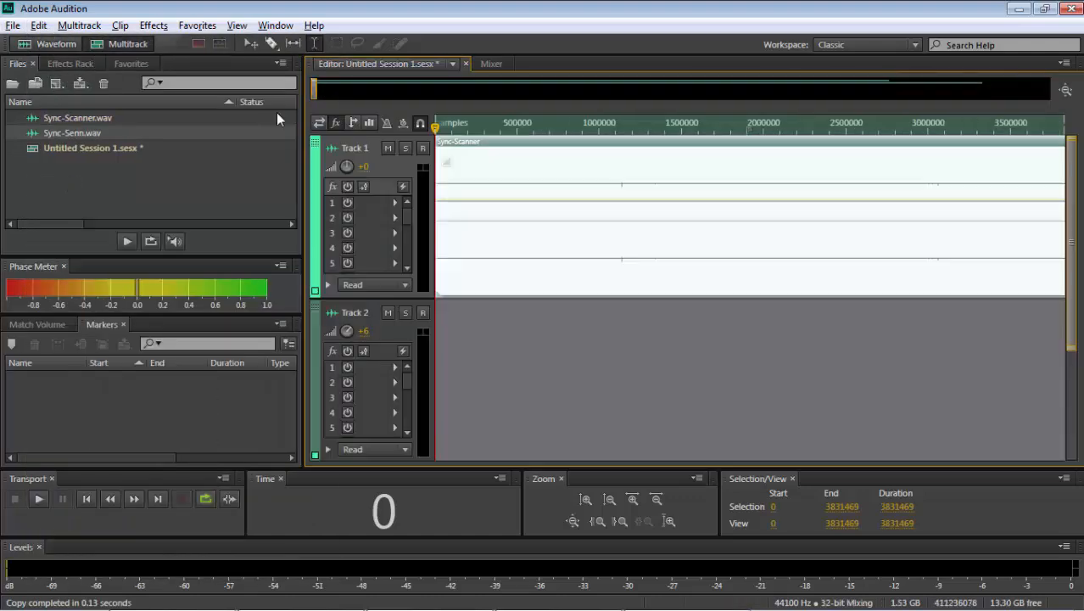
scroll(744, 327, down, 1)
double_click(744, 329)
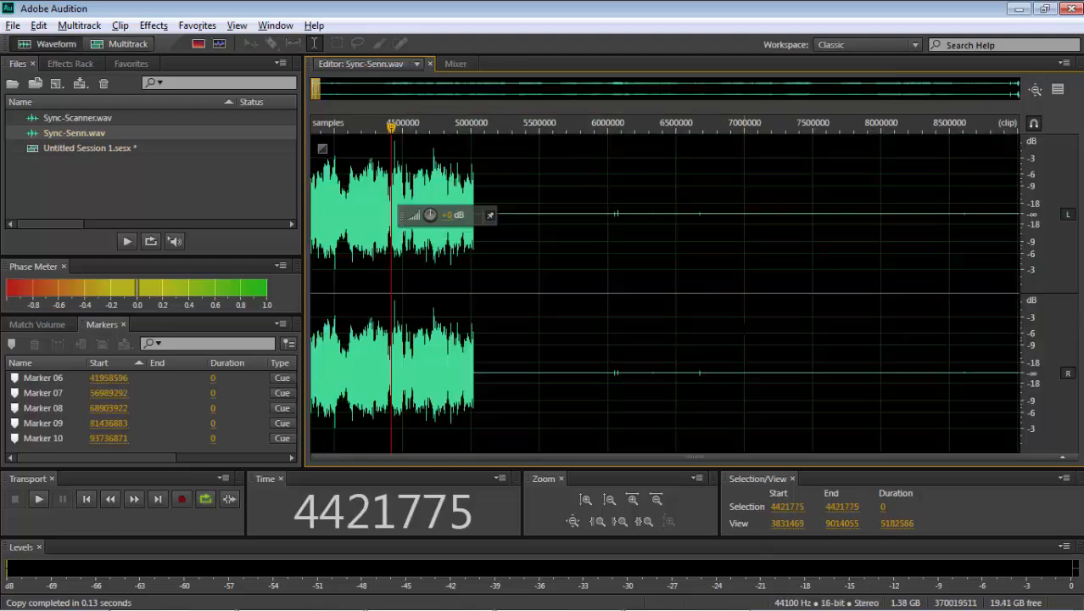
drag(392, 123, 311, 123)
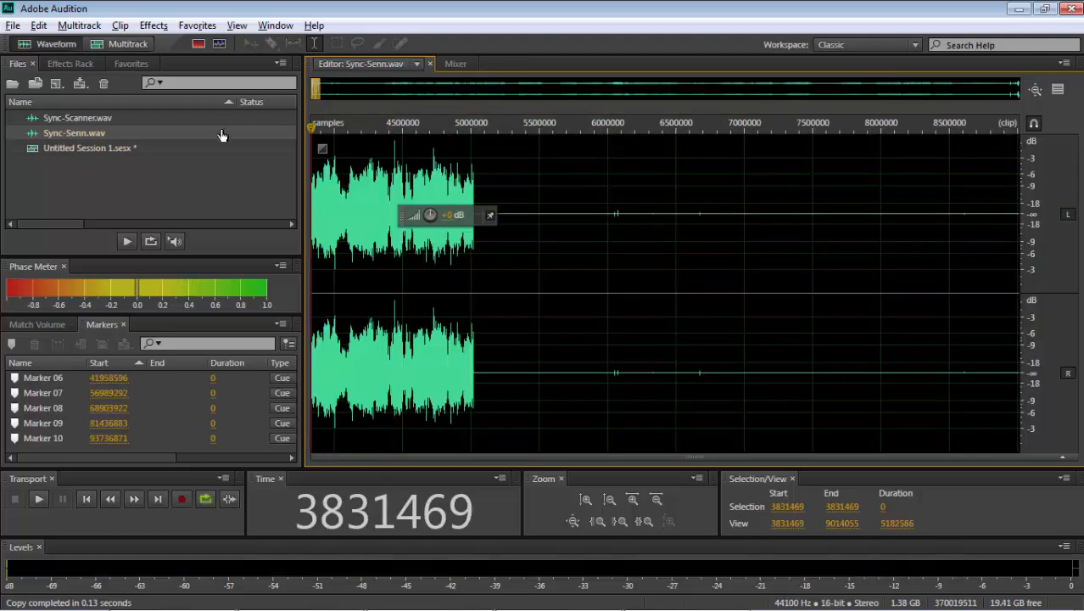
key(ctrl+v)
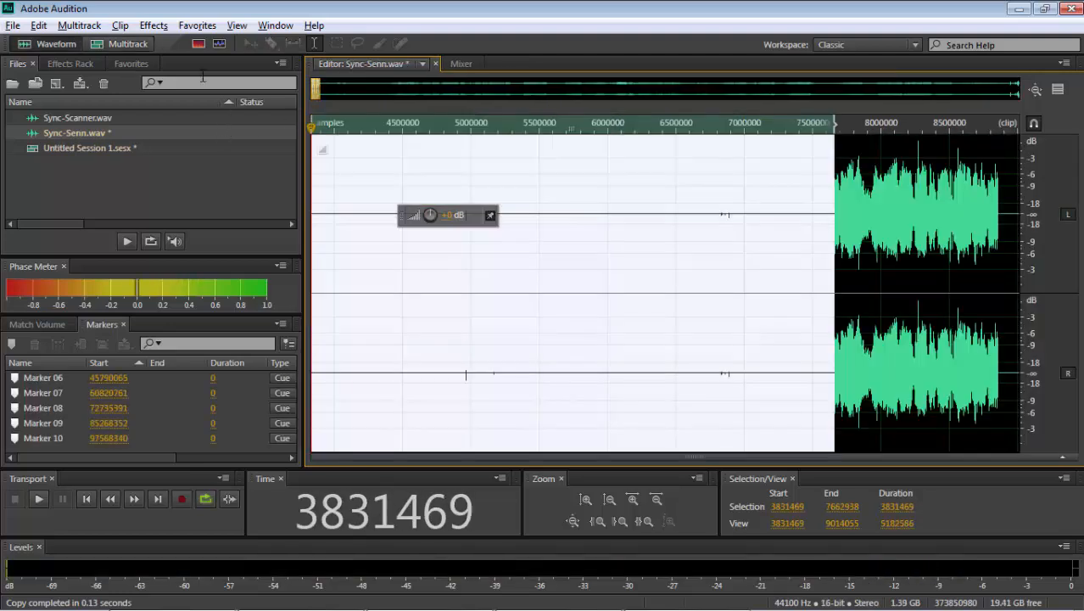
- Replace the Sync-Senn clip on Track 2 with the extended Sync-Senn.wav, placed at the start of the multitrack session
click(112, 49)
key(backslash)
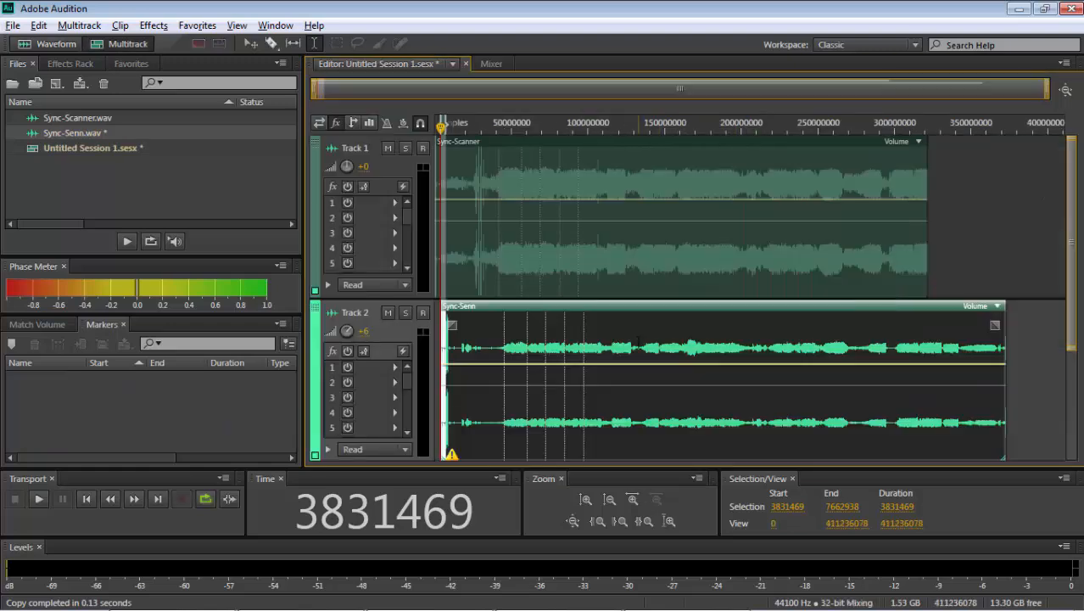
click(629, 342)
key(Delete)
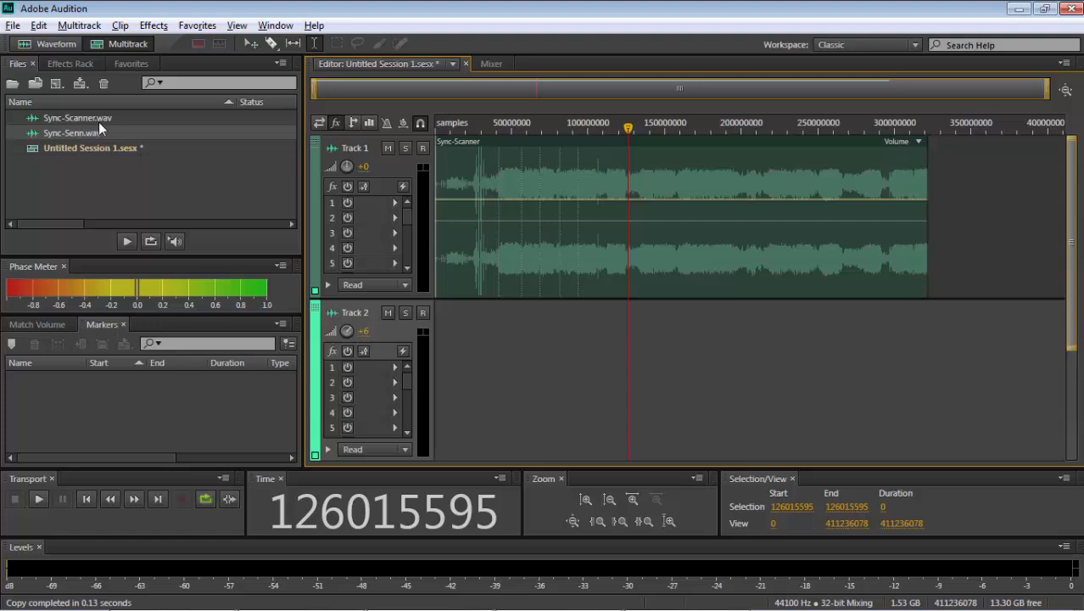
drag(101, 129, 419, 342)
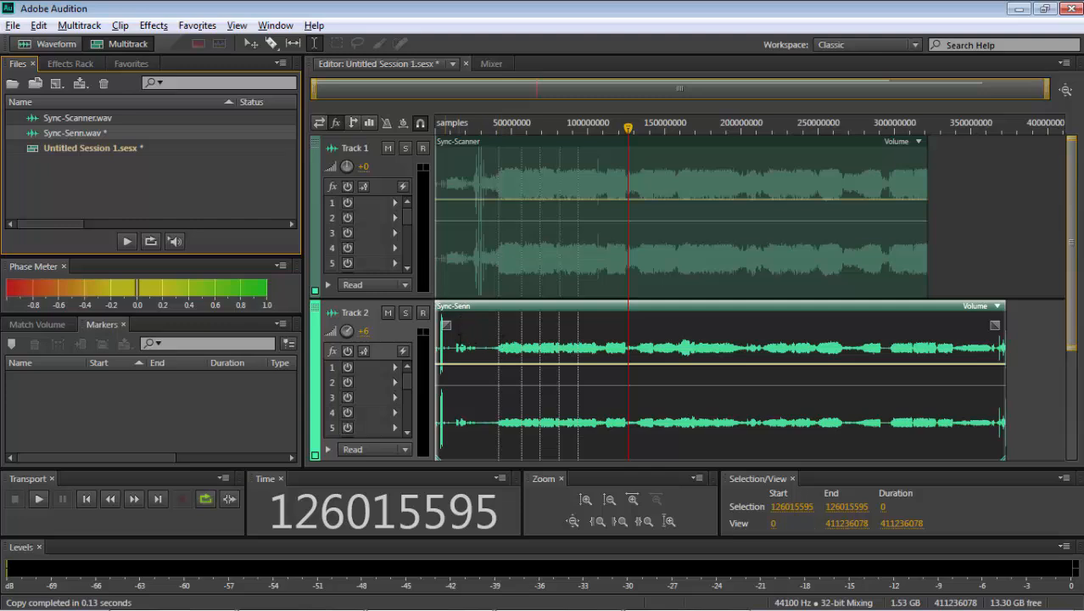
- Compare the beginnings of the Sync-Scanner and Sync-Senn clips at sample 0 of the session
click(477, 284)
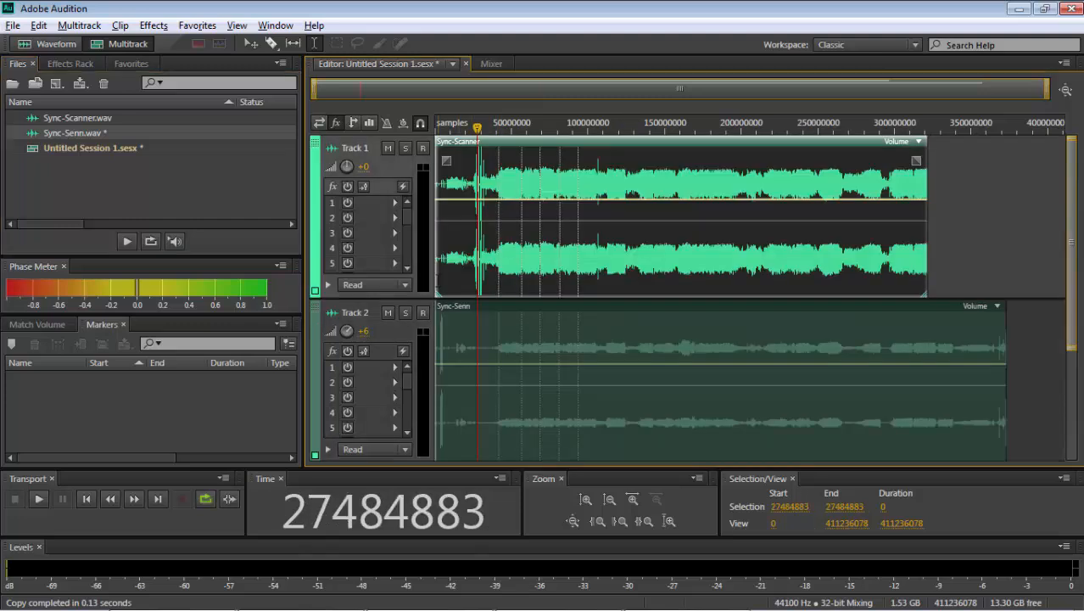
drag(477, 128, 322, 139)
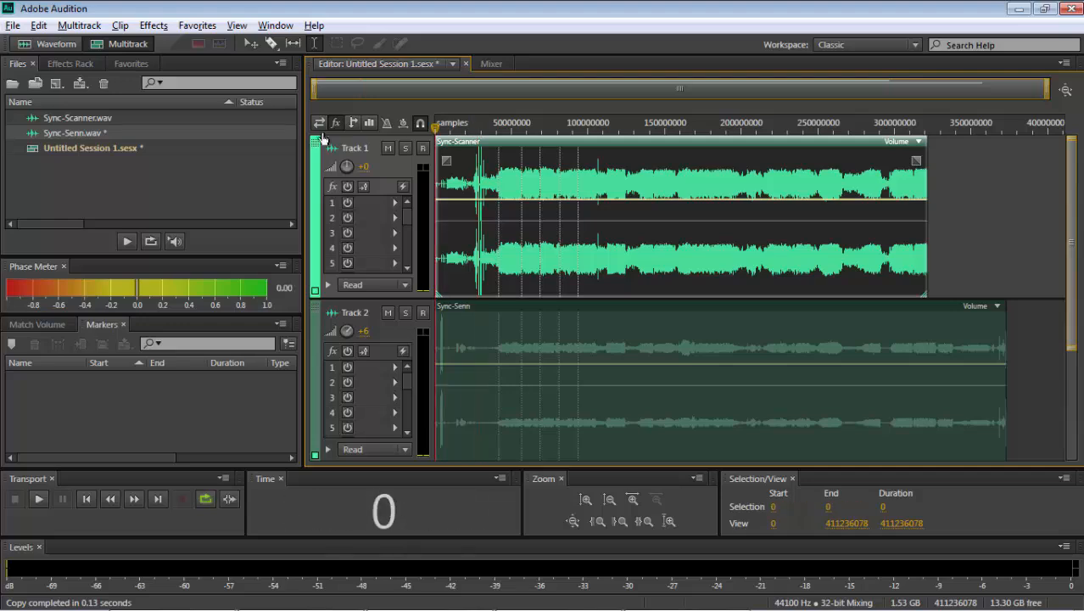
scroll(315, 138, up, 1)
scroll(315, 139, up, 15)
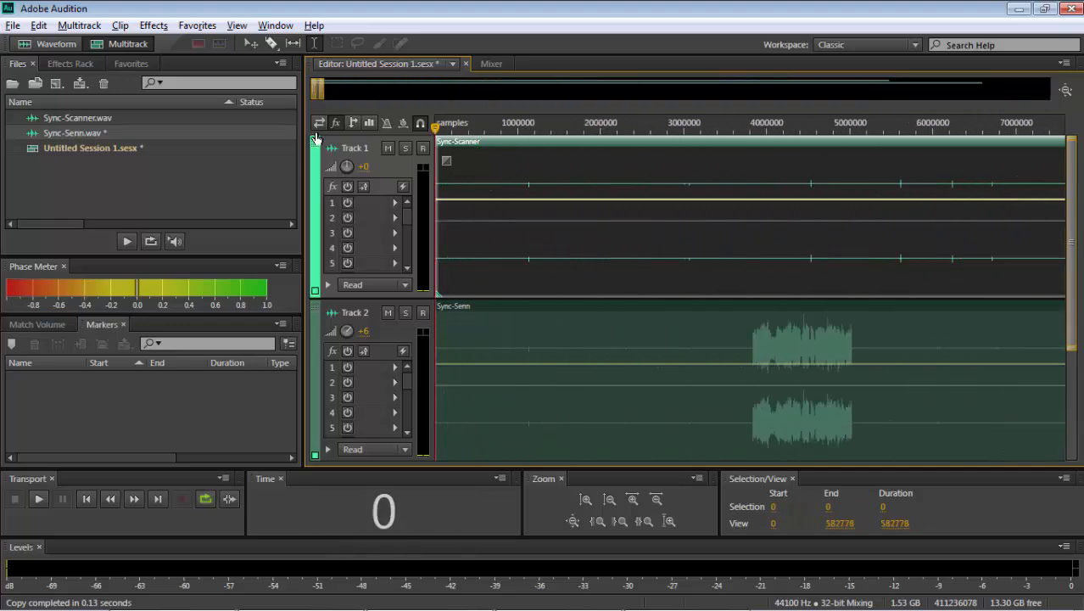
scroll(316, 139, down, 16)
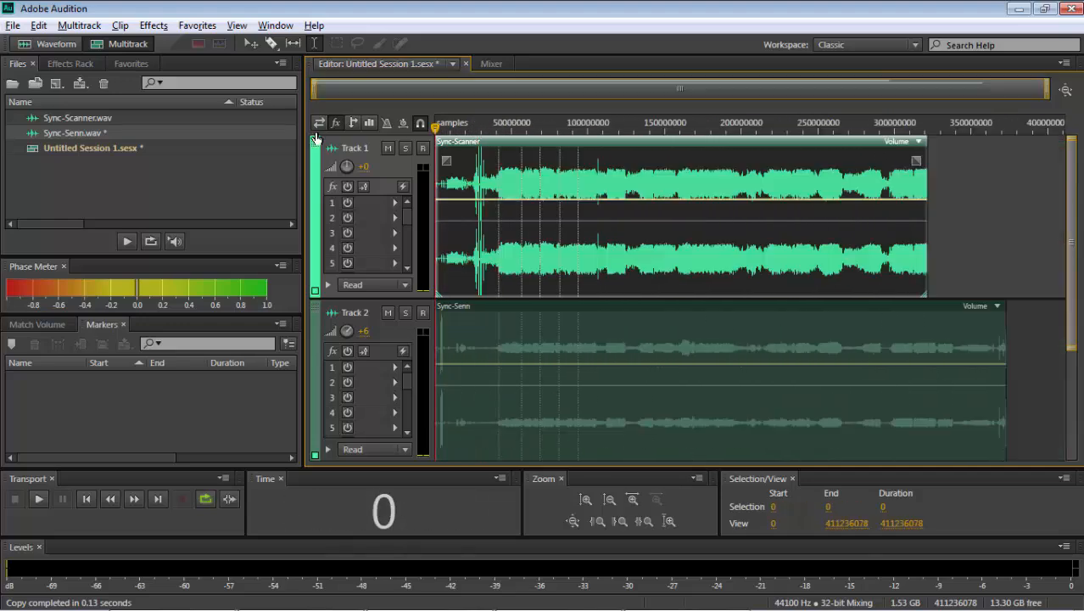
- Examine at sample level how both clips' waveforms line up at the first marker, sample 41958596, and shortly after it at 46672443
click(499, 339)
scroll(498, 339, up, 5)
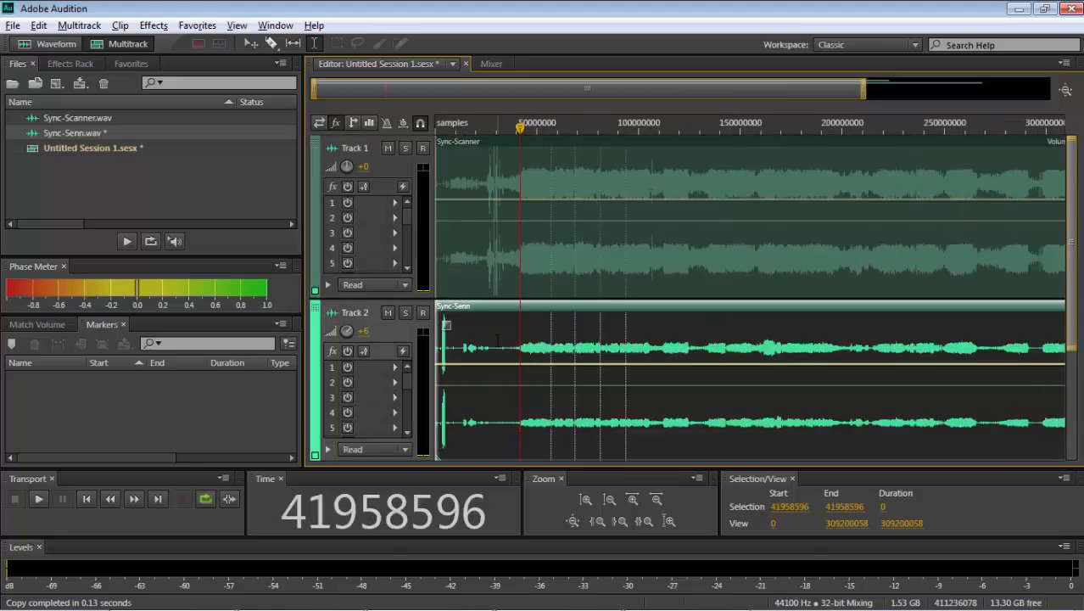
scroll(498, 342, up, 20)
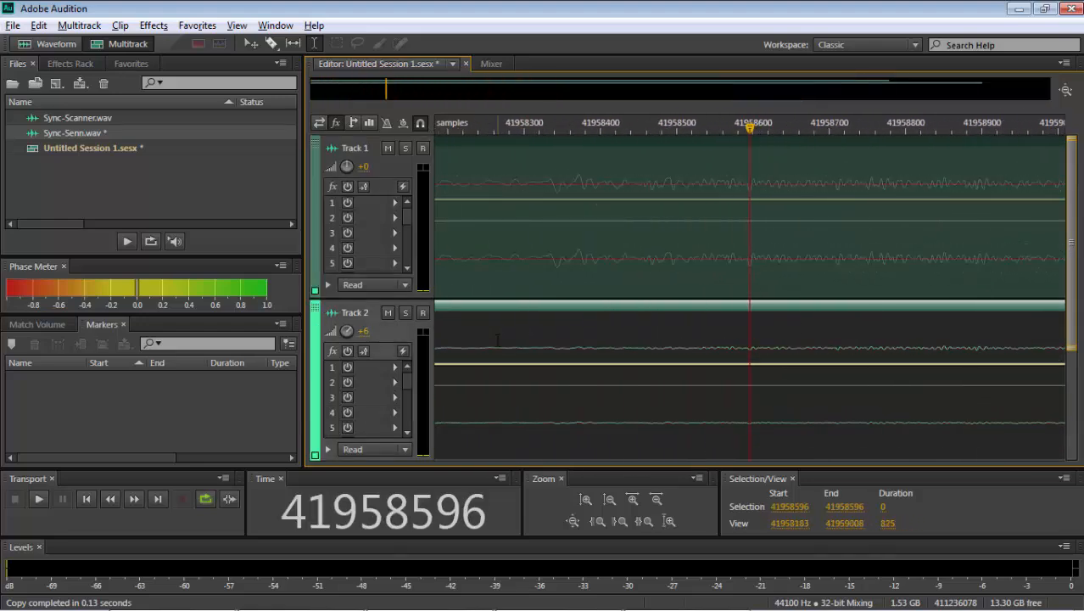
click(684, 348)
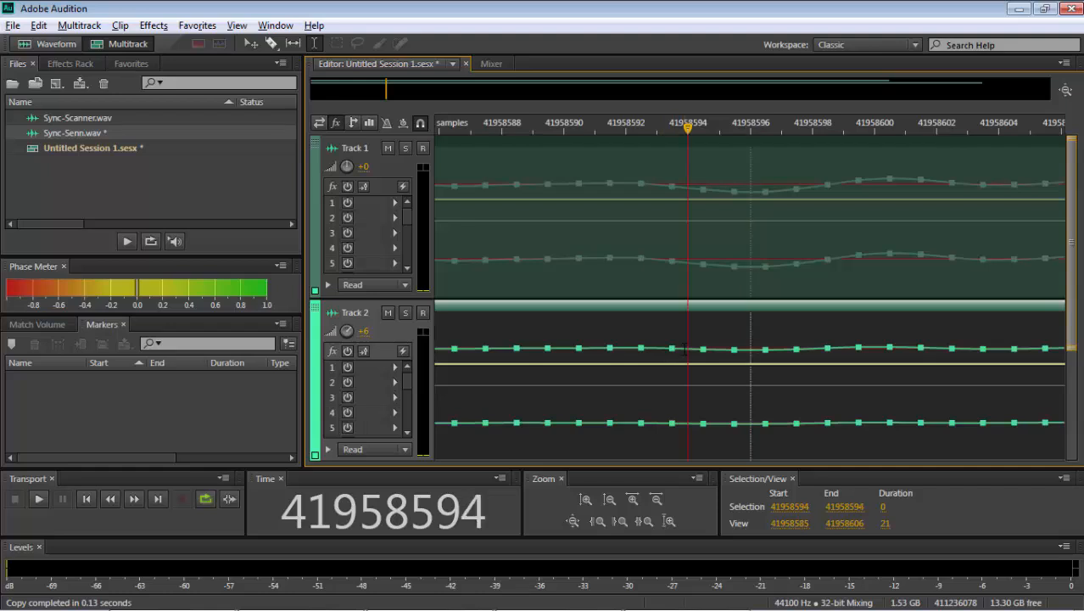
key(backslash)
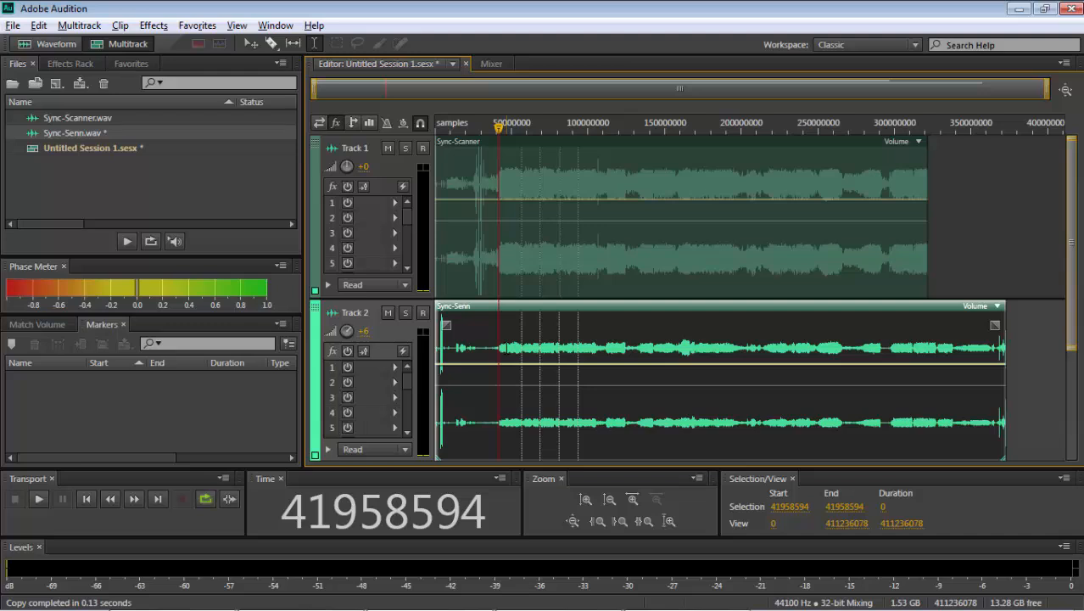
click(507, 348)
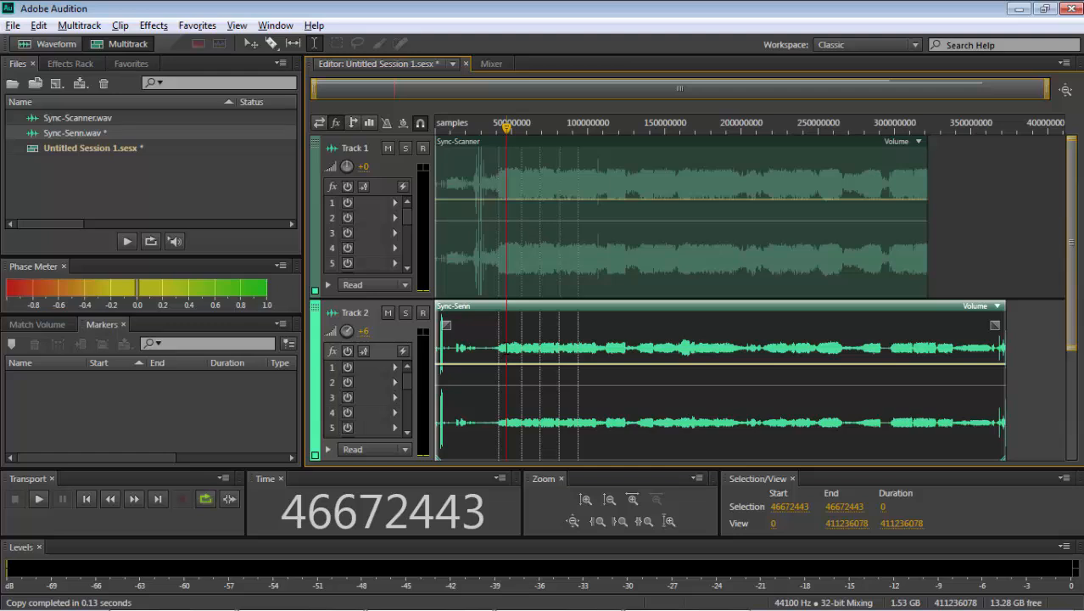
scroll(506, 348, up, 1)
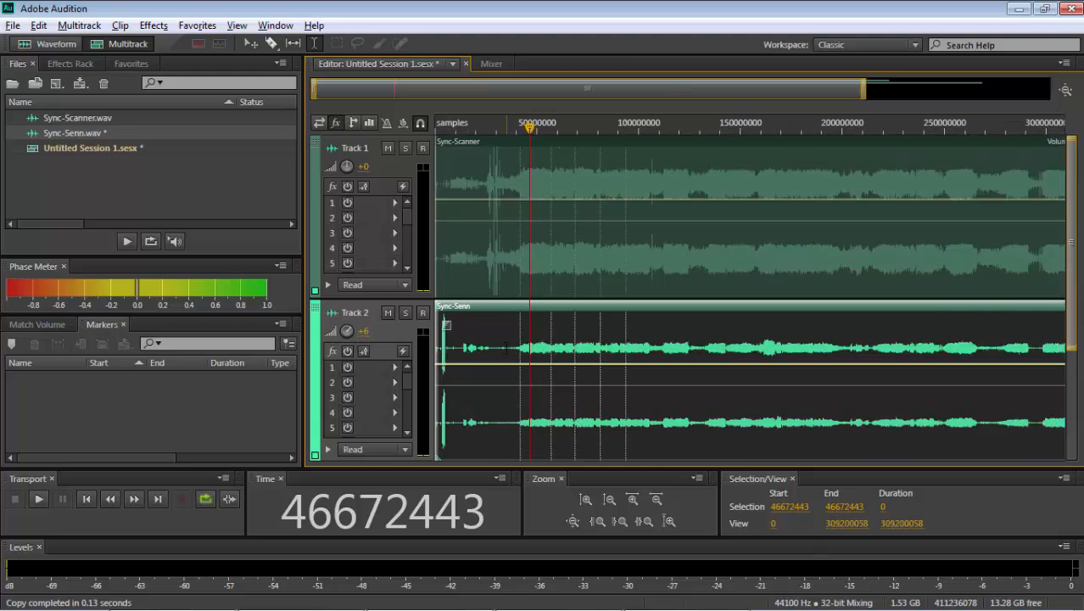